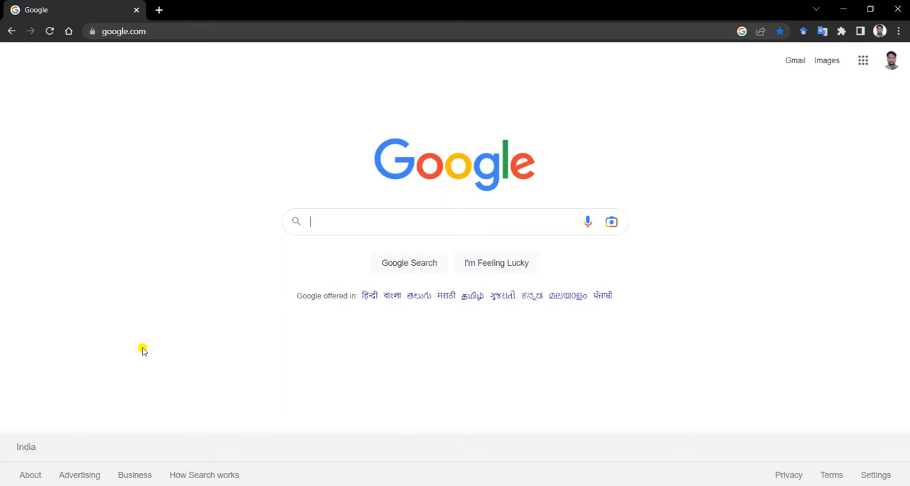
Find the Google Earth Engine website with a web search for "google earth engine" and open its Code Editor
text(google)
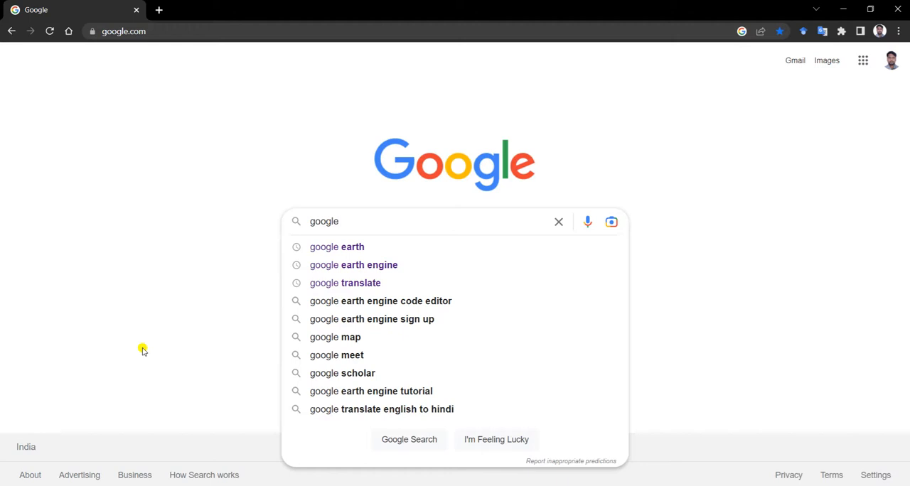
key(Down)
key(Down)
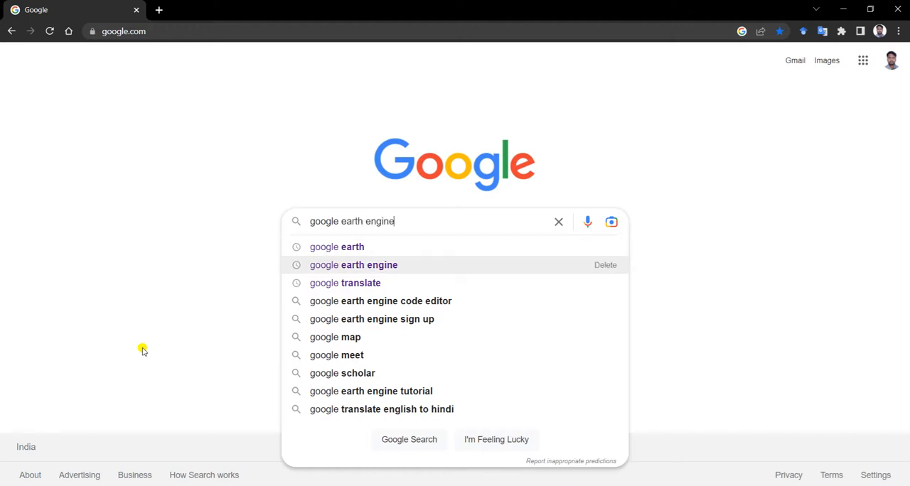
key(Return)
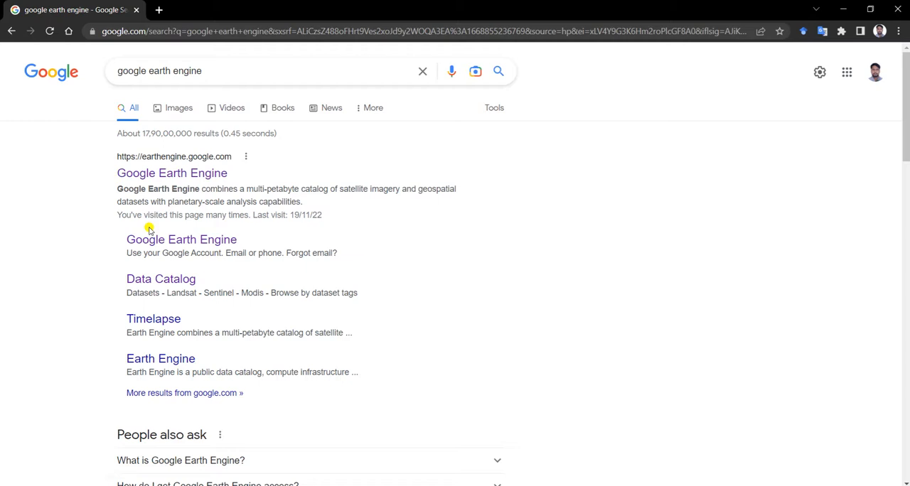
click(181, 175)
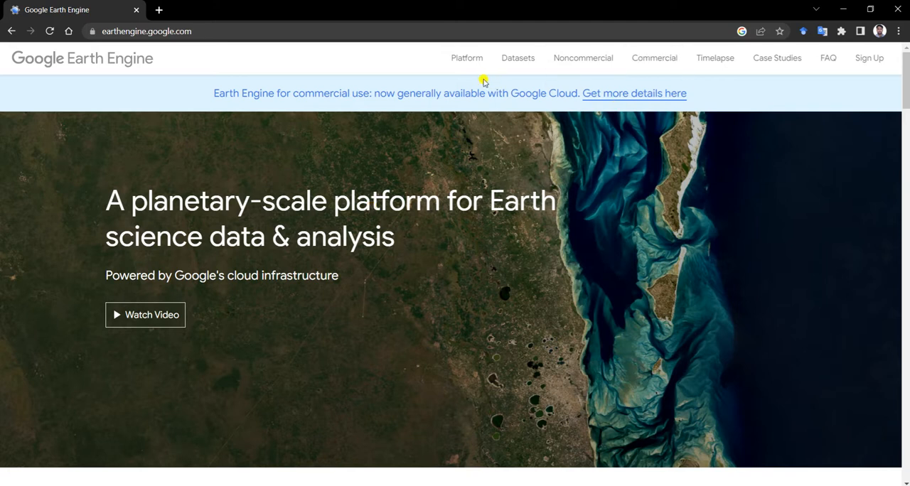
click(467, 63)
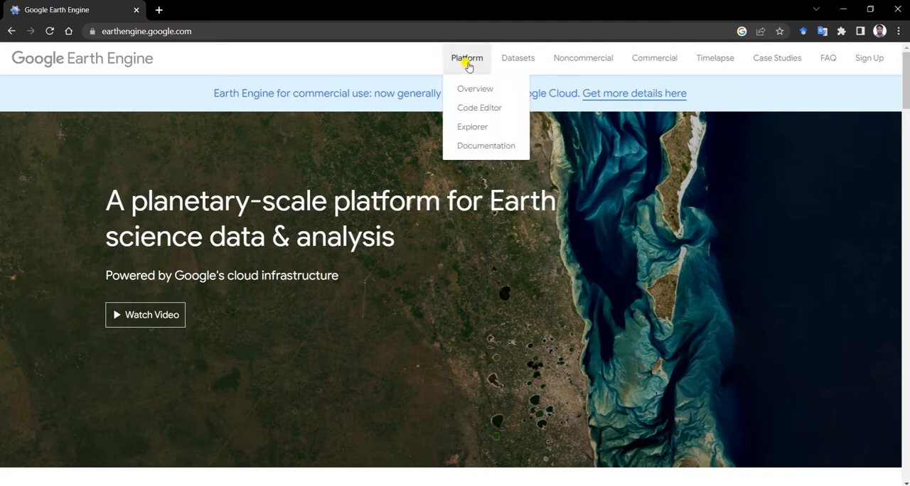
click(496, 111)
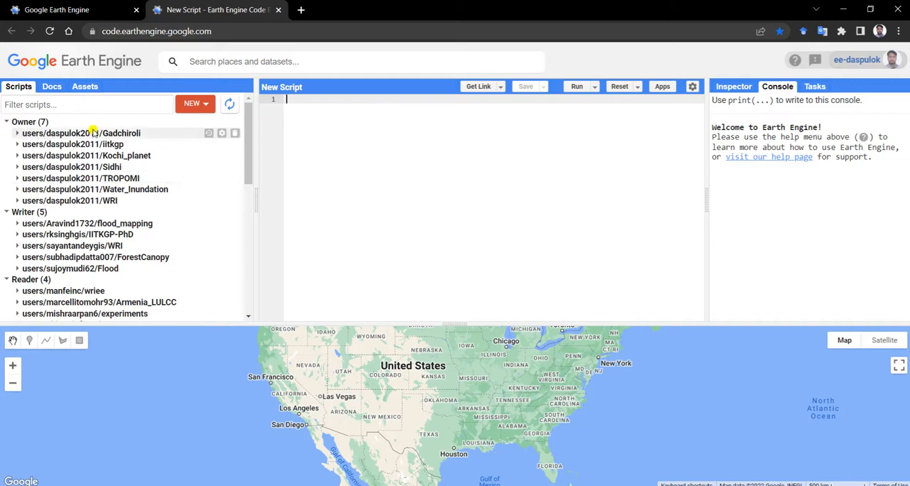
Filter the scripts by "srtm" and open the From Name image example to review its code
click(86, 106)
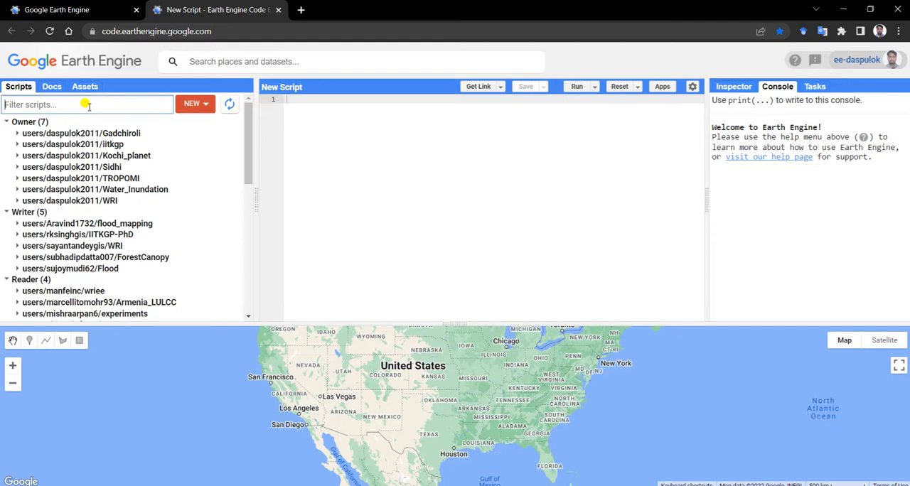
text(srtm)
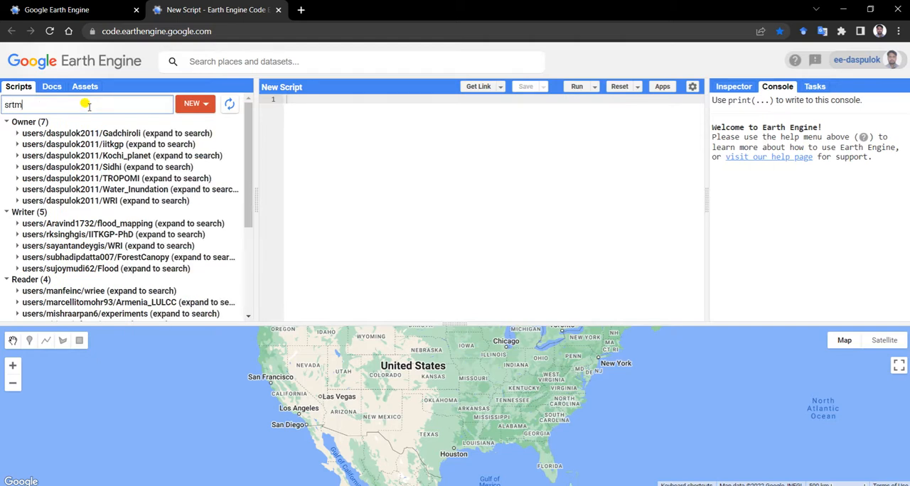
scroll(150, 229, down, 1)
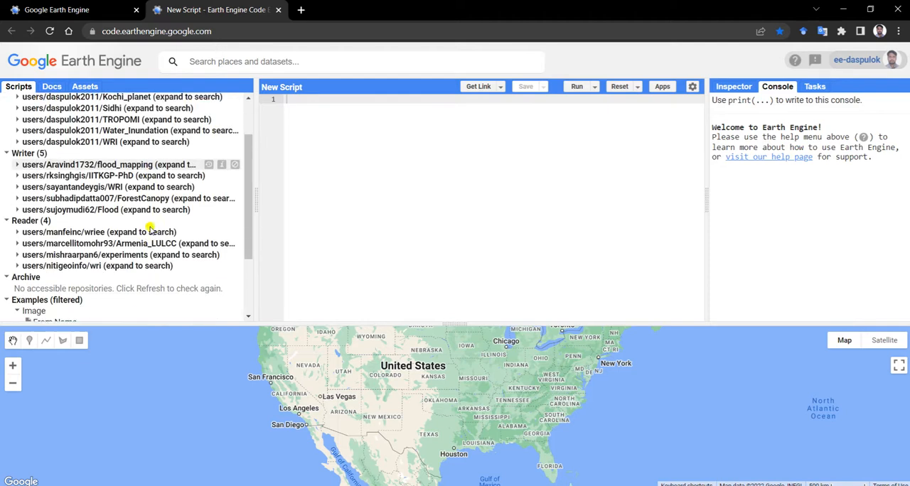
scroll(150, 229, down, 2)
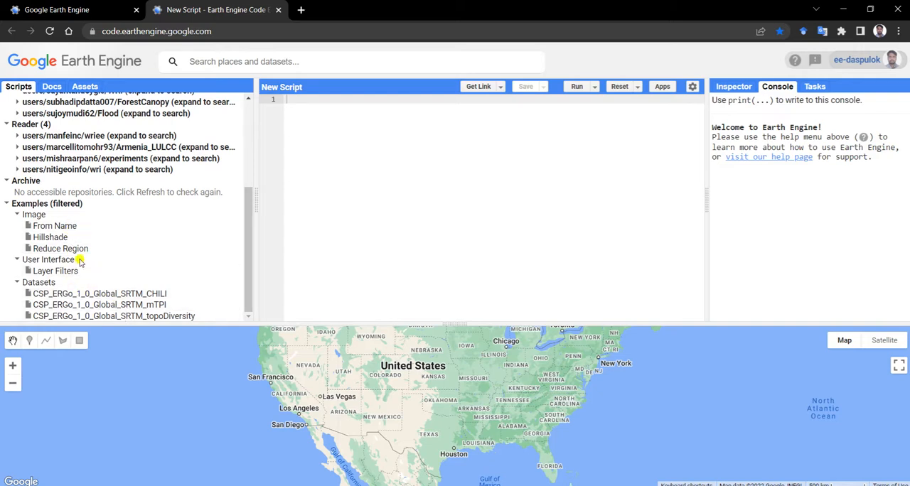
click(67, 224)
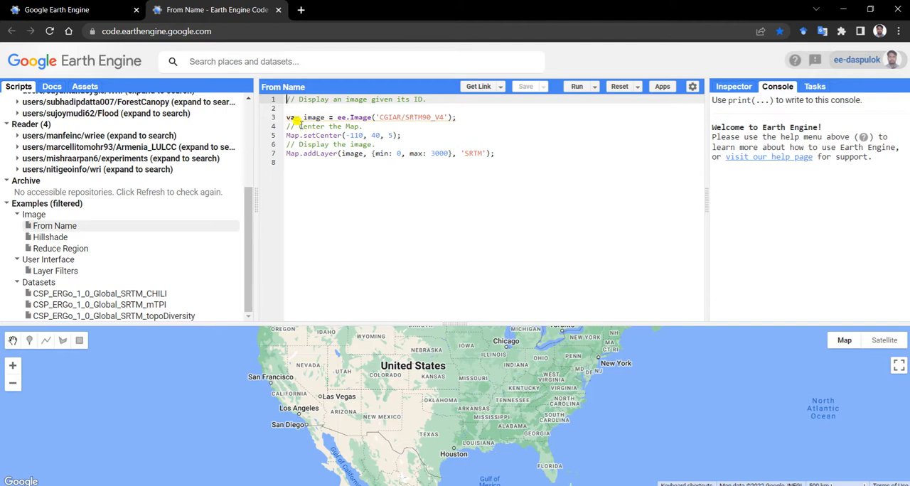
mouse_move(337, 119)
drag(347, 135, 393, 135)
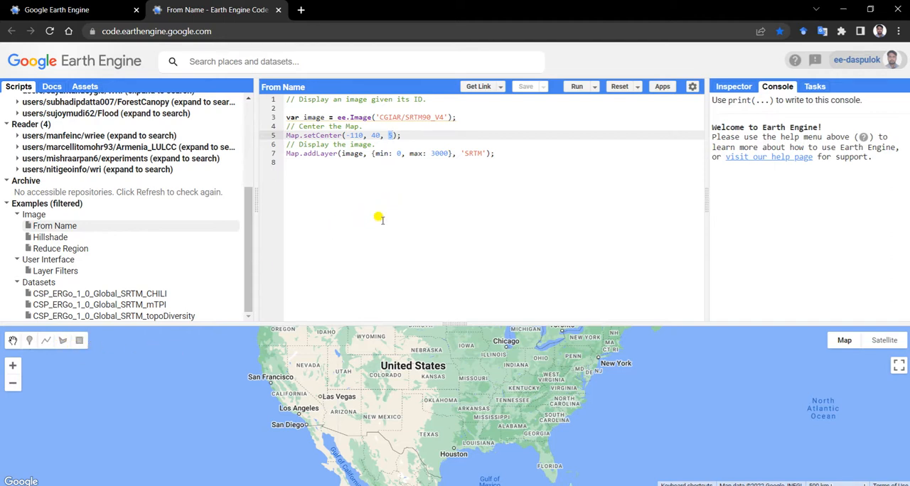
scroll(227, 201, up, 3)
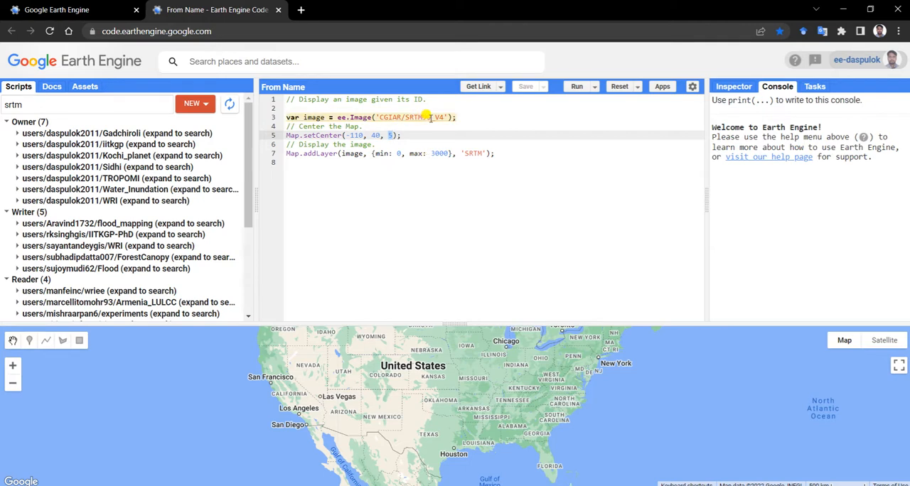
mouse_move(423, 119)
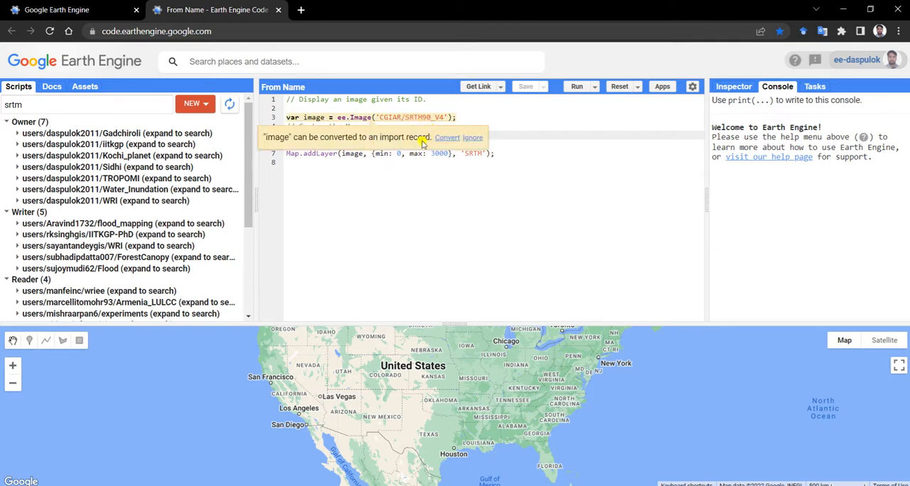
Search the datasets for "srtm" and copy the image ID USGS/SRTMGL1_003 from the NASA SRTM Digital Elevation 30m details
click(289, 59)
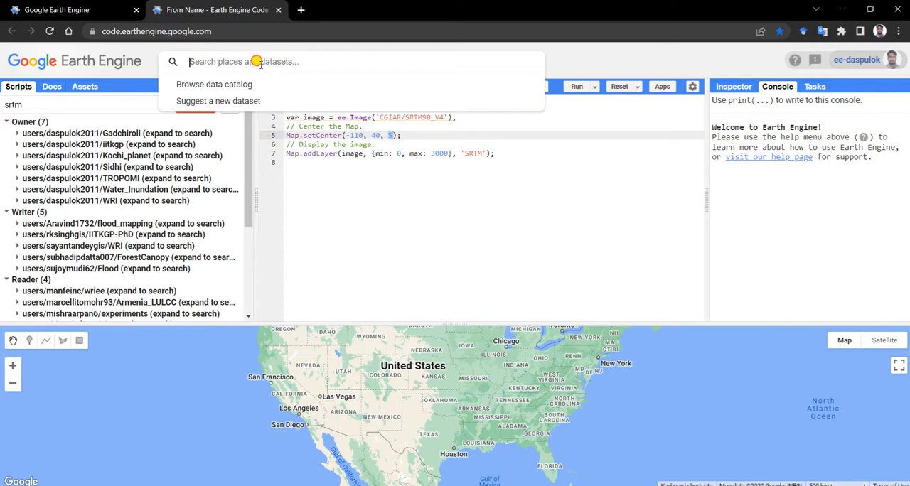
text(srtm)
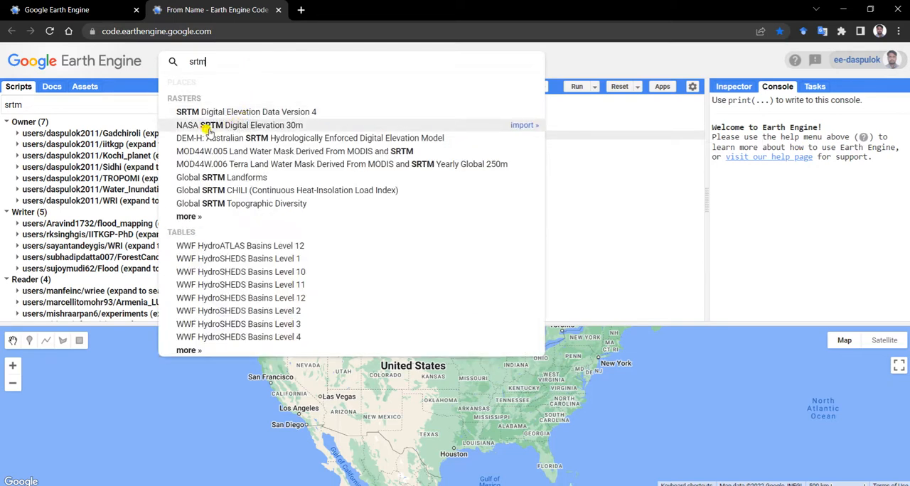
click(281, 125)
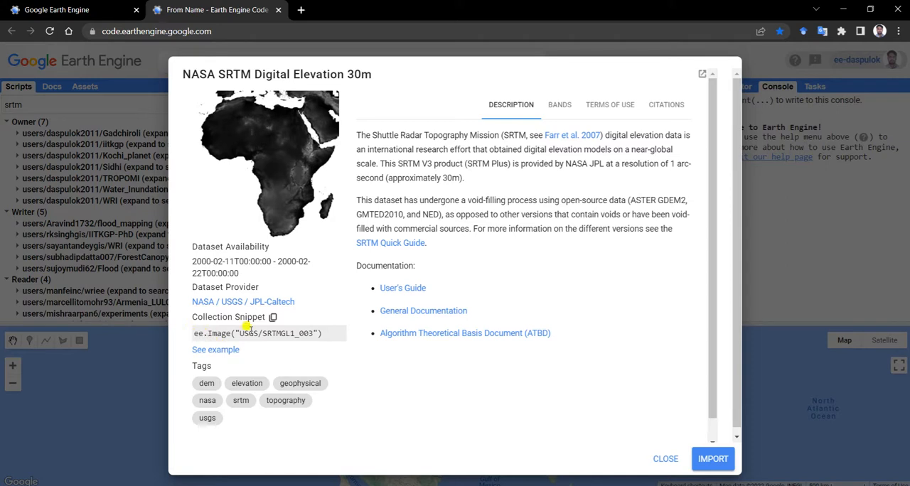
drag(241, 333, 313, 334)
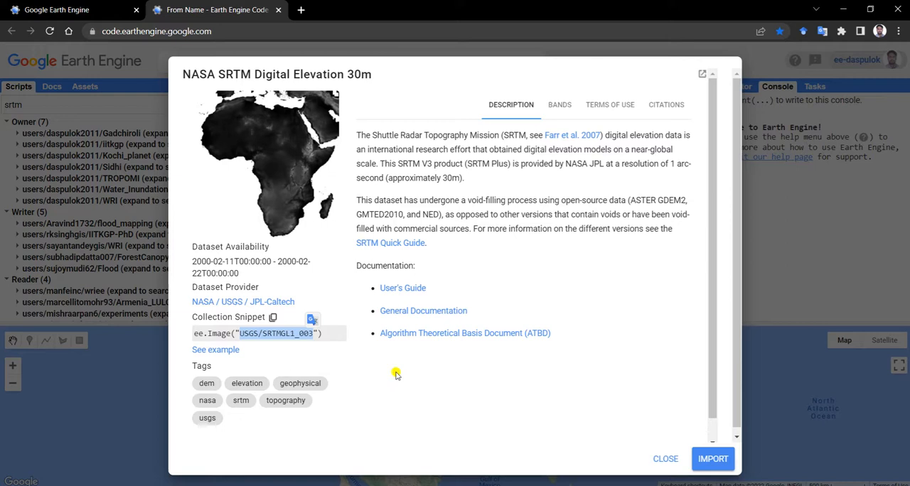
click(666, 460)
Replace the image ID in the ee.Image call with USGS/SRTMGL1_003 and run the script
drag(379, 117, 444, 119)
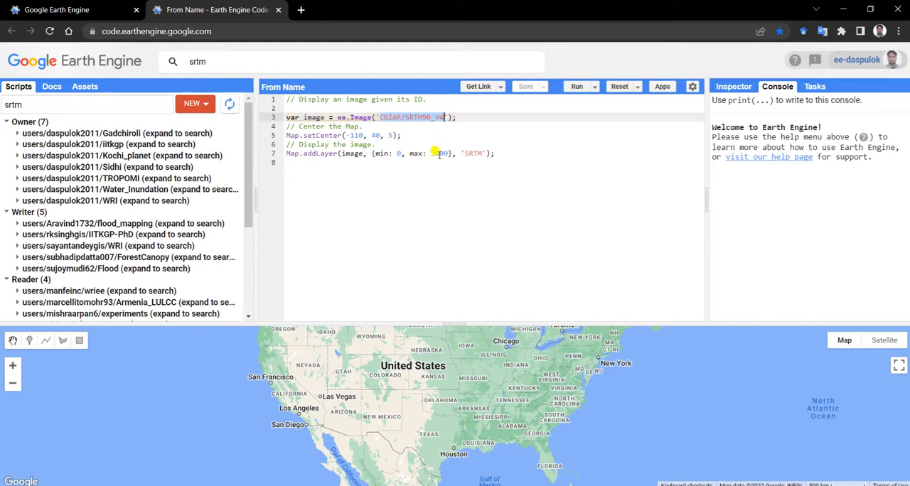
text(USGS/SRTMGL1_003)
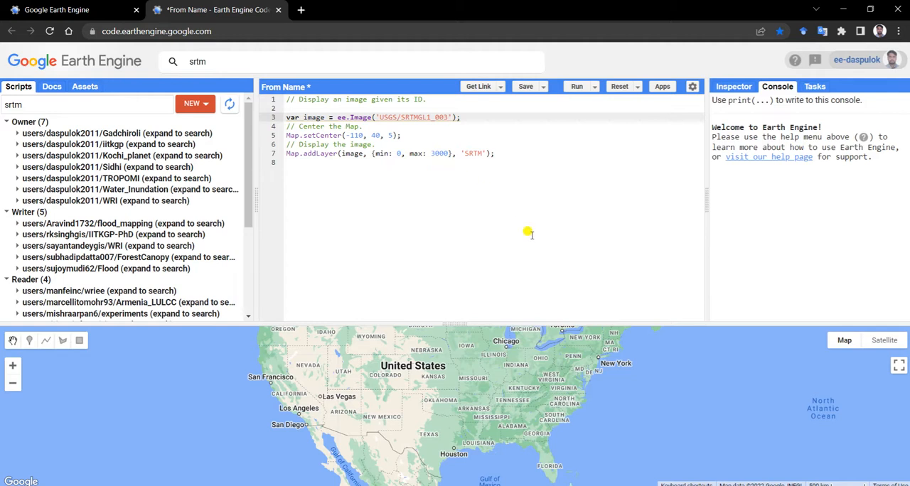
click(577, 86)
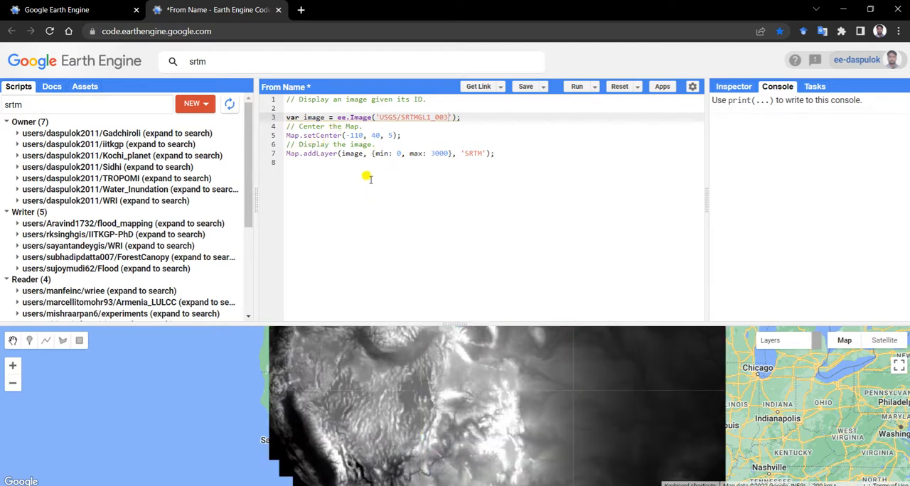
Examine the SRTM elevation layer on the map, moving from North America to the Himalayan region around Darjeeling and Sikkim
scroll(468, 357, down, 1)
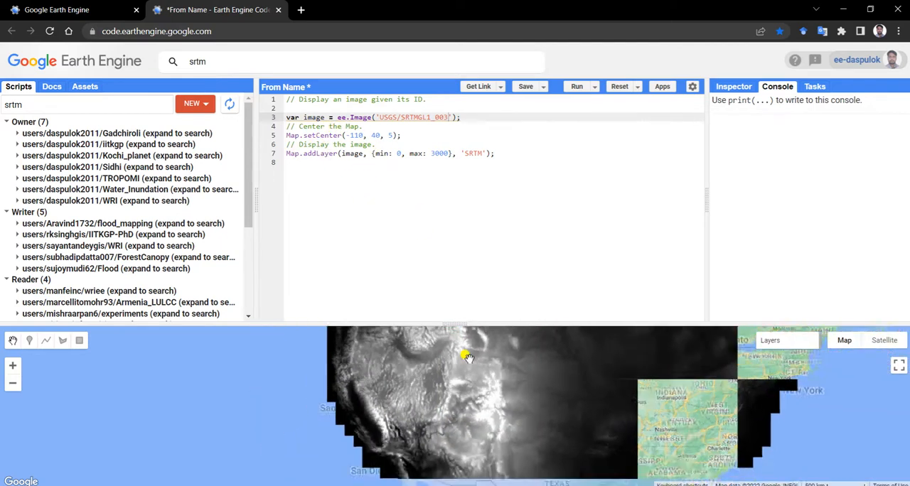
scroll(468, 357, down, 2)
drag(599, 370, 258, 390)
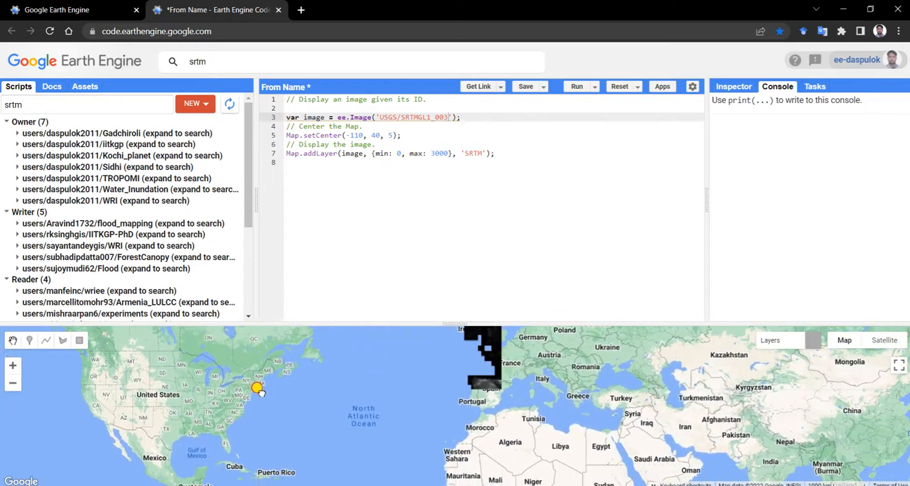
drag(571, 416, 290, 370)
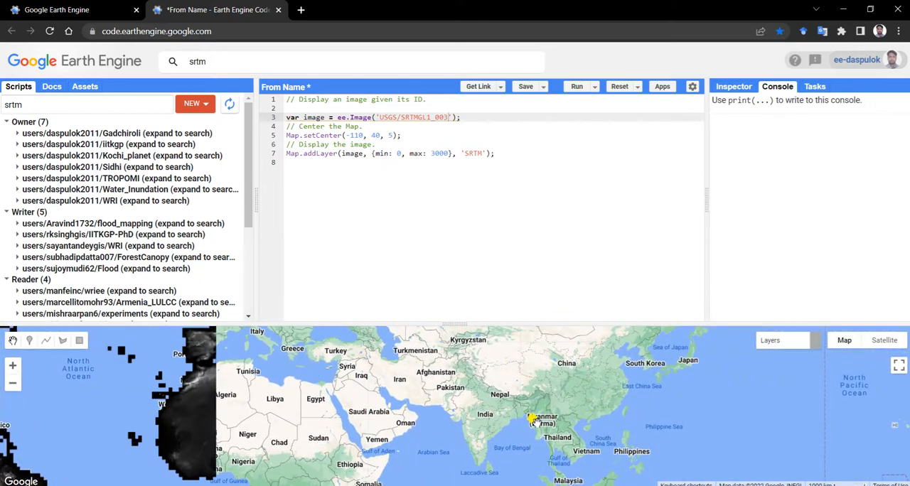
scroll(535, 420, up, 3)
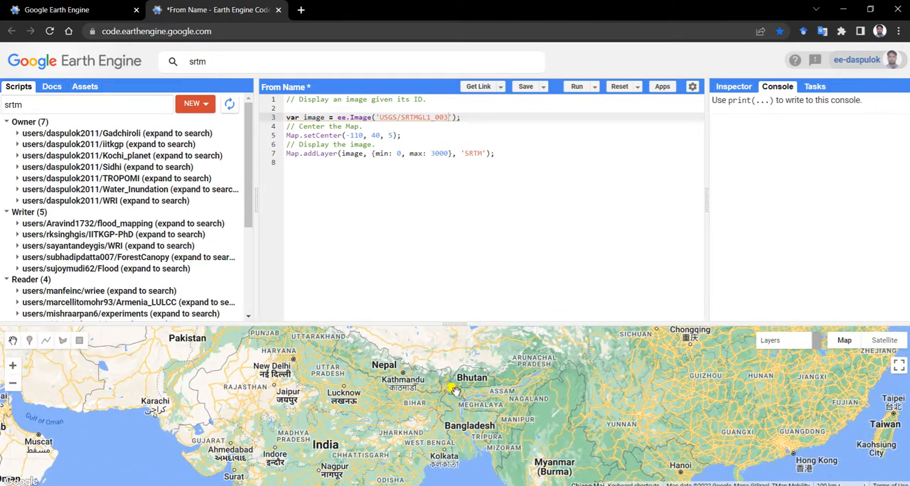
scroll(452, 389, up, 3)
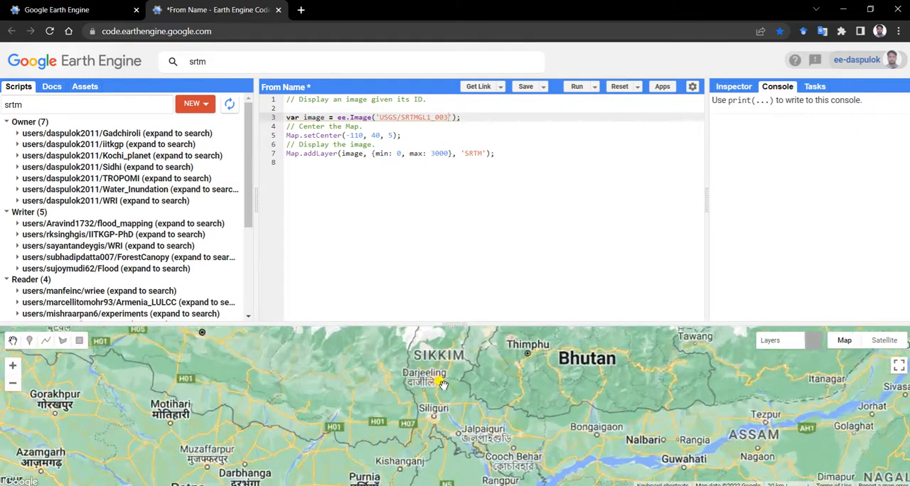
scroll(441, 384, up, 3)
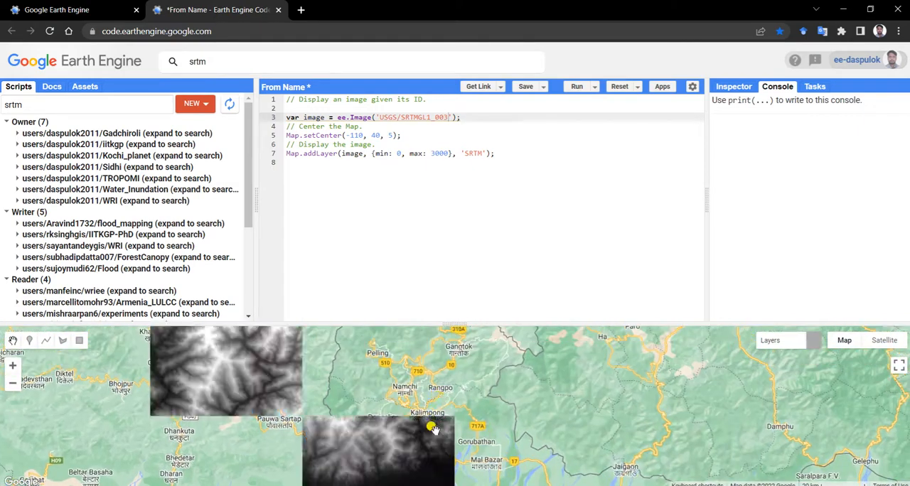
scroll(434, 429, up, 1)
drag(455, 433, 438, 400)
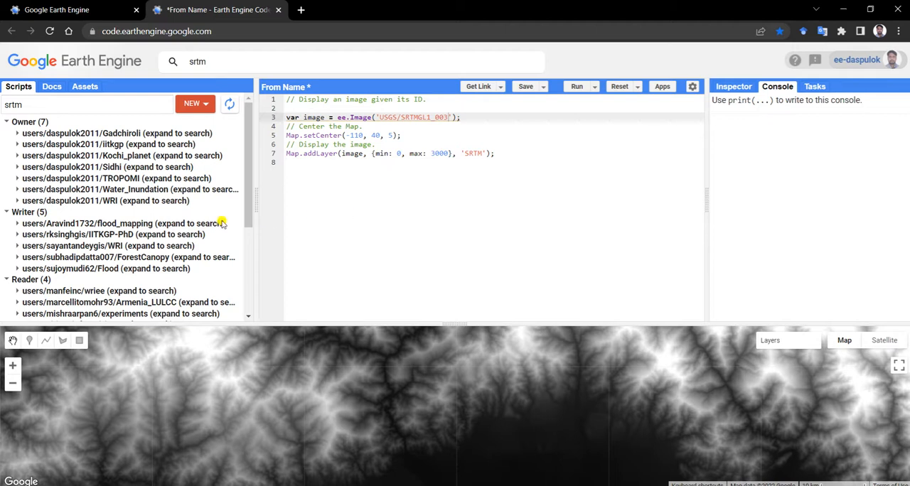
Start a new shapefile asset upload and dismiss the file chooser without picking any files
click(83, 87)
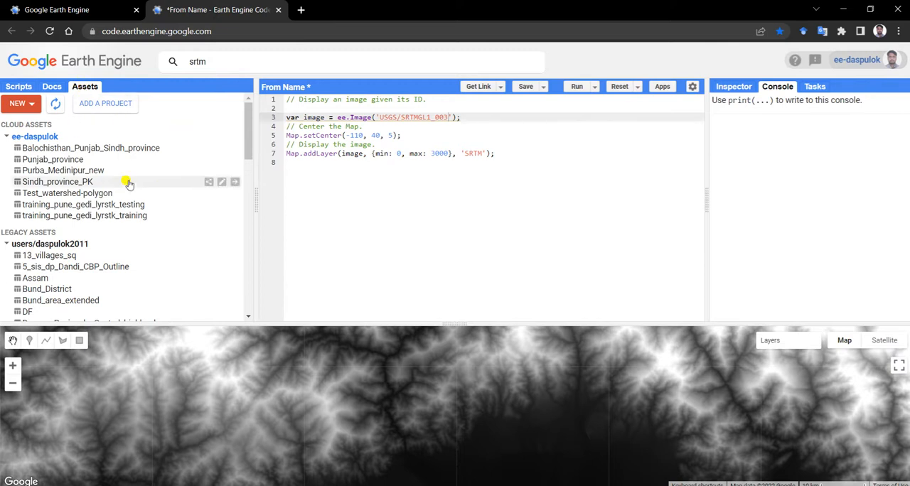
click(28, 105)
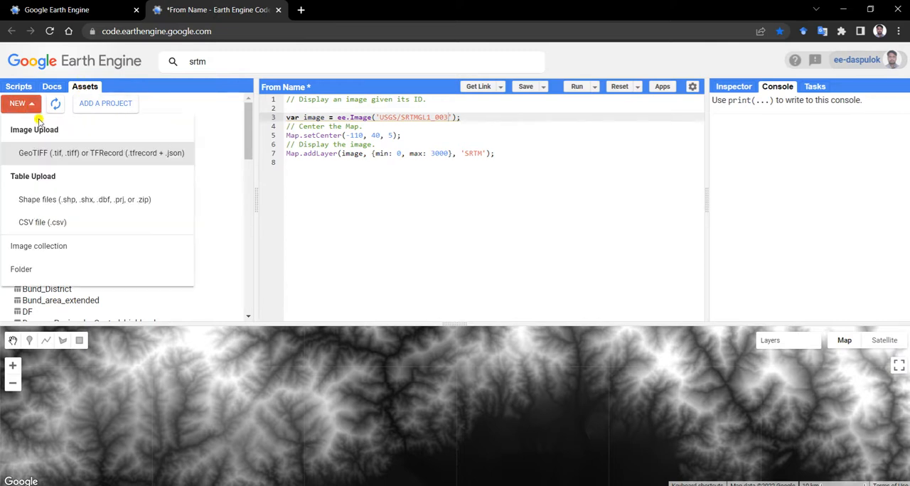
click(63, 202)
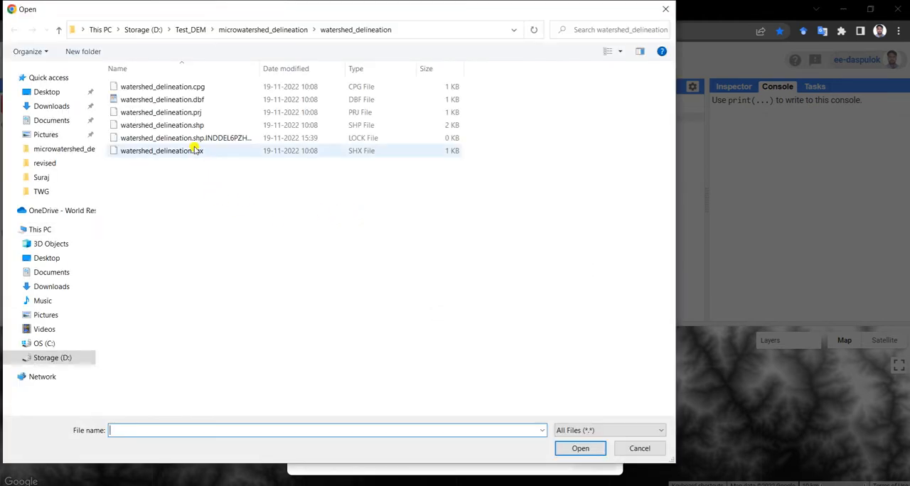
click(636, 449)
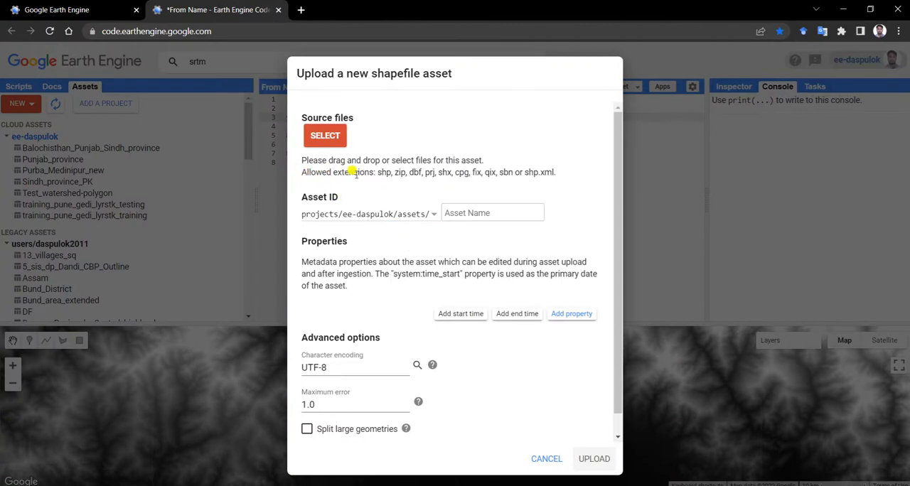
Add the watershed_delineation .cpg, .dbf, .prj, .shp and .shx files as source files for the shapefile asset, leaving out the lock file
drag(376, 171, 549, 172)
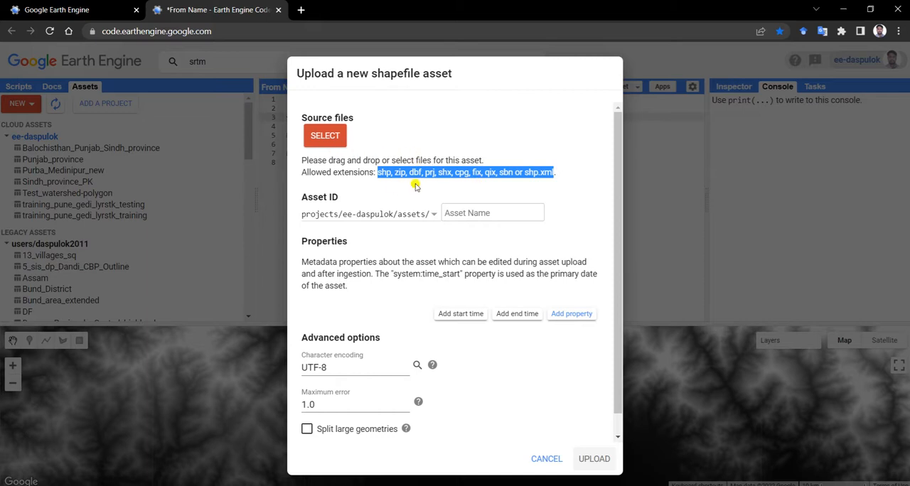
click(339, 142)
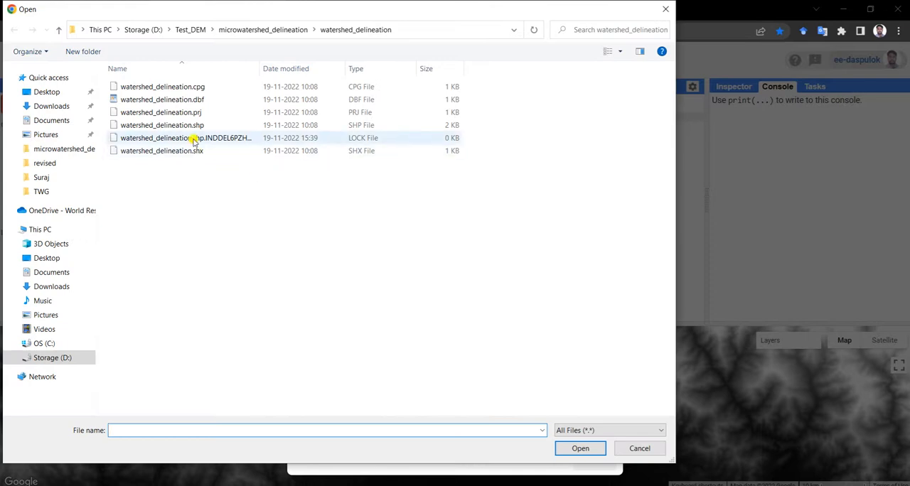
click(194, 128)
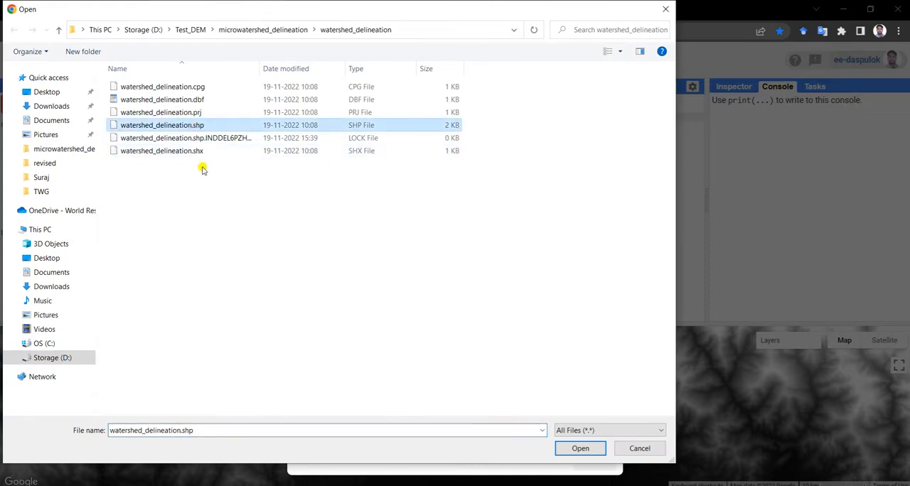
ctrl+click(196, 88)
ctrl+click(197, 100)
ctrl+click(196, 113)
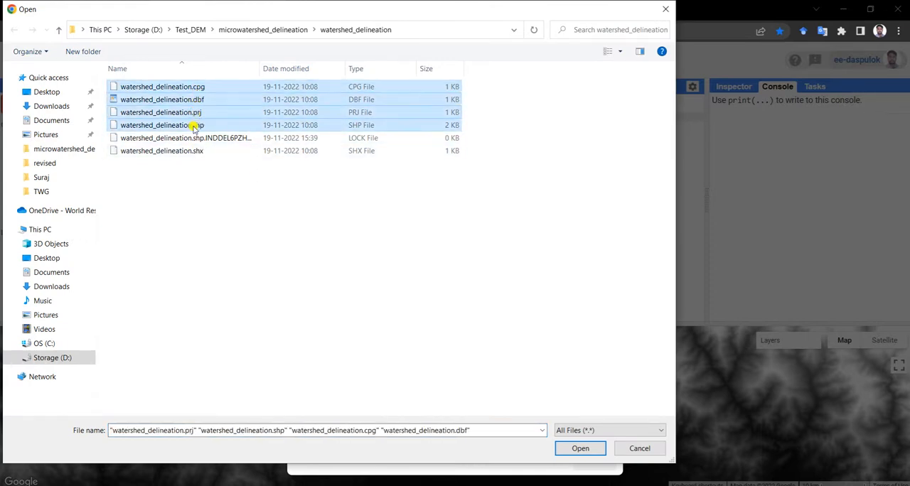
ctrl+click(197, 150)
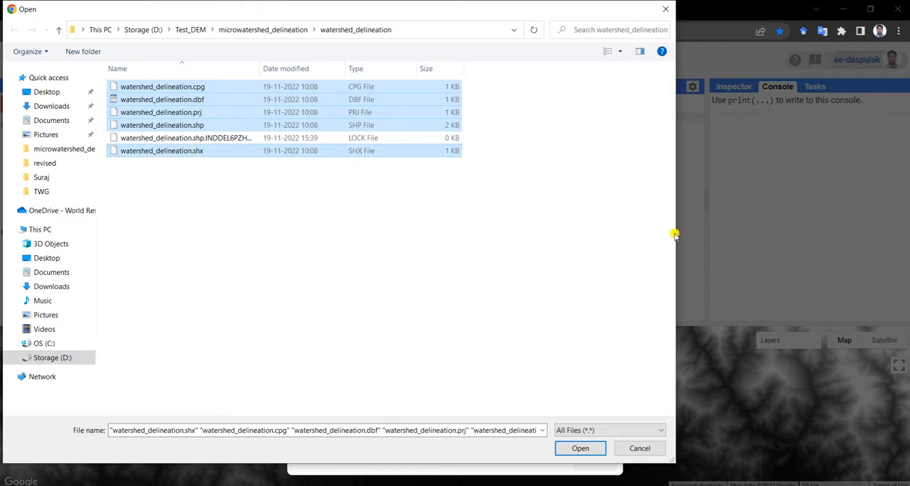
drag(675, 228, 492, 220)
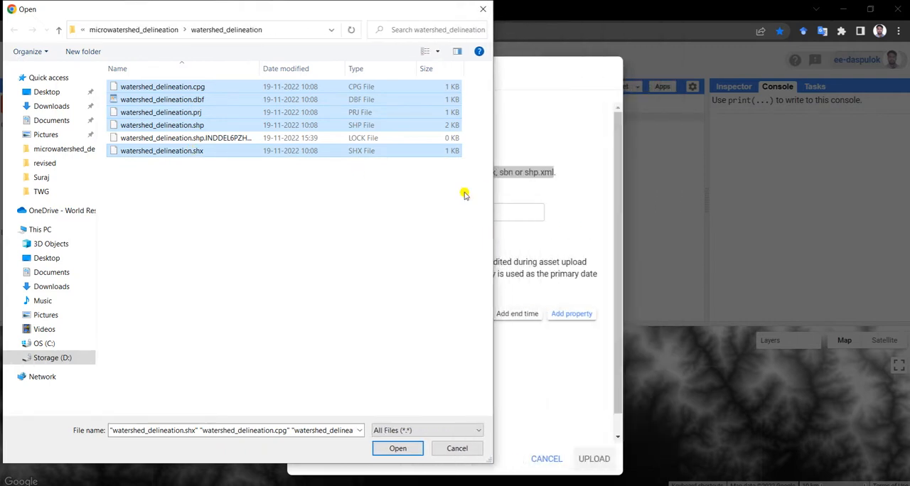
mouse_move(374, 14)
mouse_down()
mouse_move(265, 32)
mouse_move(356, 33)
mouse_move(380, 22)
mouse_up()
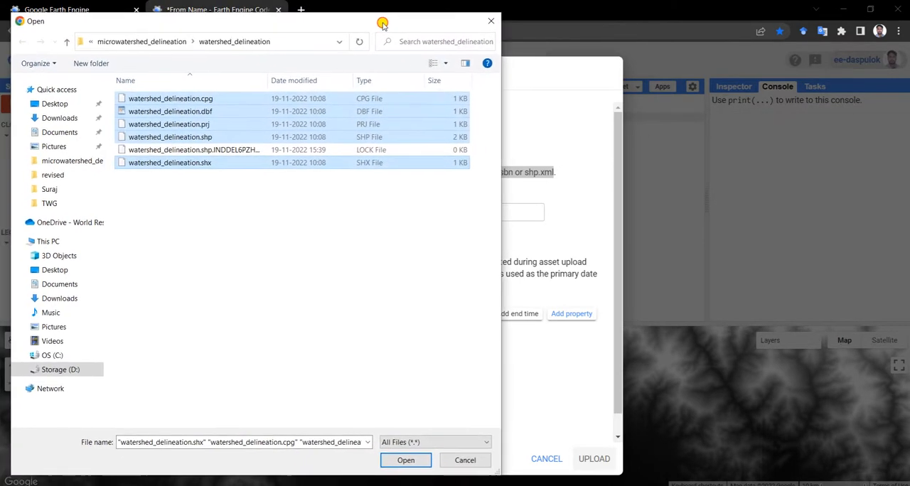
click(408, 460)
Name the asset micro_watershed, start its upload and display the ingestion tasks with more room
click(471, 319)
drag(534, 317, 429, 319)
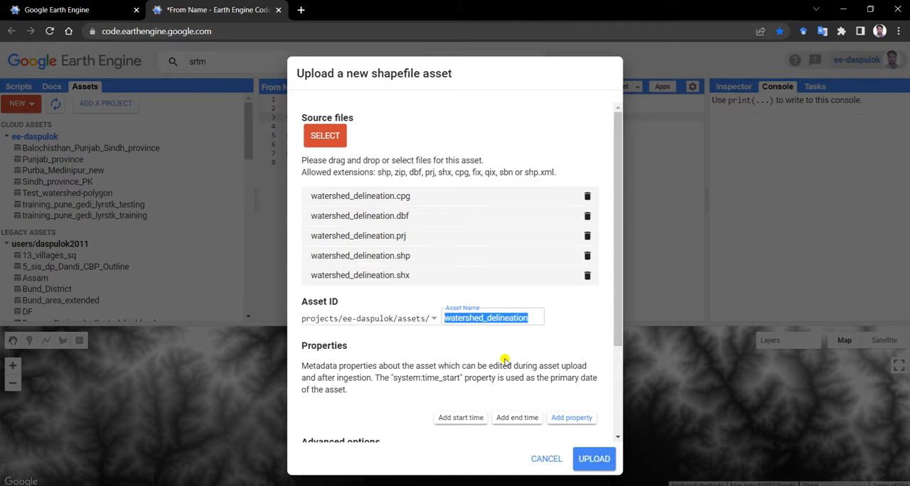
key(Left)
text(micro_)
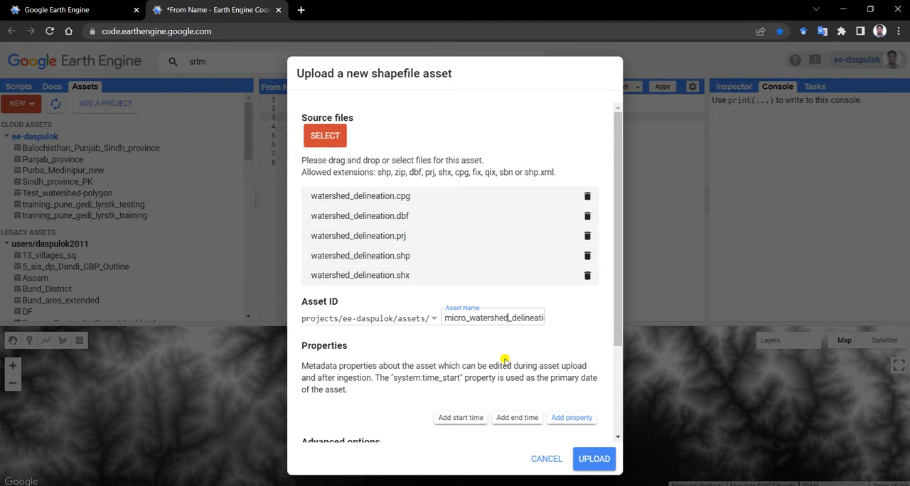
key(shift+End)
key(BackSpace)
scroll(580, 395, down, 1)
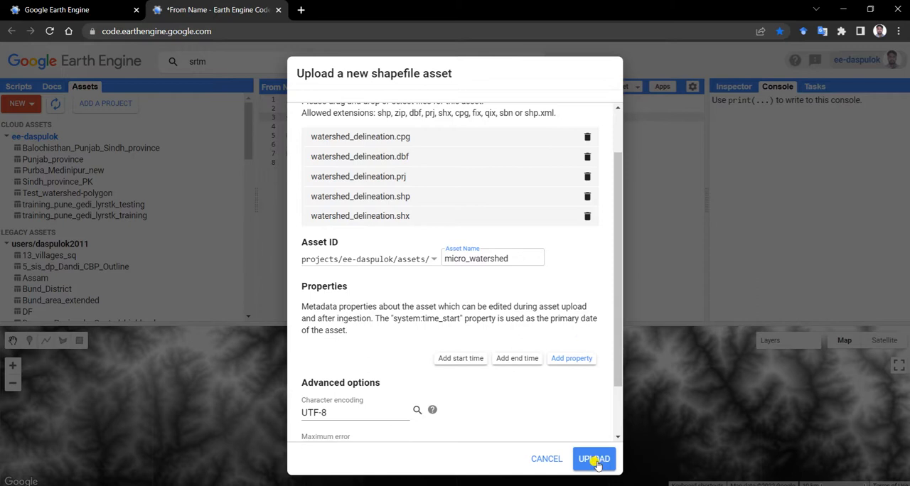
click(594, 460)
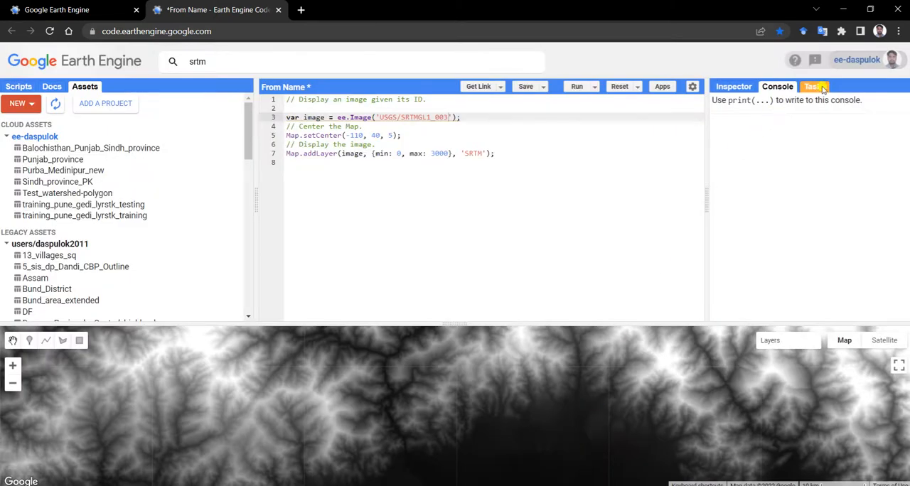
click(814, 87)
drag(705, 198, 674, 197)
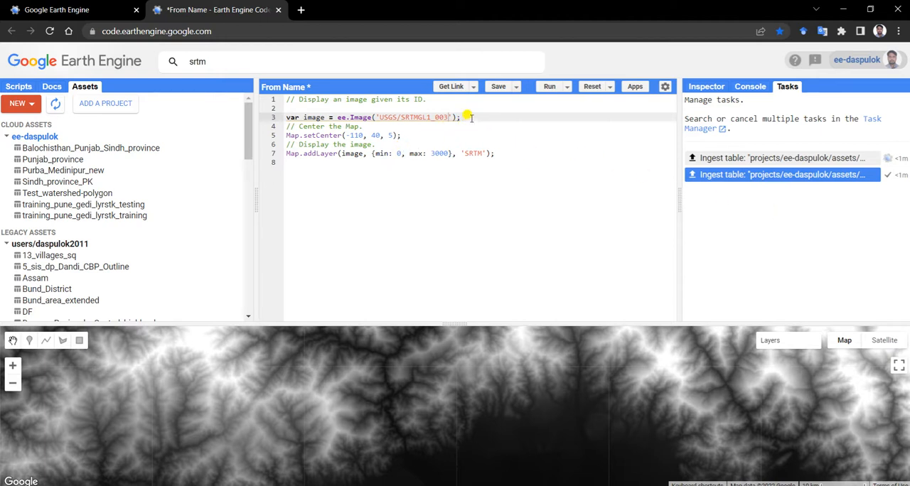
Add the line var image_1=image.clip(); below the image declaration, leaving the clip argument empty
mouse_move(295, 118)
key(Return)
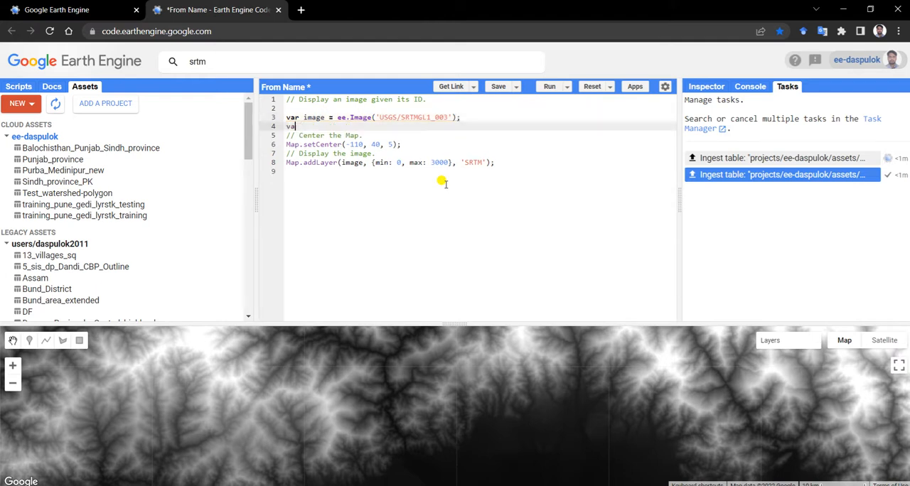
text(var image_1=image.clip()
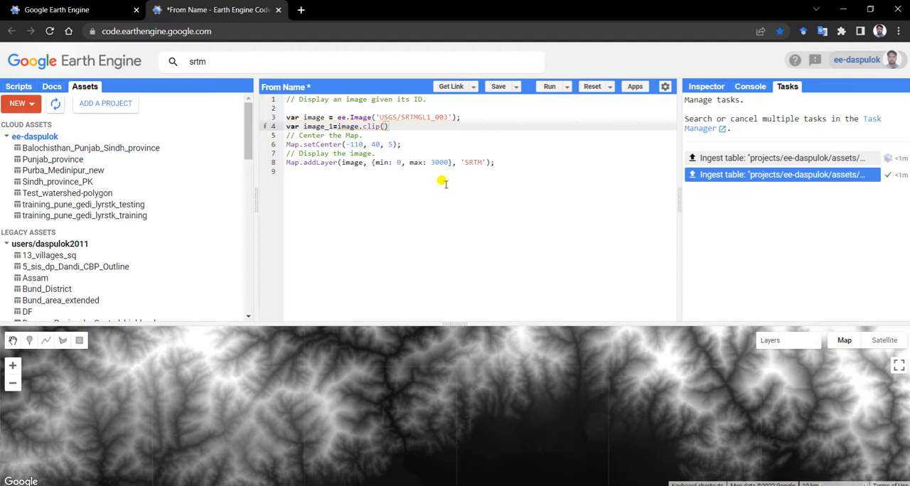
mouse_move(384, 127)
key(Return)
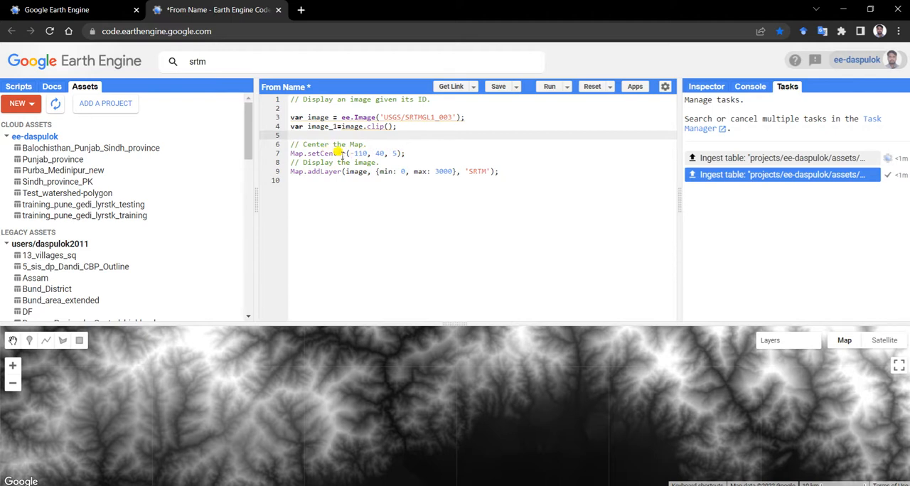
click(292, 153)
text(??)
key(BackSpace)
key(BackSpace)
text(//)
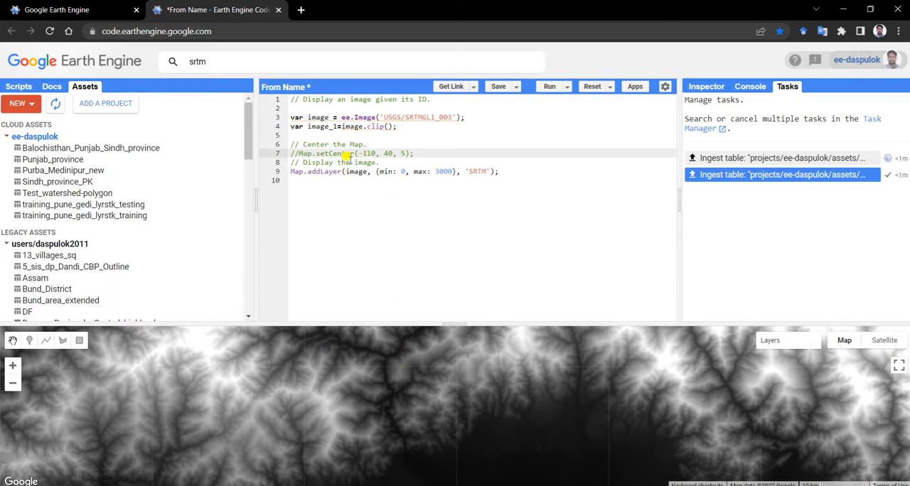
key(BackSpace)
key(BackSpace)
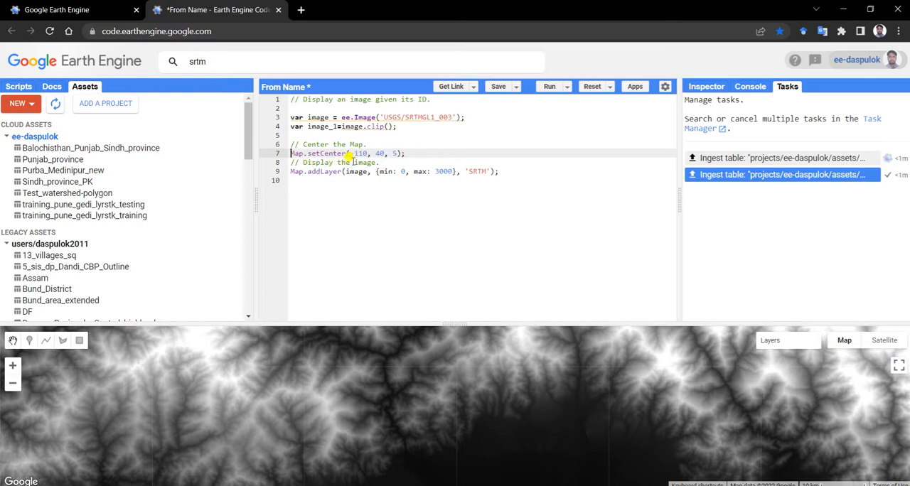
Replace the setCenter method in the map centering line with centerObject
drag(348, 151, 386, 152)
drag(308, 153, 346, 153)
text(centerO)
text(j)
key(BackSpace)
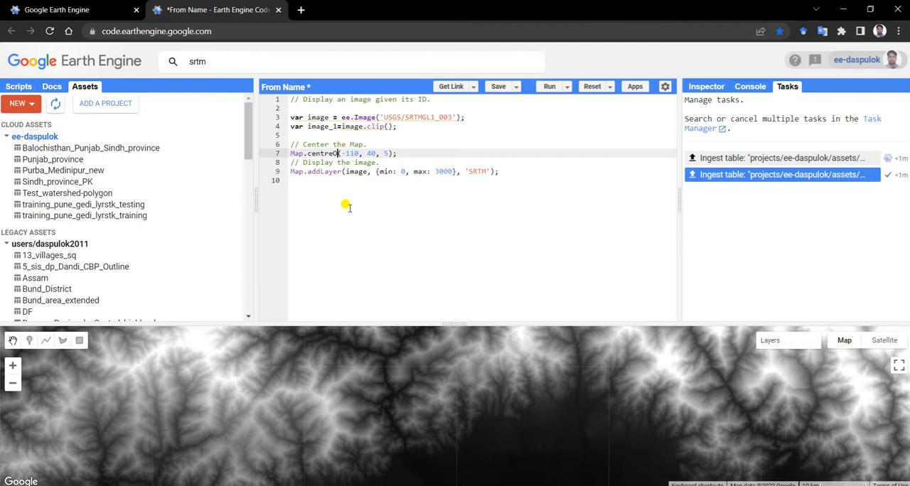
text(bject)
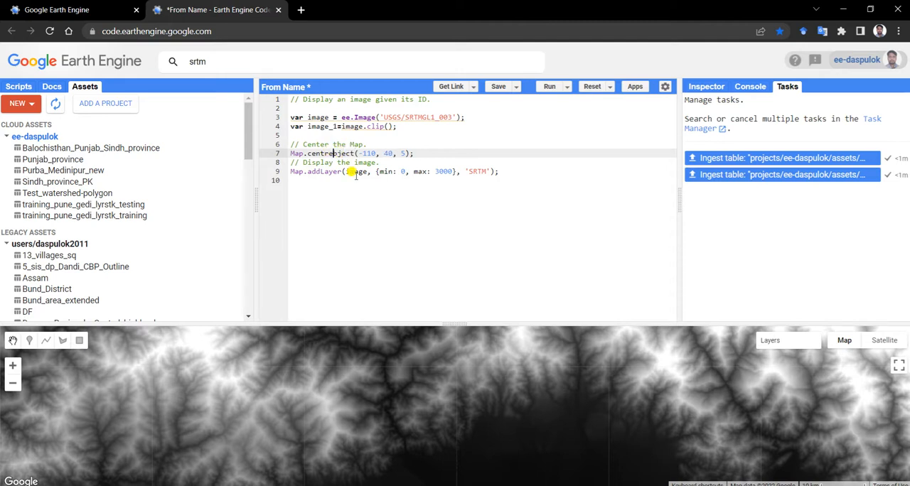
key(BackSpace)
text(O)
key(BackSpace)
key(BackSpace)
text(erOb)
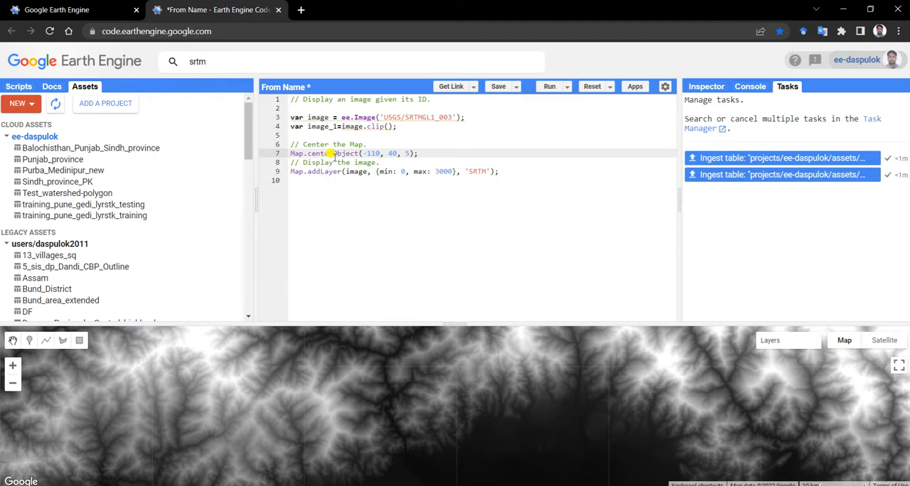
click(332, 154)
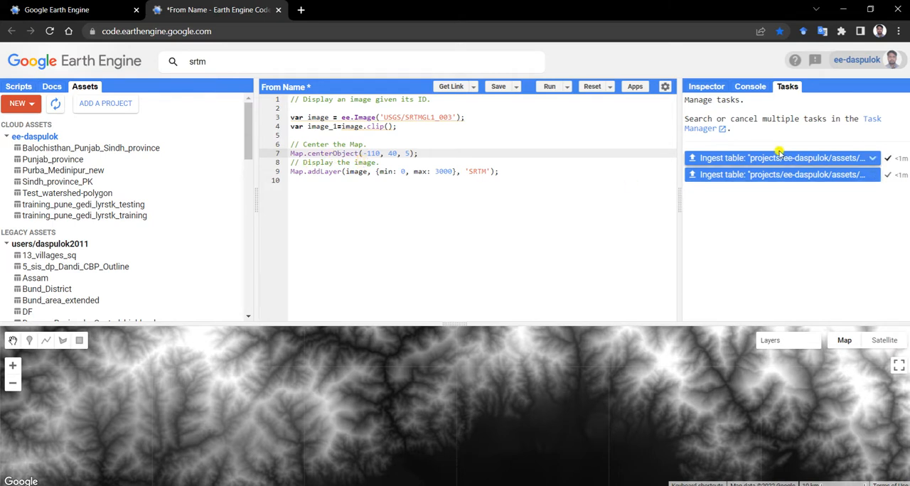
Refresh the asset list, import the micro_watershed table into the script and rename its variable geometry
click(56, 104)
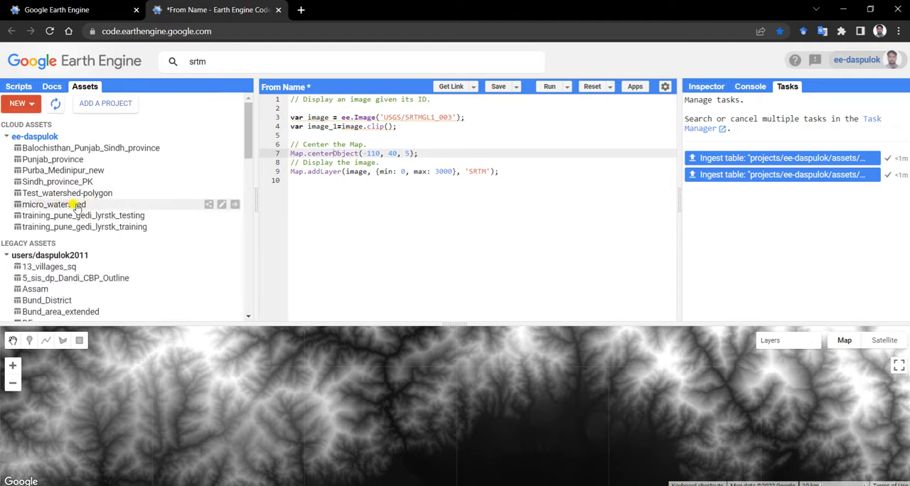
click(54, 205)
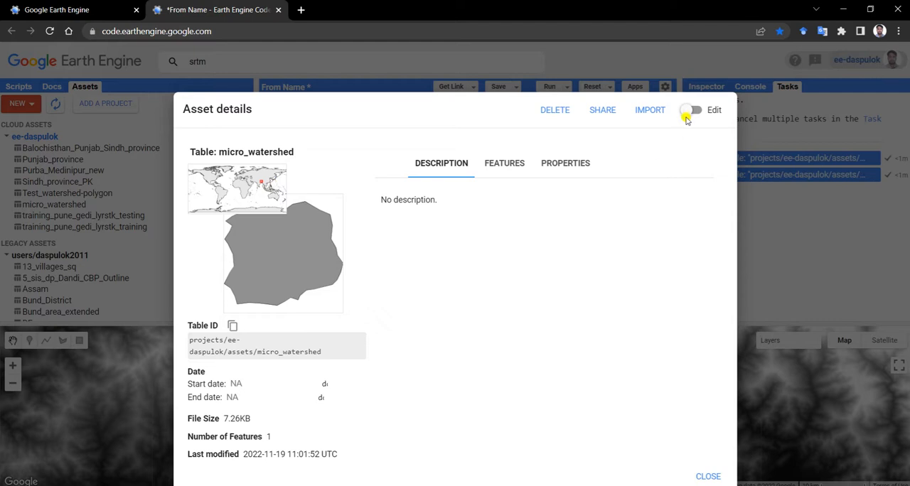
click(649, 112)
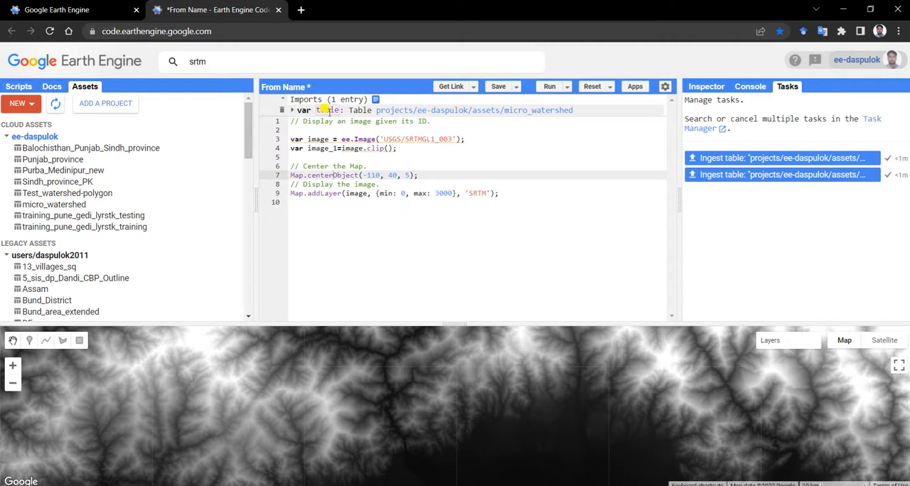
click(320, 110)
text(ge)
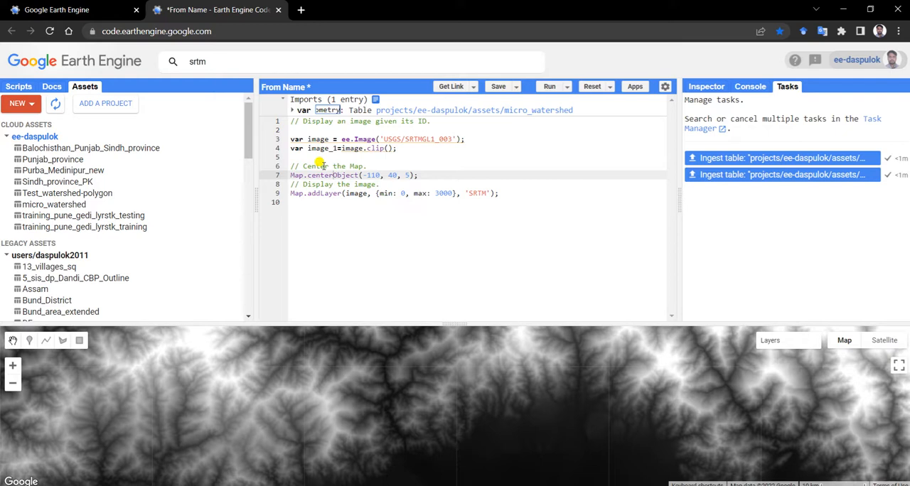
text(ometry)
click(354, 130)
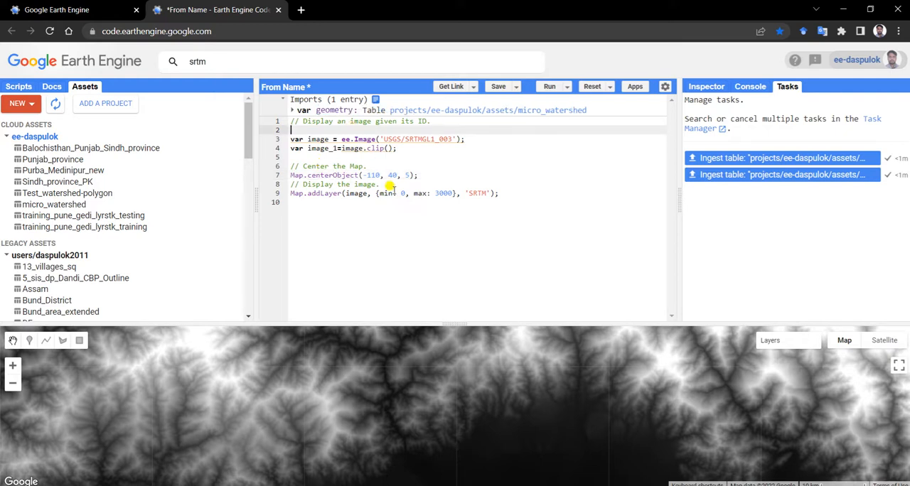
Enter geometry as the argument of image.clip and replace the coordinates in Map.centerObject with geometry
click(387, 148)
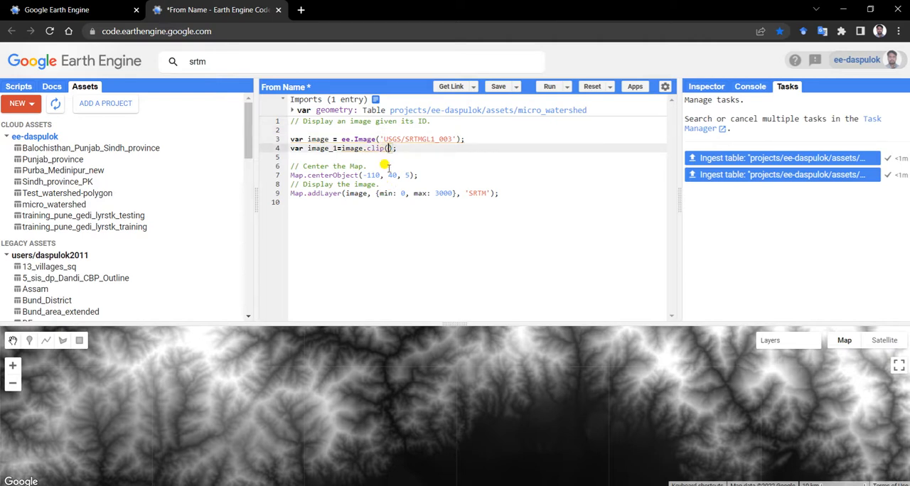
text(geometry)
drag(362, 175, 397, 175)
text(geometry)
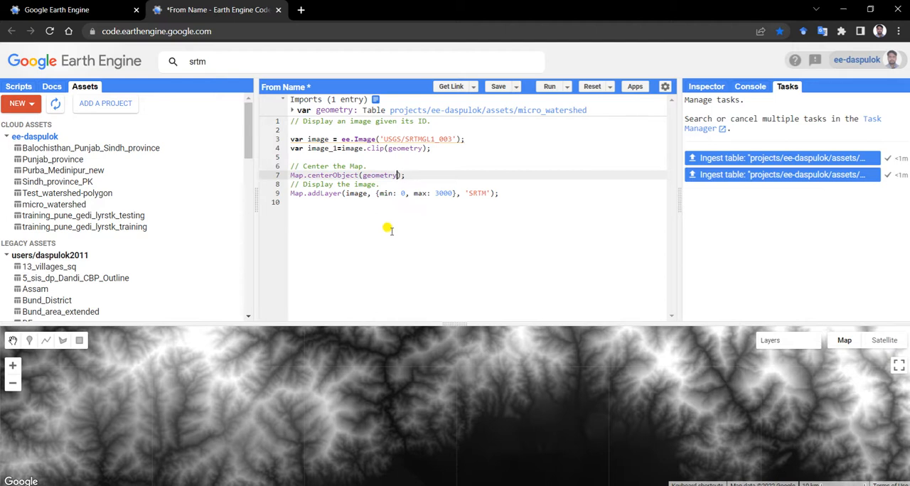
Change the image displayed by Map.addLayer to image_1 and run the script
click(364, 193)
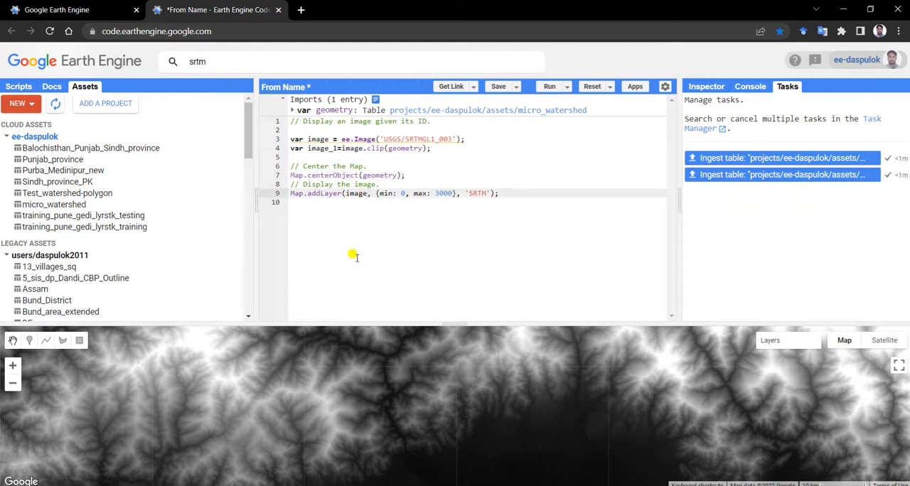
text(_1)
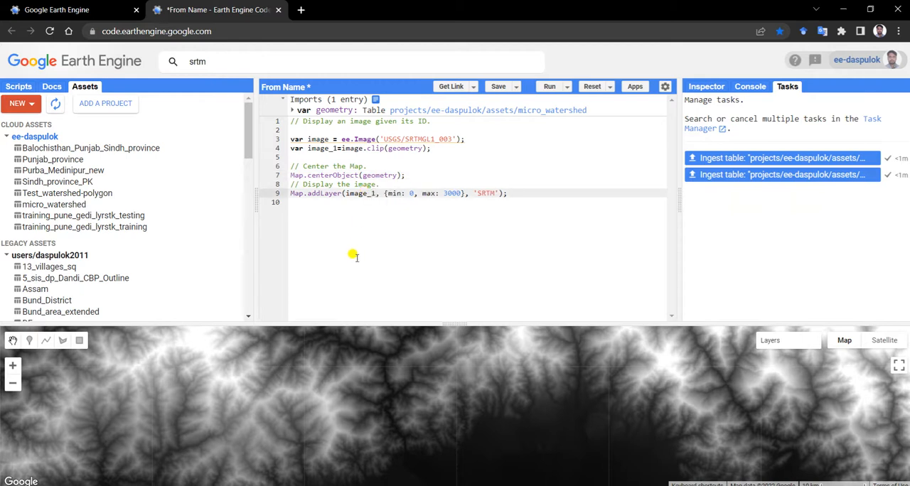
click(548, 86)
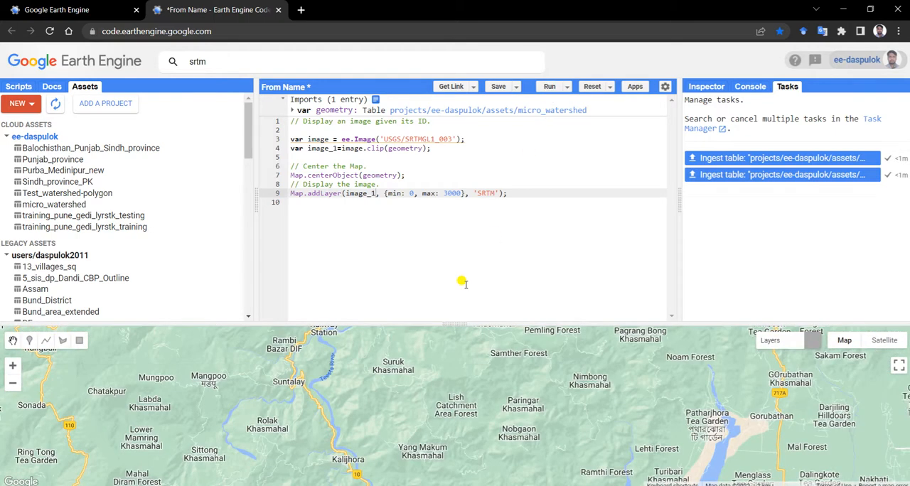
Enlarge the view of the clipped SRTM layer and inspect the elevation at a point near the watershed's eastern edge
mouse_move(772, 345)
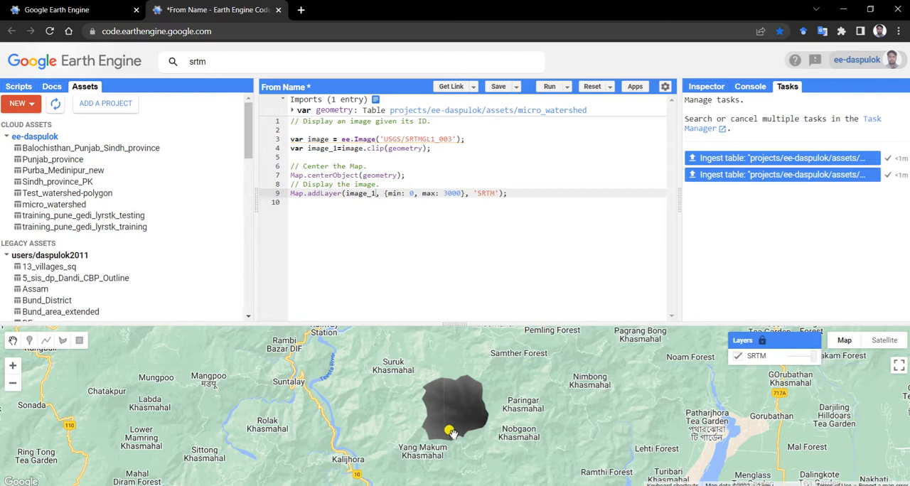
scroll(448, 426, up, 2)
drag(448, 322, 445, 278)
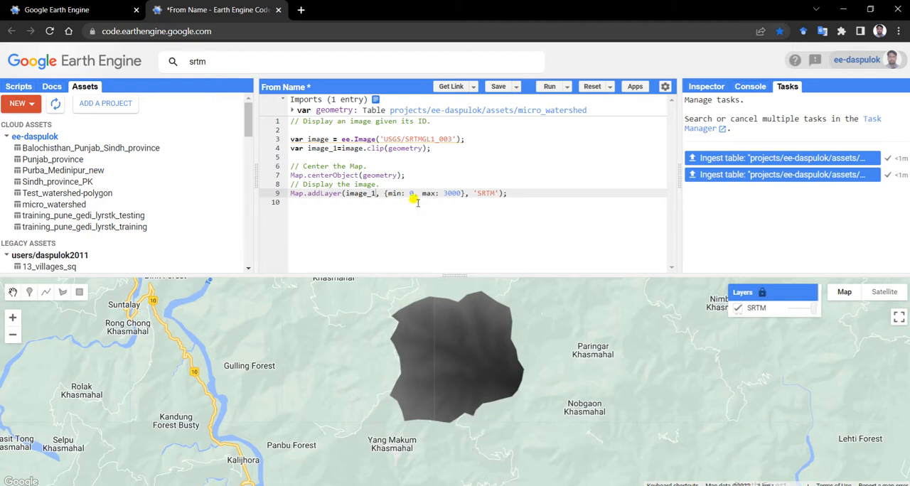
click(705, 86)
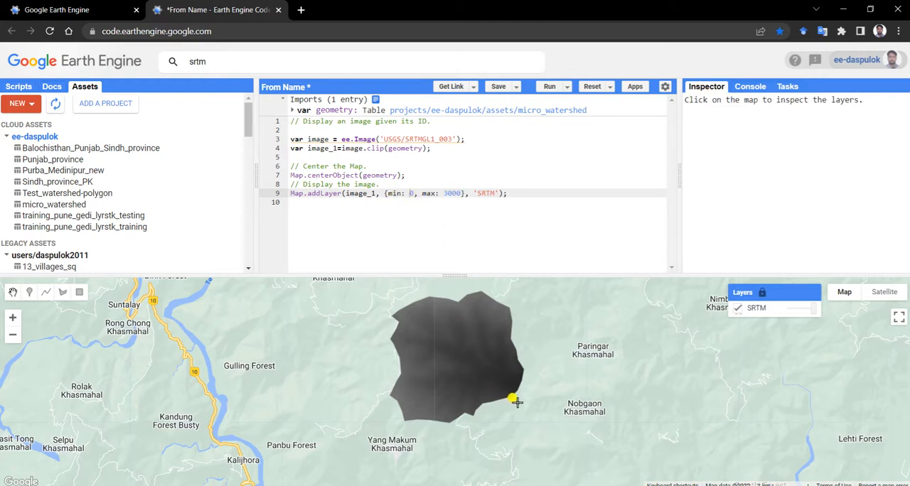
click(708, 87)
click(509, 378)
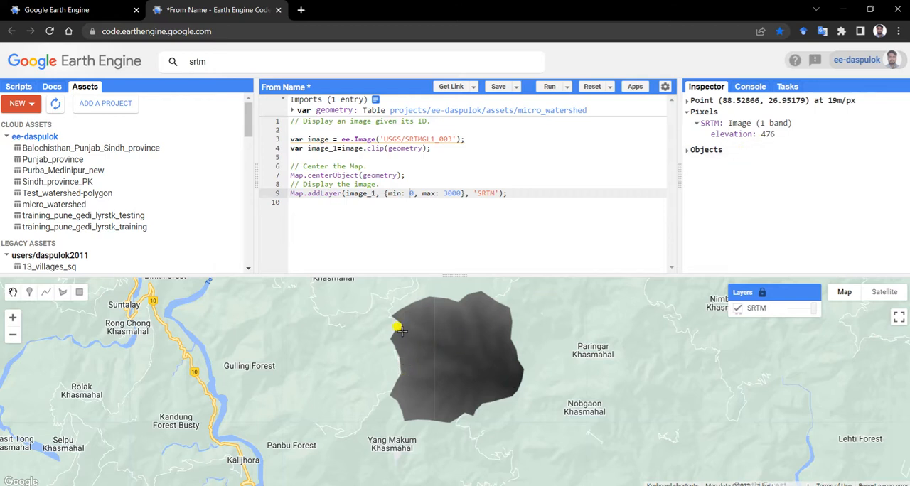
Inspect the elevation at several points near the watershed's eastern edge and set min to 470 in Map.addLayer
click(511, 383)
click(492, 370)
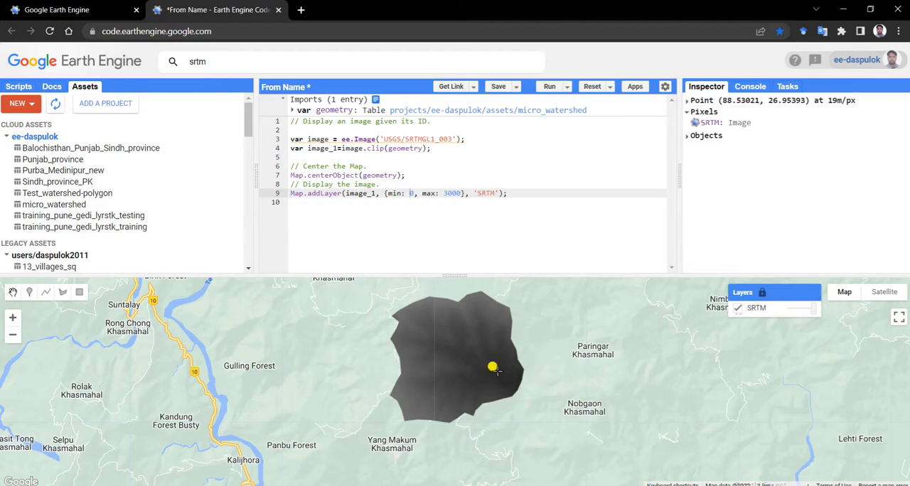
click(498, 374)
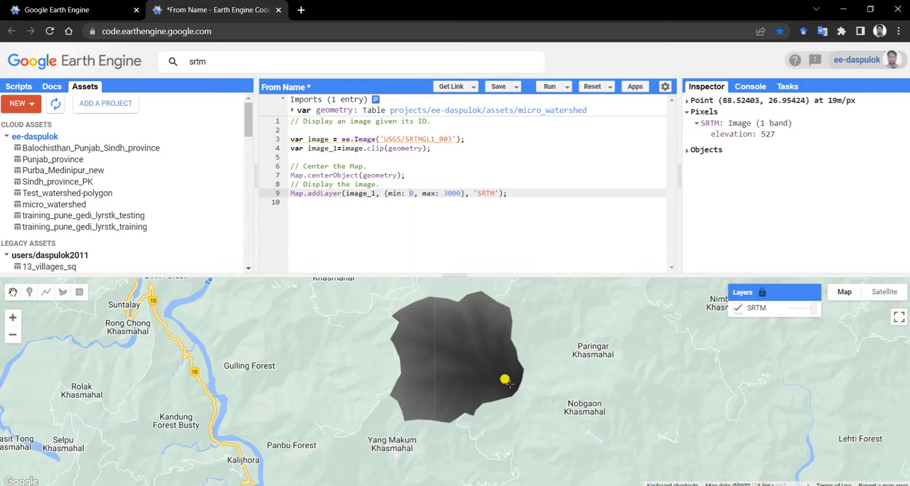
click(506, 380)
click(509, 385)
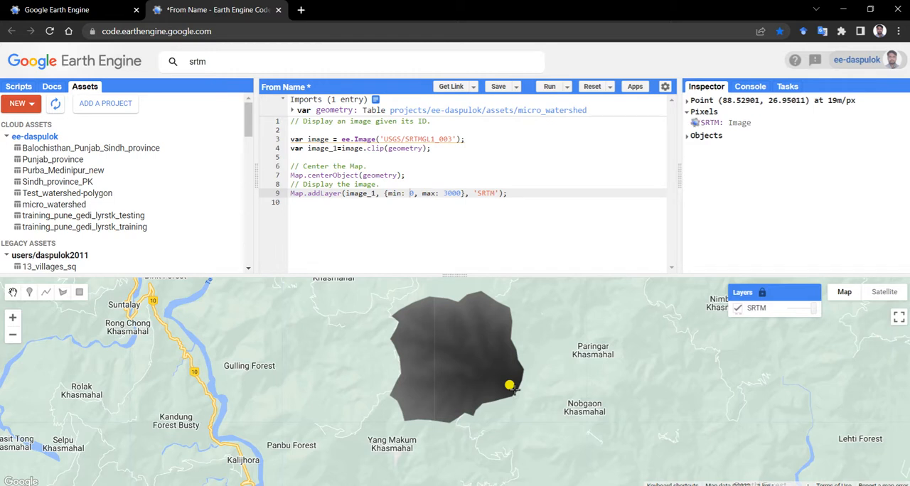
click(512, 379)
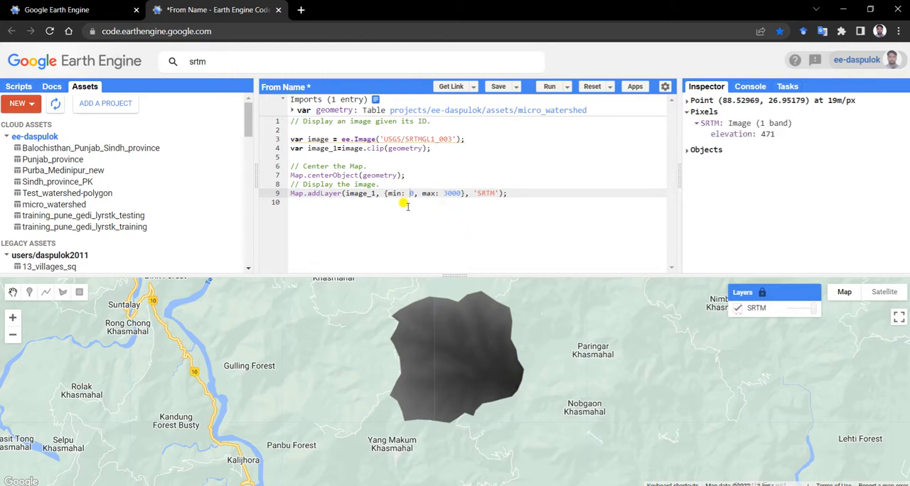
text(47)
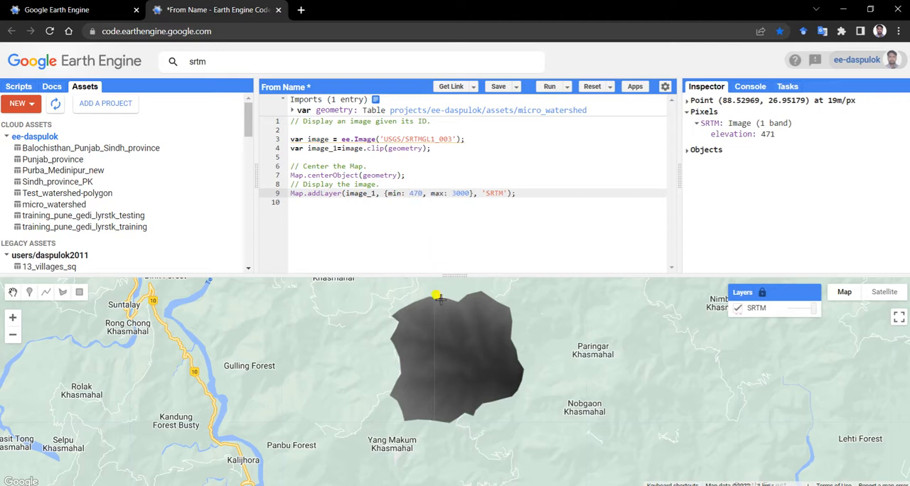
Inspect elevations along the watershed's northern edge, set max to 1400 in Map.addLayer and run the script
click(398, 316)
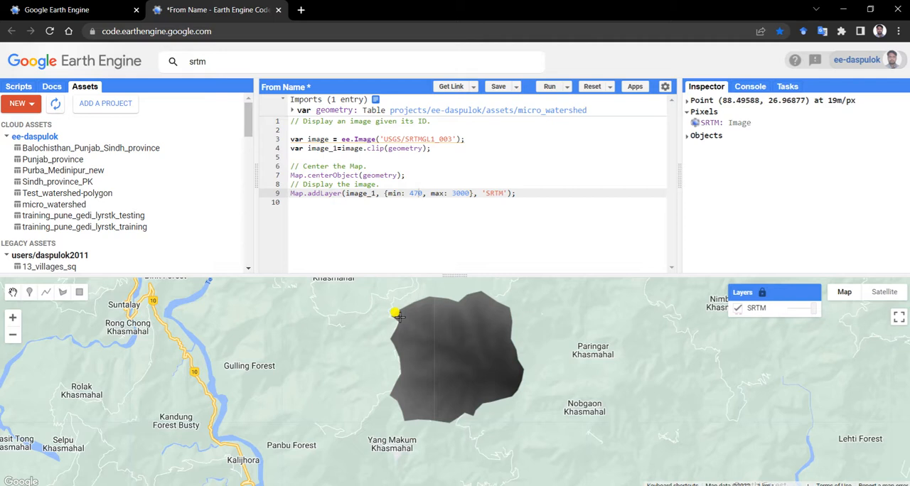
click(466, 298)
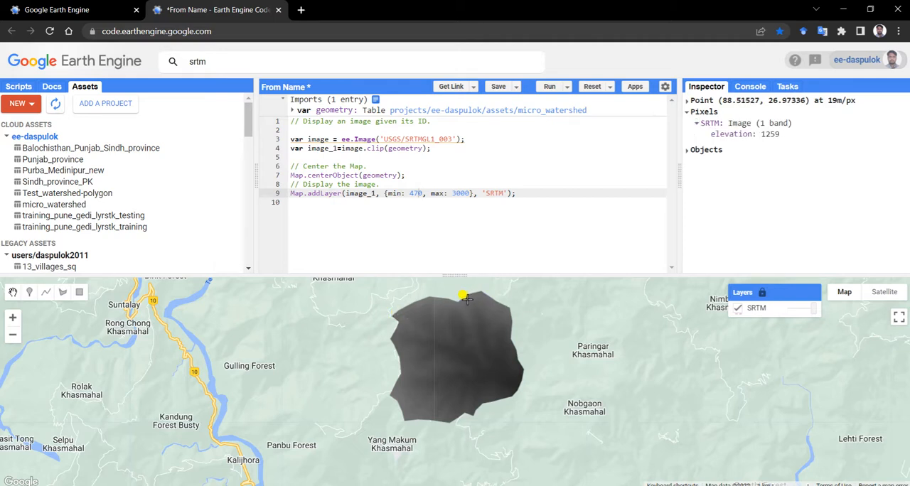
click(429, 300)
drag(452, 193, 470, 194)
text(1400)
click(549, 88)
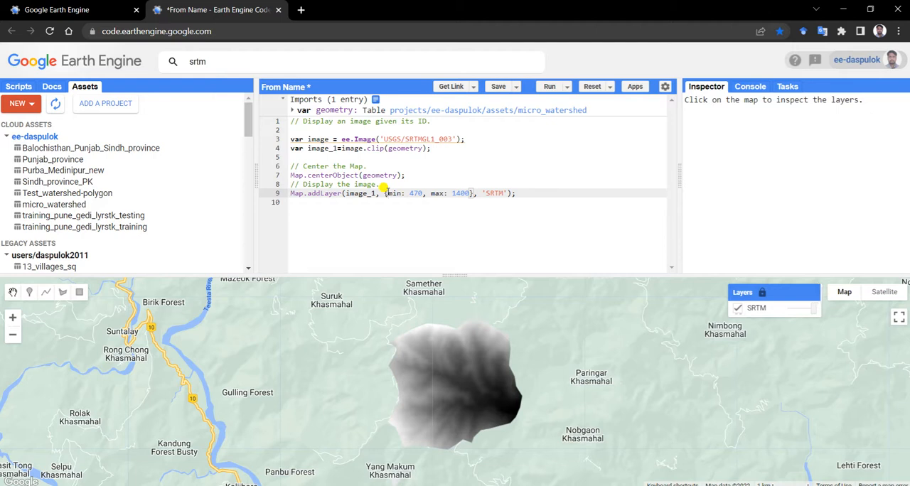
Insert a 'pallete' property with an empty list before min in the Map.addLayer visualization parameters
text('')
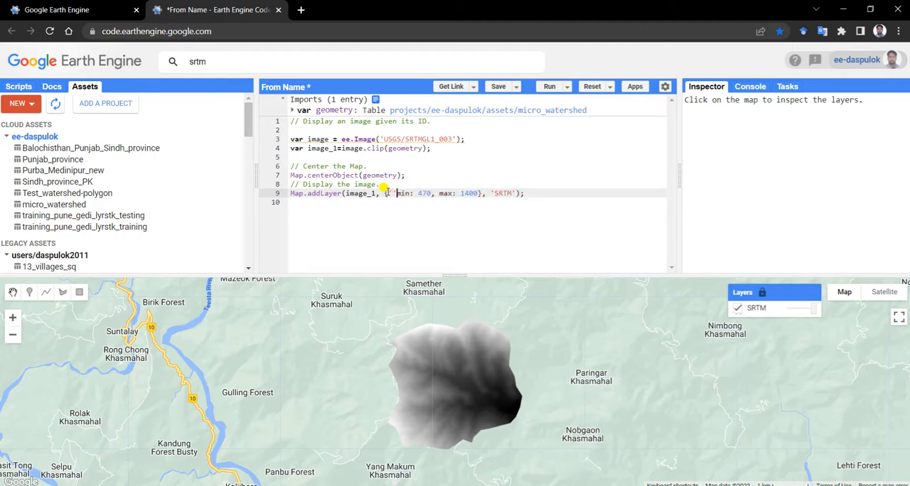
text(: )
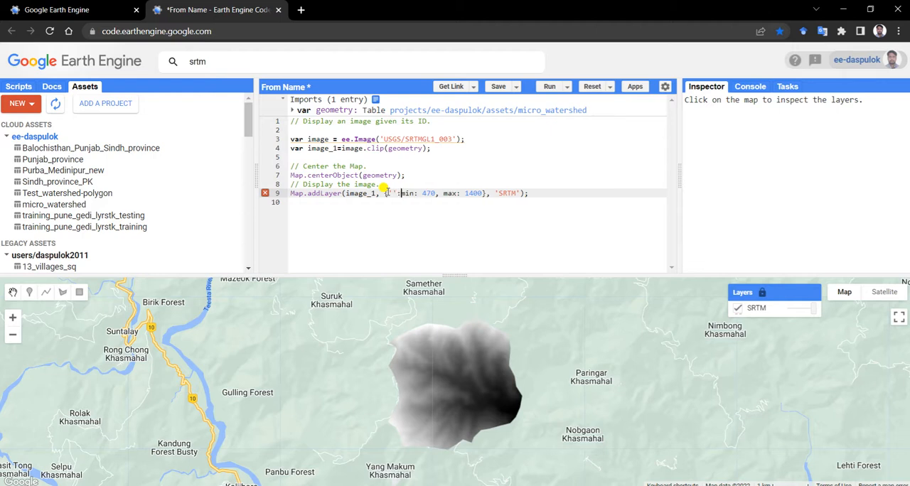
text(pallete)
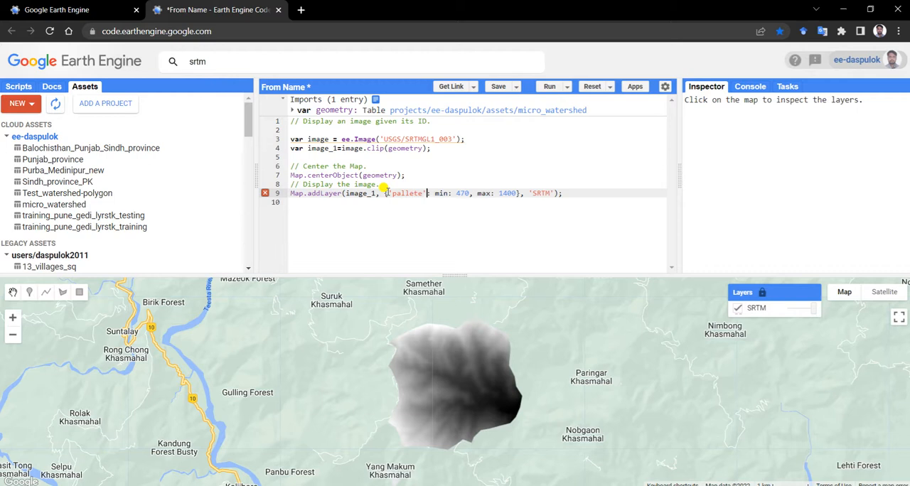
text([], )
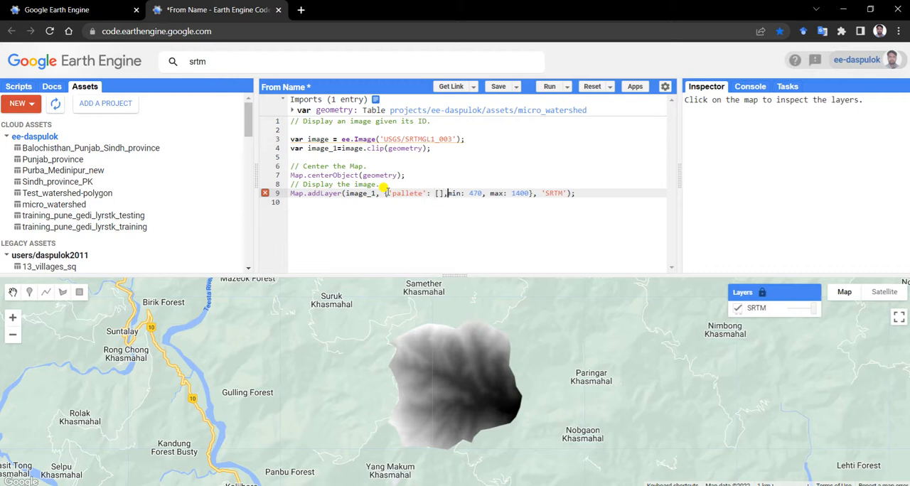
text(')
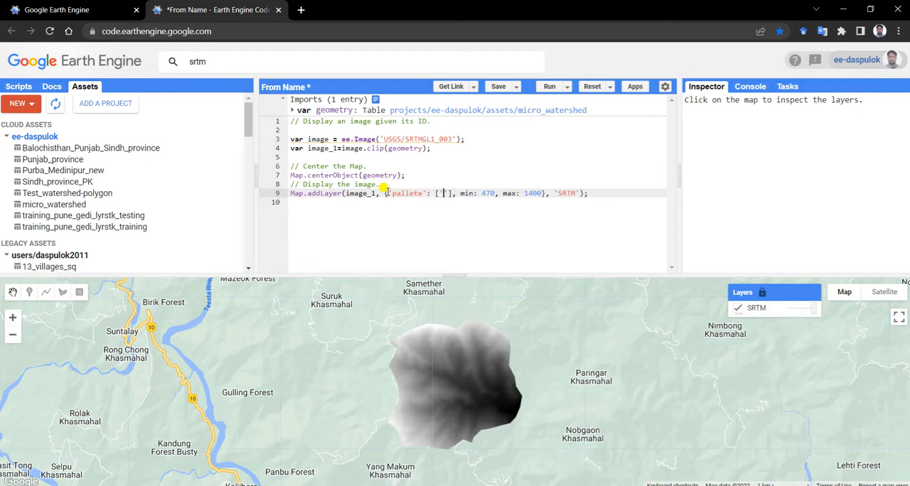
text(red)
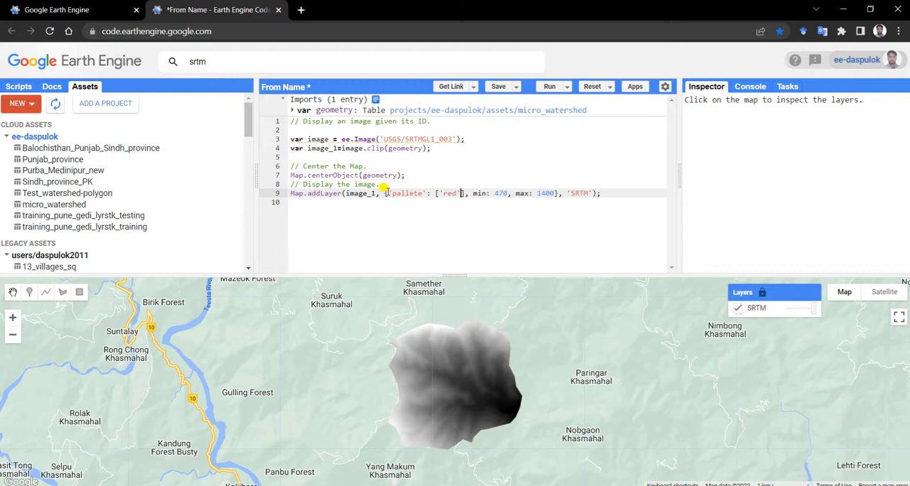
text(',')
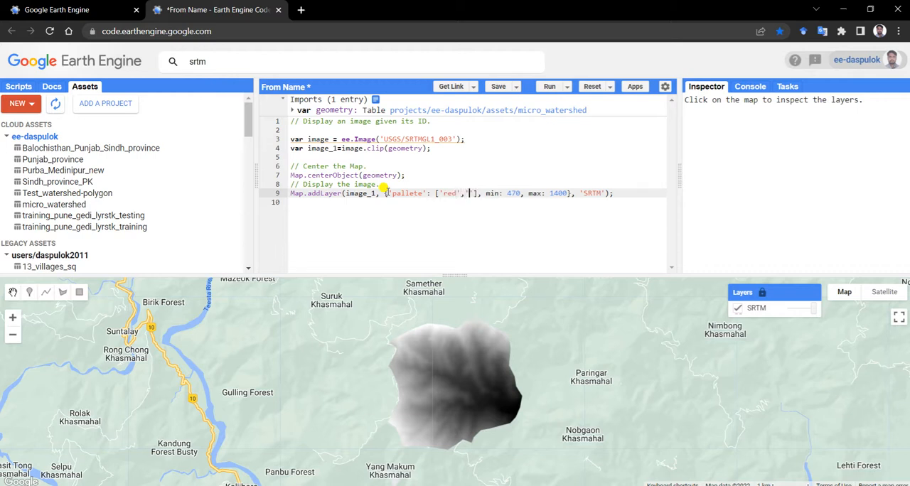
text(yellow)
text(,'blue)
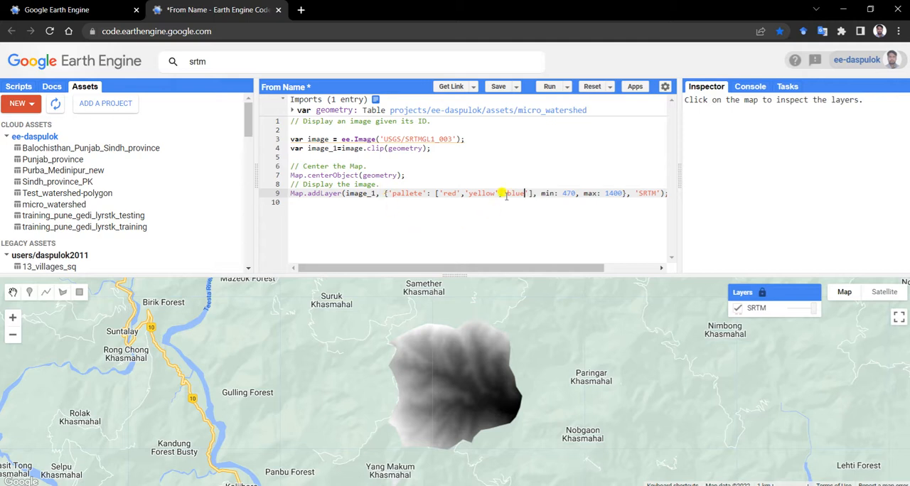
Fill the color list with 'red', 'yellow' and 'blue' and run the script
click(549, 86)
Widen the code editor, put the min and max keys in single quotes and run the script again
drag(254, 177, 187, 179)
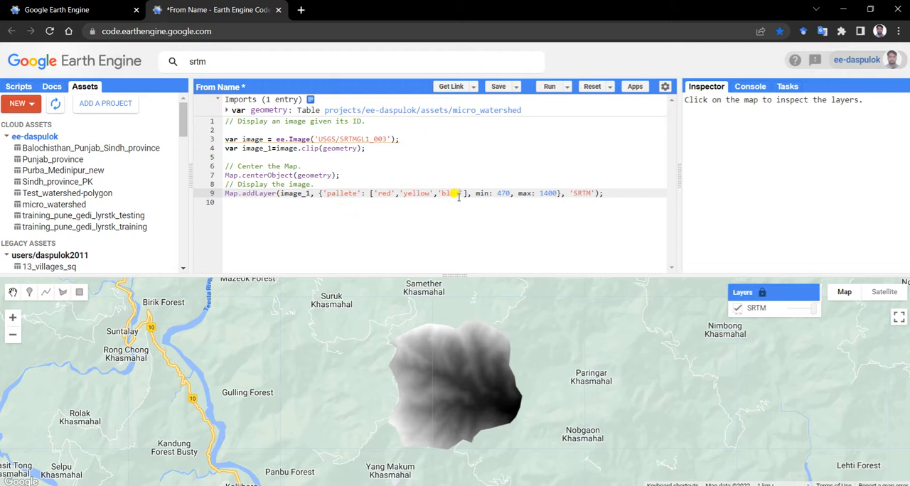
double_click(482, 193)
key(BackSpace)
text(')
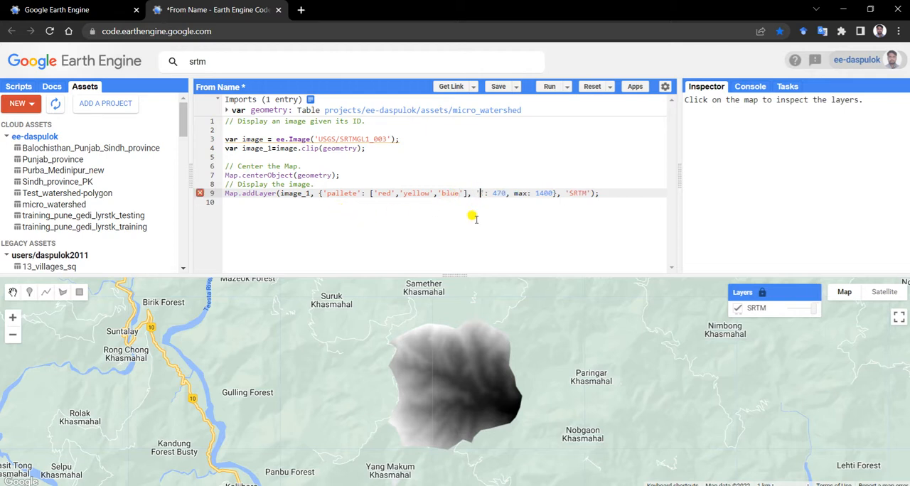
text(min')
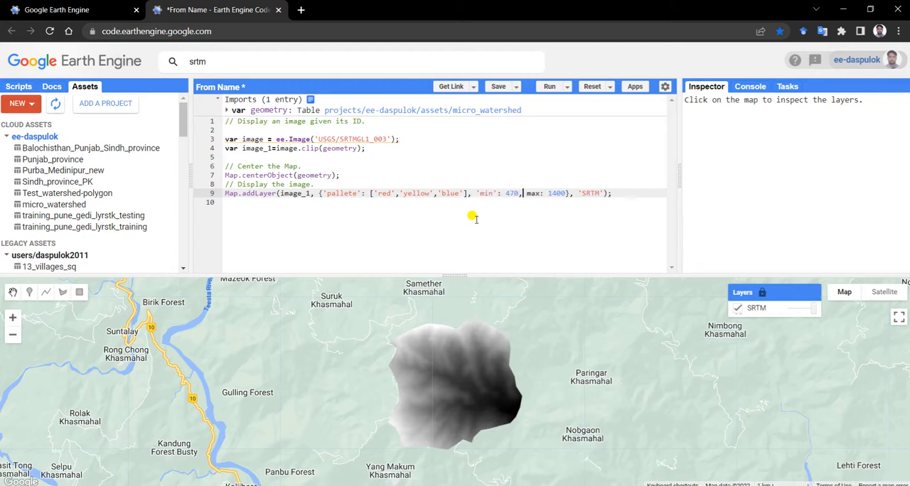
key(BackSpace)
text('max)
click(555, 86)
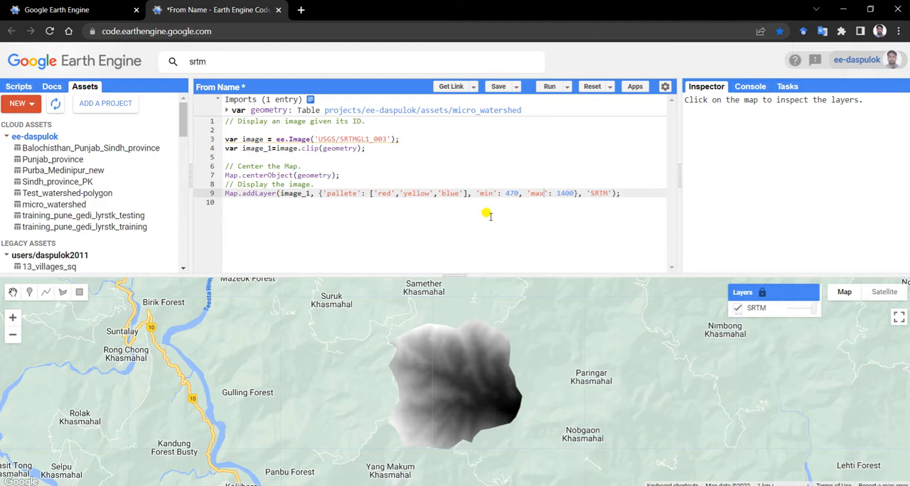
Search Google for pallete in a new browser tab and refine the query to palette google earth engine
click(301, 10)
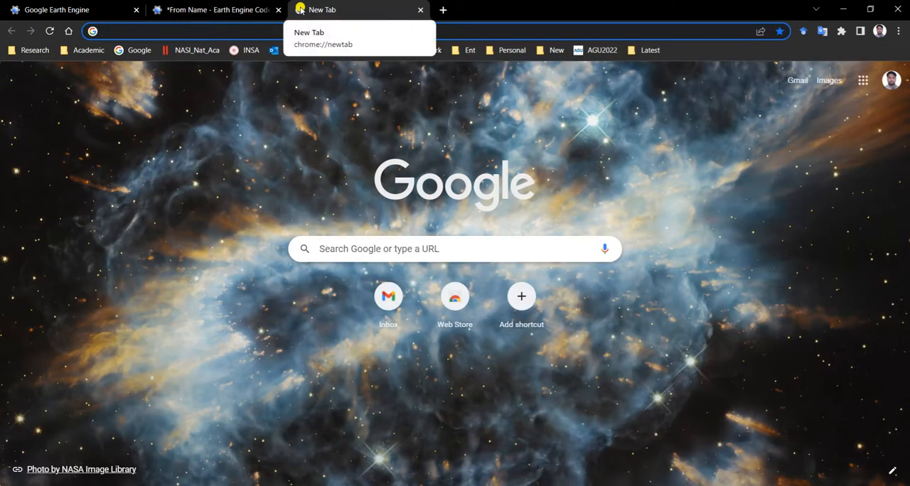
text(pallete)
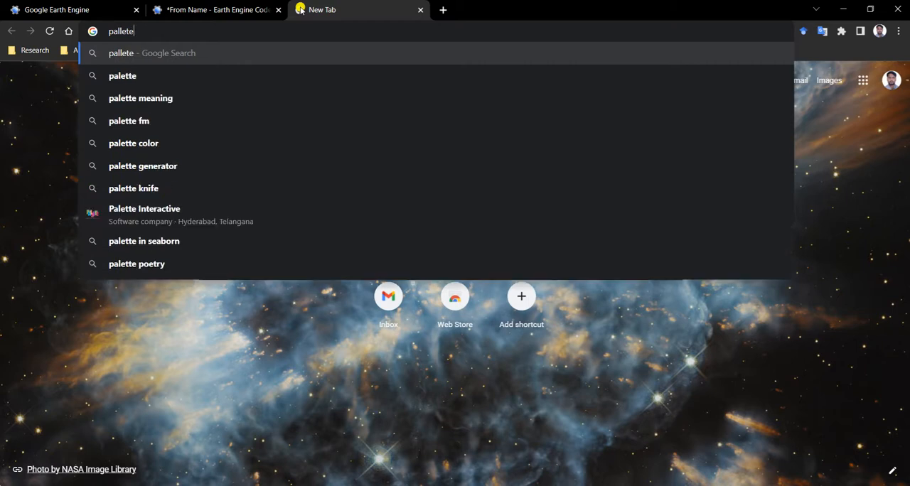
key(Return)
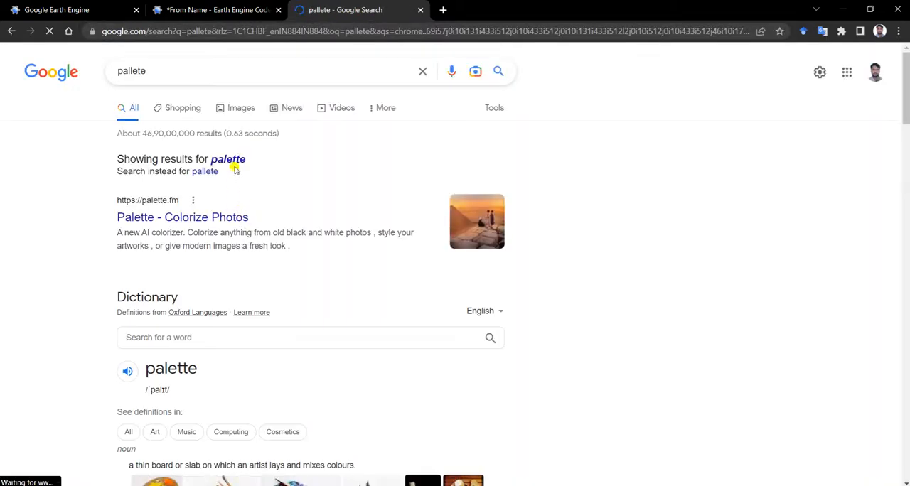
click(199, 73)
text(gogle ear)
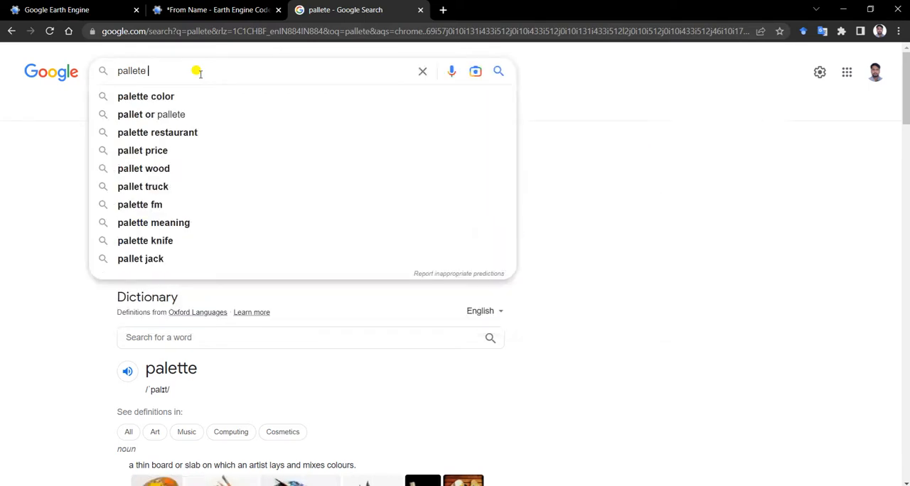
text(th)
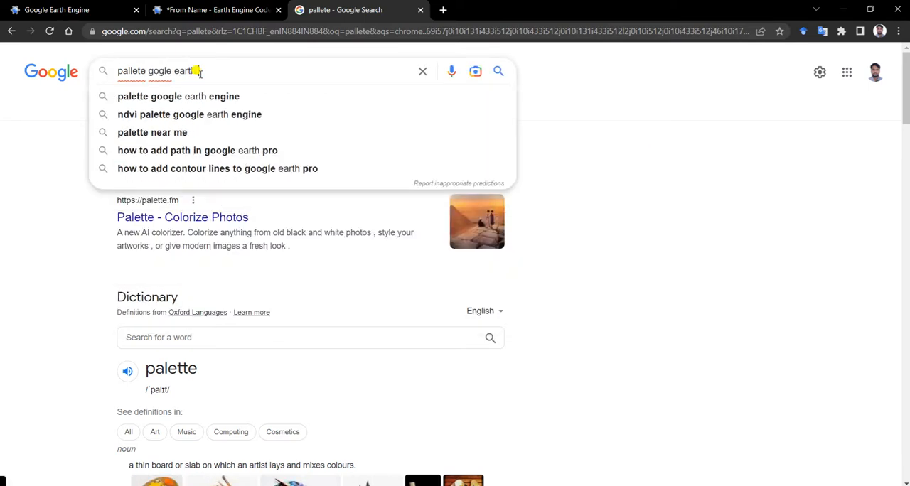
key(Down)
key(Return)
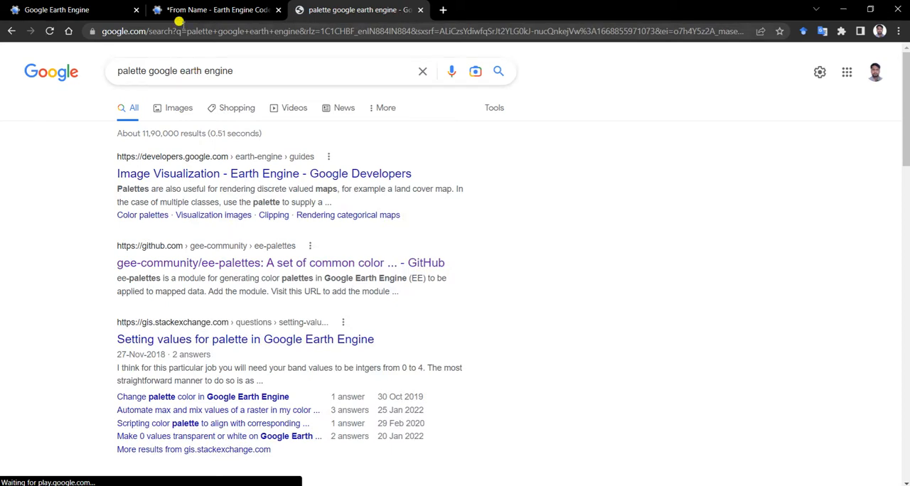
Return to the Earth Engine script, correct the property name to 'palette' in Map.addLayer, and run it to view the colored layer
click(195, 8)
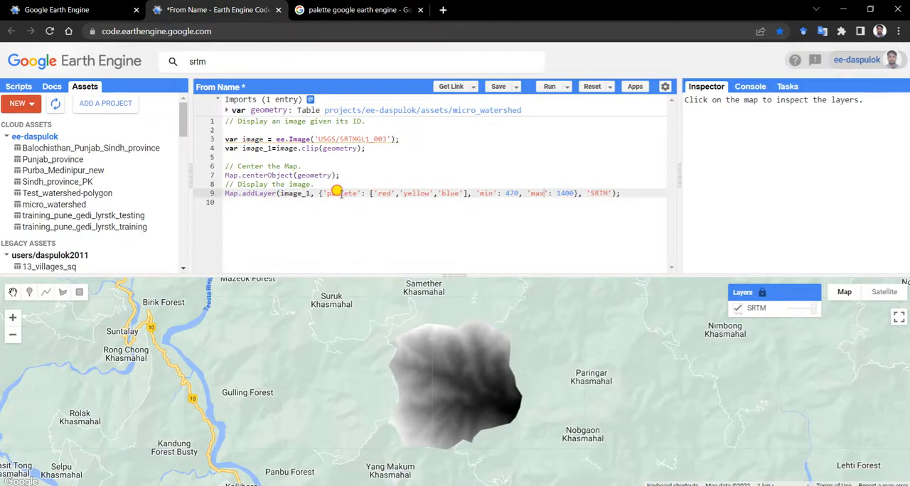
click(340, 194)
key(BackSpace)
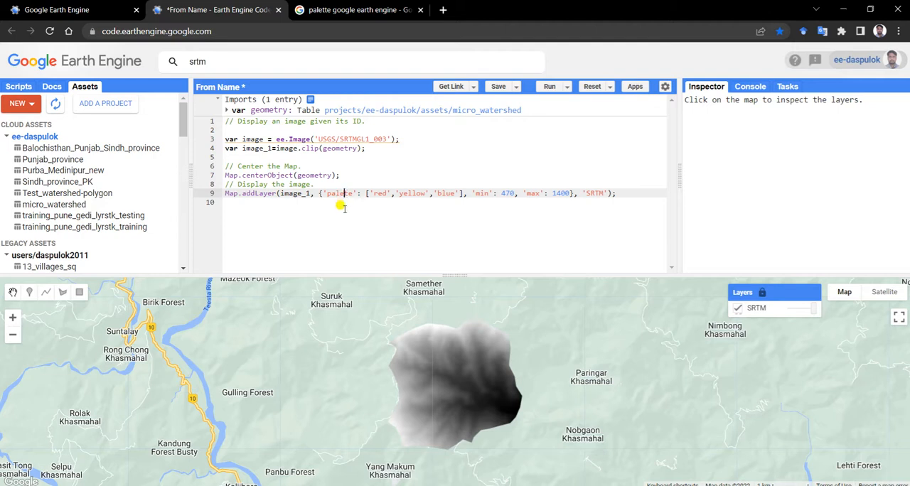
text(t)
click(548, 86)
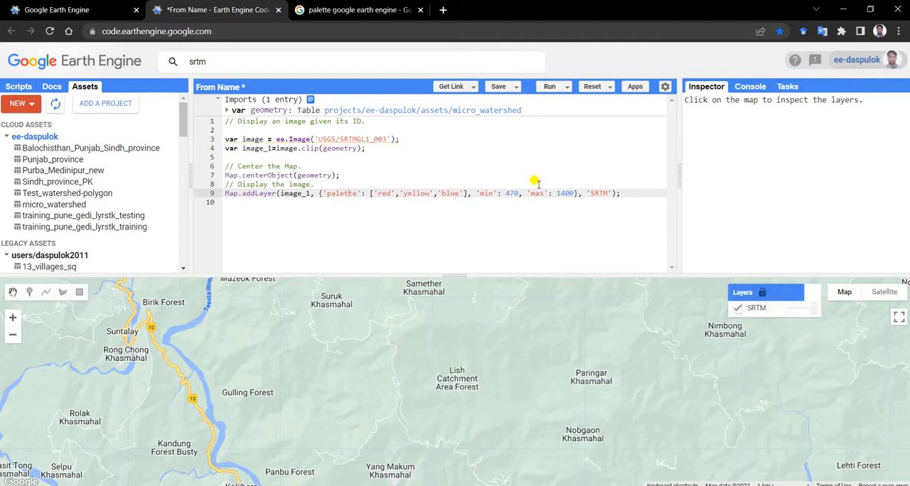
click(452, 171)
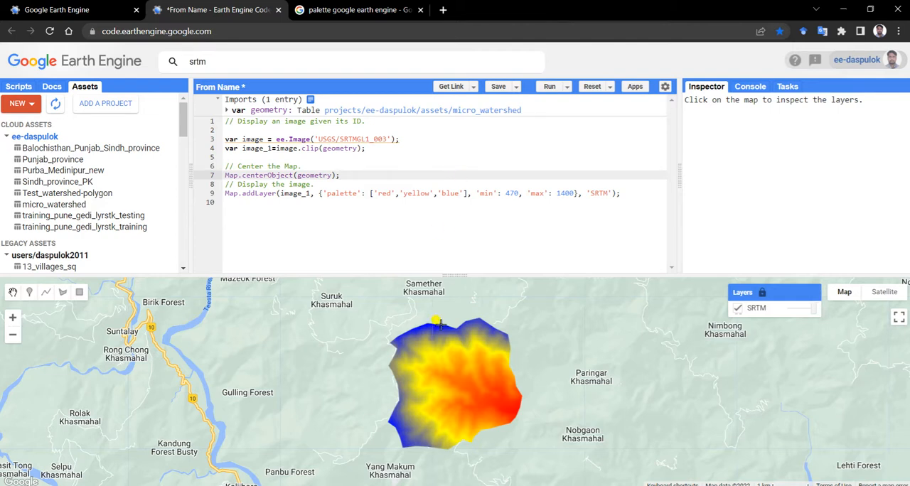
drag(450, 271, 449, 210)
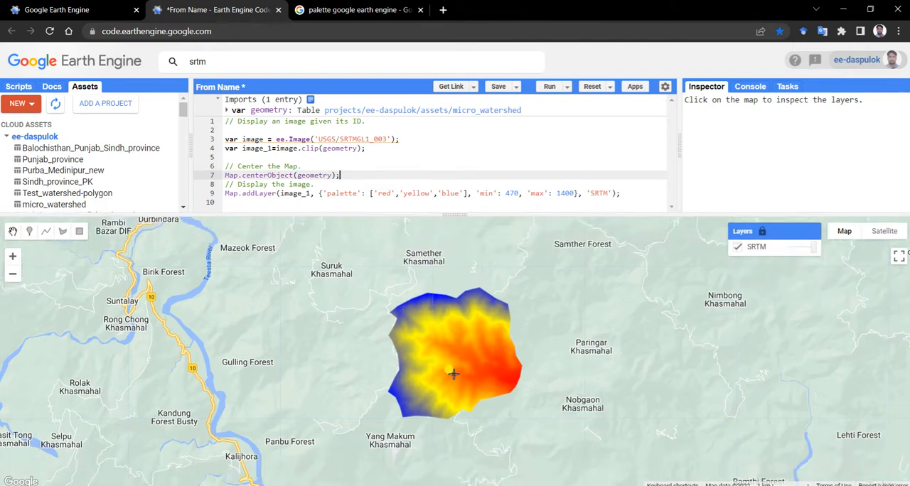
drag(455, 213, 455, 253)
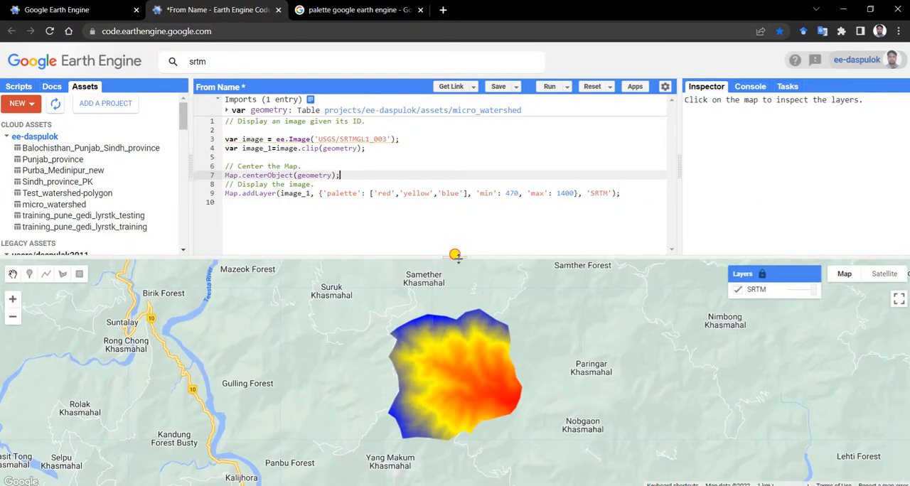
Search Google for exporttodrive google earth engine, accept the suggested spelling, and open the Export.image.toDrive reference page
click(356, 9)
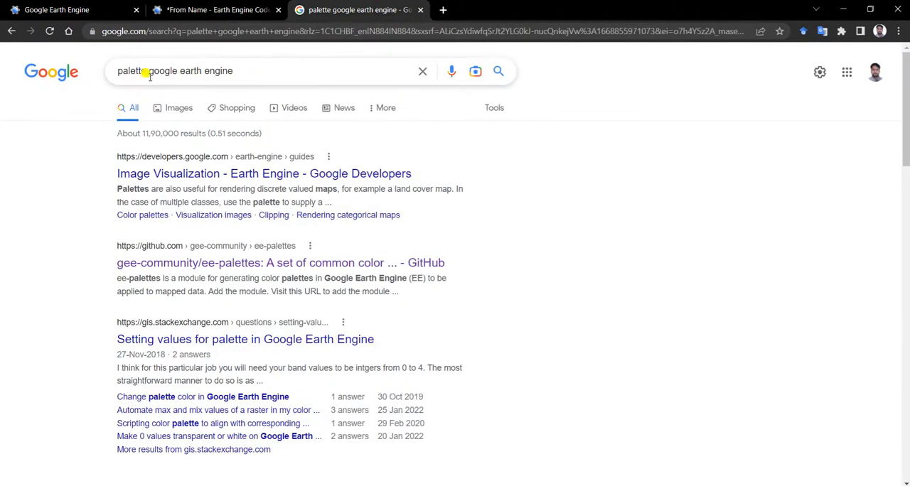
drag(146, 71, 120, 71)
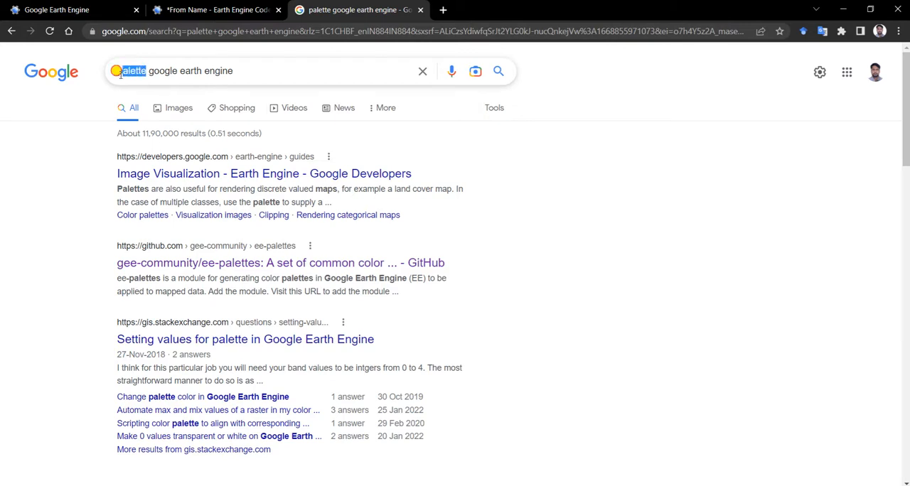
key(BackSpace)
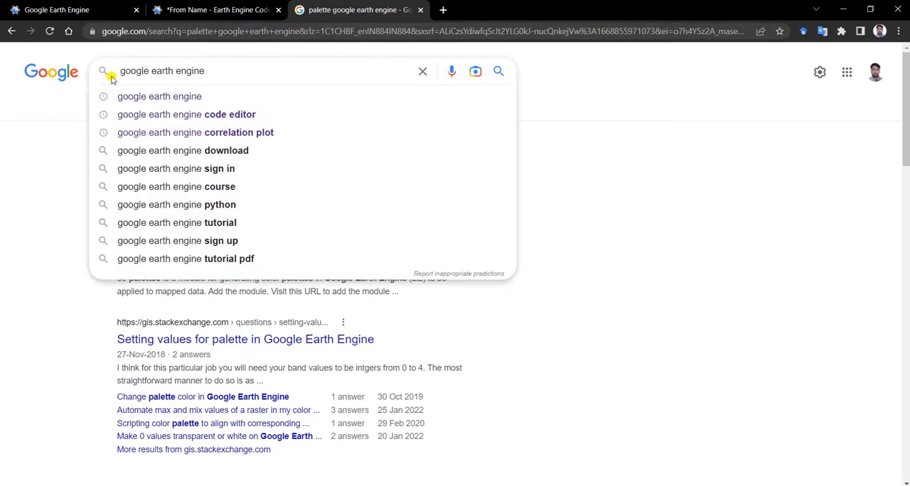
text(exportto)
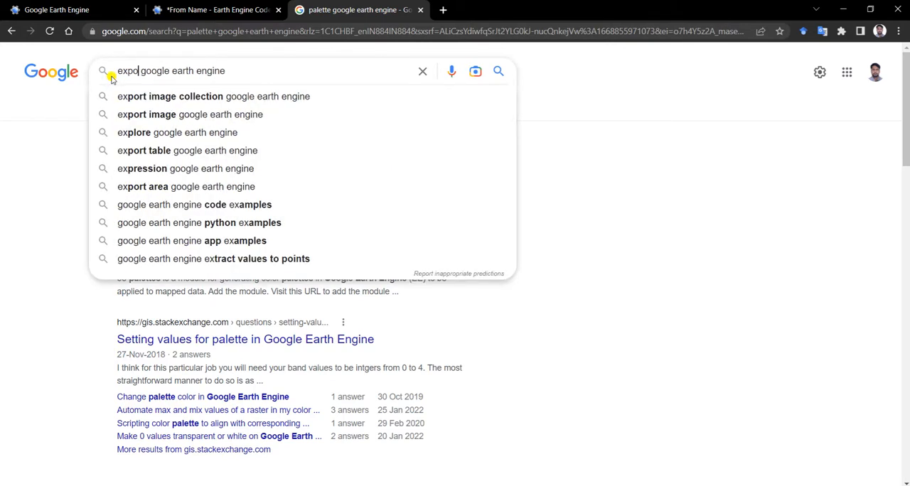
text(drive)
key(Return)
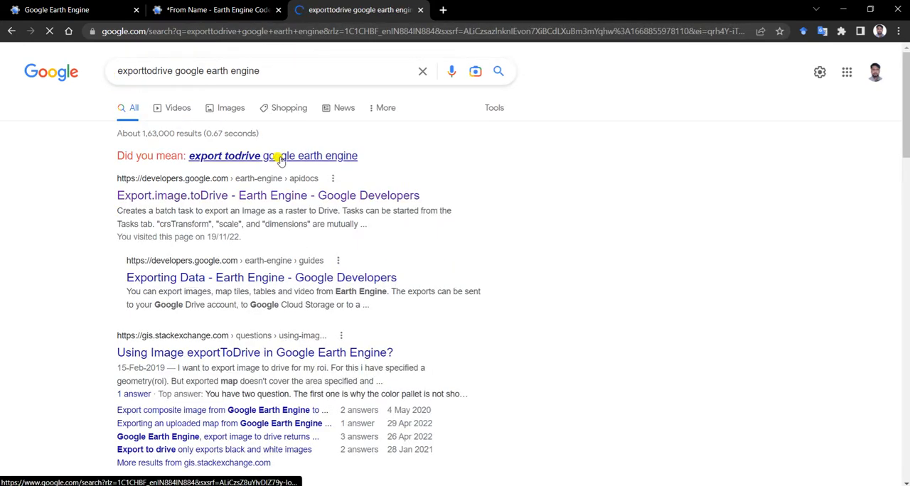
click(278, 156)
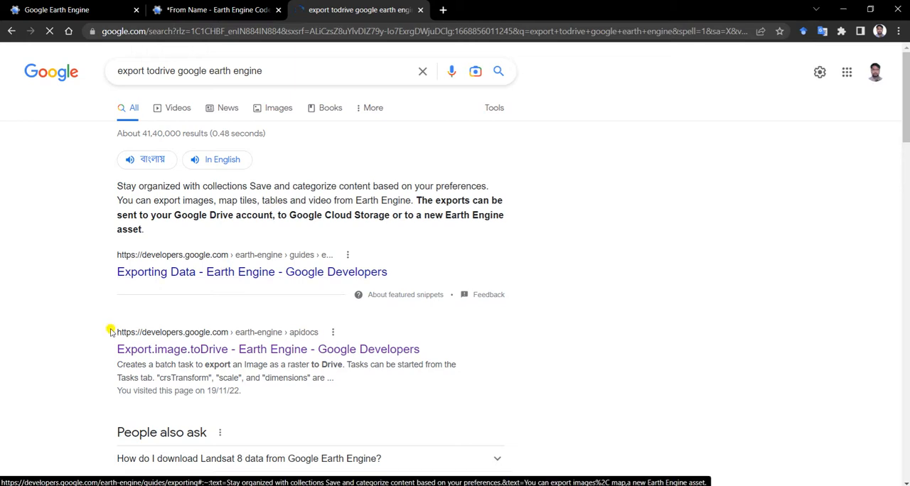
click(199, 349)
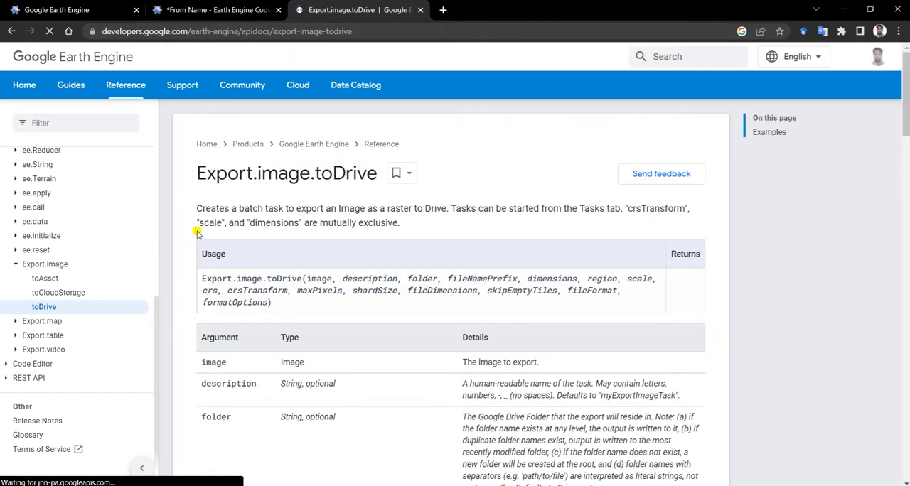
Find the Export.image.toDrive example that sets maxPixels to 1e13 and copy its code block
scroll(427, 289, down, 1)
scroll(426, 288, down, 15)
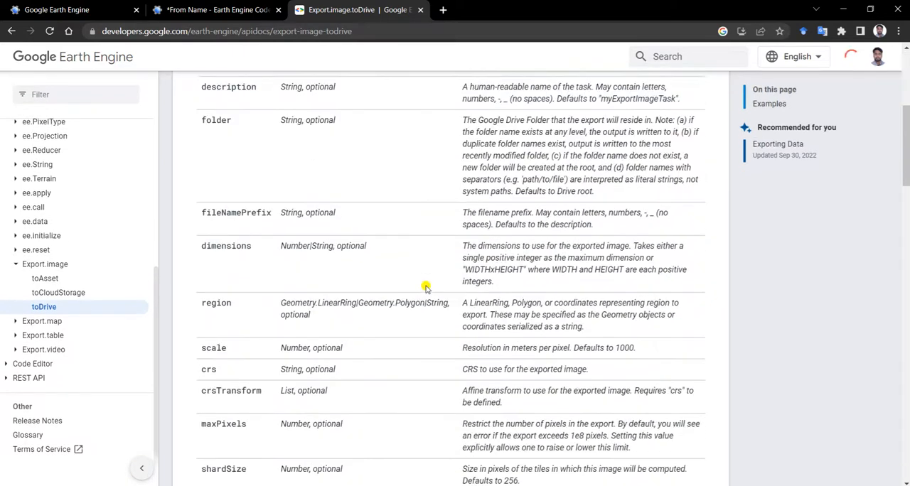
scroll(426, 289, down, 3)
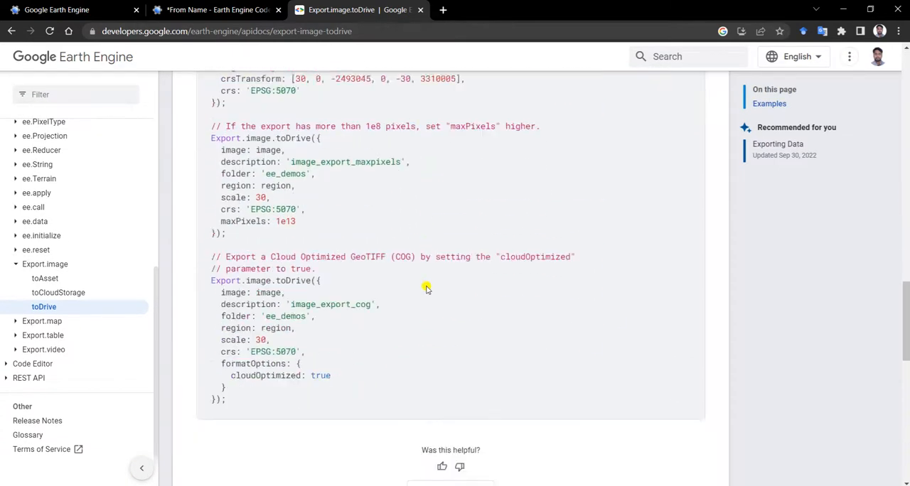
scroll(426, 289, up, 1)
scroll(426, 288, up, 2)
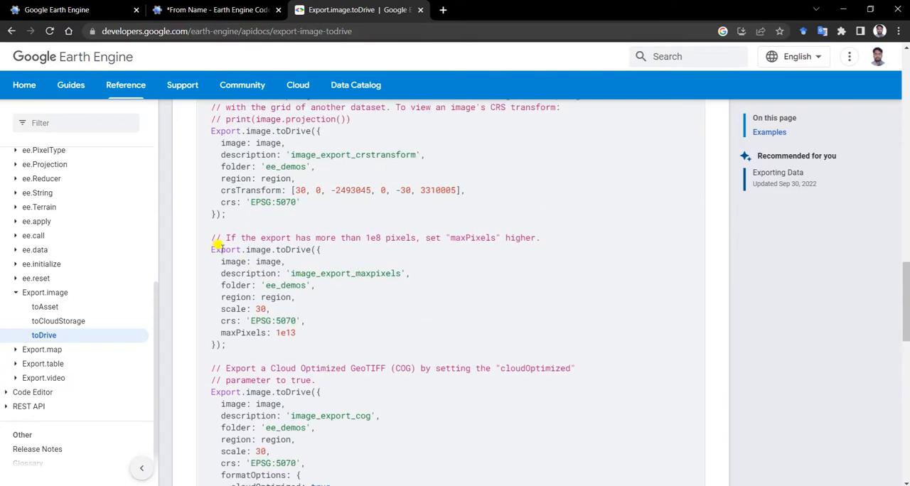
drag(226, 347, 197, 253)
key(ctrl+c)
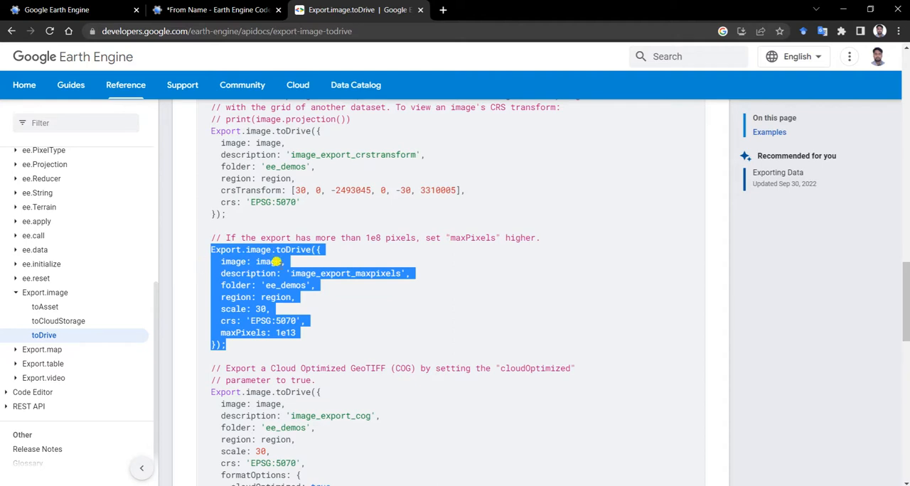
Paste the copied export block below Map.addLayer in the Earth Engine script and add the comment //Export image above it
click(217, 9)
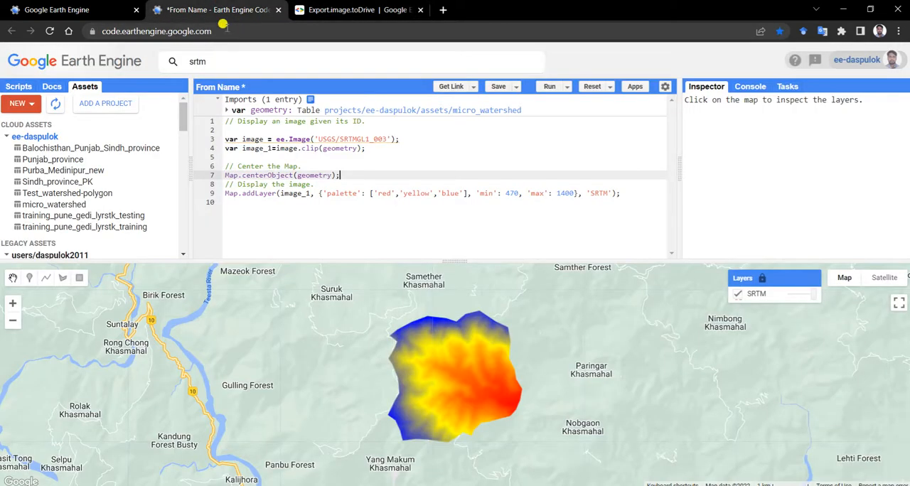
click(255, 202)
key(ctrl+v)
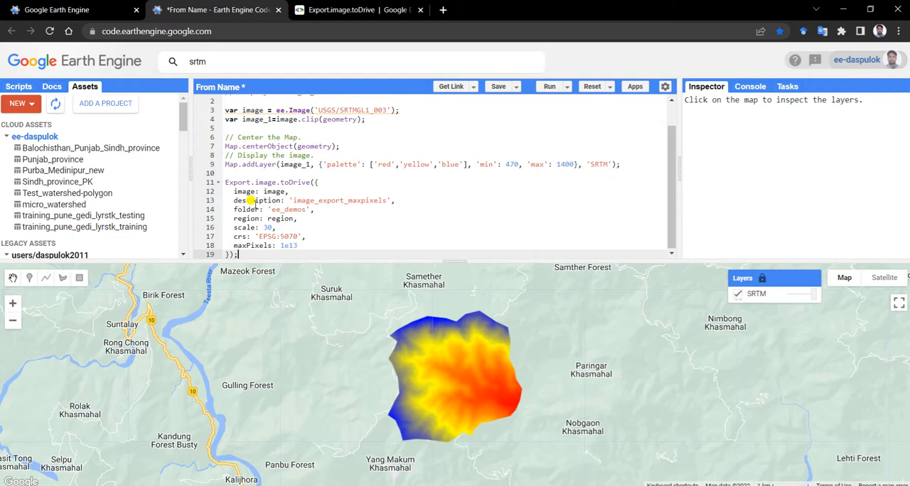
click(237, 173)
key(Return)
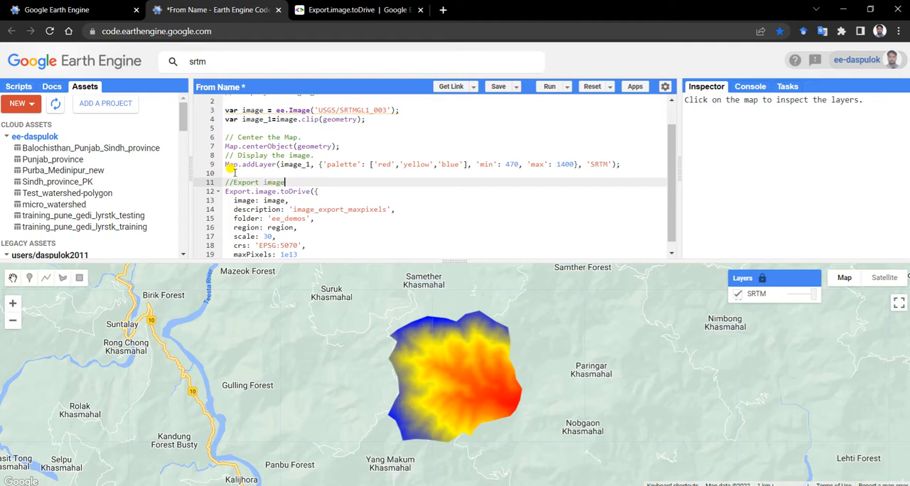
Set the export's image parameter to image_1 and its description to 'image_microwatershed'
scroll(290, 199, down, 1)
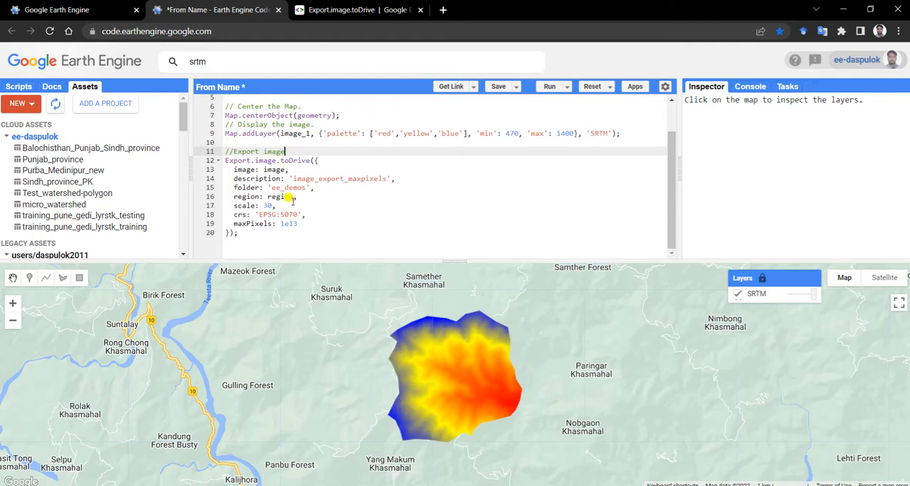
click(286, 169)
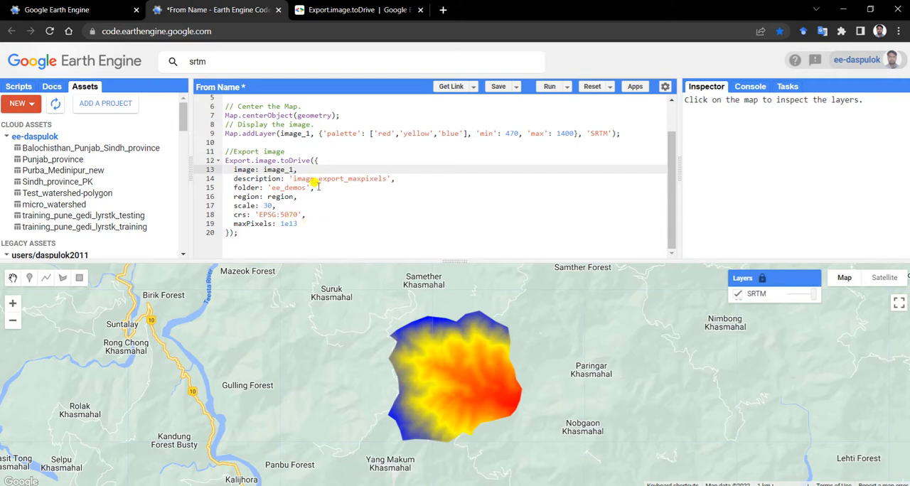
drag(319, 178, 388, 178)
text(microwatershed)
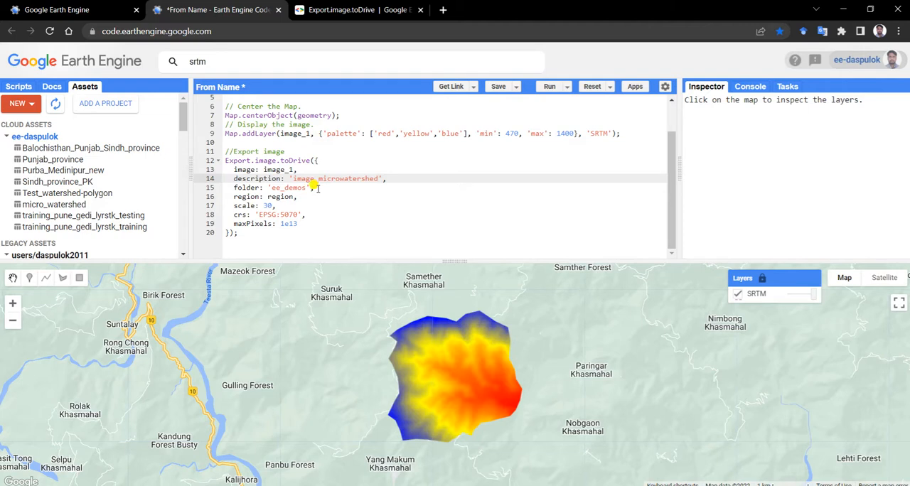
Delete the folder line from the export block and set the region parameter to geometry
drag(317, 188, 218, 192)
key(BackSpace)
key(BackSpace)
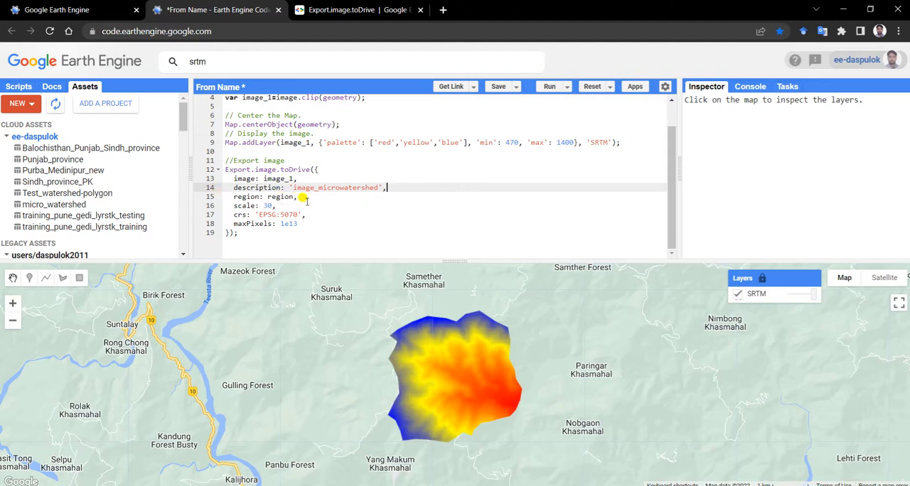
double_click(281, 197)
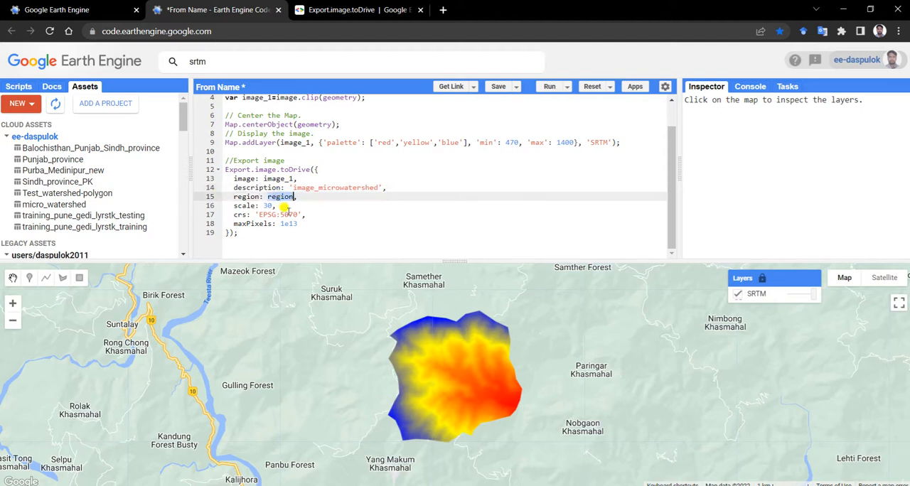
text(geometry)
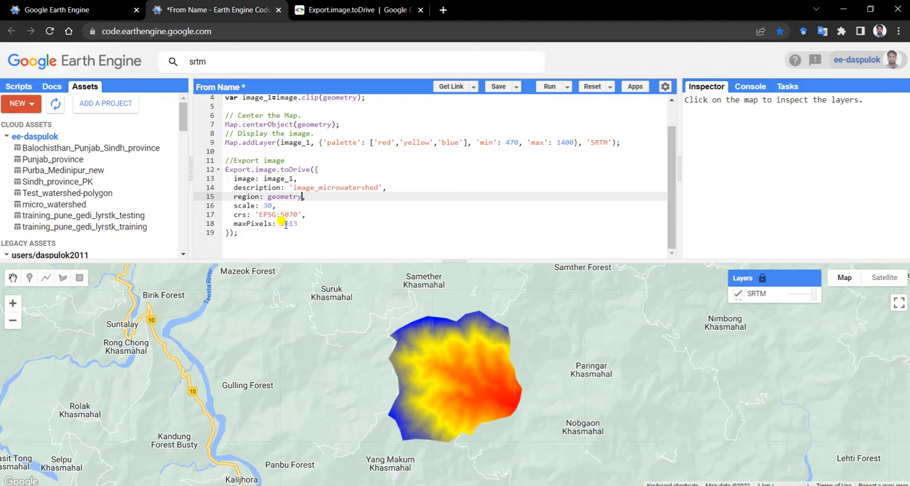
Save a copy of the script as test_DEM in the iitkgp repository
drag(458, 257, 459, 302)
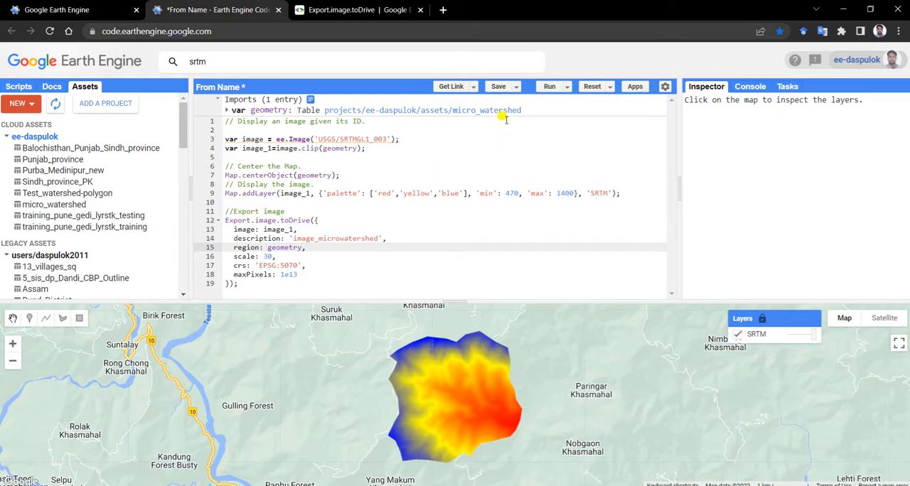
click(498, 86)
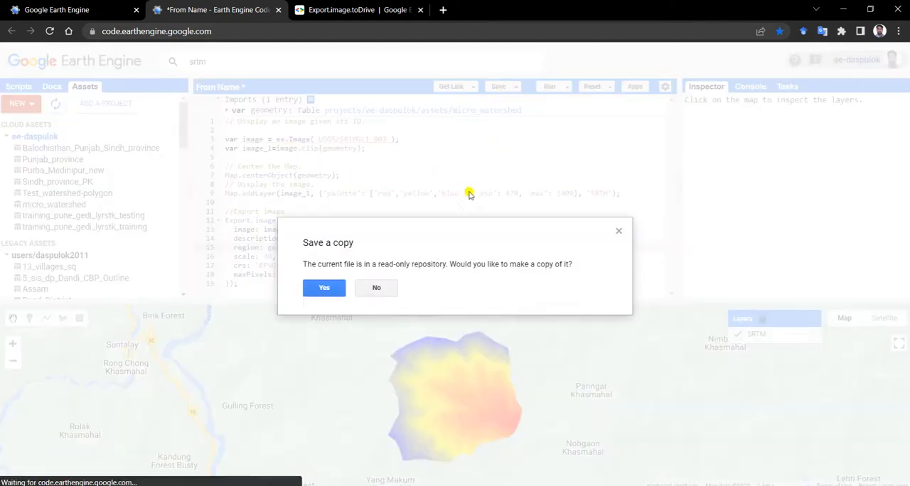
click(330, 287)
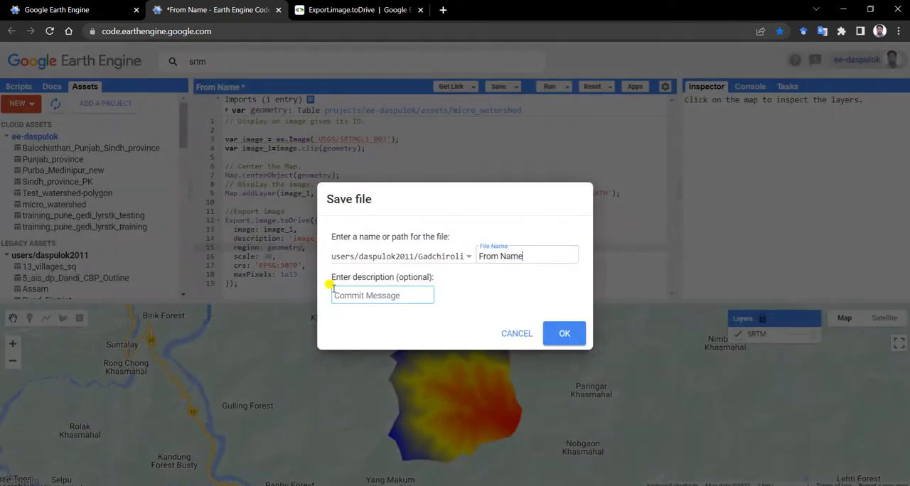
click(467, 256)
click(444, 288)
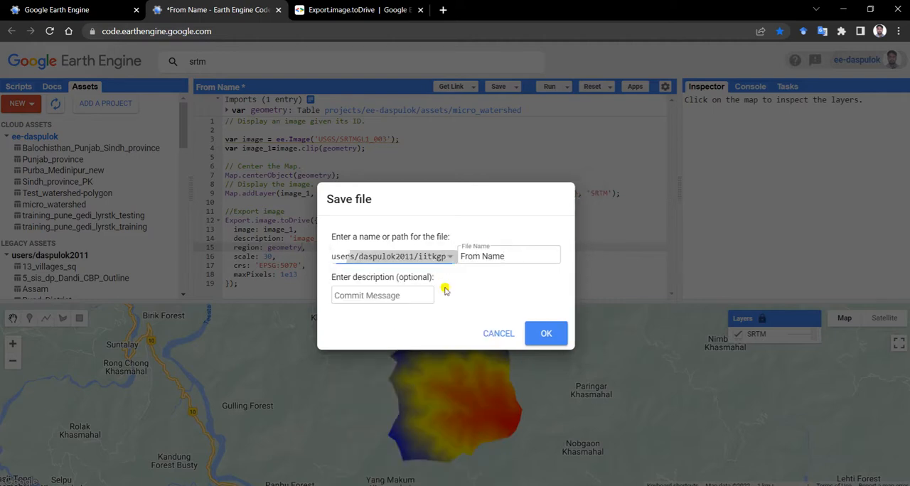
drag(507, 256, 445, 257)
text(test_DEM)
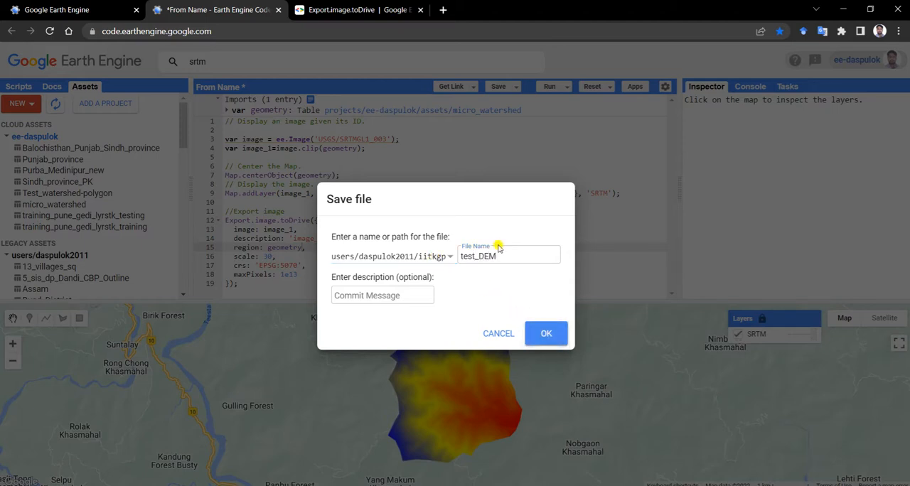
key(Return)
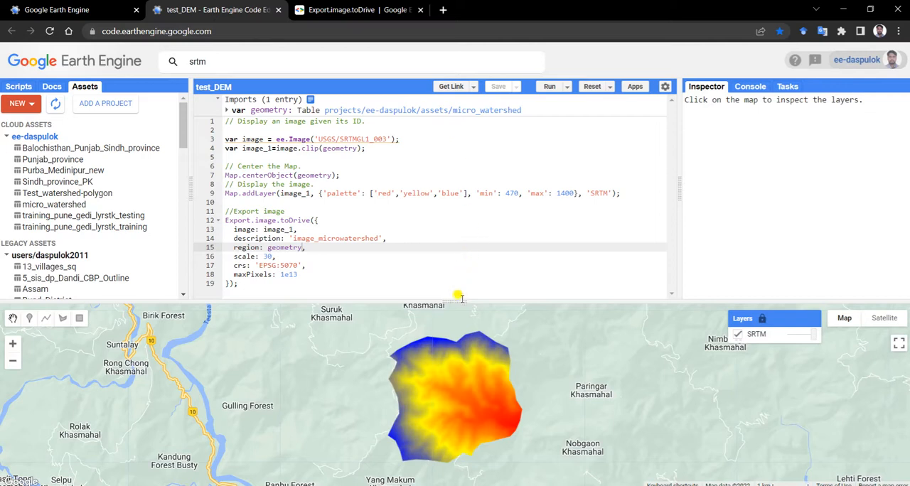
Run the test_DEM script, widen the output area beside the code, and show the list of export tasks
drag(457, 297, 455, 282)
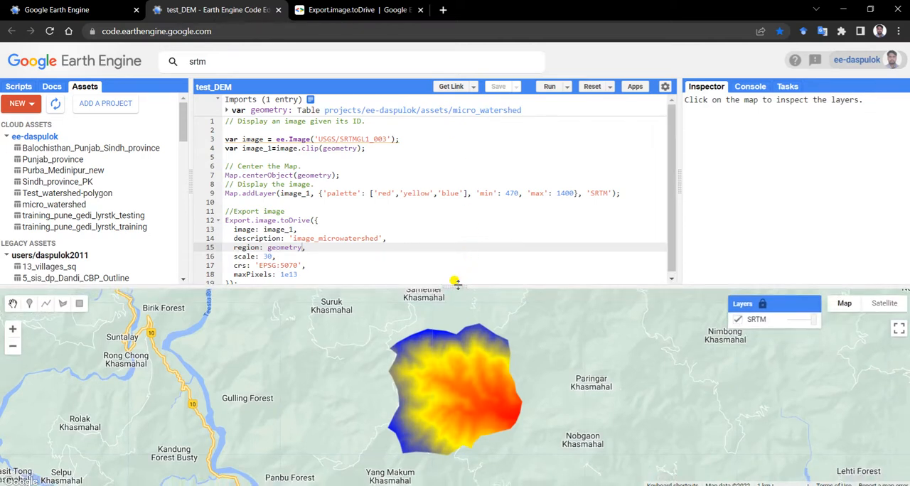
scroll(484, 223, down, 1)
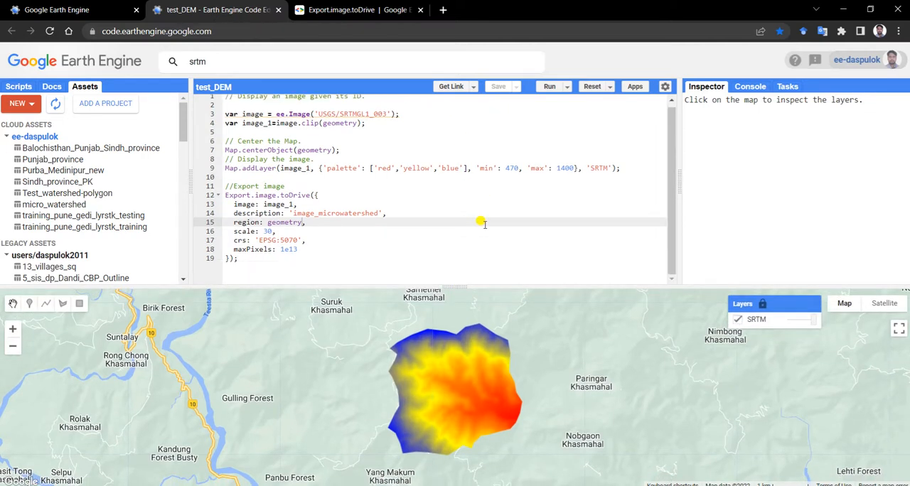
click(547, 88)
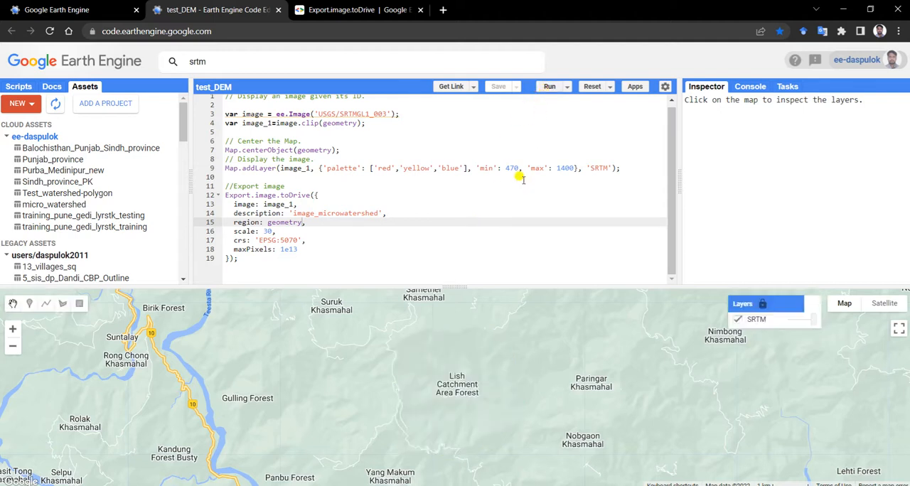
drag(678, 184, 659, 185)
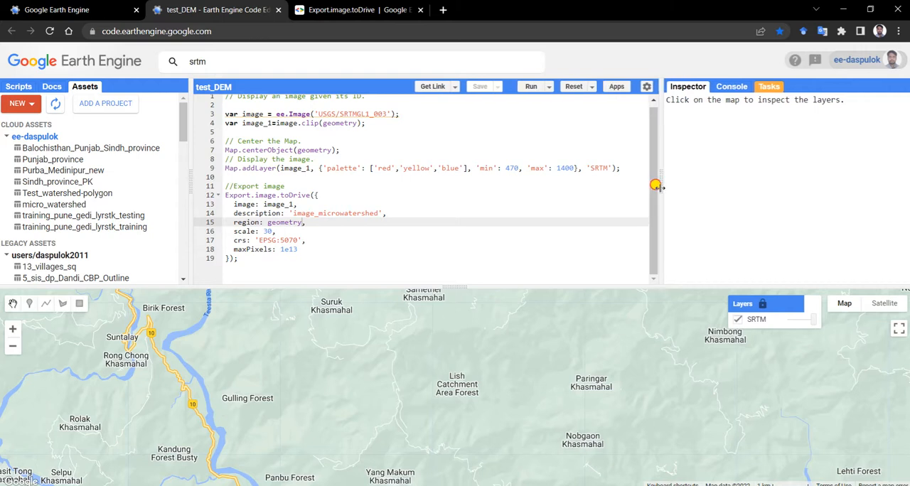
click(768, 88)
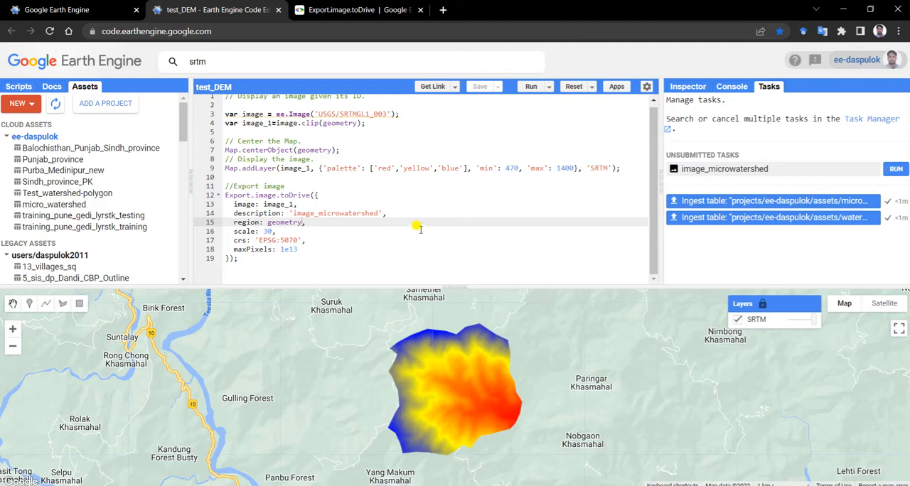
Enlarge the map and draw a tall, narrow rectangle geometry just west of the colored watershed
drag(450, 284, 435, 226)
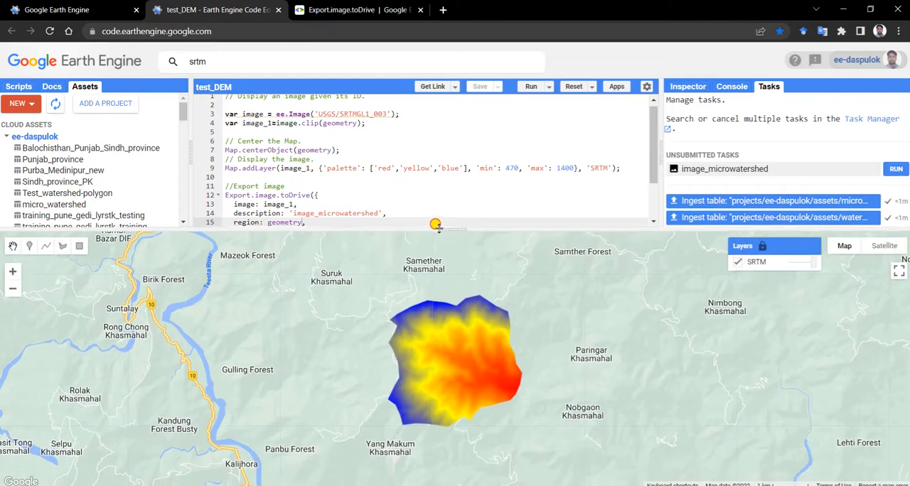
click(78, 245)
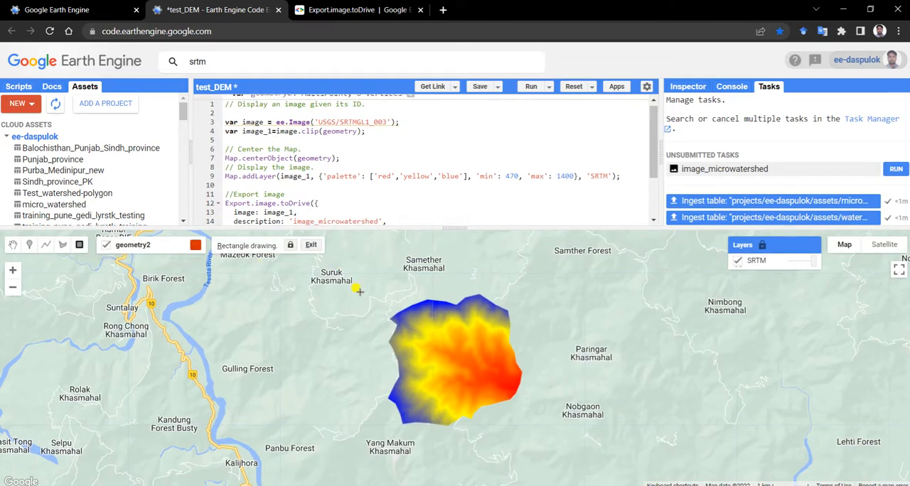
scroll(464, 360, down, 1)
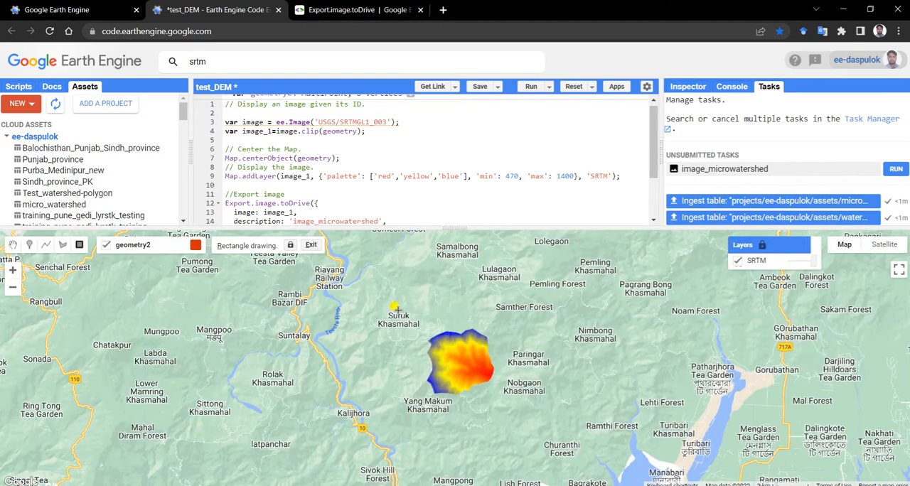
mouse_move(384, 286)
mouse_down()
mouse_move(384, 435)
mouse_move(392, 424)
mouse_up()
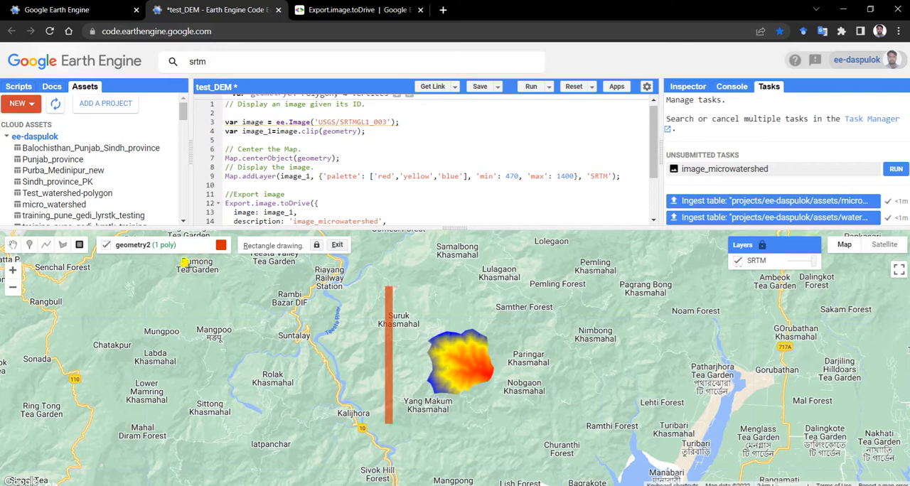
Stretch the geometry2 rectangle eastward to enclose the whole watershed, pull in its northeast corner slightly, and save the script
mouse_move(207, 247)
click(12, 245)
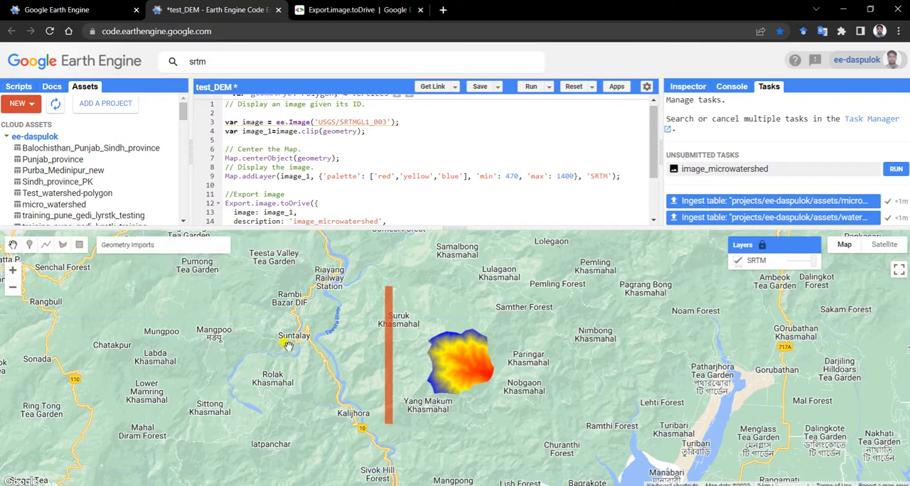
click(389, 367)
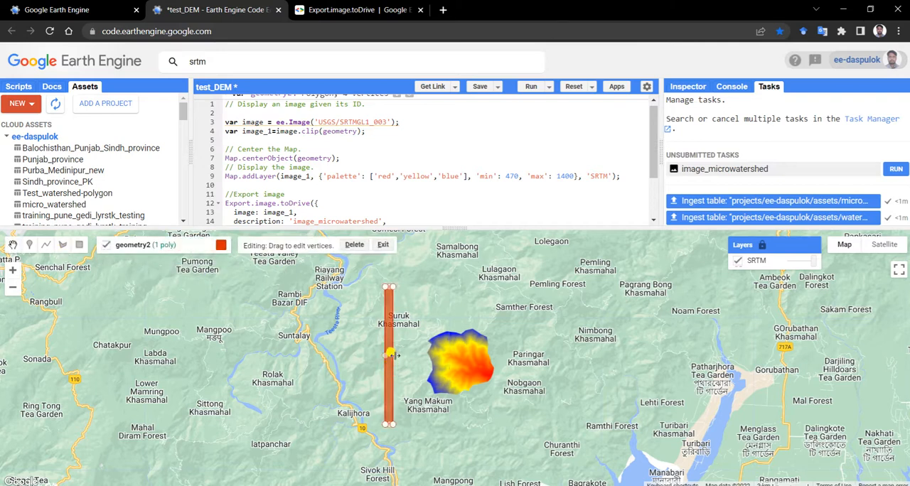
drag(424, 352, 566, 369)
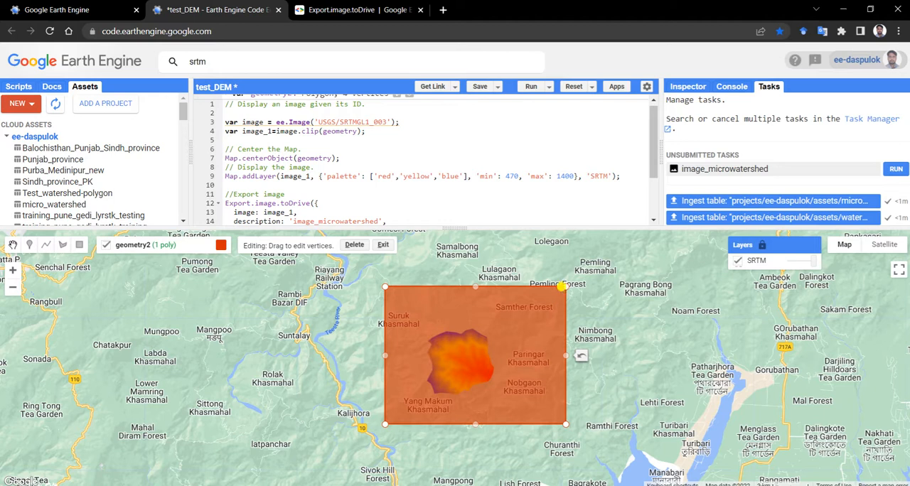
drag(563, 284, 548, 293)
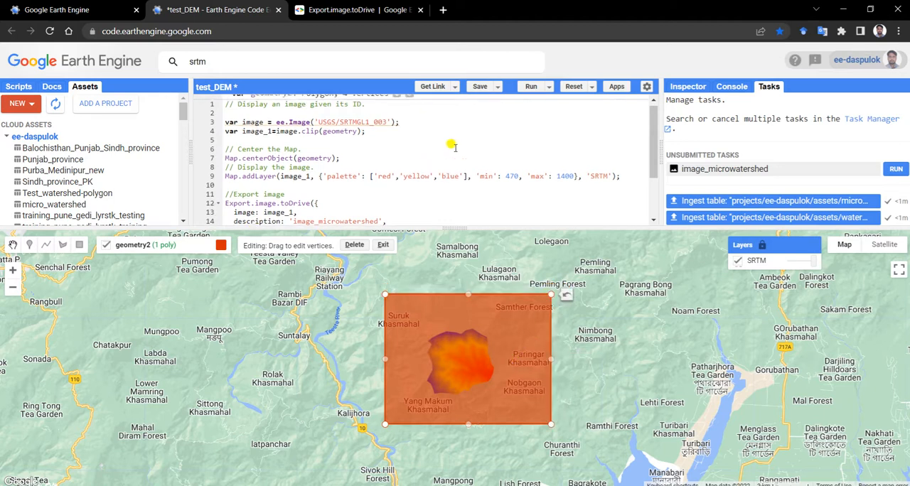
click(478, 87)
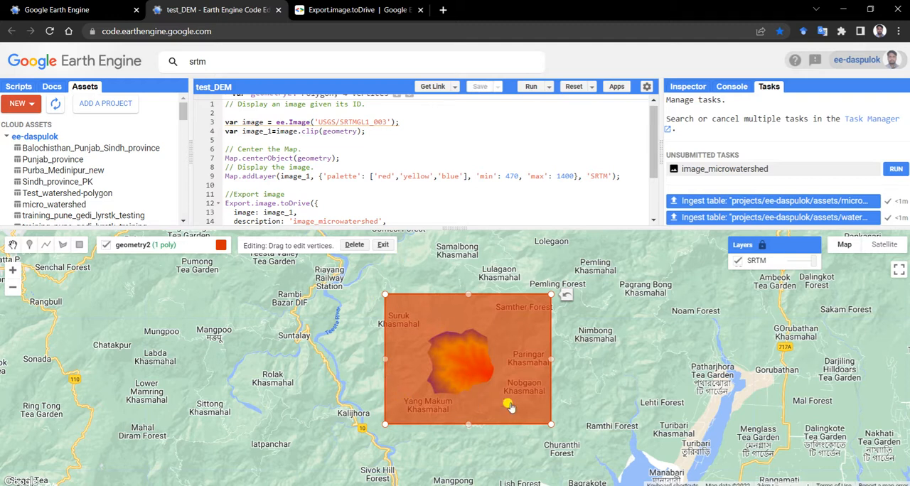
Enlarge the code area and add the line var image_2=image.clip(geometry2) between the SRTM layer line and the export block
drag(462, 227, 463, 274)
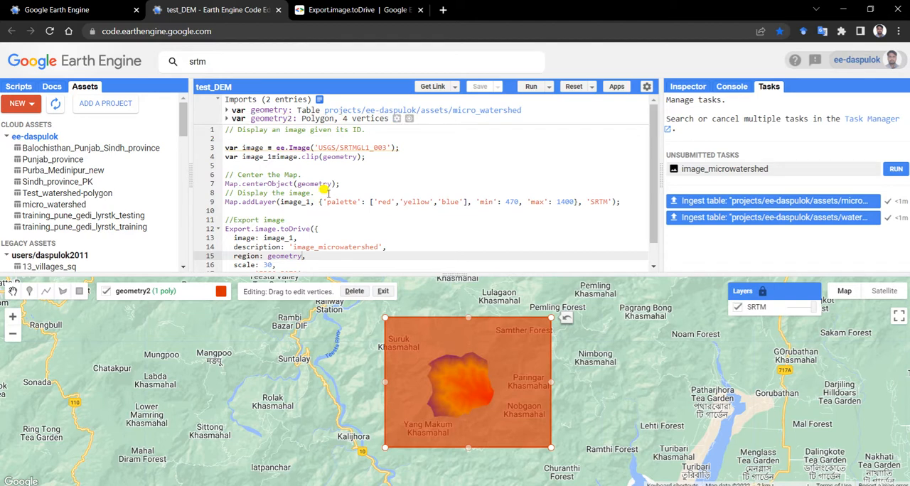
scroll(330, 204, down, 1)
scroll(330, 204, up, 1)
click(263, 209)
key(Return)
key(Return)
key(Up)
text(var image)
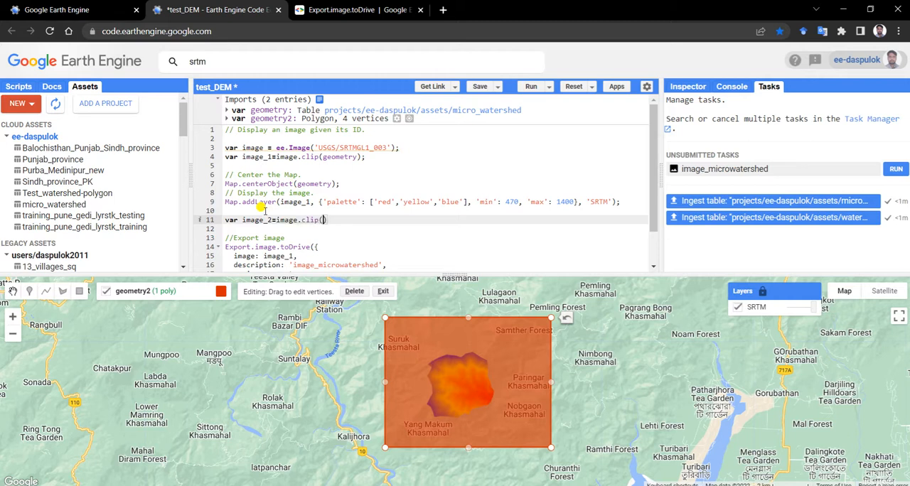
text(ry2)
click(364, 222)
key(Return)
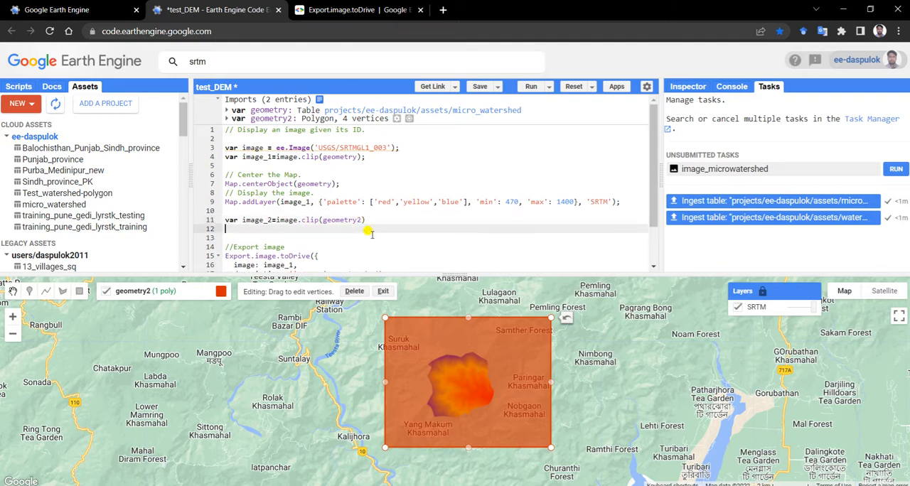
Duplicate the Map.addLayer line below the image_2 definition, using image_2 and the layer name SRTM_2, and end the definition with a semicolon
click(624, 202)
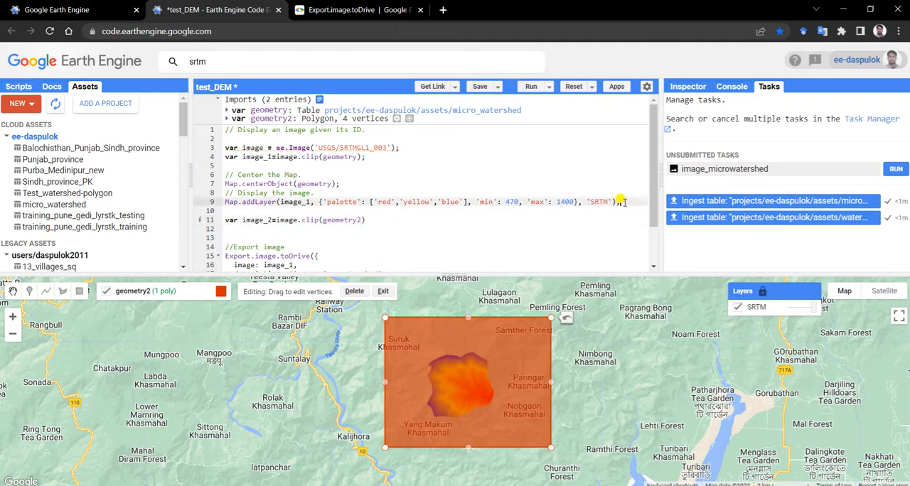
key(shift+Home)
key(ctrl+c)
click(246, 227)
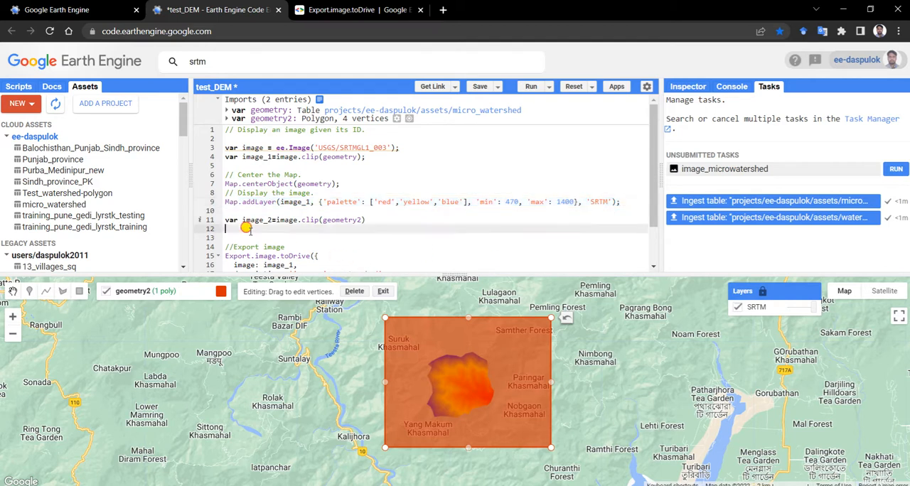
key(ctrl+v)
click(366, 221)
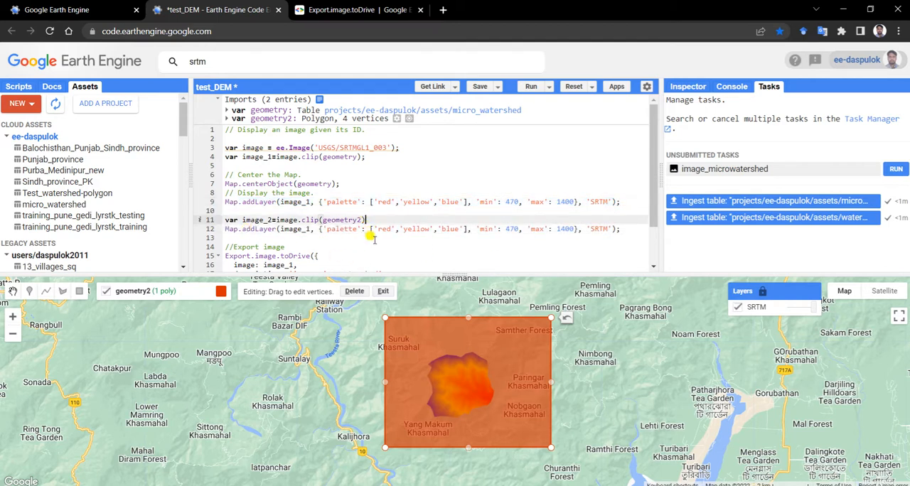
click(305, 227)
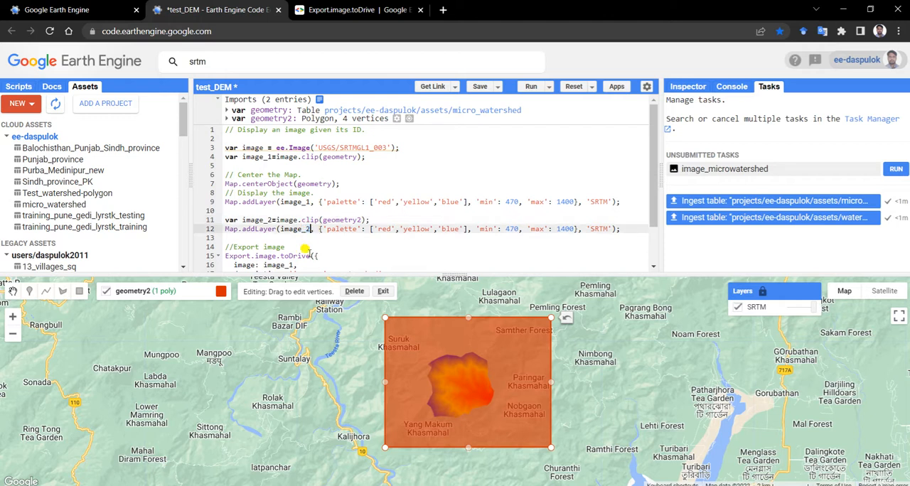
click(606, 228)
Run the script and hide the geometry2 rectangle on the map to show the clipped elevation layer
click(531, 86)
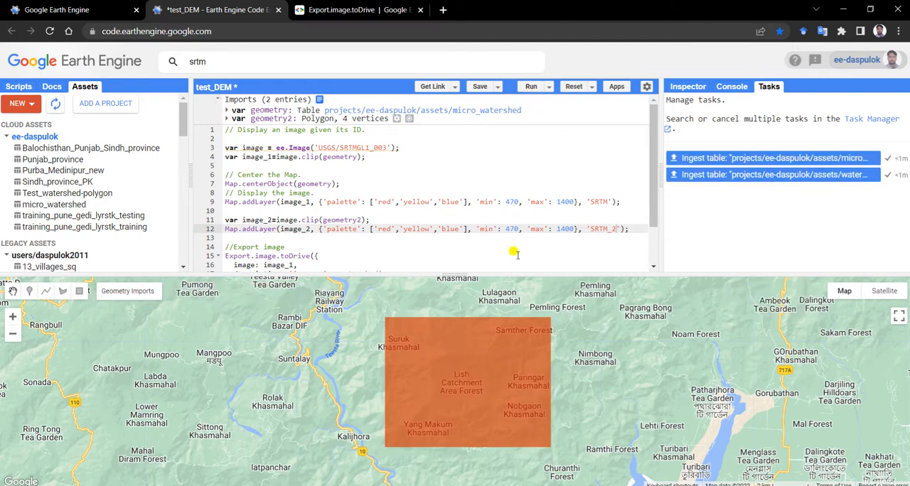
mouse_move(121, 293)
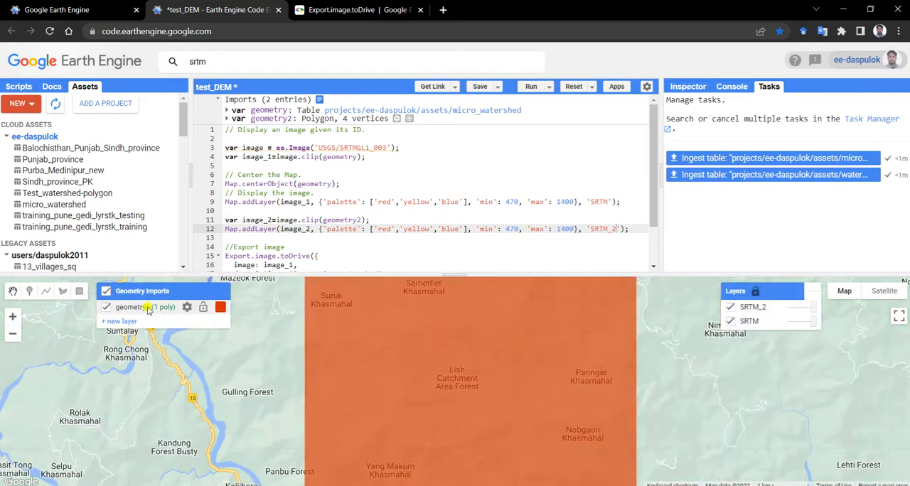
click(106, 307)
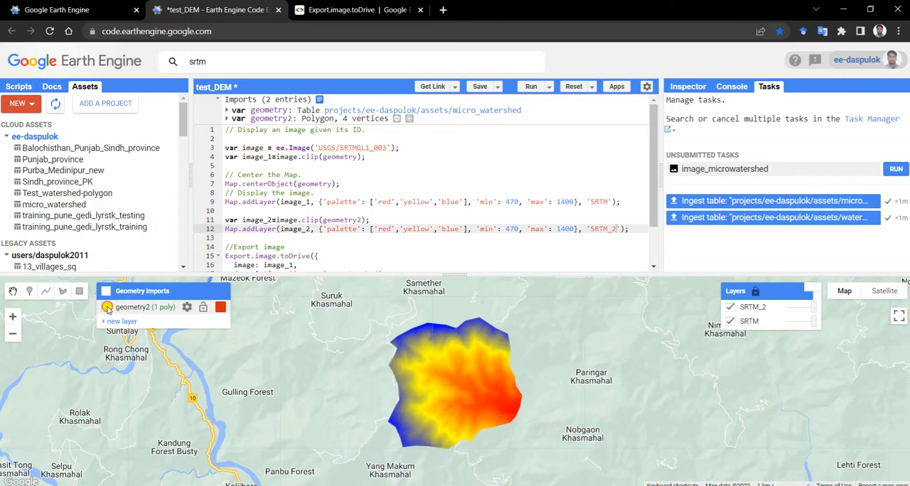
click(106, 308)
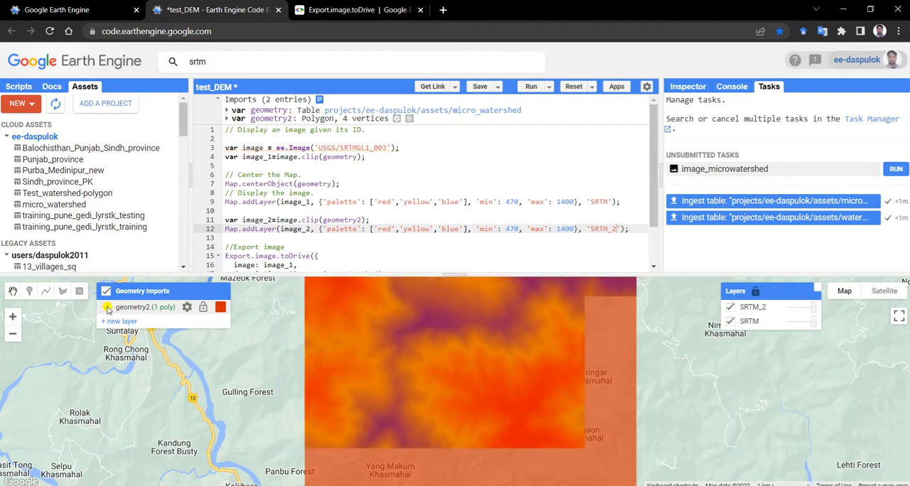
click(107, 307)
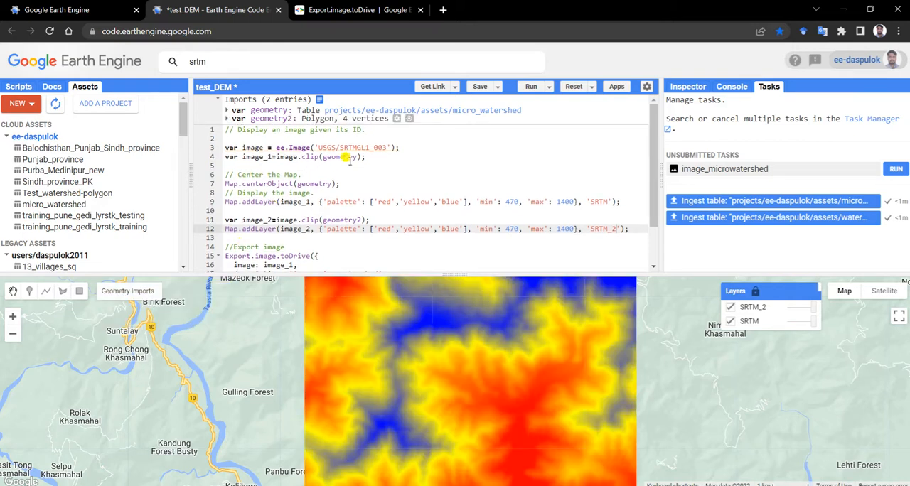
Center the map on geometry2 and set the export image to image_2, running the script after each change
click(331, 184)
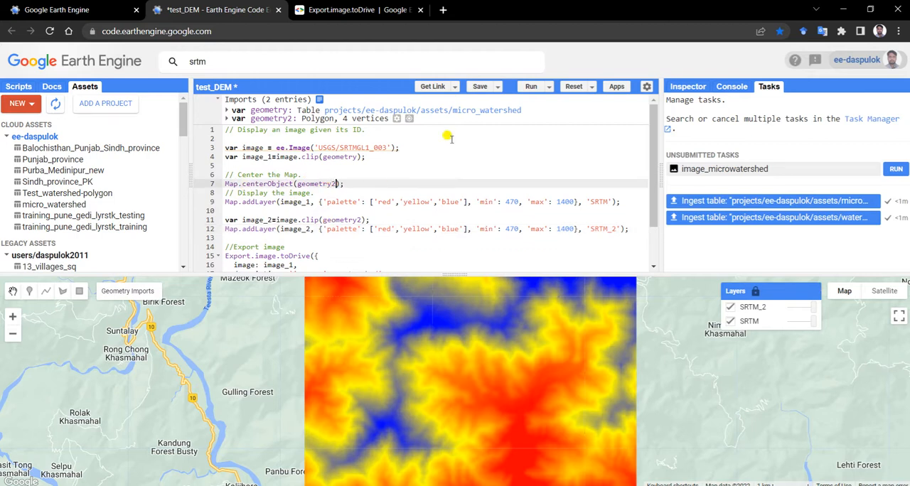
click(531, 86)
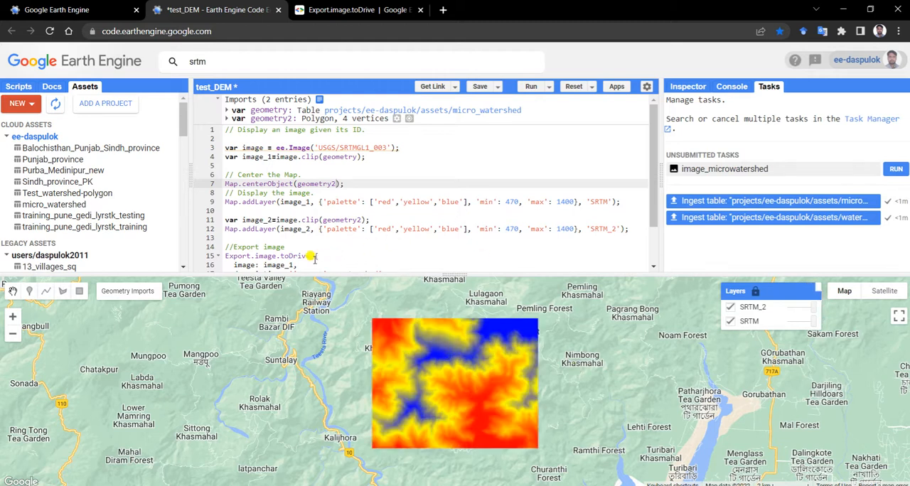
scroll(312, 240, down, 1)
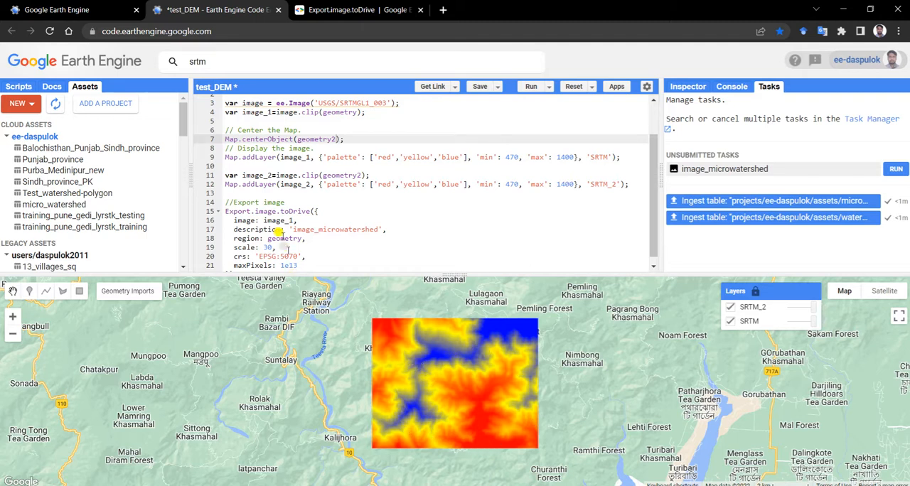
click(288, 220)
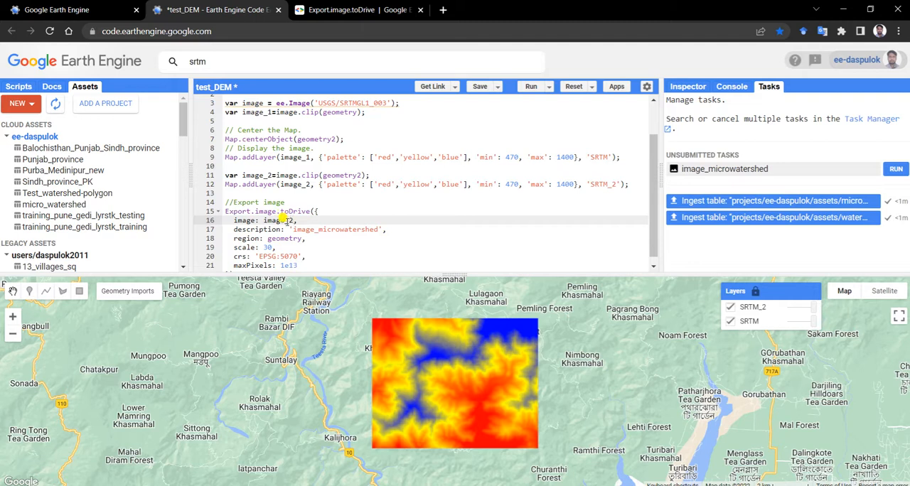
click(531, 86)
Start the image_microwatershed export to Drive with the filename SRTM_DEM_microwatershed in GEO_TIFF format, and save the script
click(895, 171)
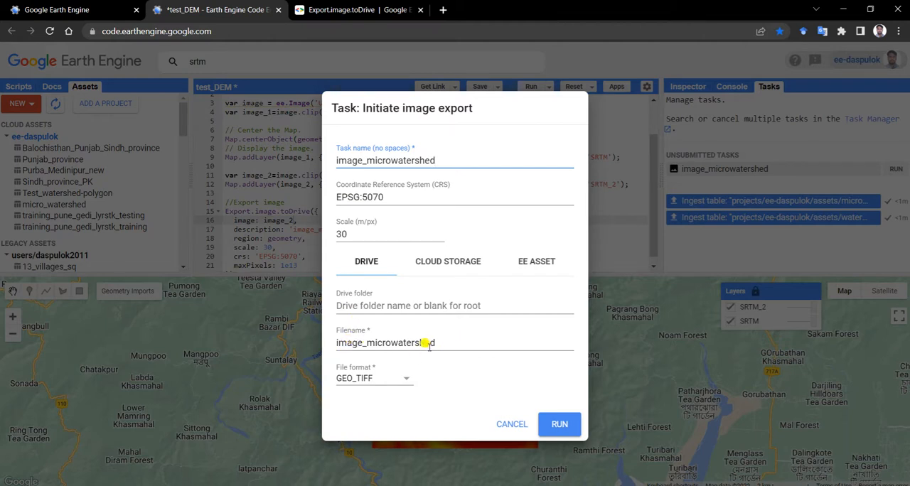
drag(446, 343, 341, 340)
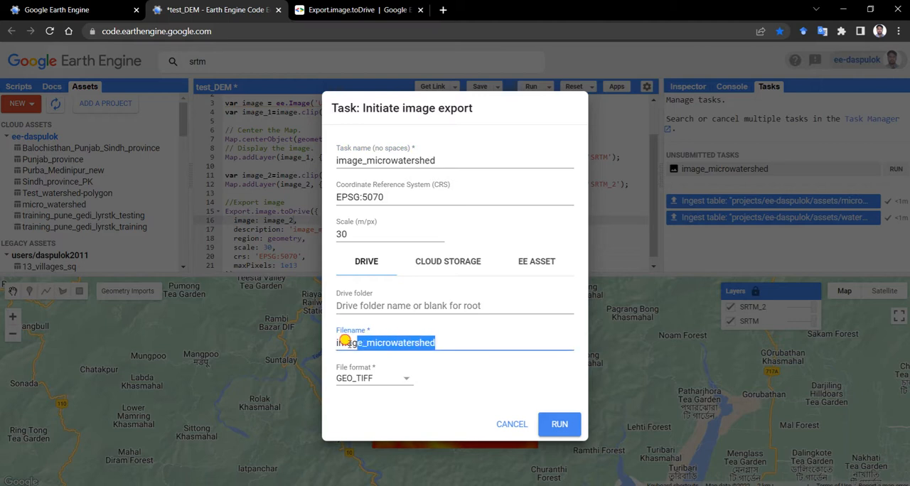
key(Left)
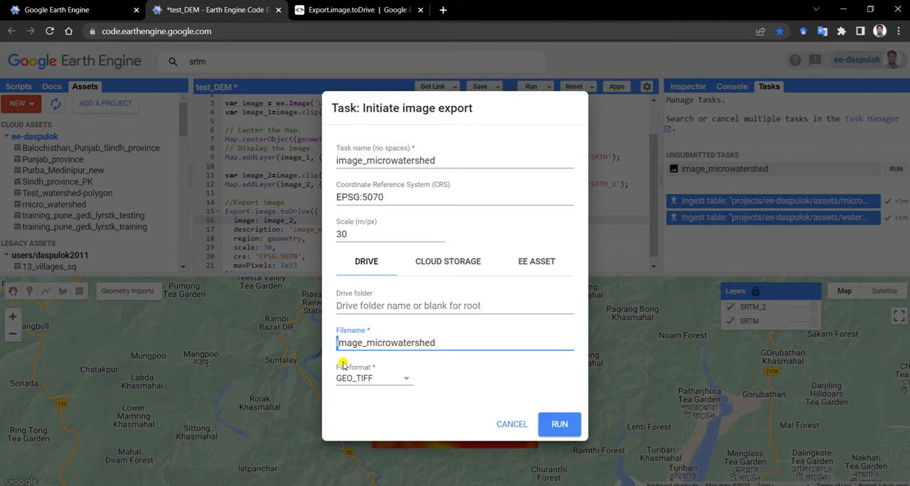
key(shift+Right)
key(shift+Right)
key(shift+Right)
key(shift+Right)
text(SRTM_DEM)
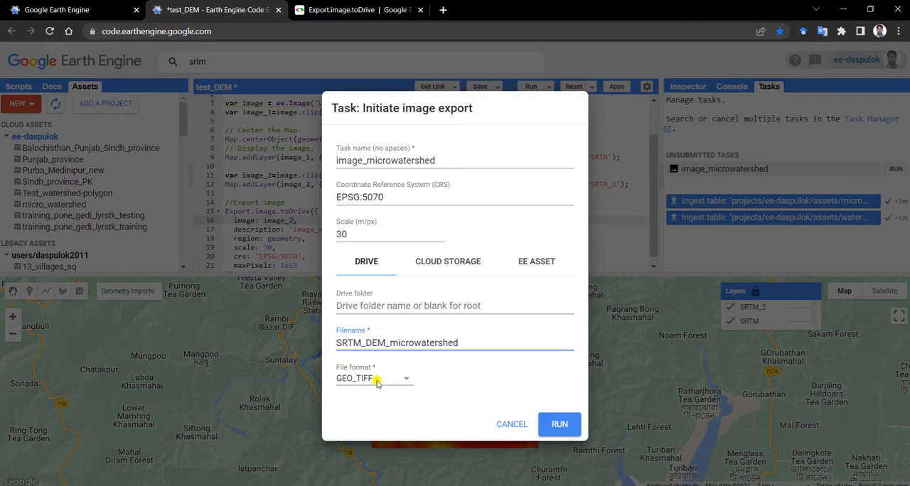
click(551, 423)
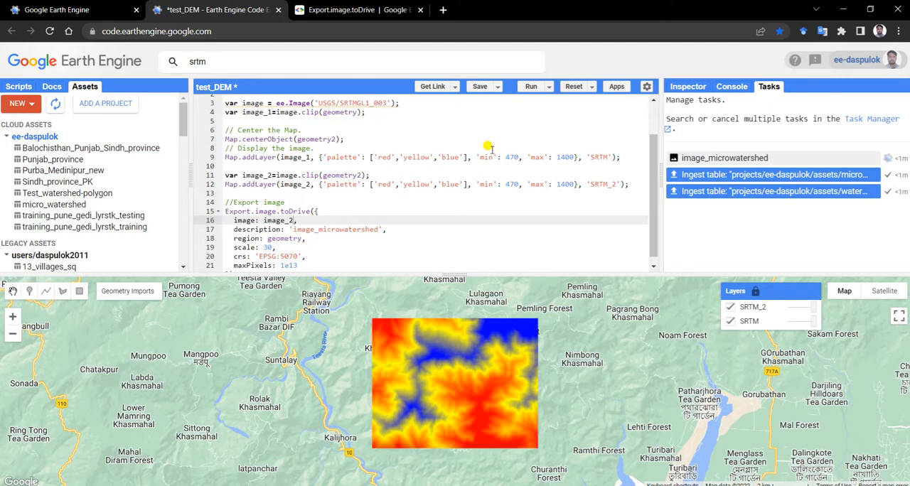
key(ctrl+s)
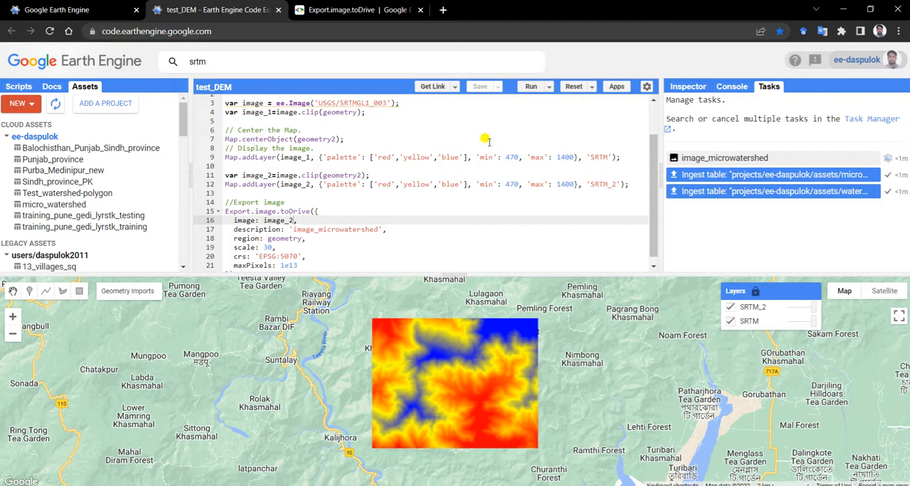
Open Google Drive in a new browser tab, check the export task in Earth Engine, and reload My Drive
click(443, 10)
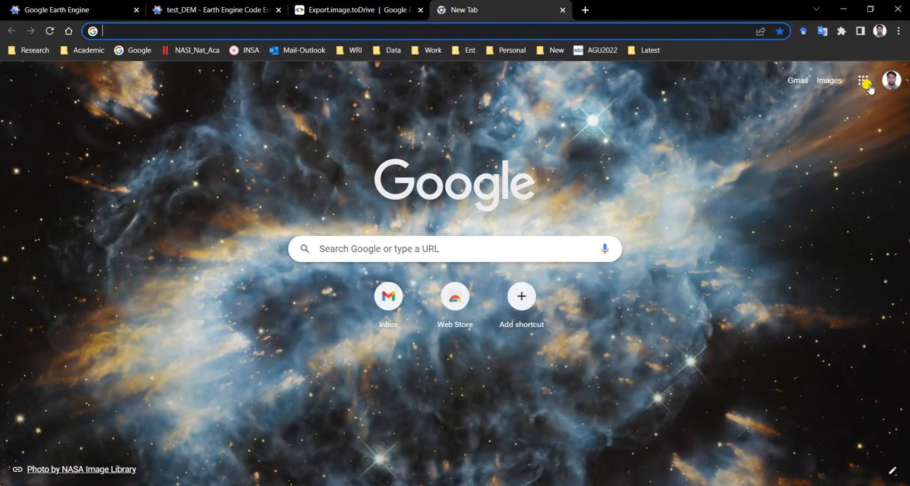
click(862, 80)
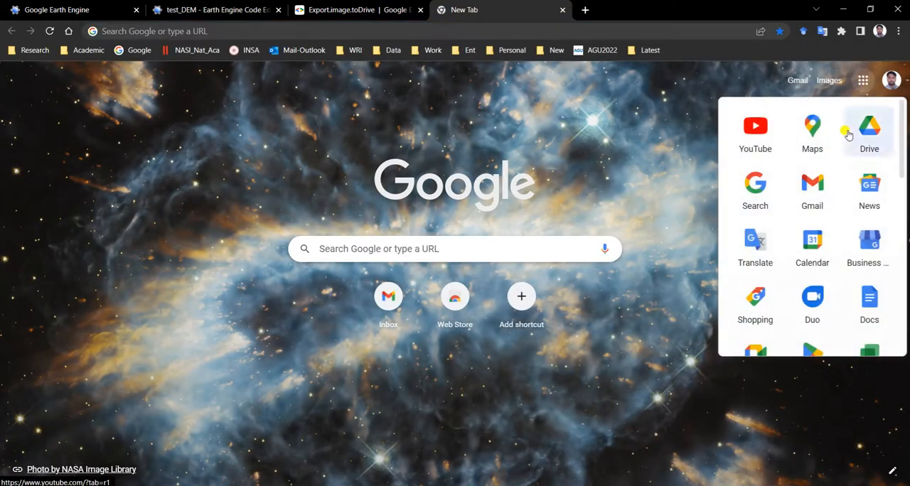
click(867, 128)
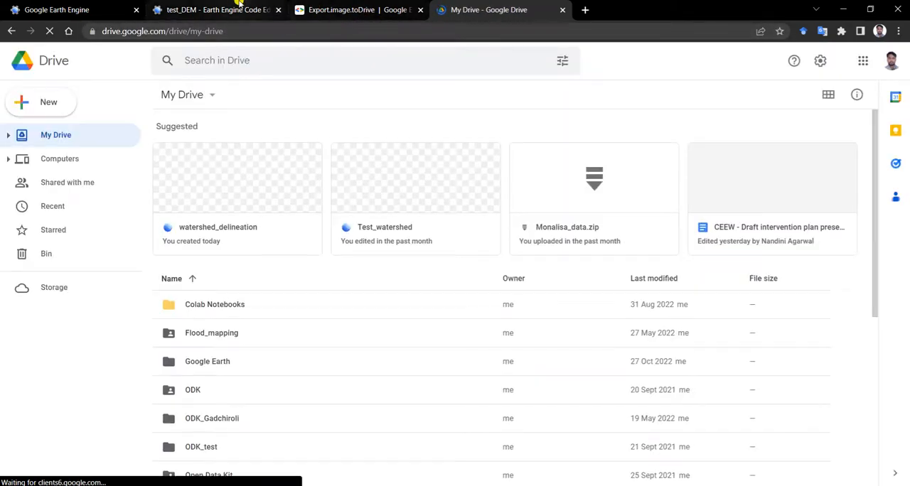
click(239, 5)
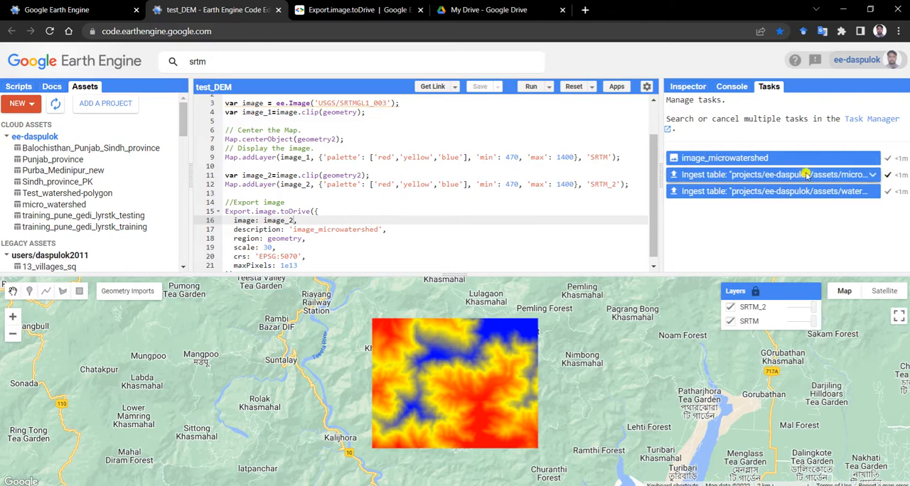
click(505, 9)
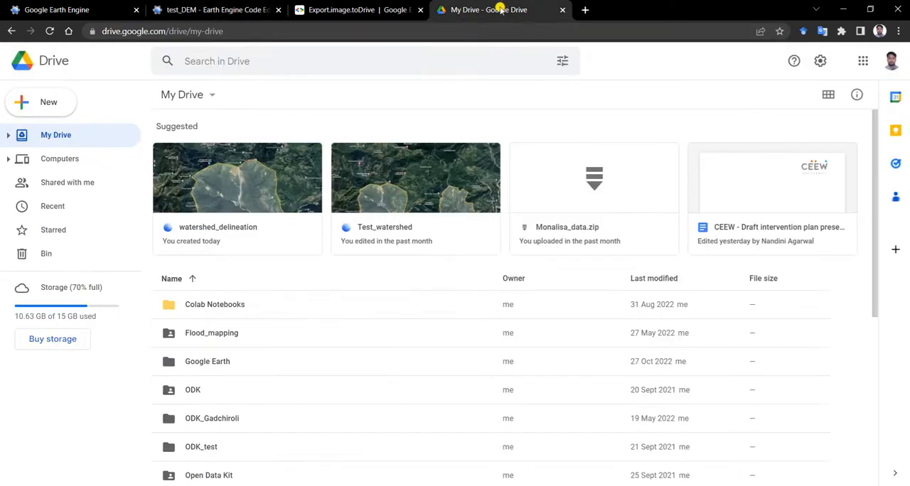
click(50, 32)
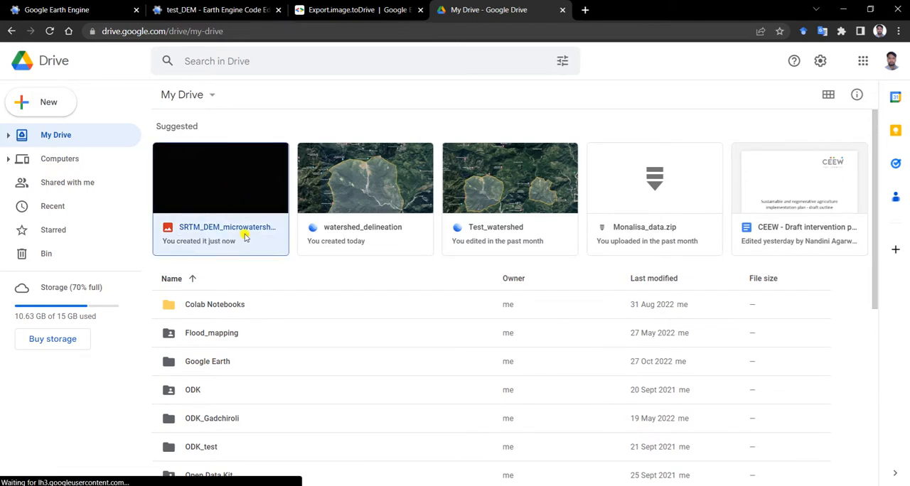
Download SRTM_DEM_microwatershed.tif from My Drive into the microwatershed_delineation folder, keeping the TIF file name
scroll(280, 288, down, 5)
scroll(277, 298, down, 1)
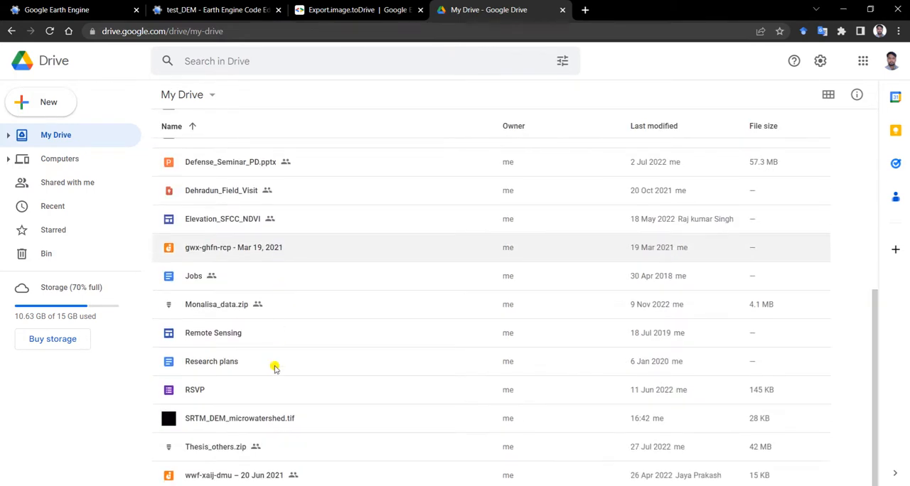
click(311, 430)
right_click(298, 421)
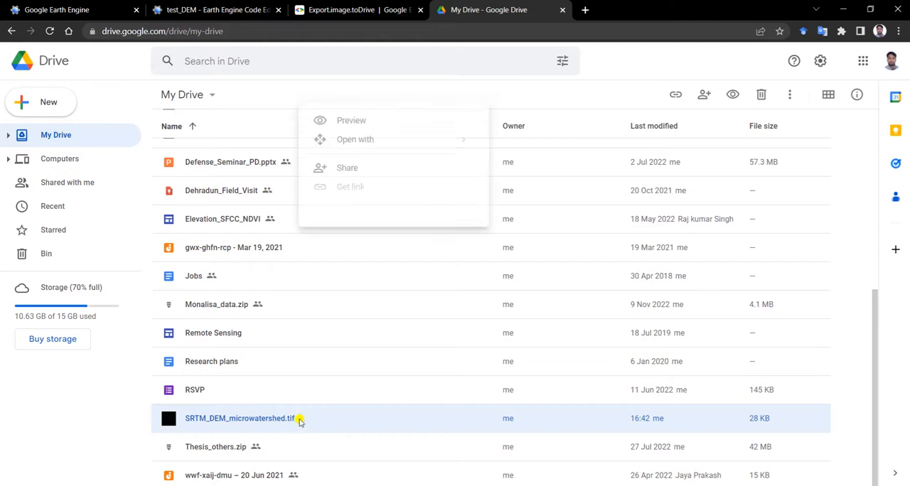
click(352, 373)
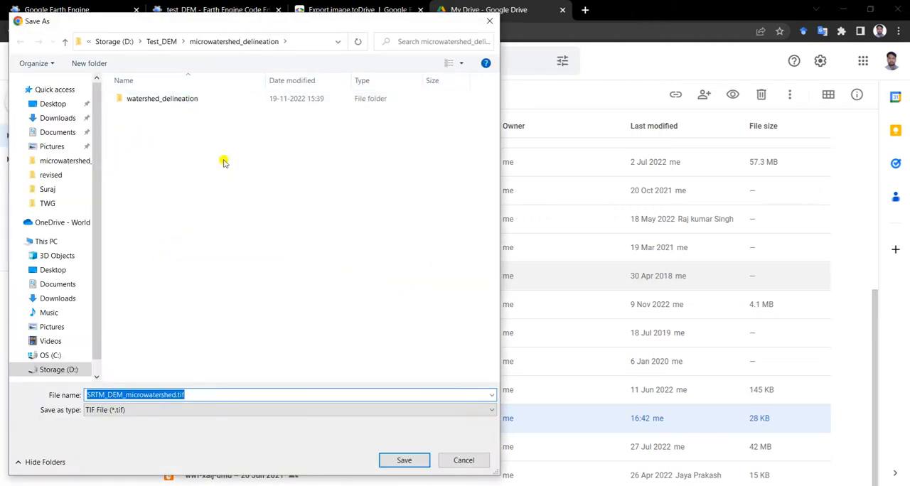
click(405, 459)
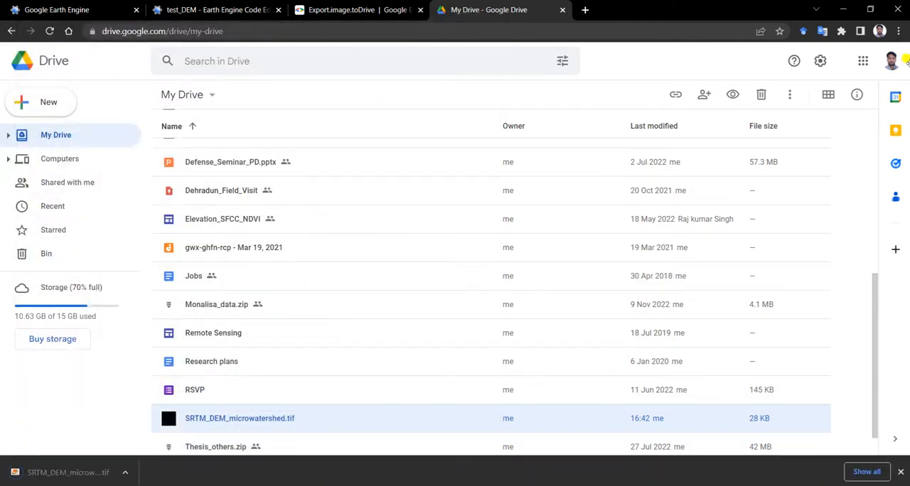
Switch to ArcMap, add SRTM_DEM_microwatershed.tif from the microwatershed_delineation folder to the map, and dismiss the coordinate system warning
click(842, 9)
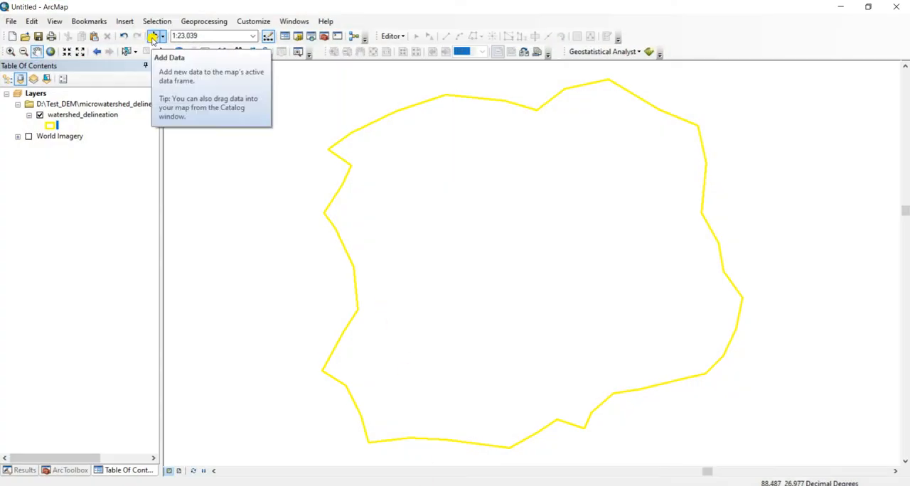
click(153, 37)
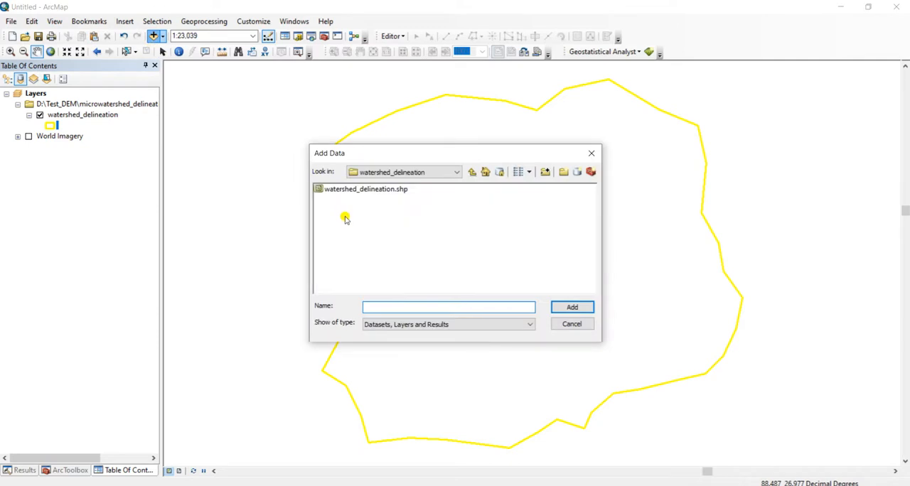
click(472, 172)
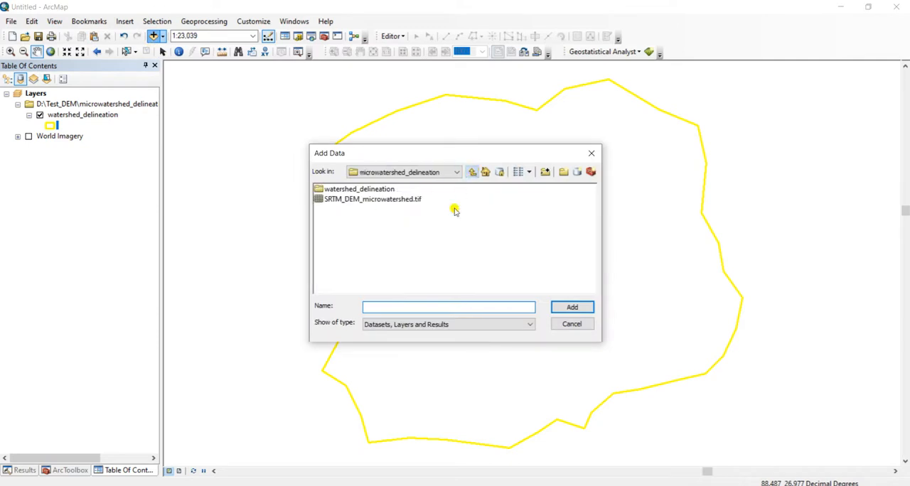
click(400, 201)
click(572, 307)
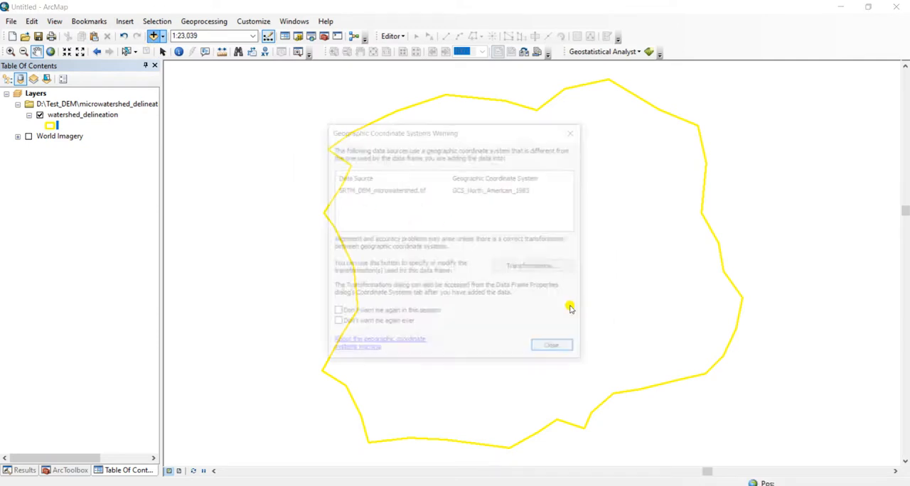
click(557, 348)
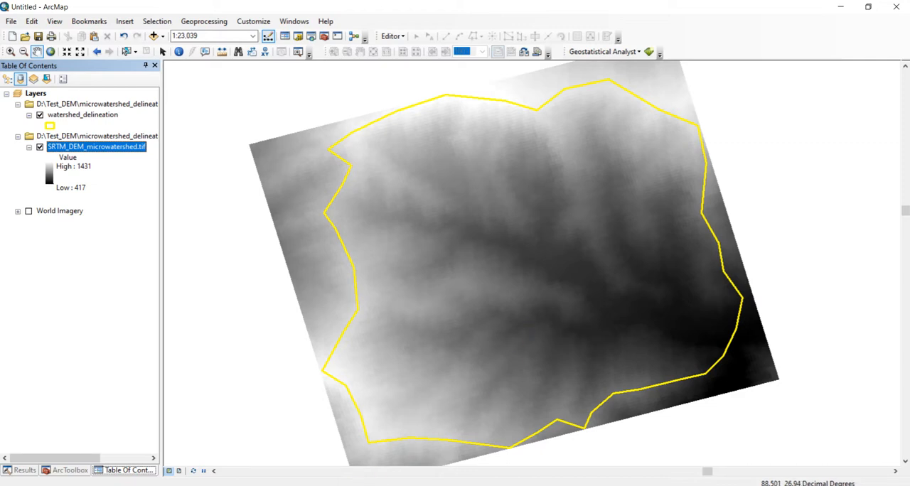
Return to Google Drive in the browser and remove SRTM_DEM_microwatershed.tif from My Drive
click(376, 447)
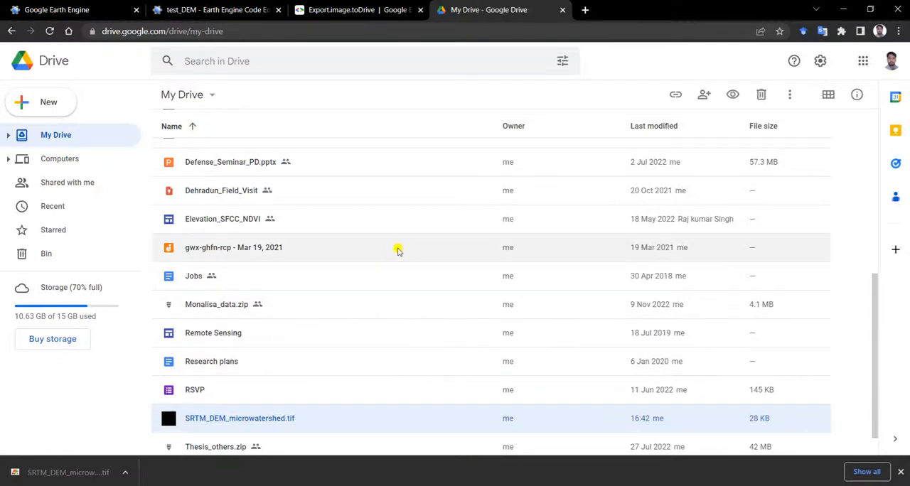
right_click(249, 421)
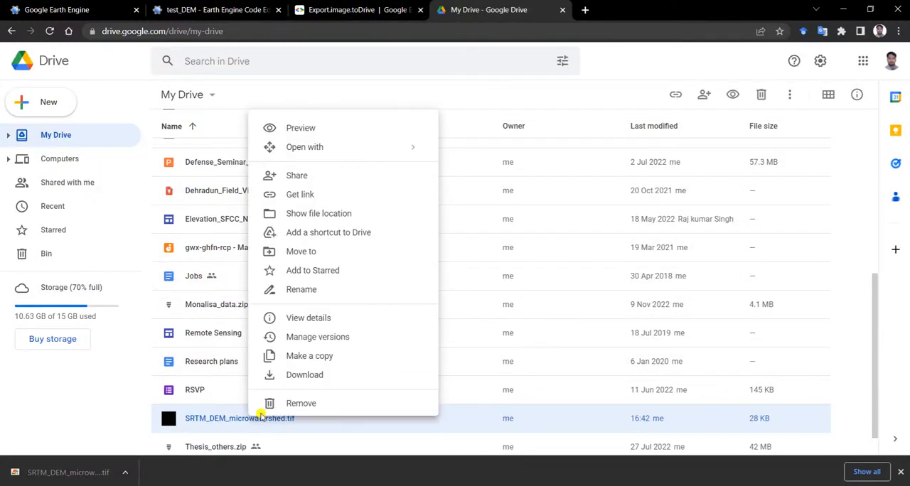
click(296, 402)
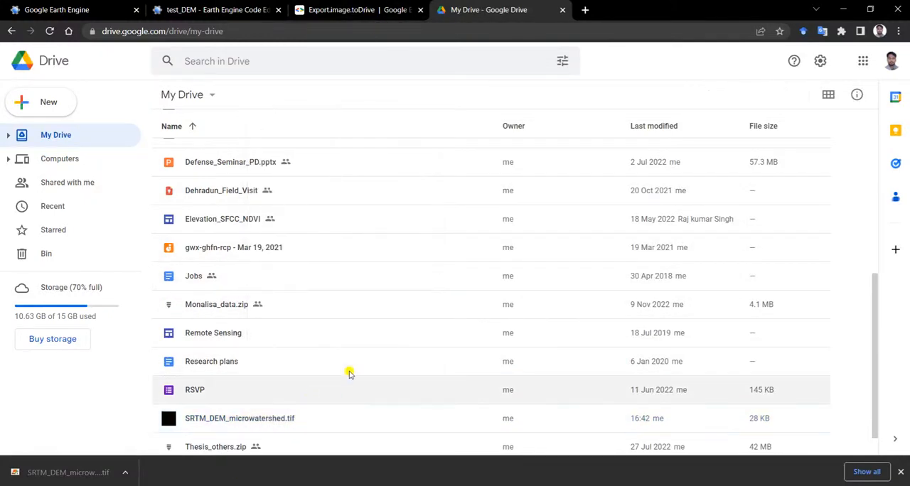
In the Earth Engine script, set the export region to geometry2 and the description to image_microwatershed_extended, and run it
click(334, 10)
click(256, 9)
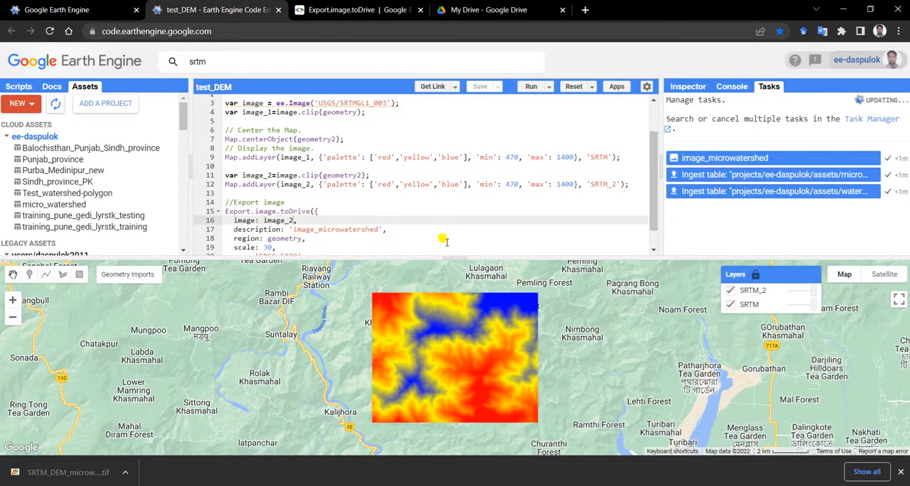
drag(462, 254, 458, 289)
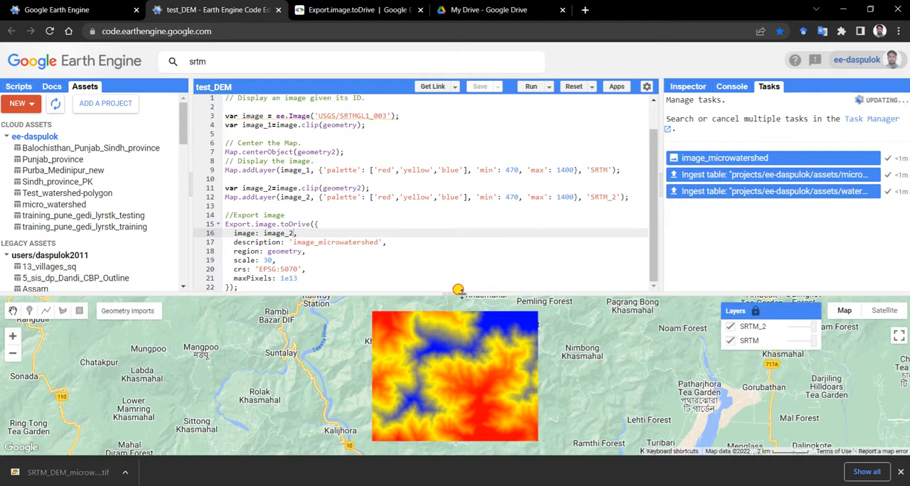
click(302, 253)
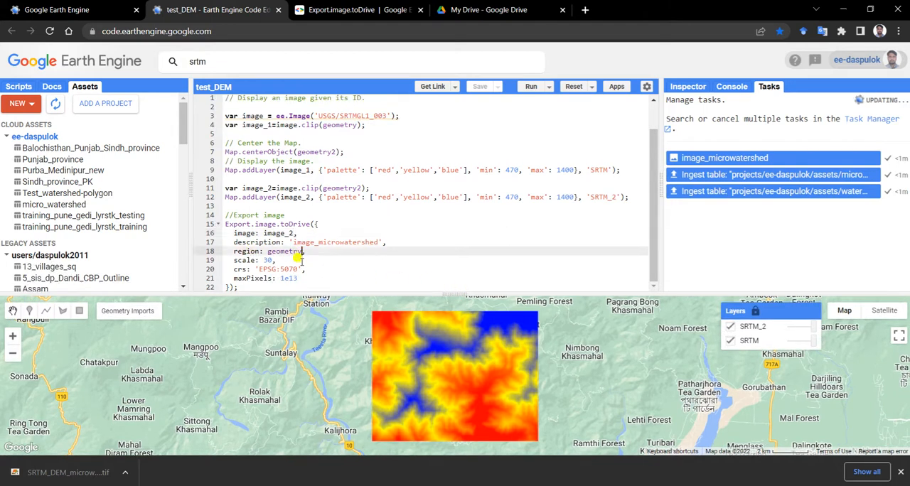
text(2)
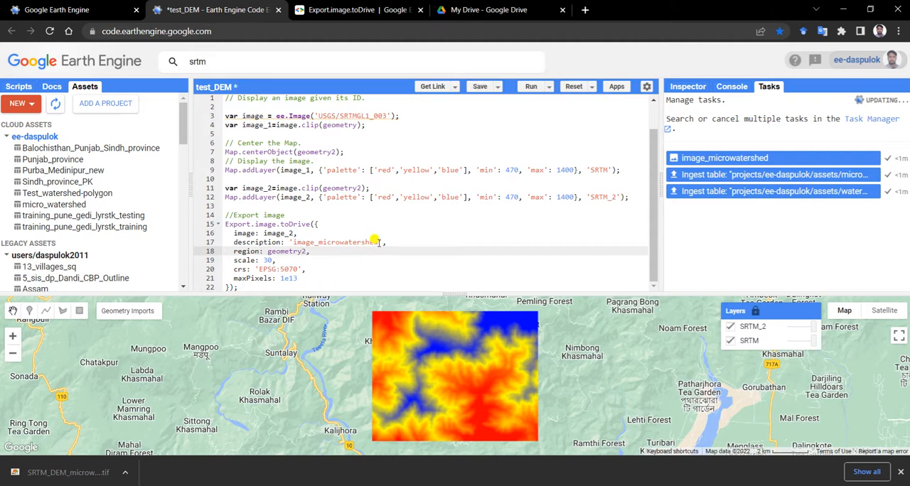
click(378, 242)
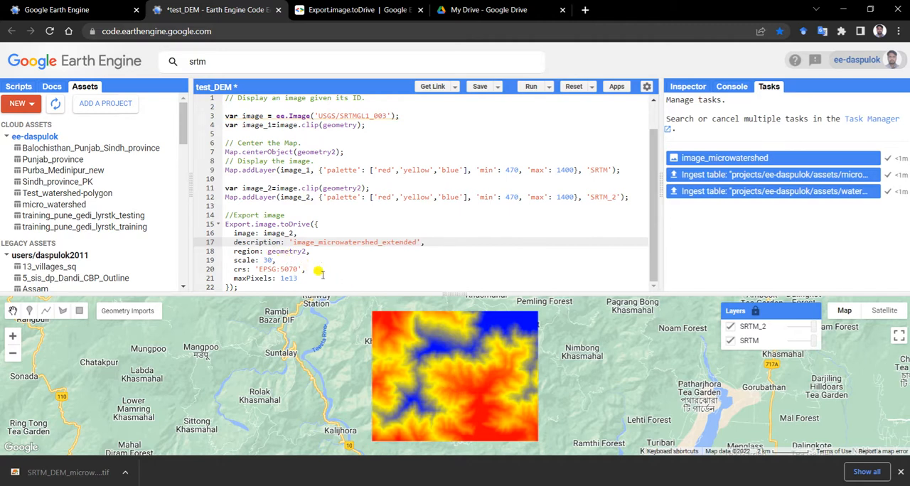
click(530, 86)
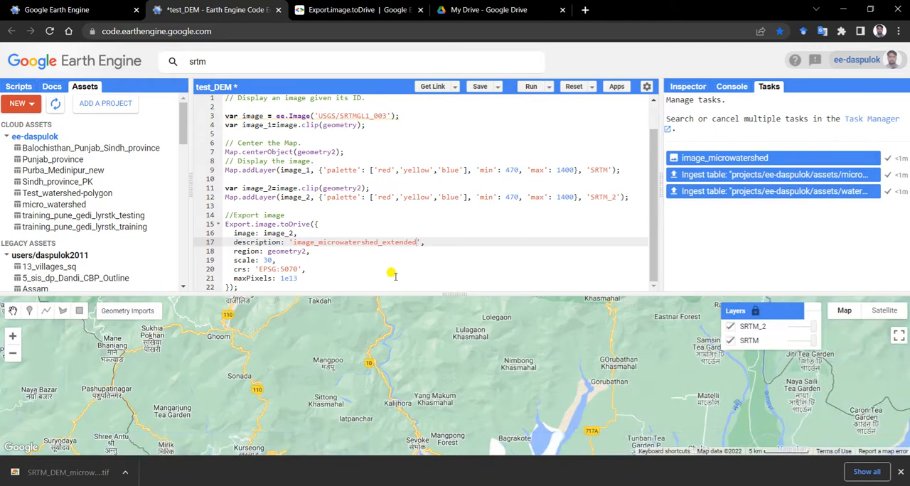
Change the export description to SRTM_DEM_microwatershed_extended, rerun the script, and start the export to Drive in GEO_TIFF format at 30 m scale
drag(313, 242, 293, 241)
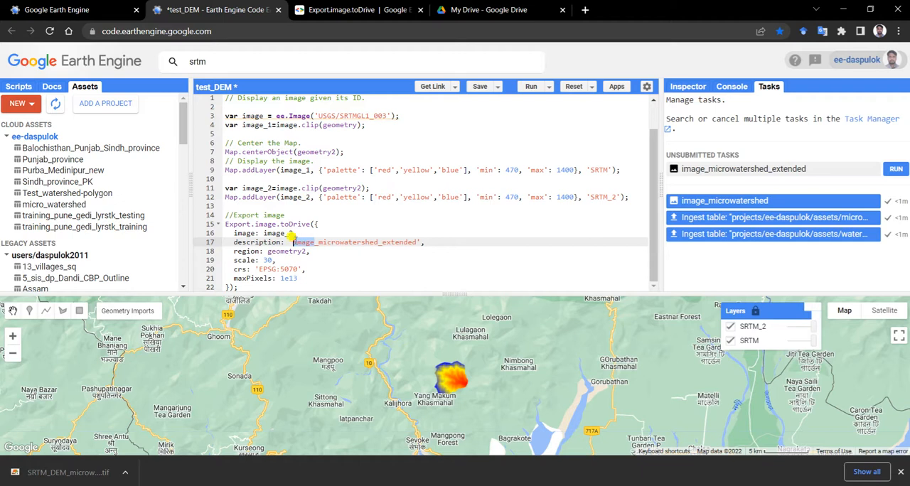
text(SRTM_DEM)
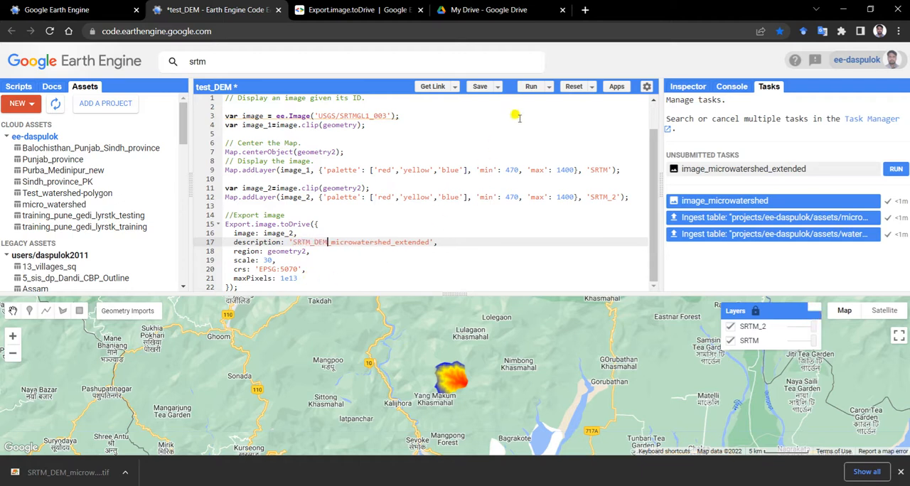
click(531, 87)
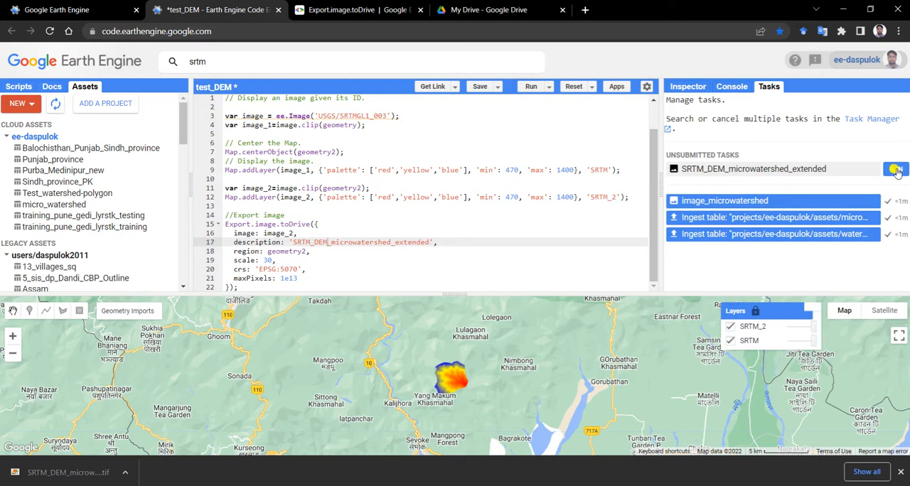
click(897, 170)
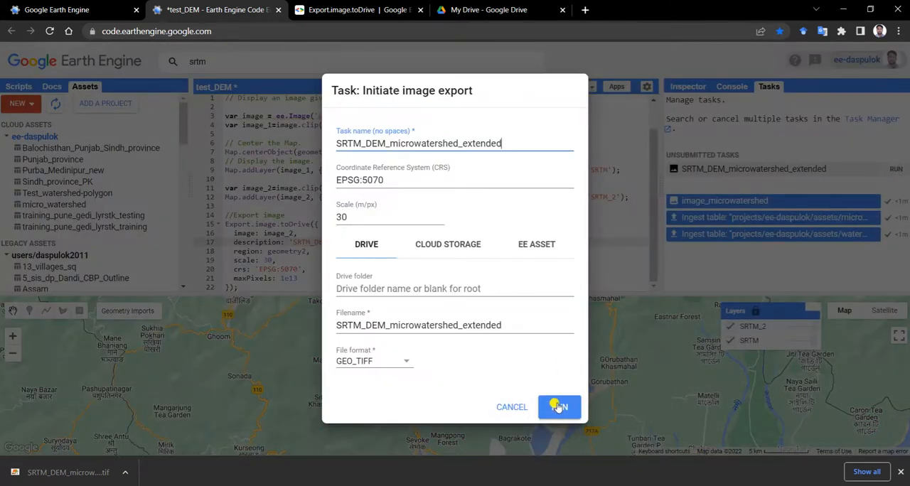
click(565, 411)
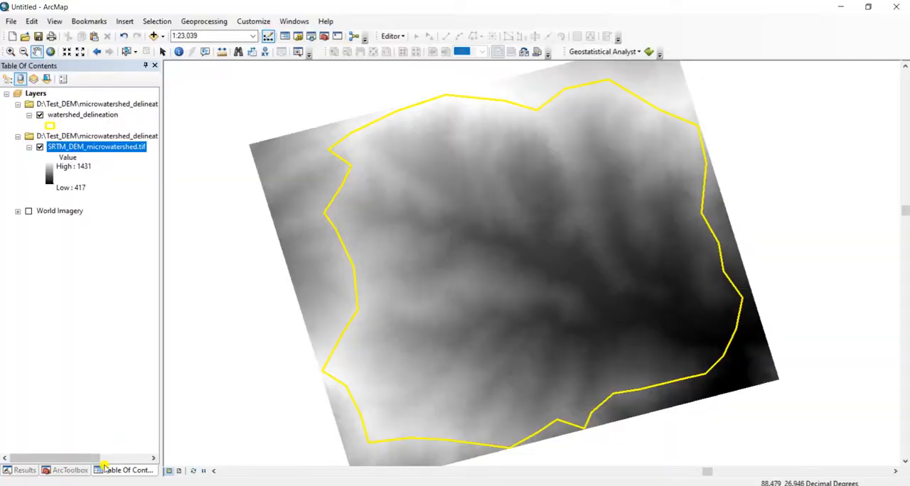
In ArcMap's ArcToolbox, expand the Raster toolset under Data Management Tools, Projections and Transformations, and widen the tool list
click(75, 472)
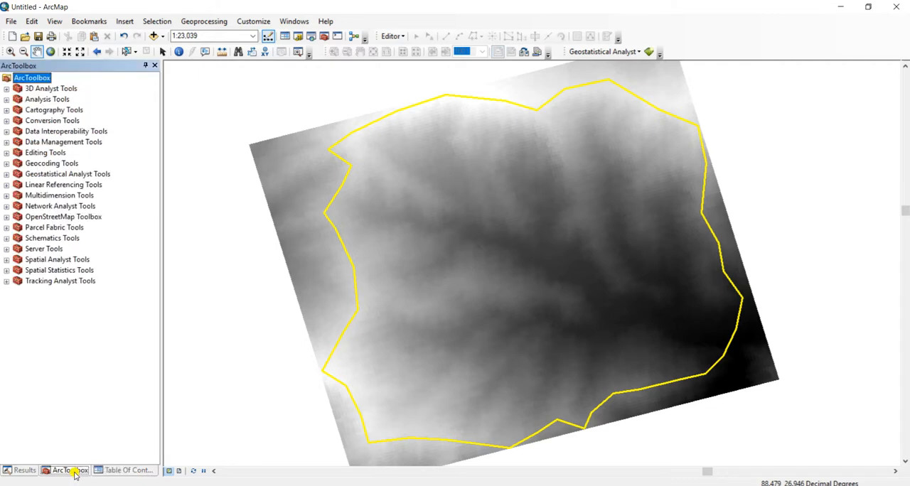
drag(161, 335, 177, 336)
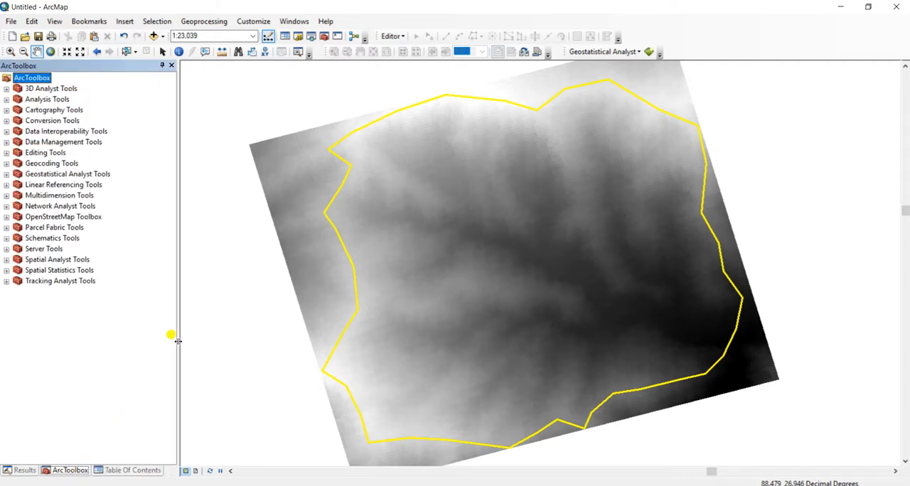
click(6, 142)
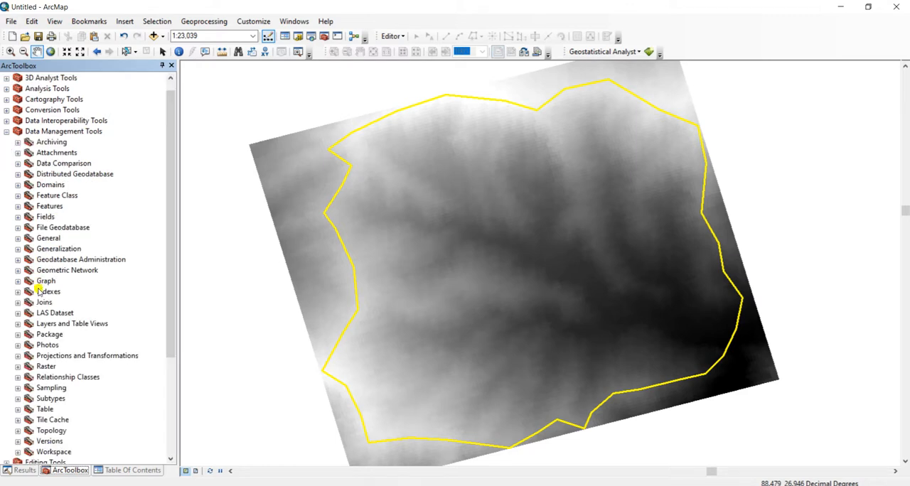
click(18, 356)
scroll(21, 342, down, 3)
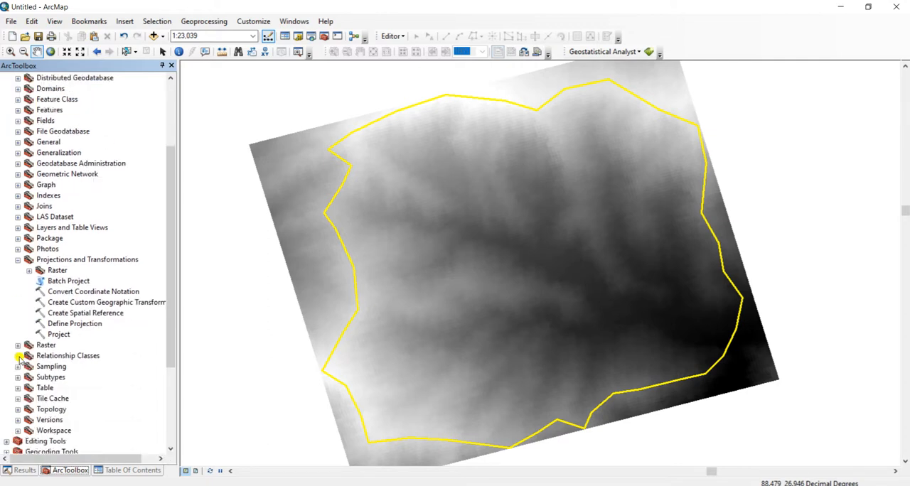
click(28, 271)
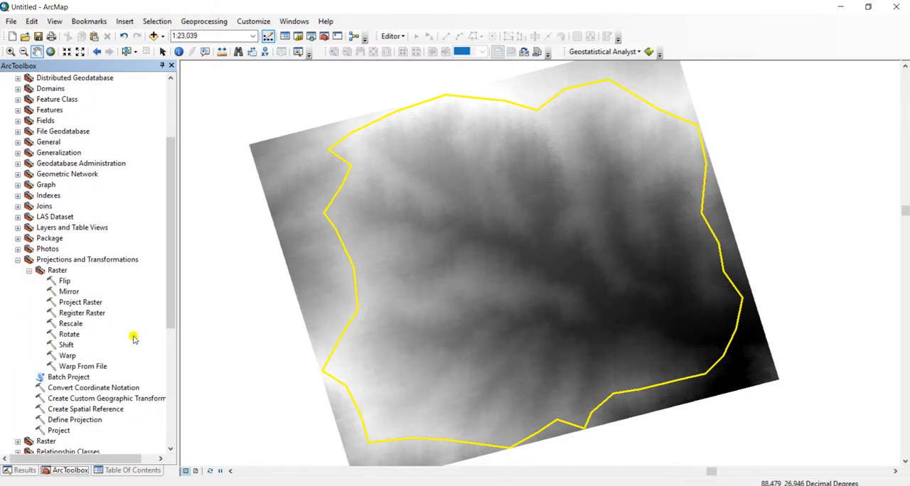
drag(178, 337, 214, 339)
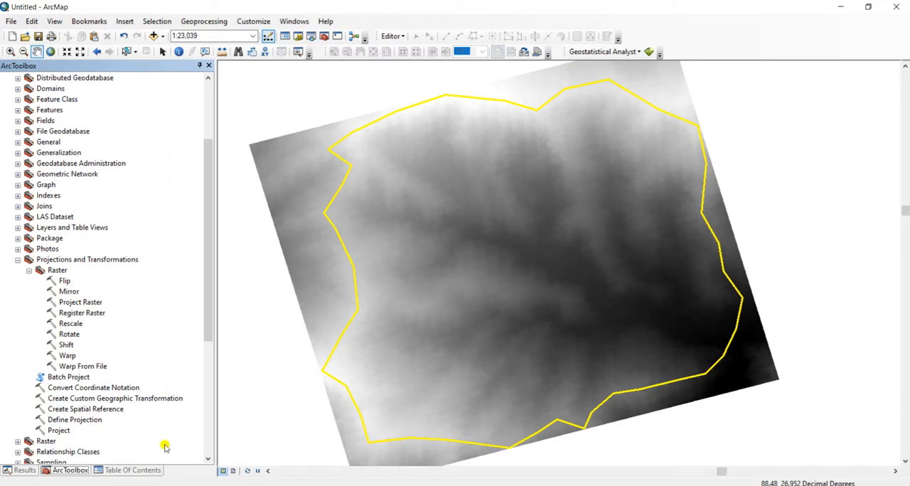
Examine the source properties of the SRTM_DEM_microwatershed.tif layer, including its raster information and spatial reference
click(142, 471)
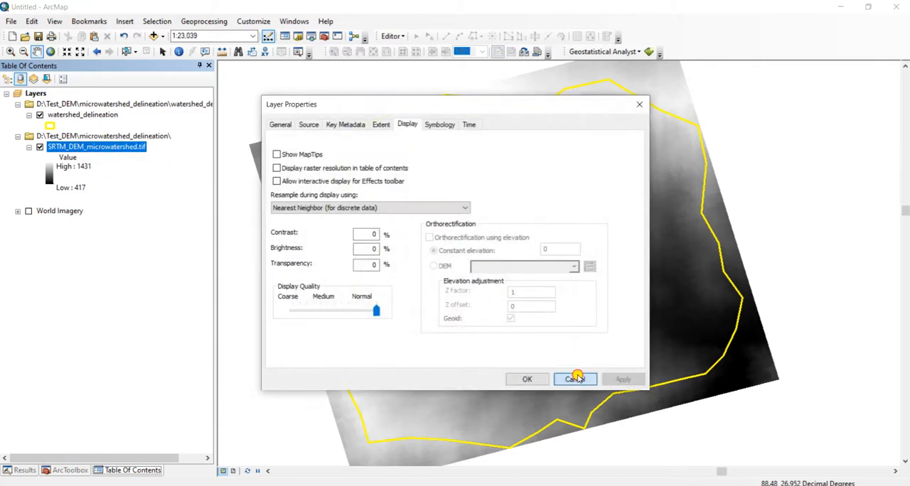
click(575, 378)
right_click(109, 146)
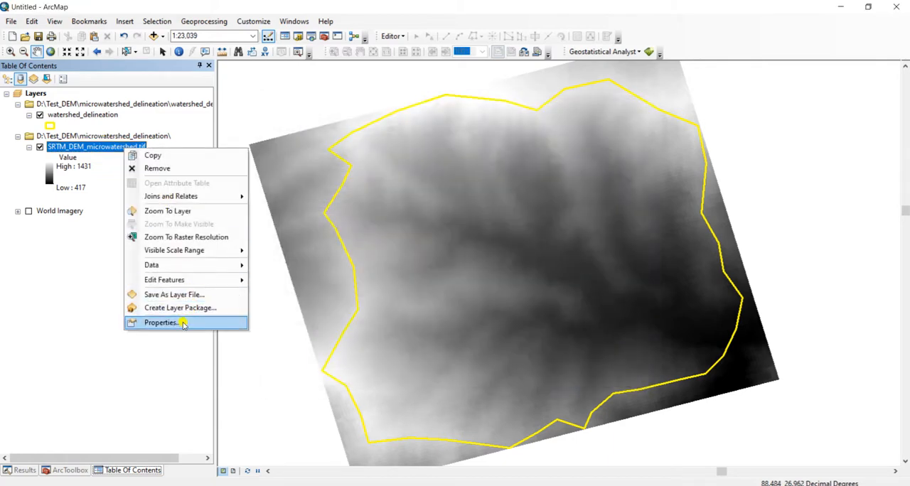
click(182, 323)
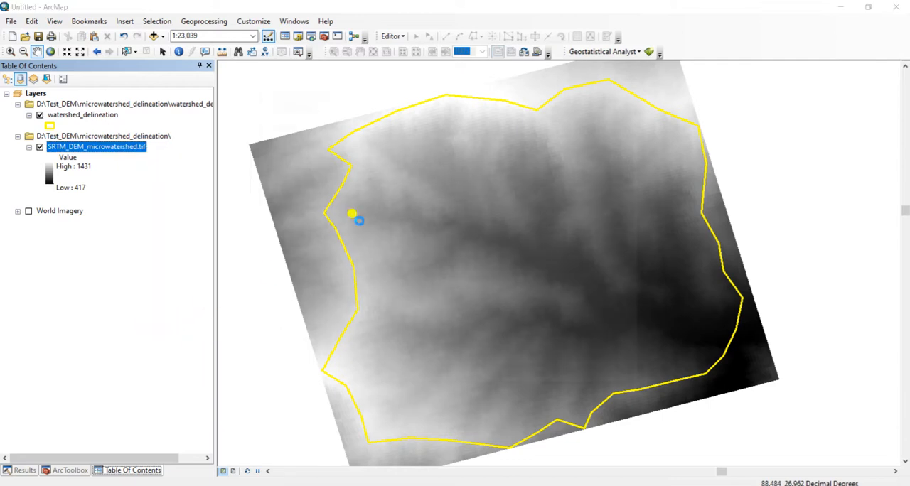
click(280, 125)
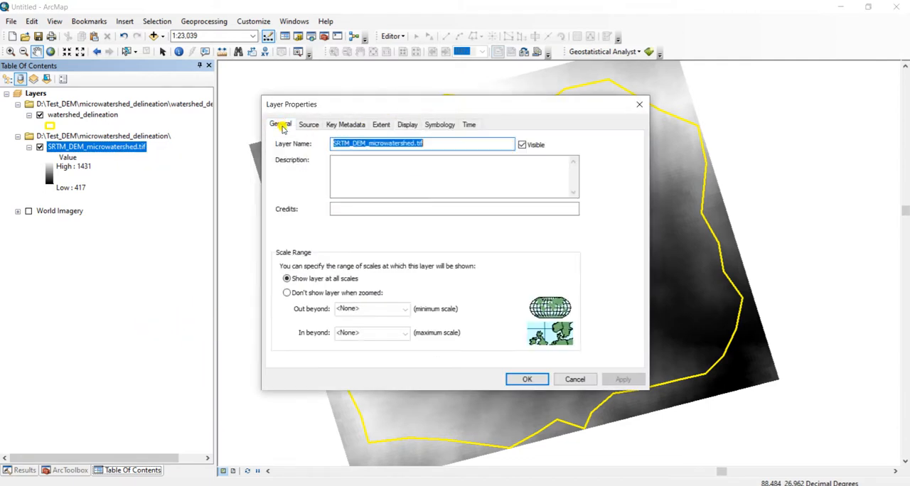
click(308, 124)
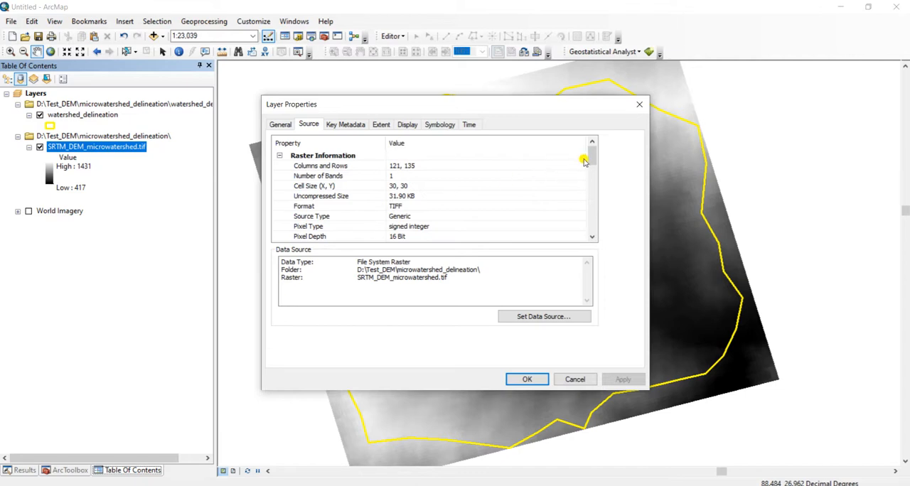
drag(591, 154, 590, 190)
drag(589, 194, 589, 195)
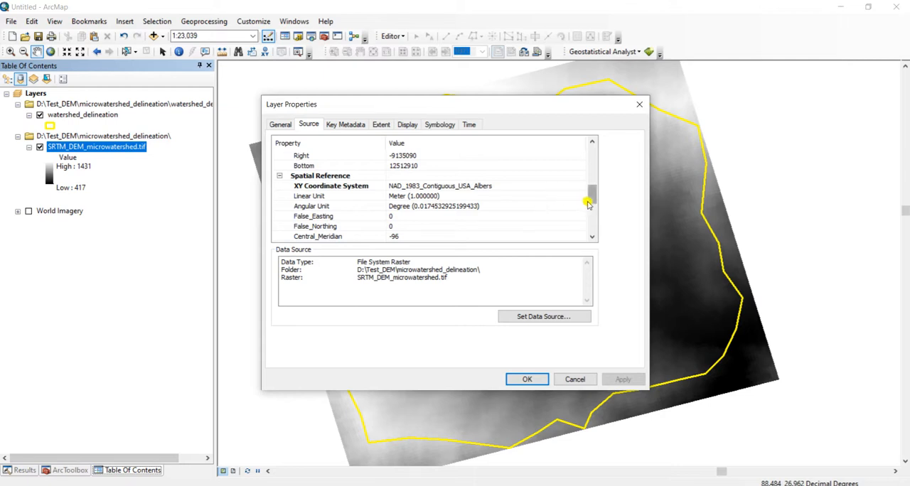
Check the coordinate system details of the SRTM_DEM_microwatershed.tif layer, close its properties, and locate the Project Raster tool in ArcToolbox
mouse_move(591, 193)
mouse_down()
mouse_move(593, 208)
mouse_move(593, 197)
mouse_up()
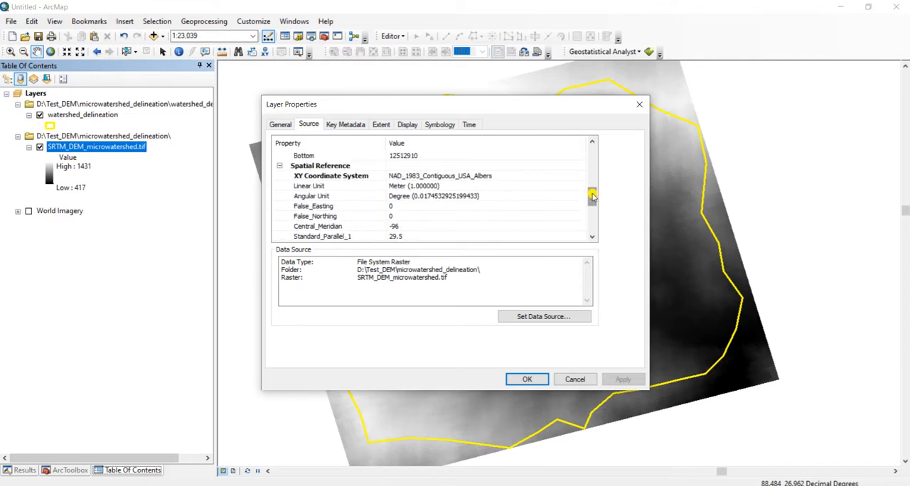
drag(591, 197, 590, 167)
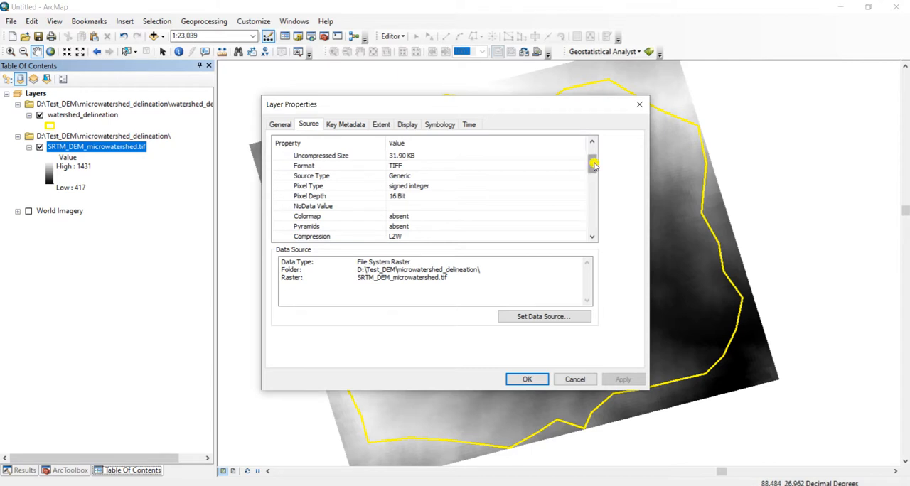
drag(594, 163, 594, 189)
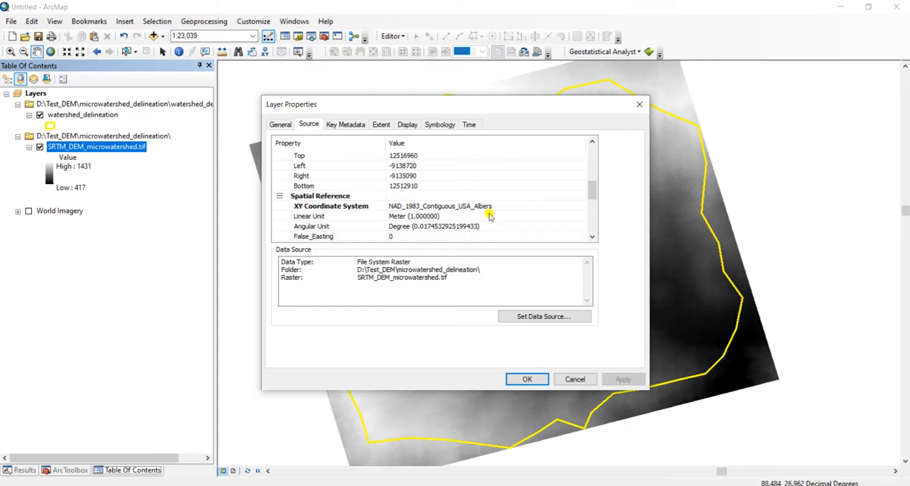
click(576, 379)
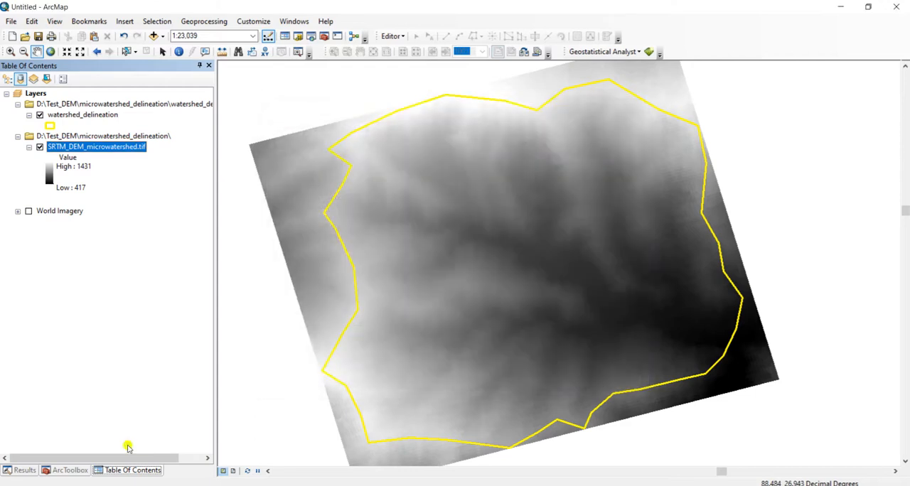
click(69, 470)
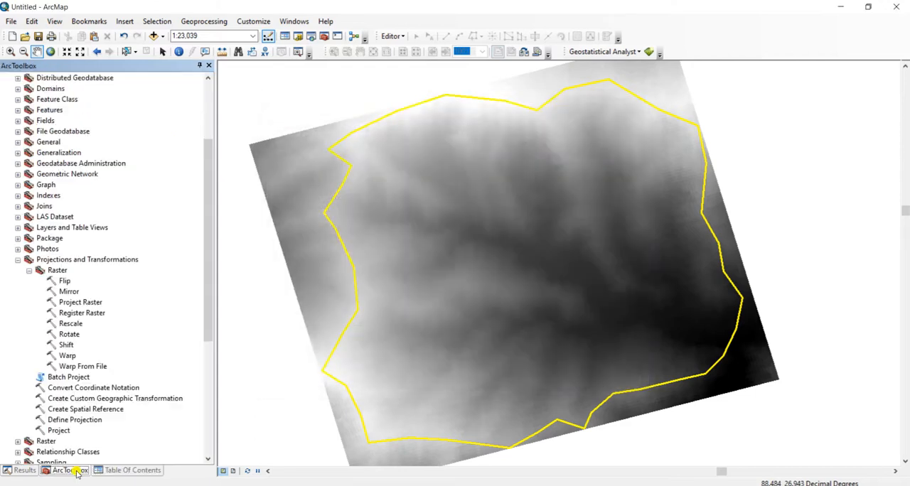
click(83, 303)
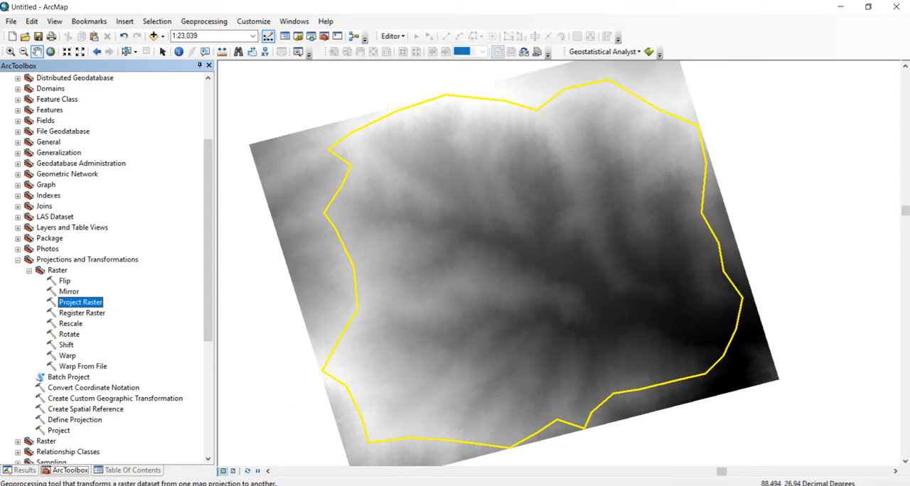
Switch to Google Drive in the browser and download SRTM_DEM_microwatershed_extended.tif into the Test_DEM\microwatershed_delineation folder on drive D
mouse_move(341, 481)
click(390, 448)
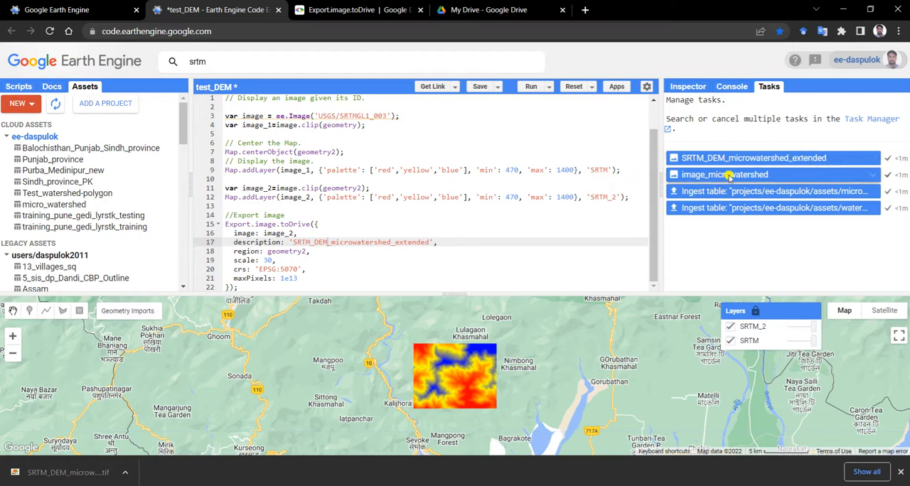
click(509, 4)
scroll(365, 300, down, 3)
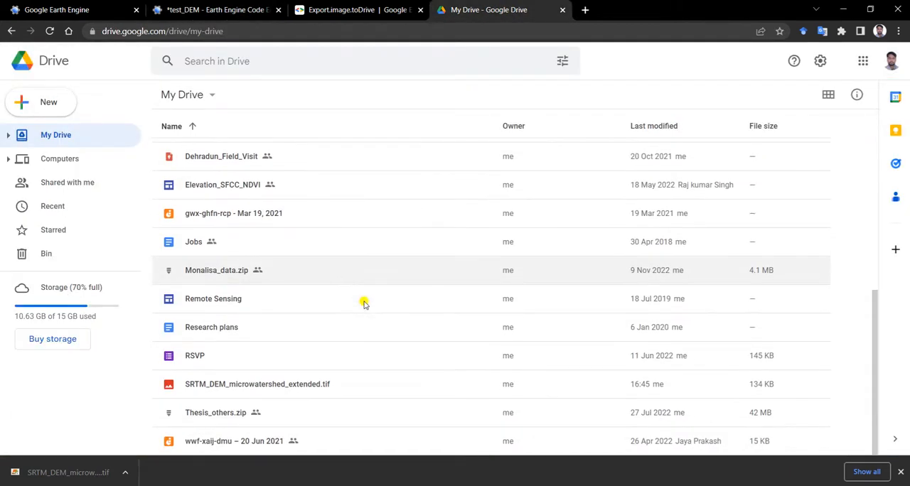
click(260, 386)
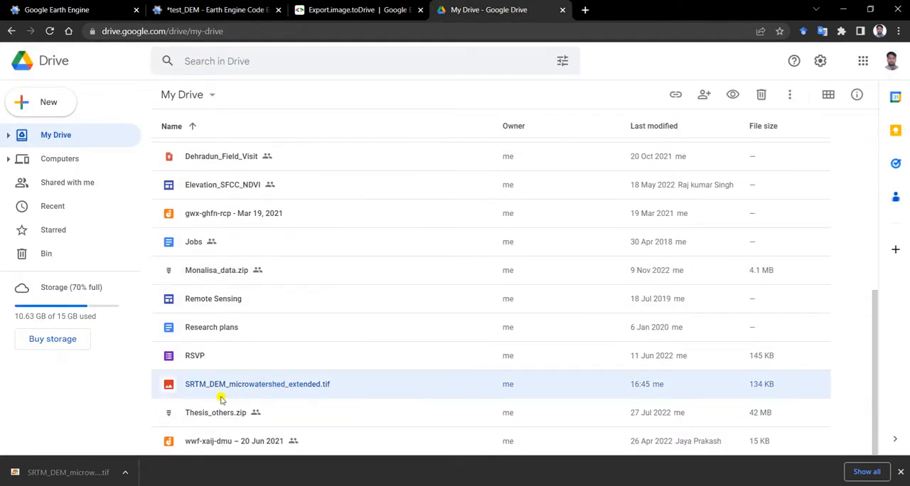
right_click(311, 387)
click(333, 337)
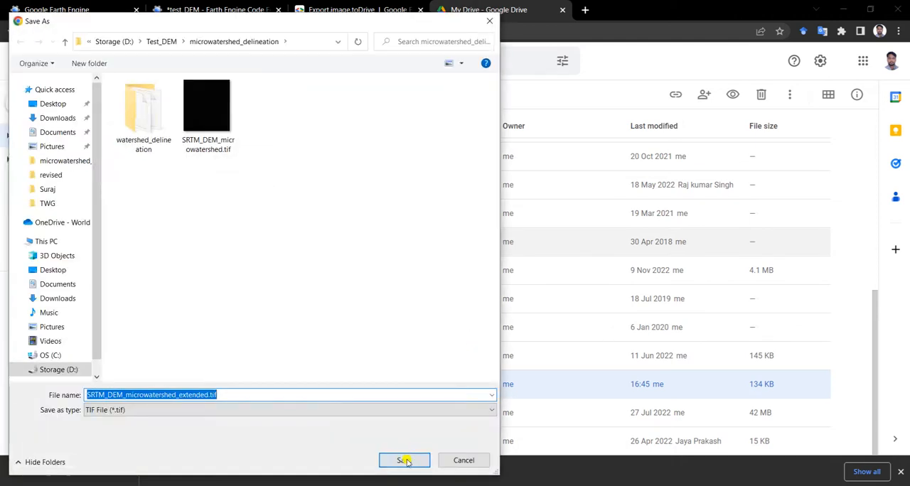
click(404, 460)
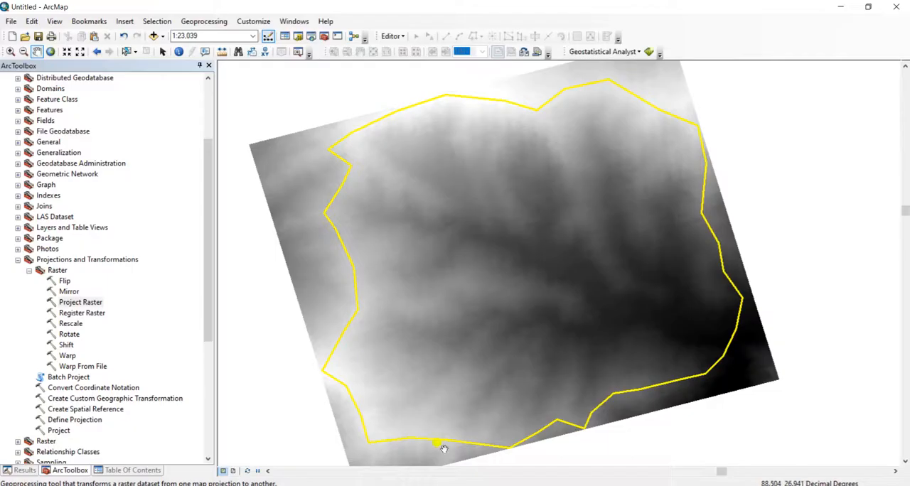
Back in ArcMap, add SRTM_DEM_microwatershed_extended.tif to the map and dismiss the geographic coordinate system warning
click(151, 471)
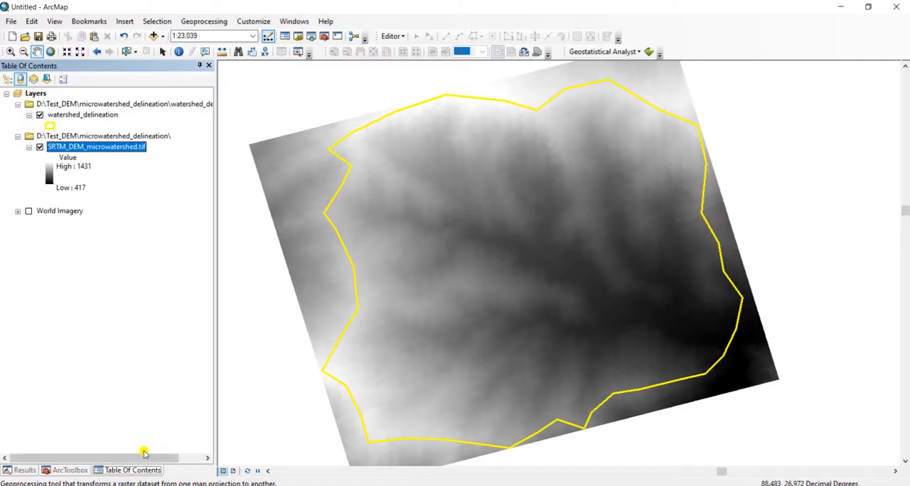
click(154, 35)
click(414, 211)
click(570, 308)
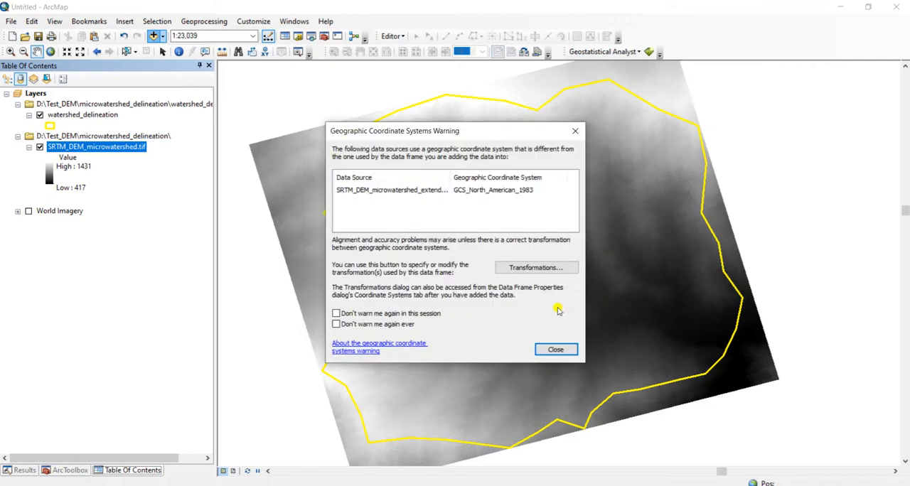
click(554, 347)
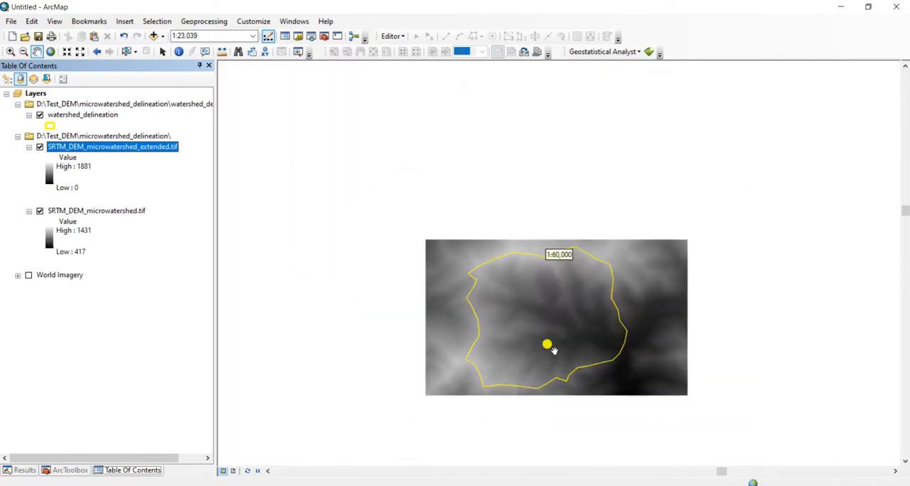
Remove the SRTM_DEM_microwatershed.tif layer from the map
right_click(128, 212)
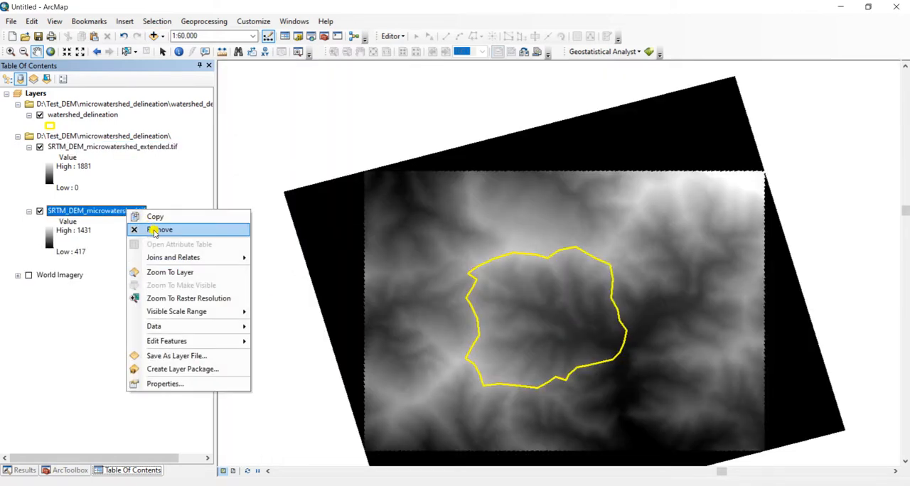
click(155, 229)
drag(463, 239, 445, 202)
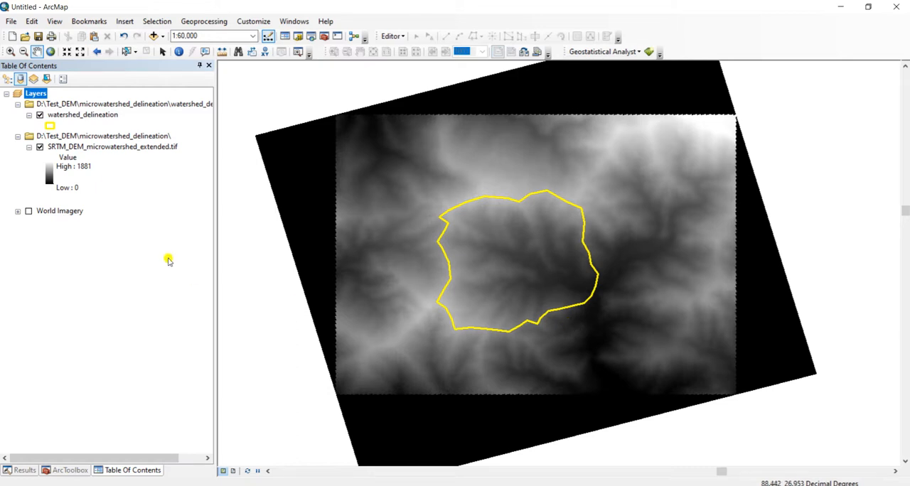
Start the Project Raster tool and choose SRTM_DEM_microwatershed_extended.tif as the input raster
click(71, 470)
double_click(90, 303)
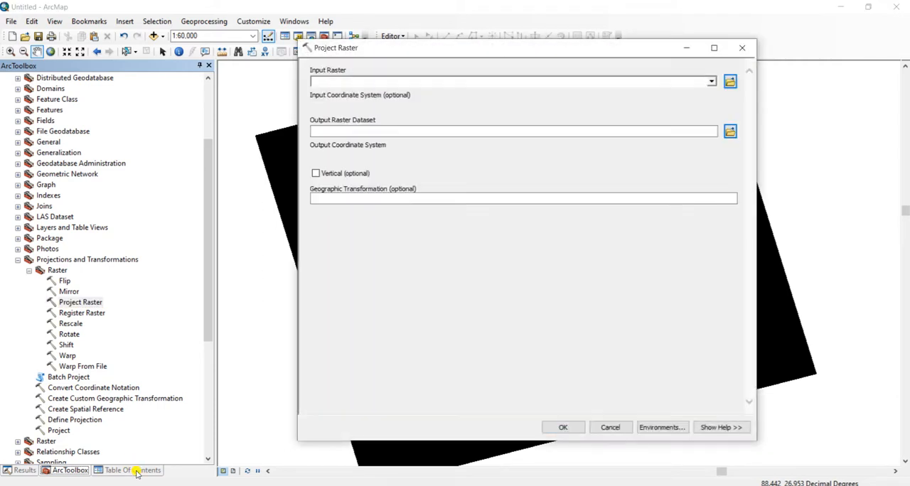
click(131, 471)
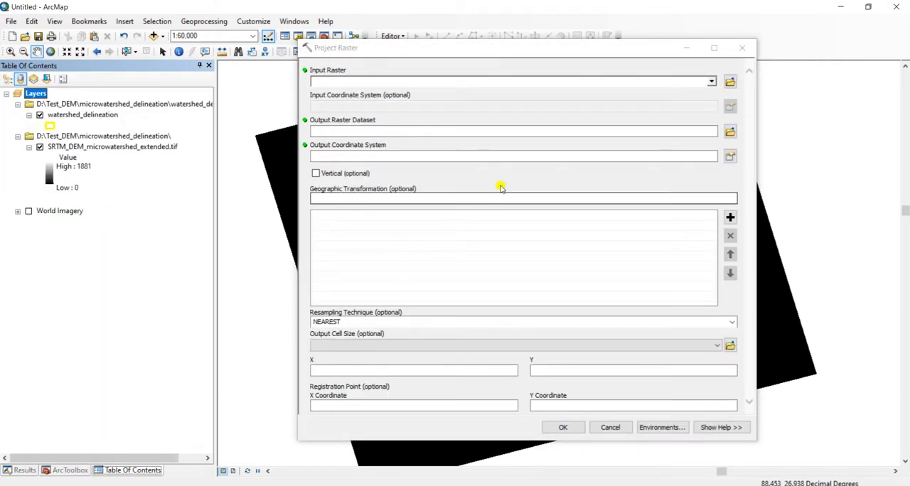
click(712, 81)
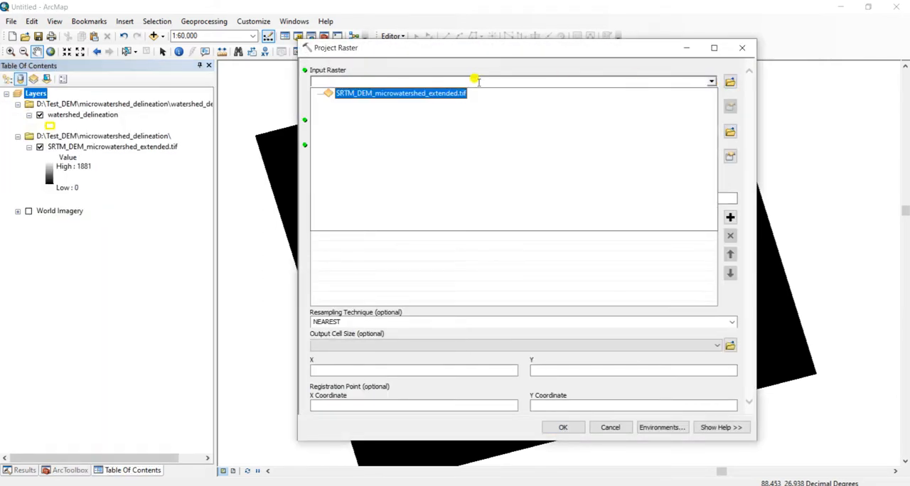
click(453, 94)
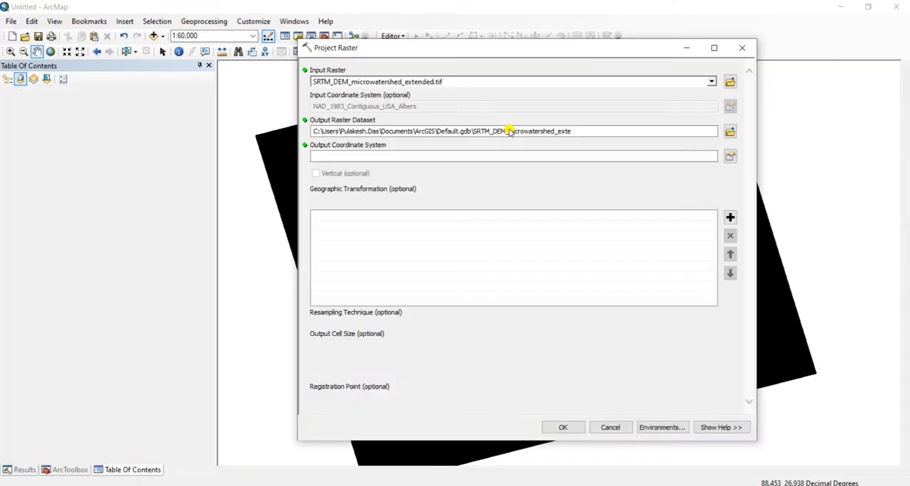
Set the output raster dataset to SRTM_DEM_microwatershed_extended_UTM.img in the D:\Test_DEM\microwatershed_delineation folder
click(731, 132)
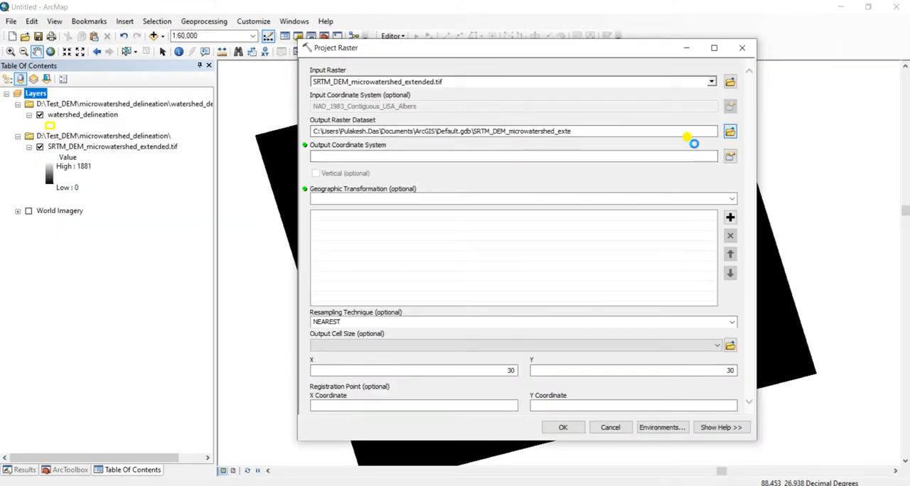
click(483, 170)
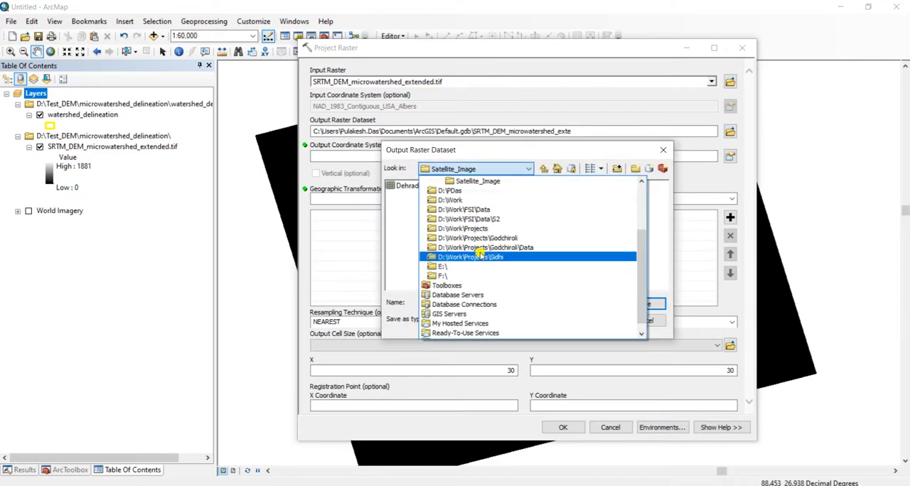
scroll(484, 242, up, 2)
click(448, 228)
double_click(411, 253)
double_click(431, 187)
click(481, 206)
drag(549, 305, 569, 312)
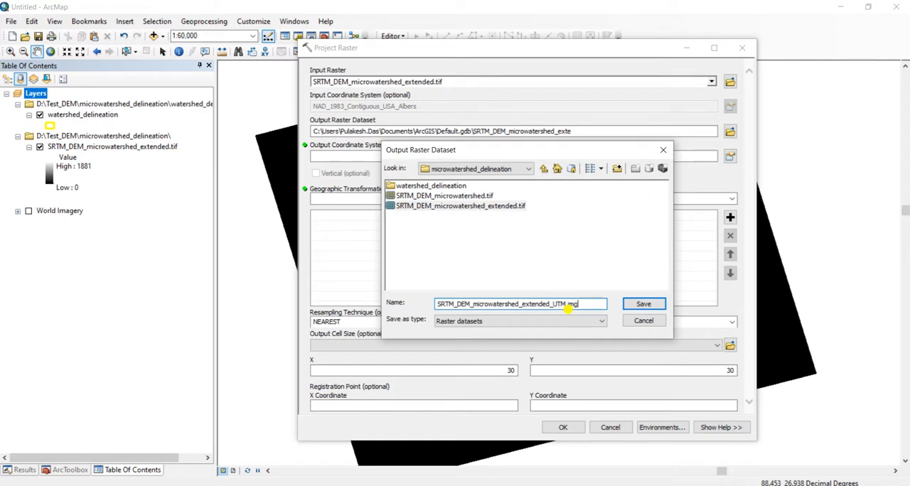
click(631, 304)
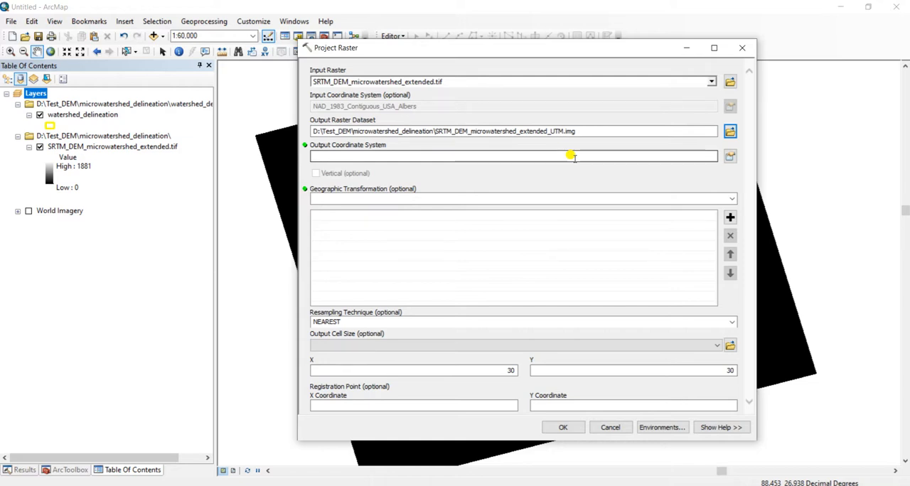
Open the output coordinate system selection, then search the web for "utm zone map of india" and view the ATM and UTM zone map
click(733, 159)
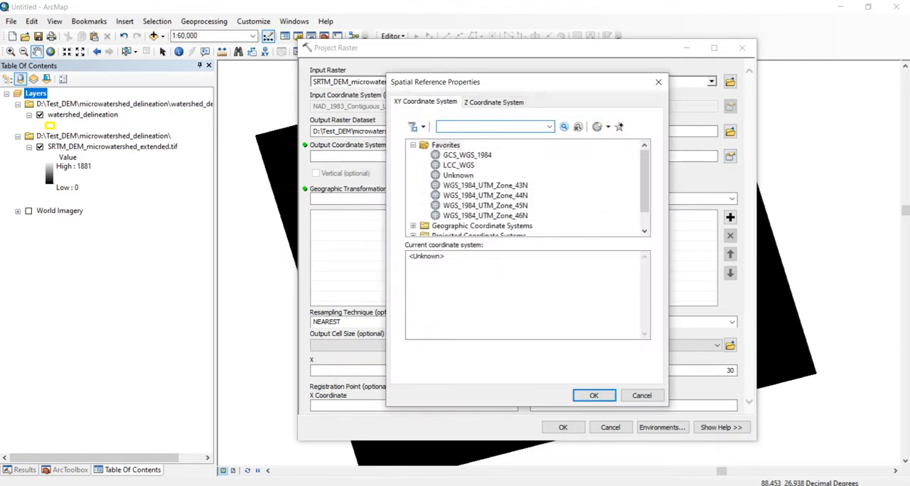
click(396, 435)
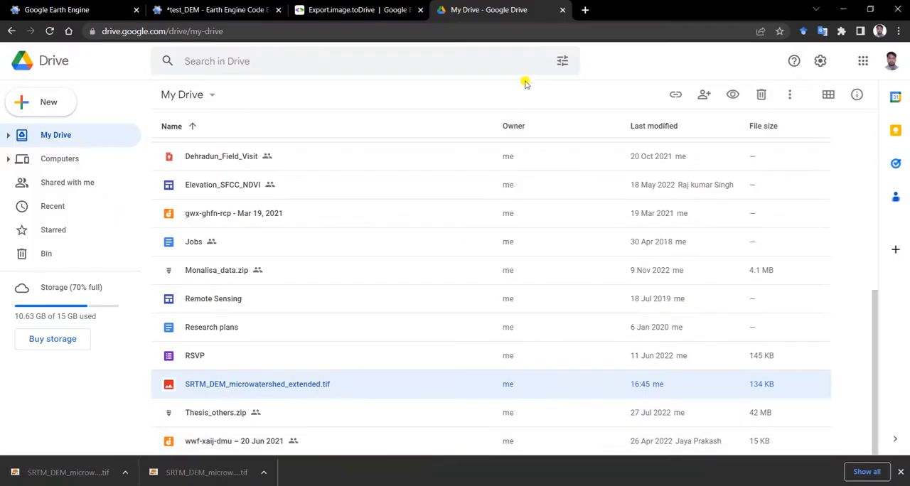
click(586, 11)
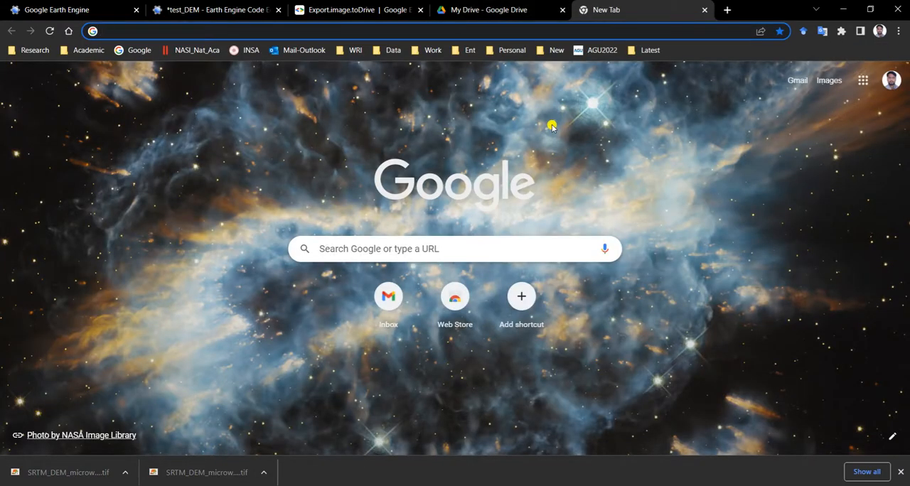
text(utm zone map of indi)
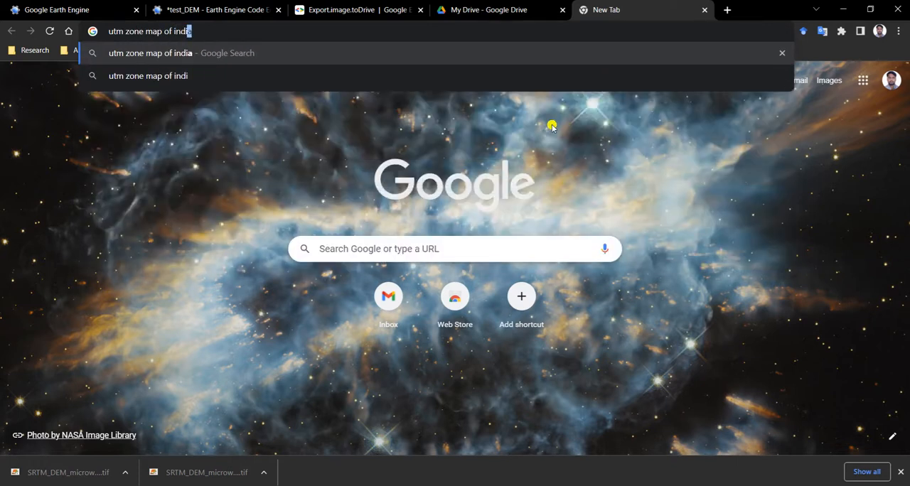
text(a)
key(Return)
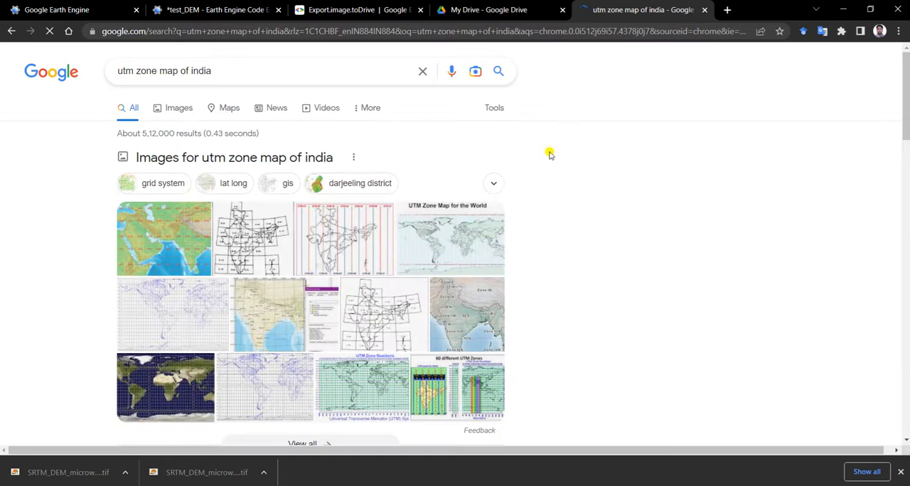
click(329, 233)
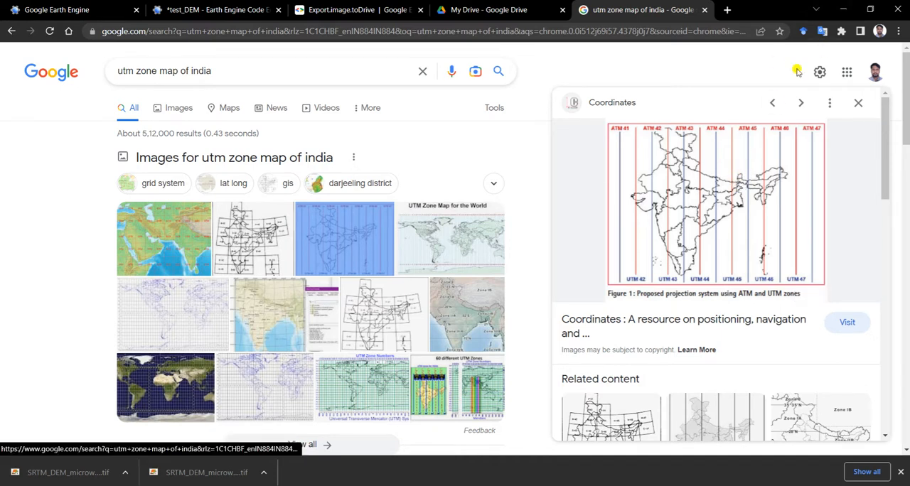
click(843, 9)
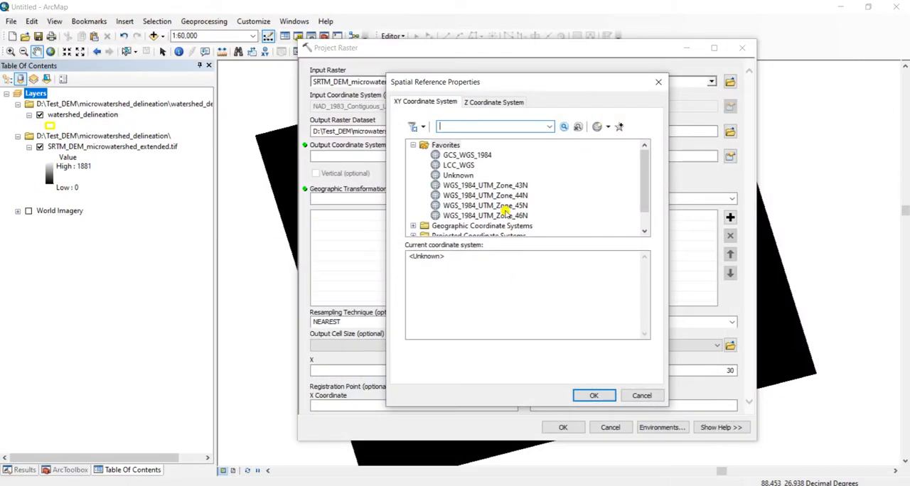
Set the output coordinate system to WGS 1984 UTM Zone 45N from the projected Northern Hemisphere systems and try to run Project Raster
click(473, 205)
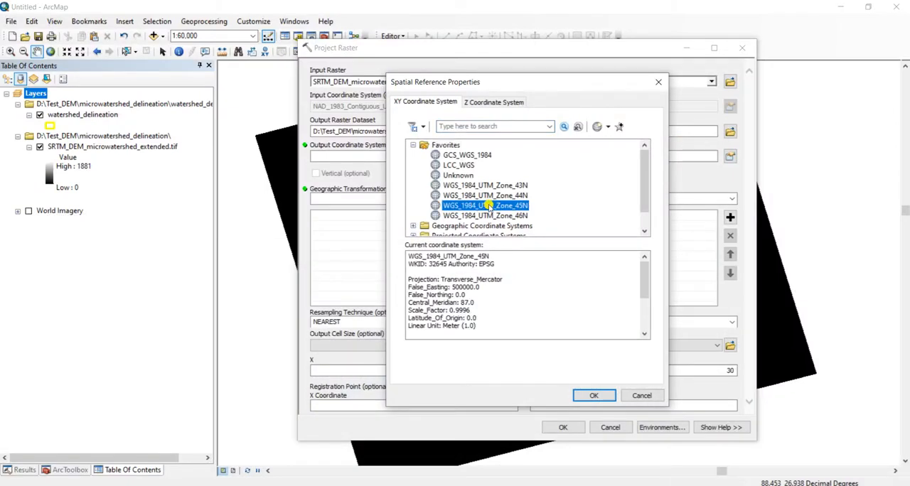
scroll(494, 202, down, 1)
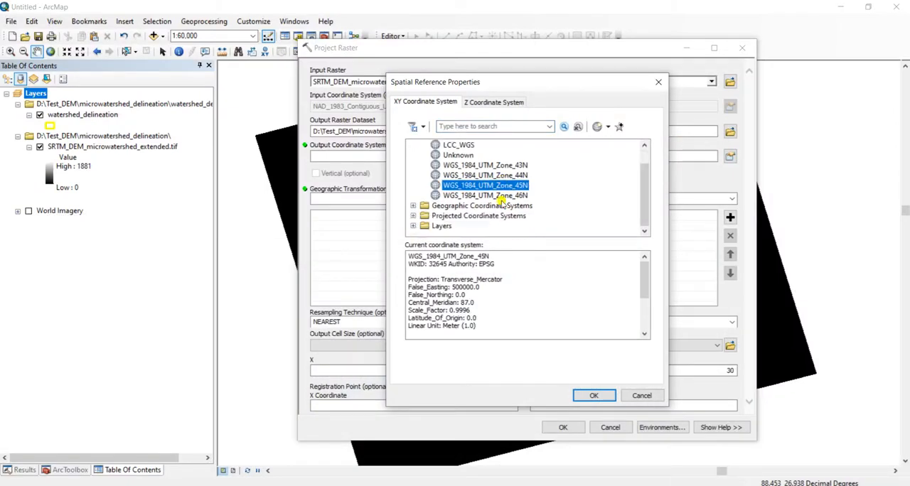
click(413, 215)
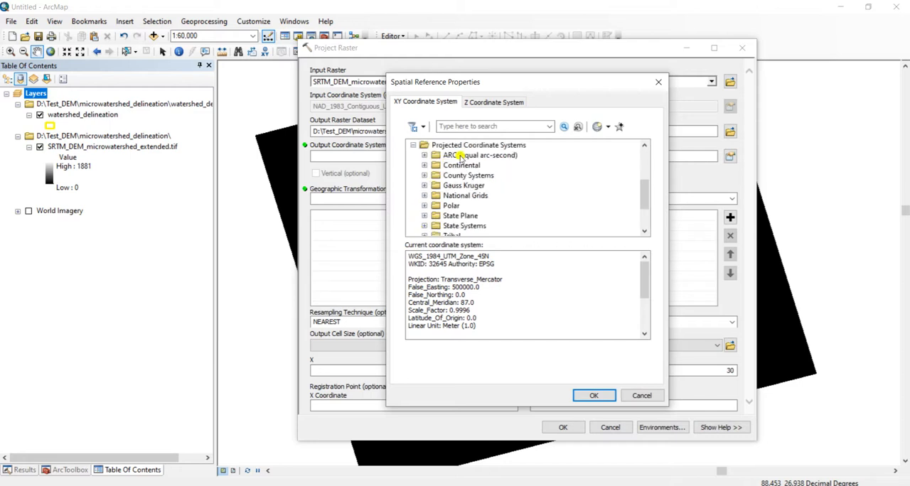
scroll(466, 195, down, 2)
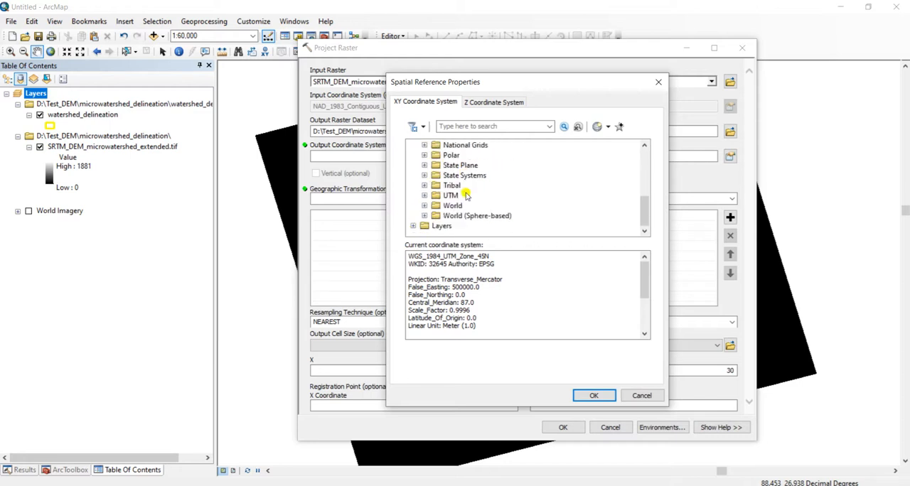
click(425, 195)
scroll(448, 206, down, 3)
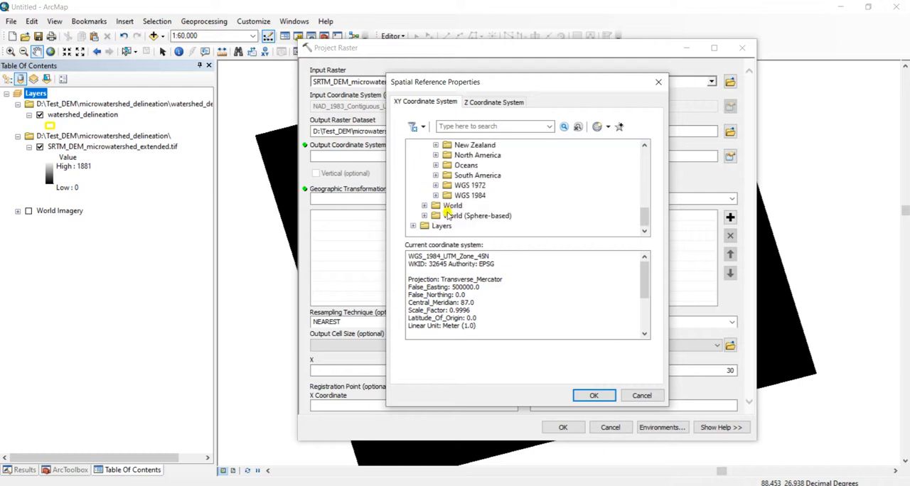
click(435, 195)
scroll(438, 198, down, 1)
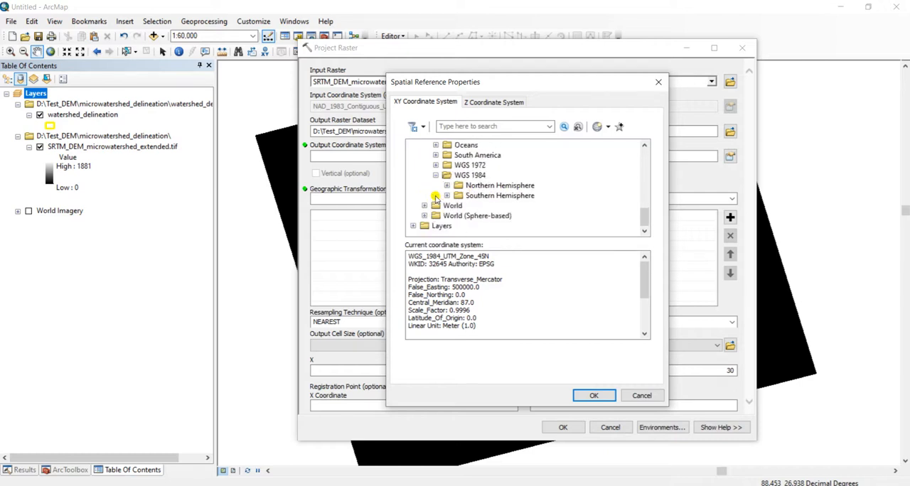
click(446, 185)
scroll(449, 188, down, 2)
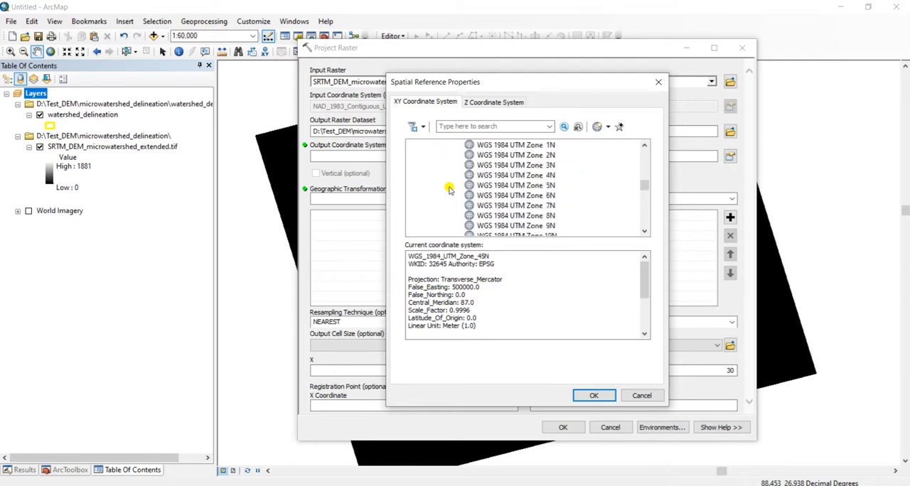
scroll(448, 189, down, 20)
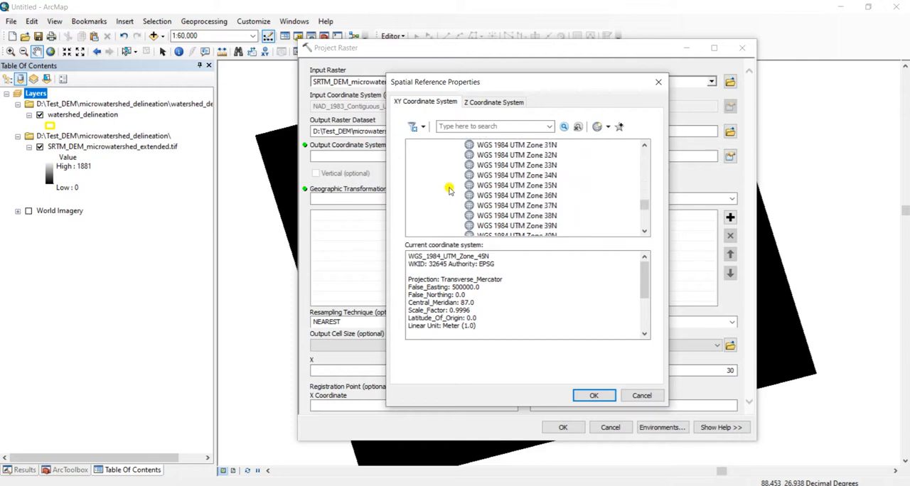
click(530, 195)
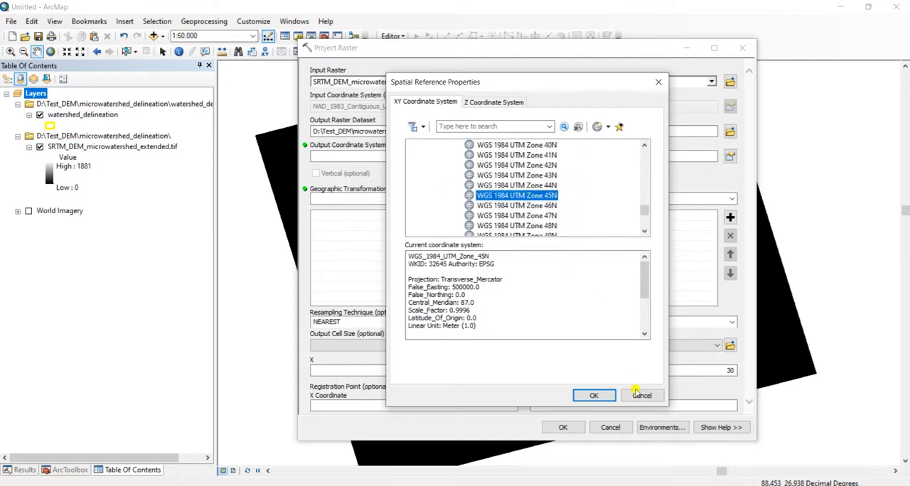
click(594, 397)
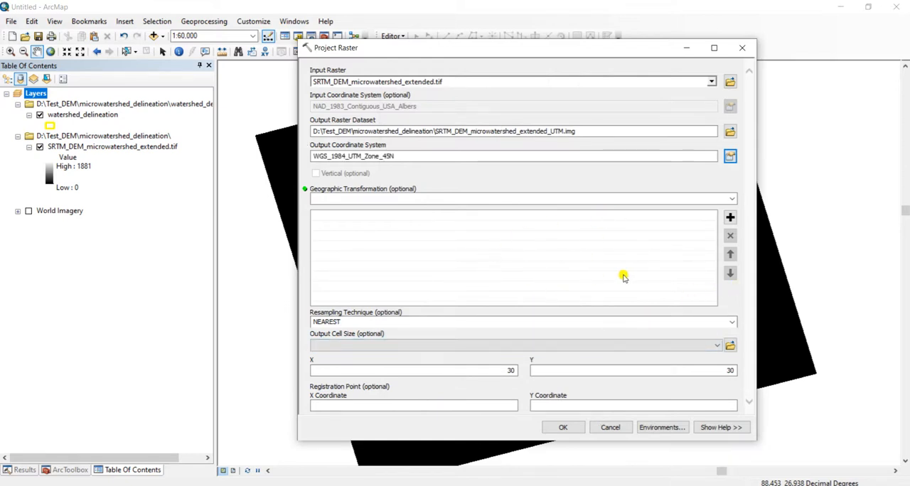
click(565, 428)
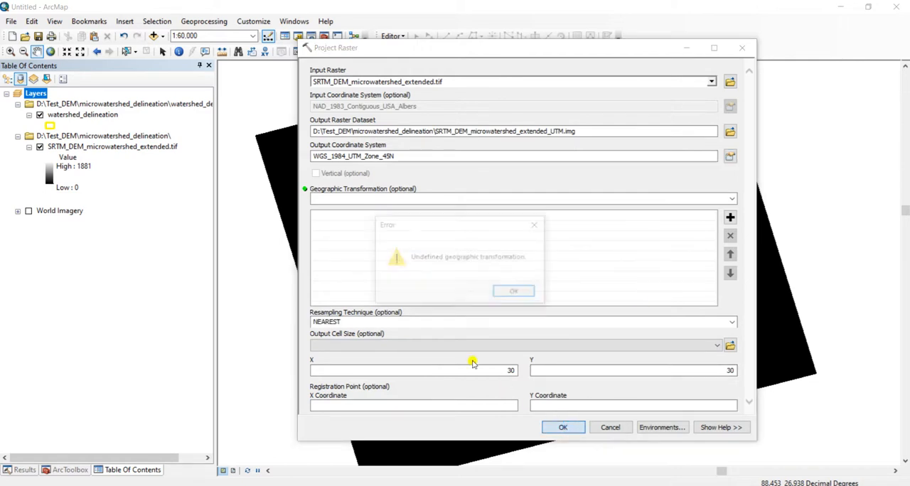
click(506, 292)
Choose NAD_1983_To_WGS_1984_5 as the geographic transformation and run Project Raster
click(732, 199)
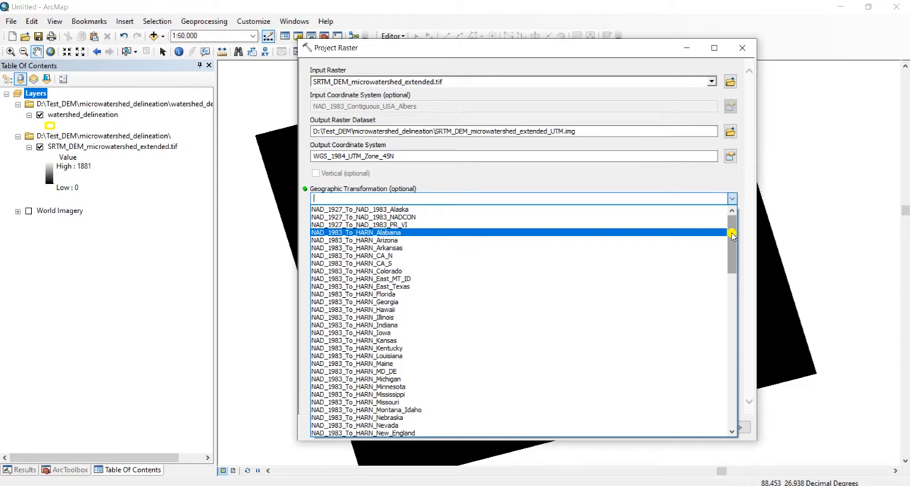
drag(732, 241, 736, 403)
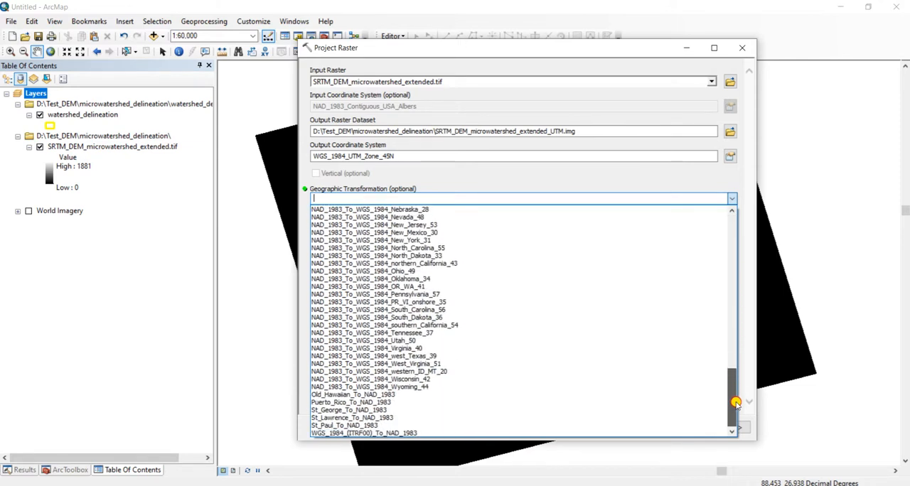
drag(738, 393, 727, 331)
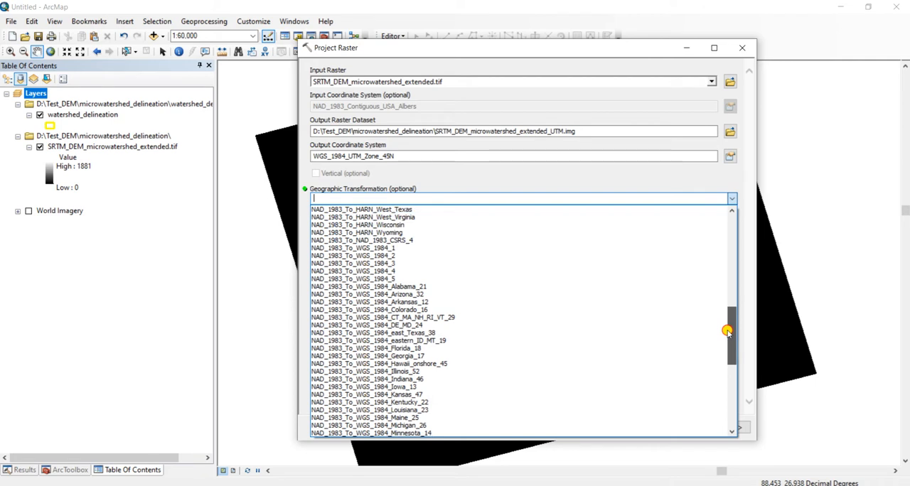
drag(727, 332, 731, 405)
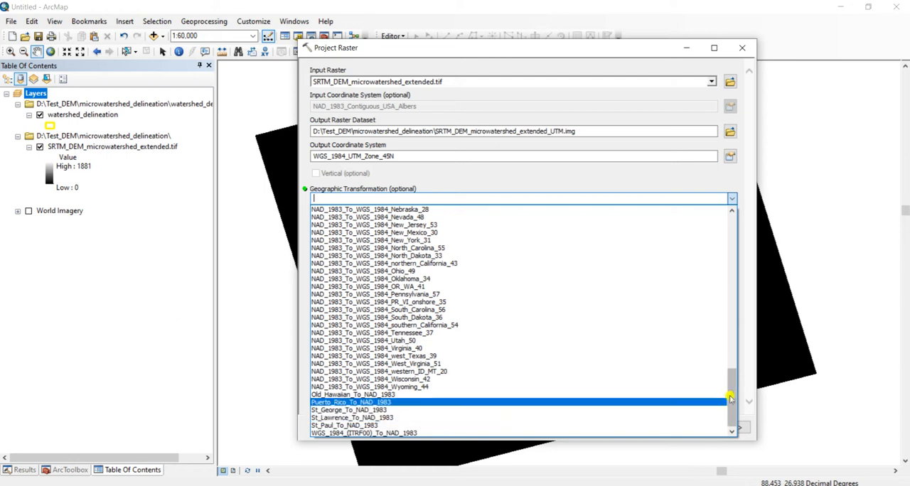
drag(735, 381, 733, 402)
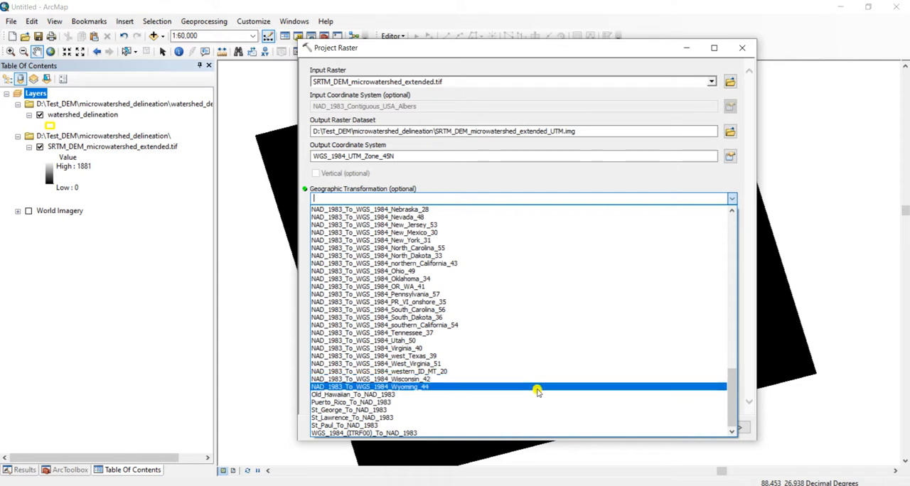
scroll(540, 390, up, 15)
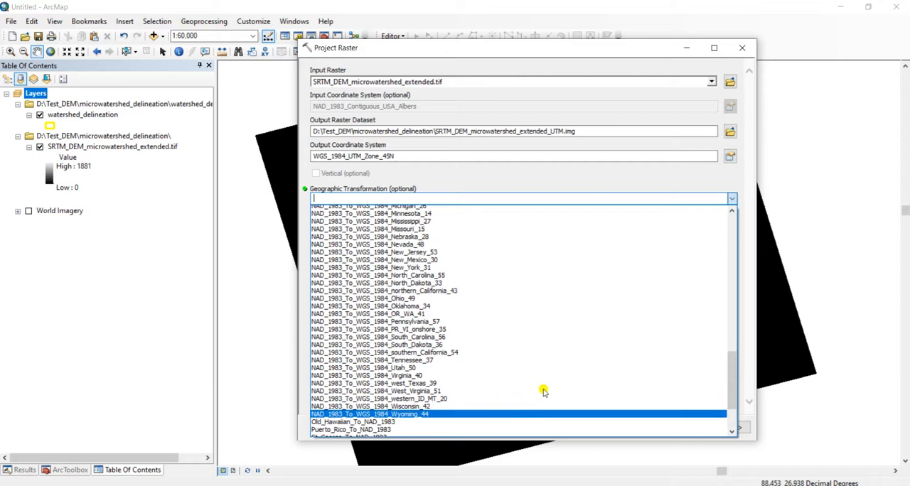
drag(727, 335, 732, 231)
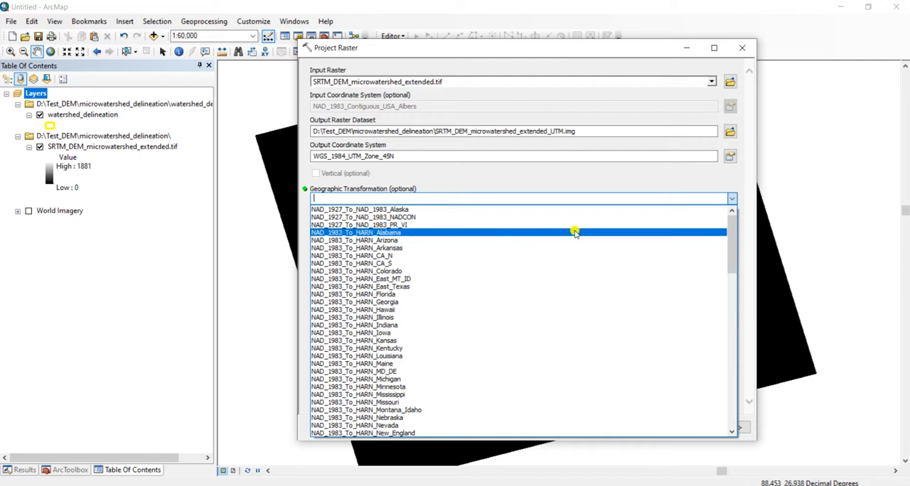
drag(728, 233, 728, 319)
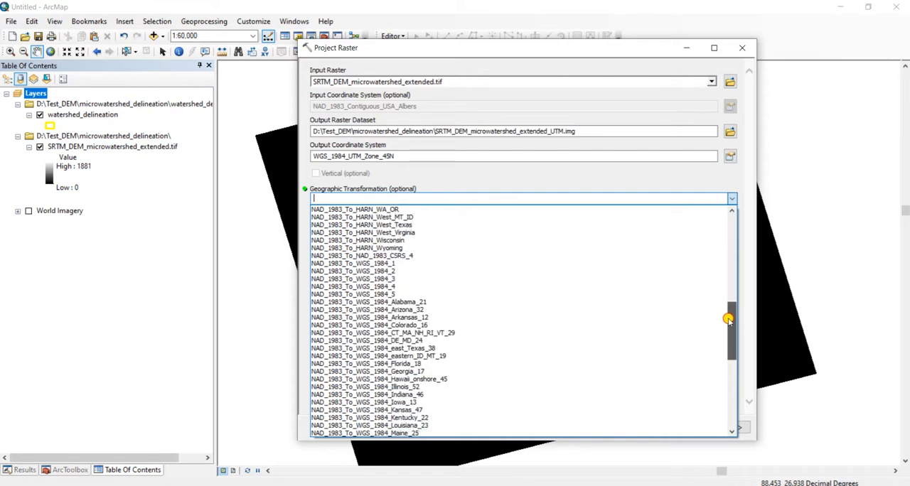
drag(728, 320, 729, 321)
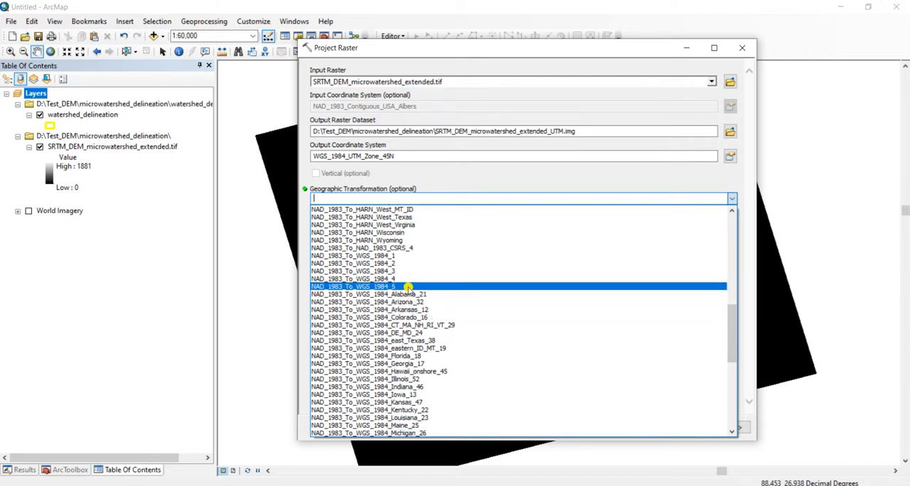
mouse_move(732, 331)
mouse_down()
mouse_move(735, 398)
mouse_move(730, 323)
mouse_up()
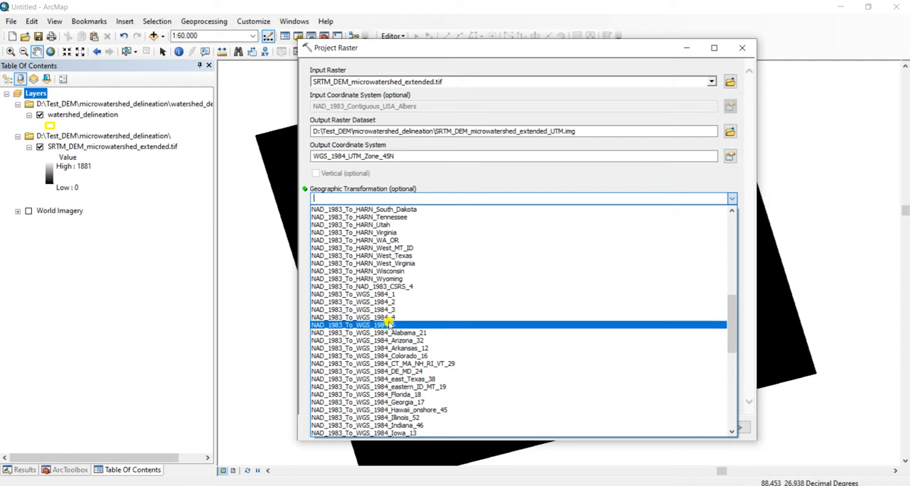
click(387, 324)
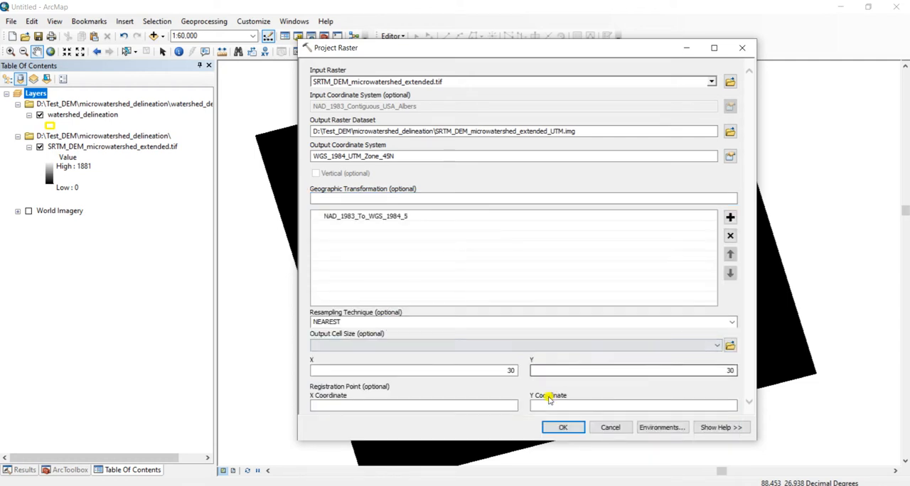
click(562, 427)
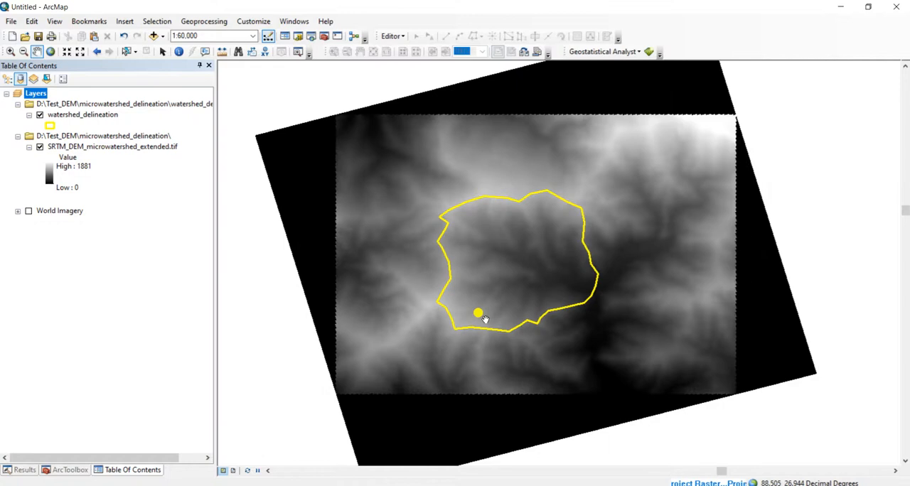
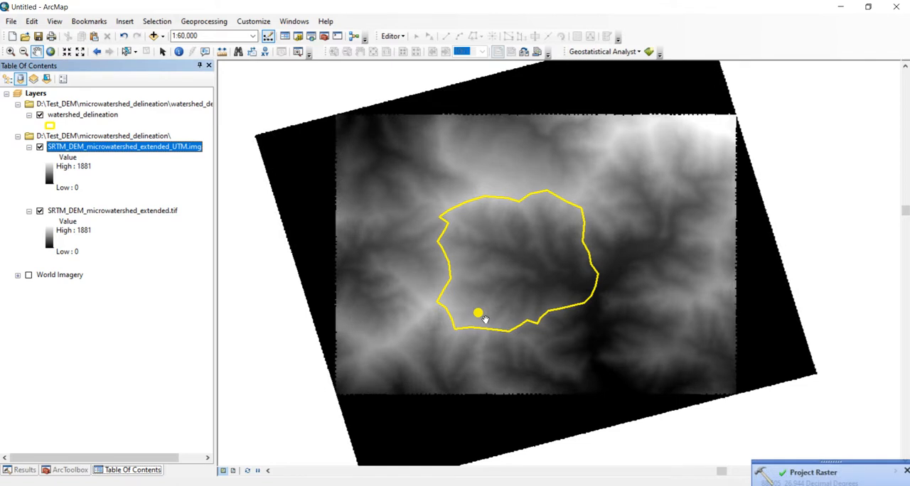
Remove the SRTM_DEM_microwatershed_extended.tif layer and apply a red-yellow-cyan-blue color ramp to the UTM-projected DEM
right_click(115, 214)
click(151, 234)
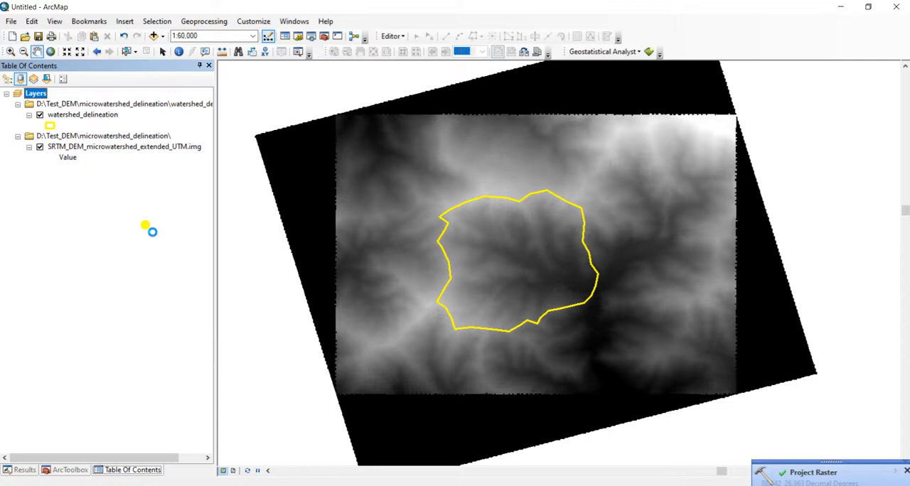
click(49, 175)
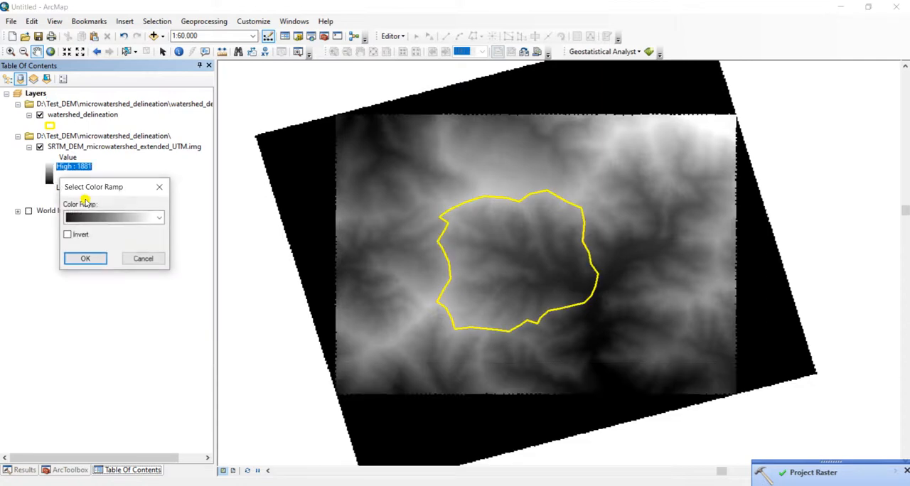
click(159, 218)
click(108, 252)
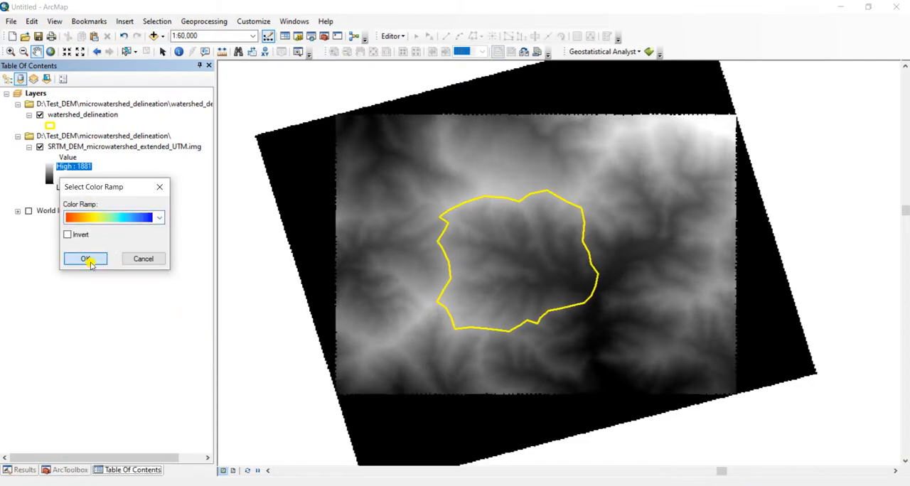
click(86, 259)
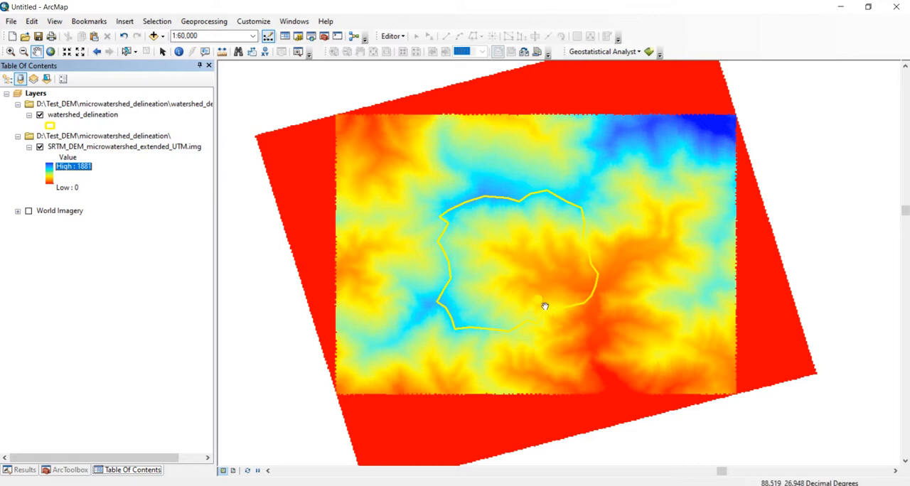
Check the source properties of SRTM_DEM_microwatershed_extended_UTM.img for its coordinate system and linear unit
right_click(127, 147)
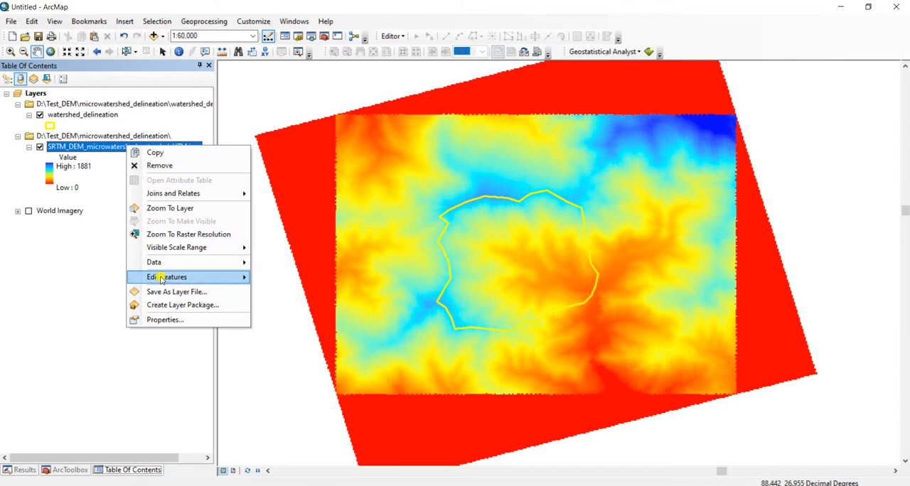
click(172, 321)
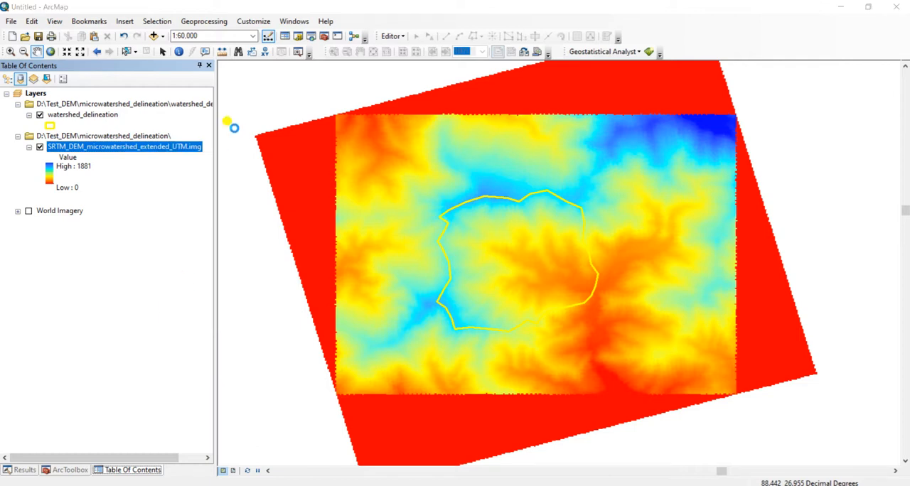
drag(591, 169, 592, 212)
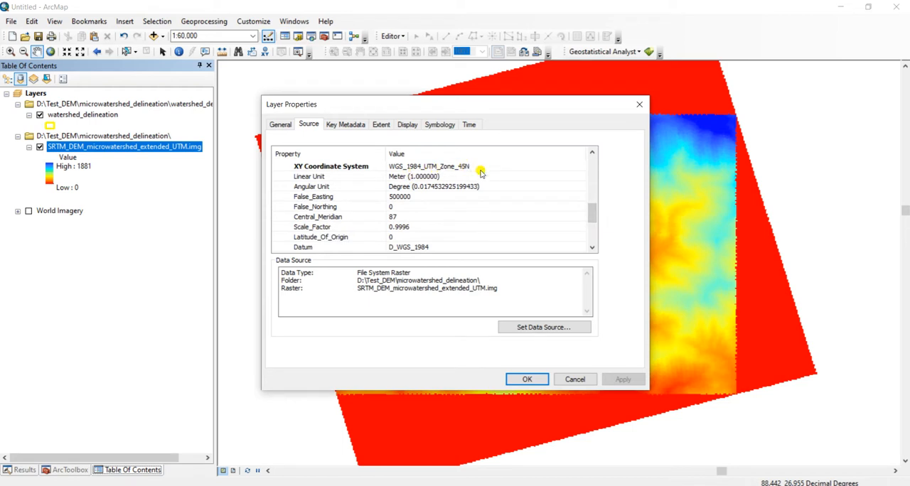
click(575, 379)
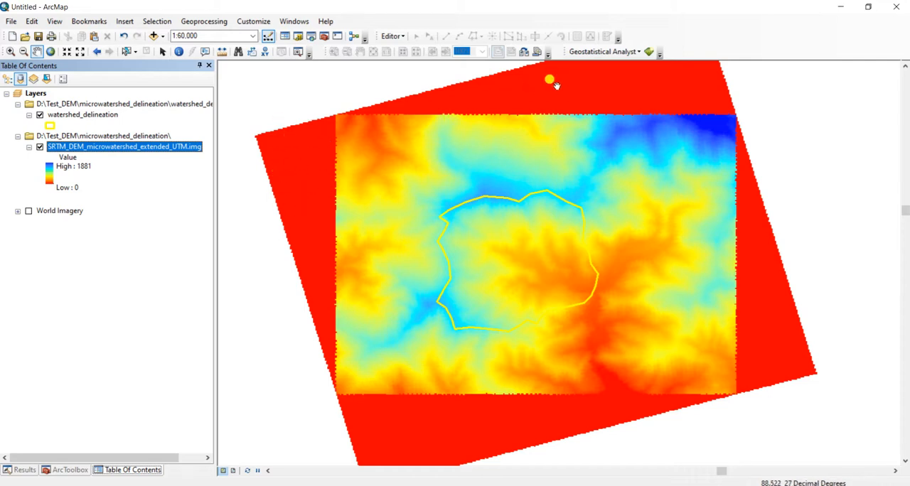
Identify the pixel values at several points in the border areas surrounding the rectangular DEM data
click(178, 51)
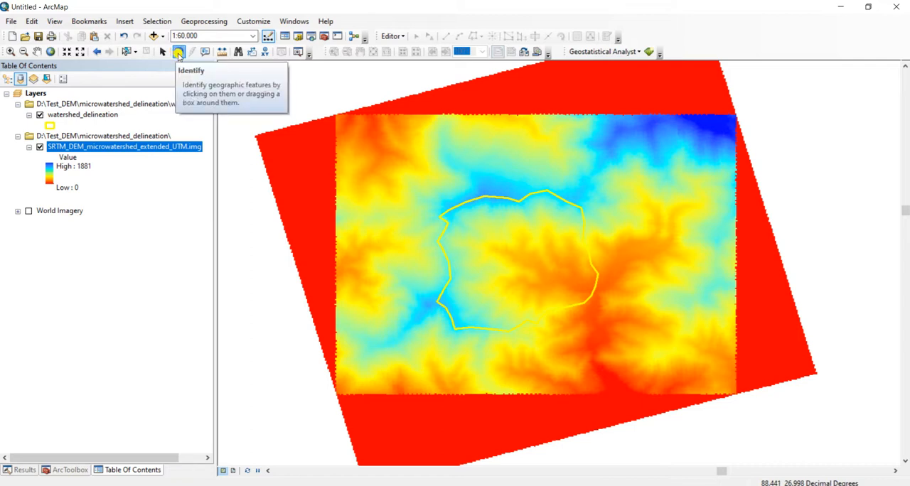
click(297, 168)
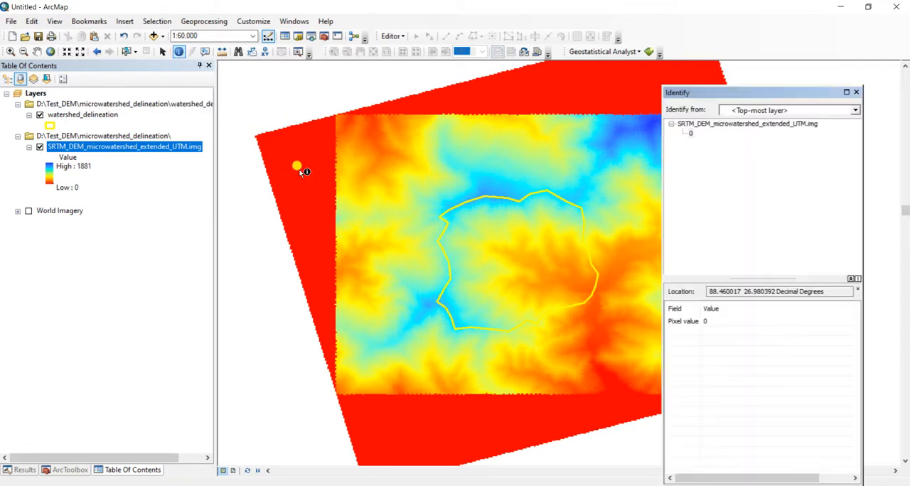
click(573, 104)
click(529, 406)
click(856, 92)
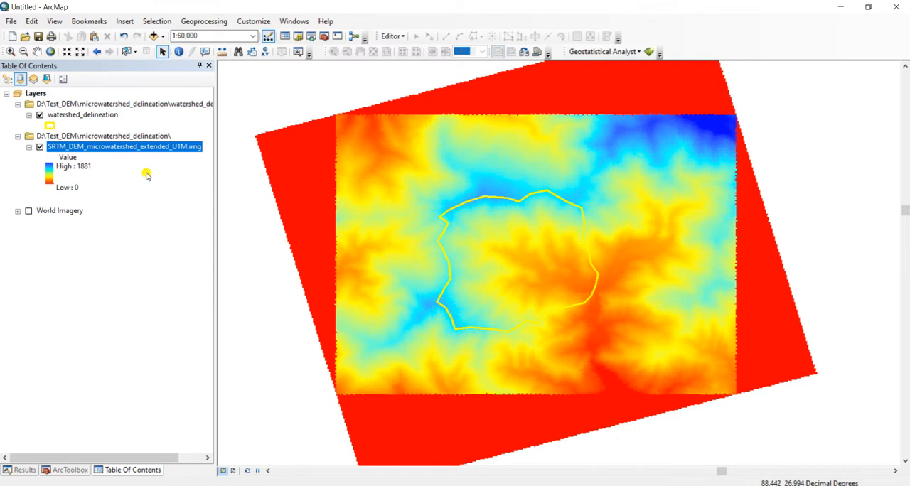
Browse the Catalog to the contents of the D:\Test_DEM\microwatershed_delineation folder
click(300, 37)
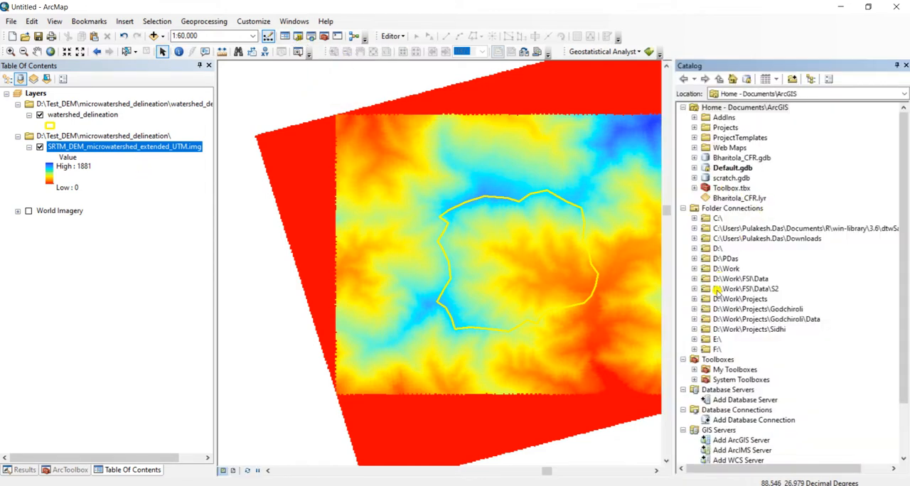
click(703, 249)
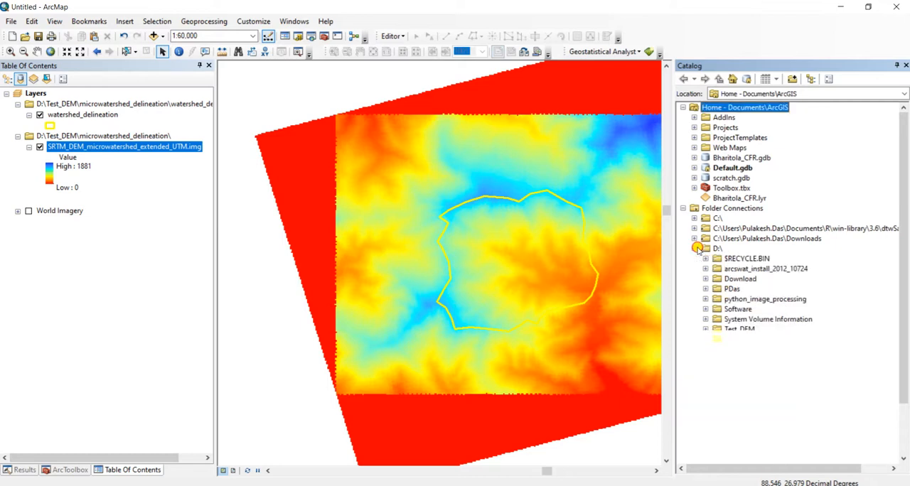
click(706, 330)
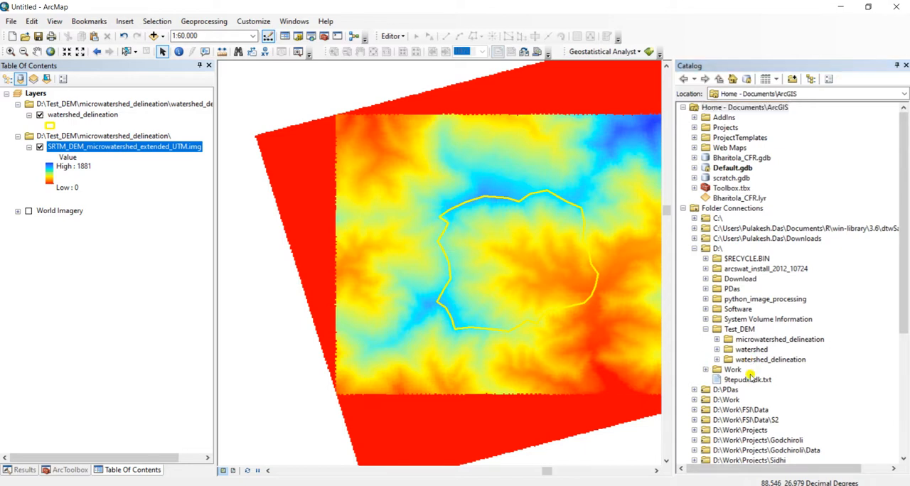
click(717, 340)
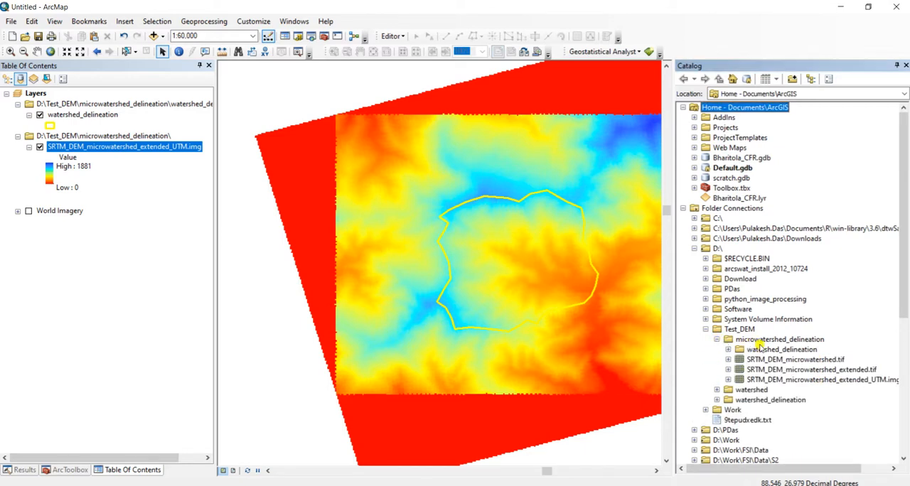
Start a new point shapefile named polygon_microwatershed in the microwatershed_delineation folder
right_click(765, 341)
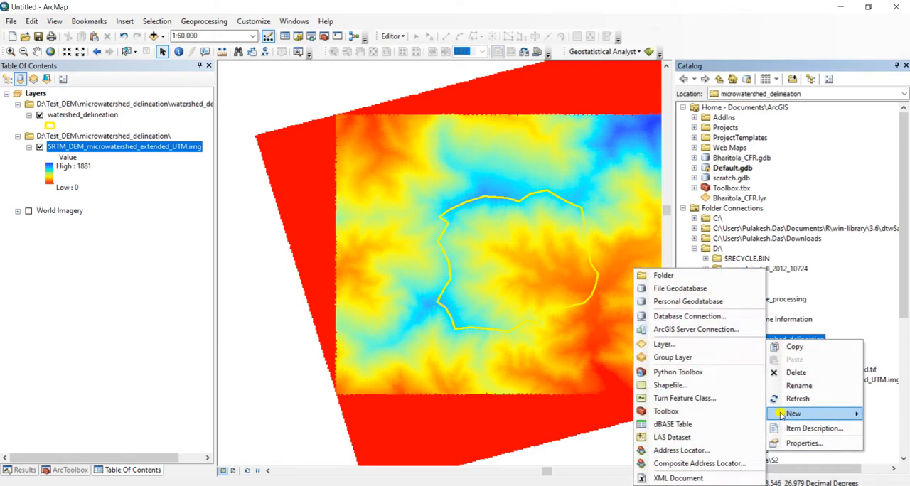
click(715, 389)
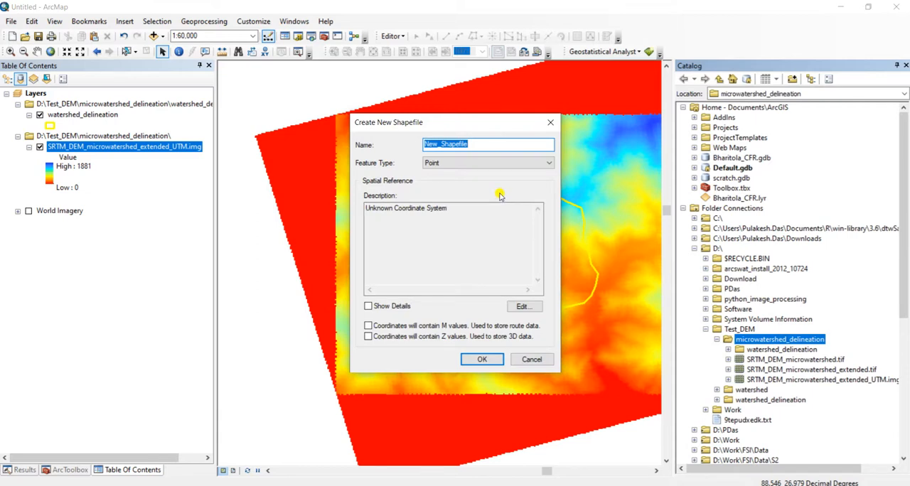
text(polygon_microwatershed)
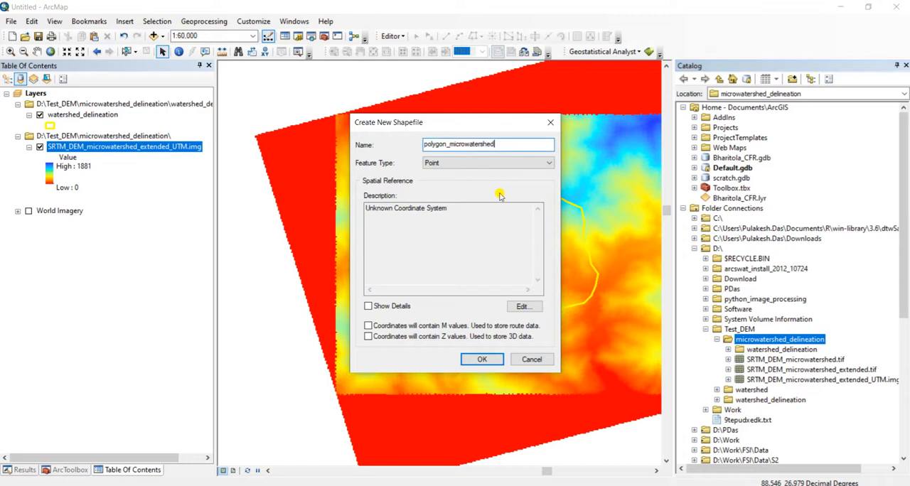
Import the coordinate system from SRTM_DEM_microwatershed_extended_UTM.img and create the point shapefile
click(523, 307)
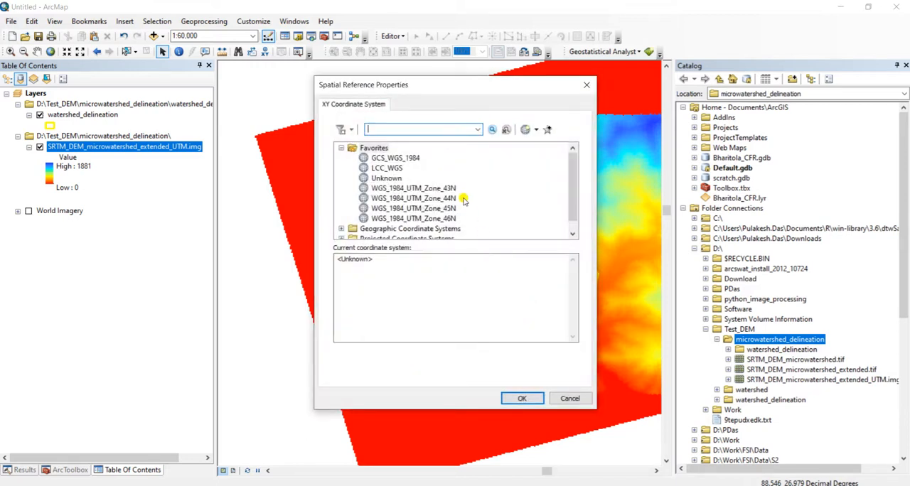
click(530, 130)
click(548, 157)
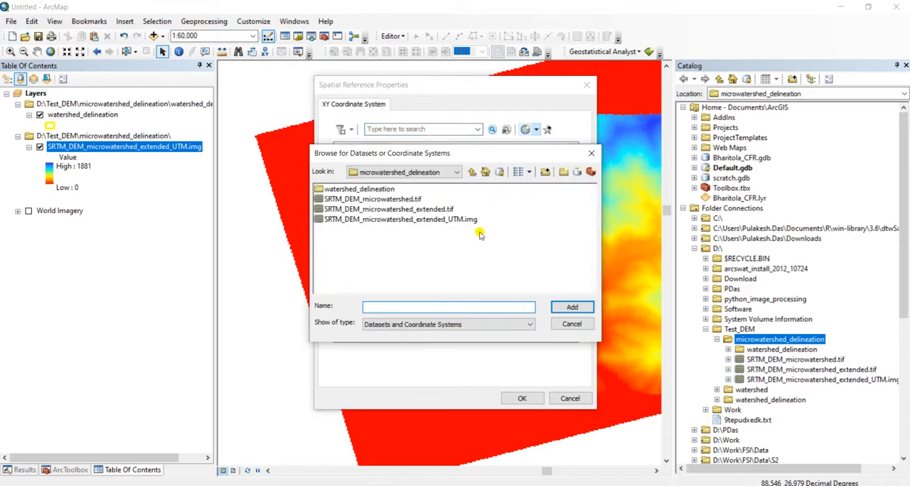
click(462, 220)
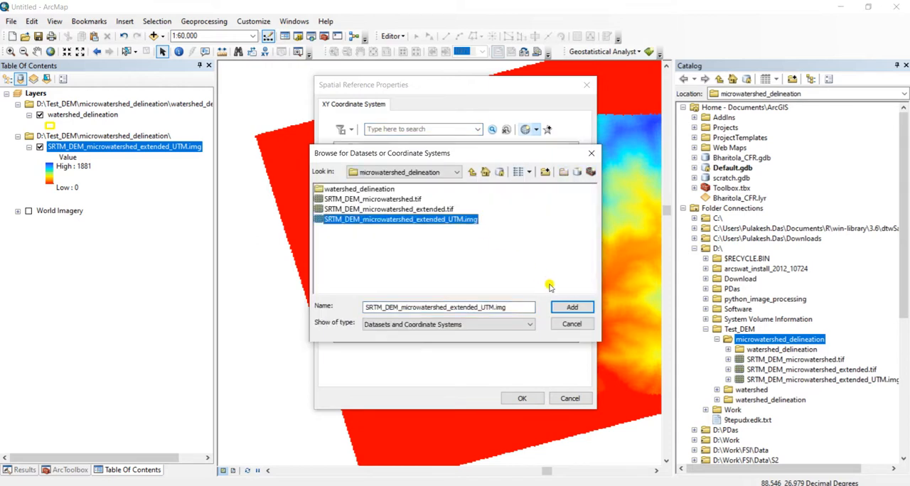
click(572, 307)
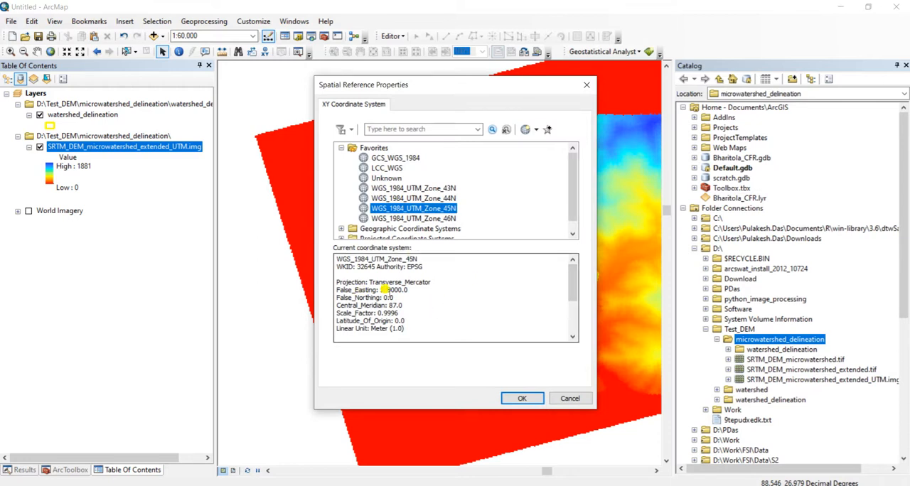
click(524, 398)
click(483, 359)
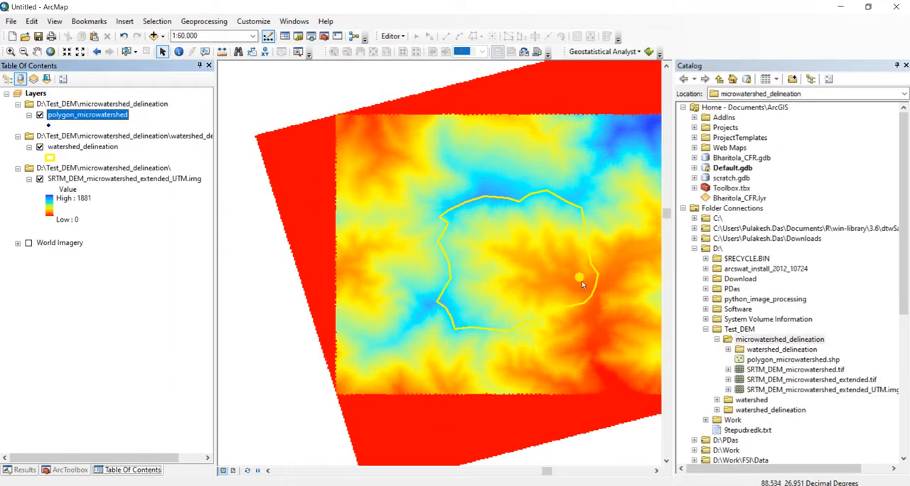
Delete the point shapefile polygon_microwatershed.shp from the microwatershed_delineation folder
click(773, 359)
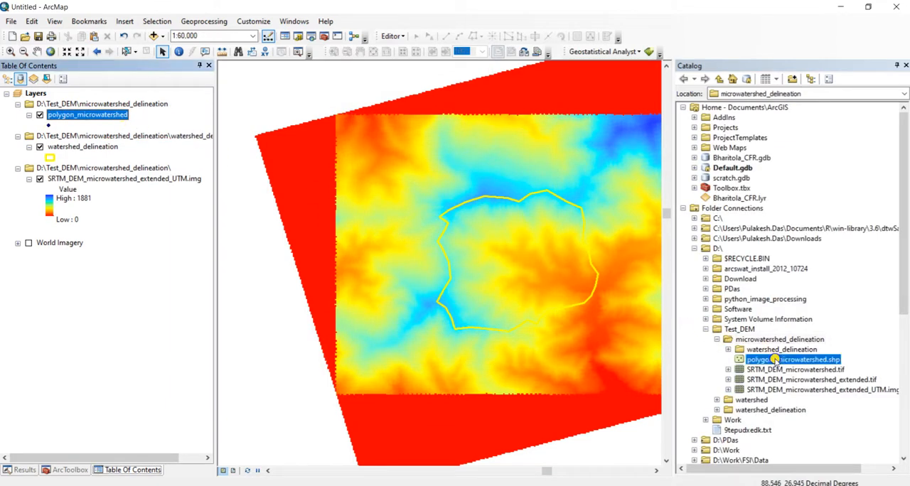
right_click(775, 359)
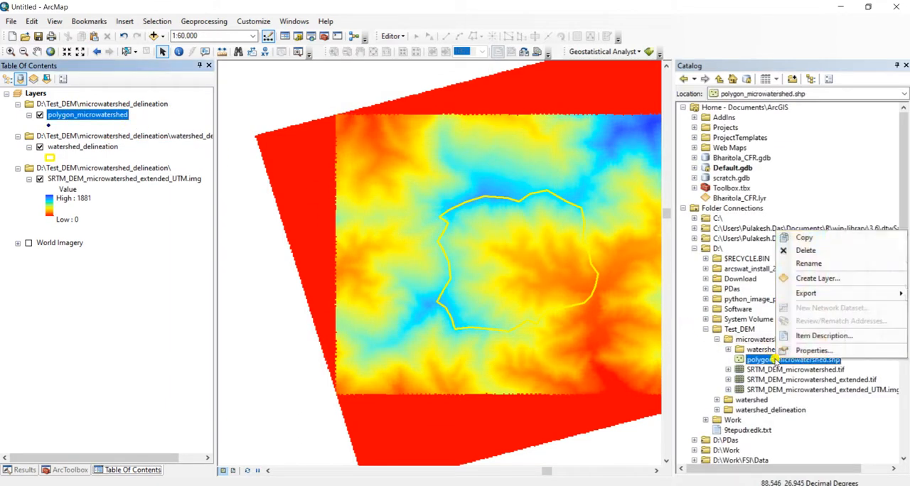
click(811, 251)
click(497, 277)
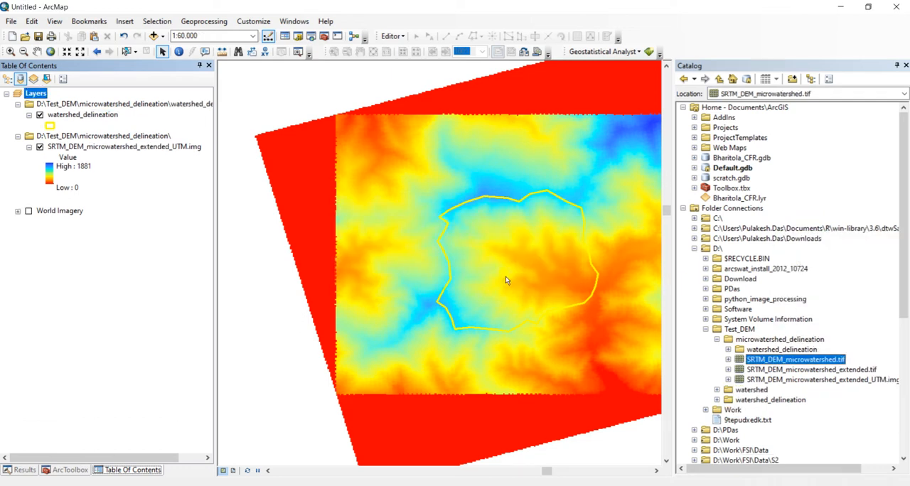
Start a new shapefile in the microwatershed_delineation folder, naming it polygon_microwatershed with the Polygon feature type
right_click(775, 341)
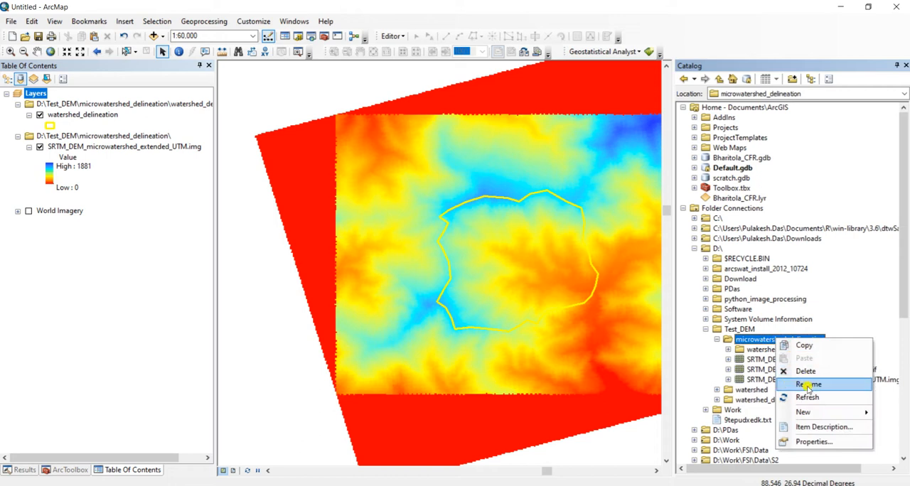
mouse_move(813, 412)
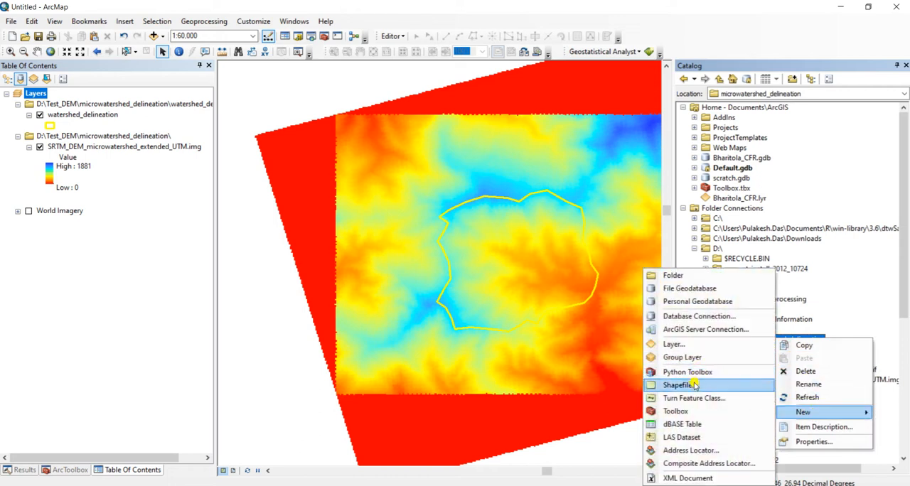
click(701, 385)
text(polygon_microwatershed)
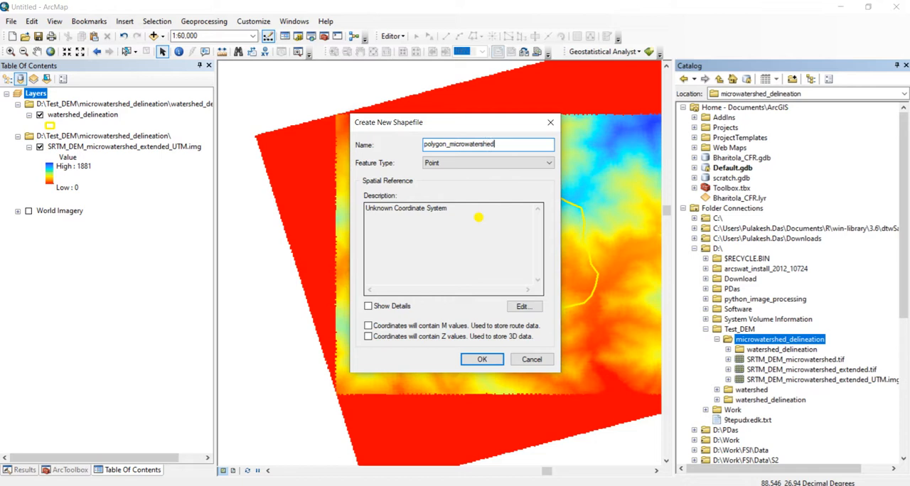
click(472, 165)
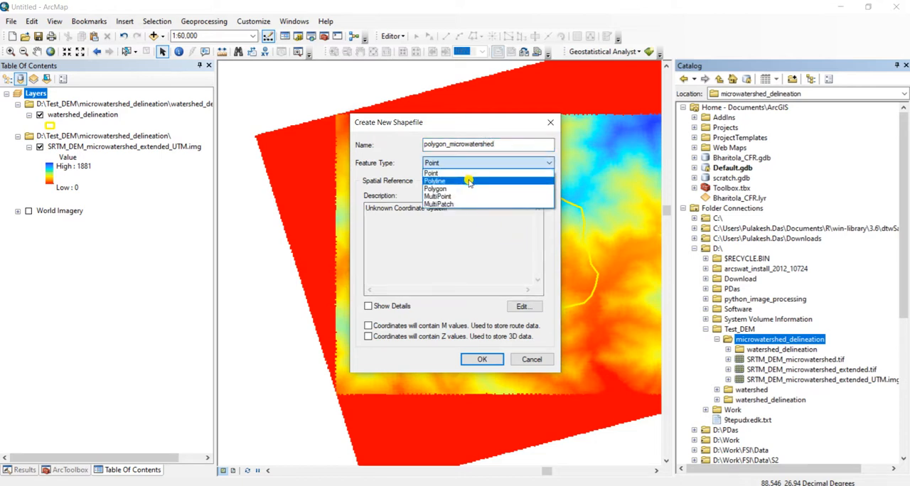
click(467, 189)
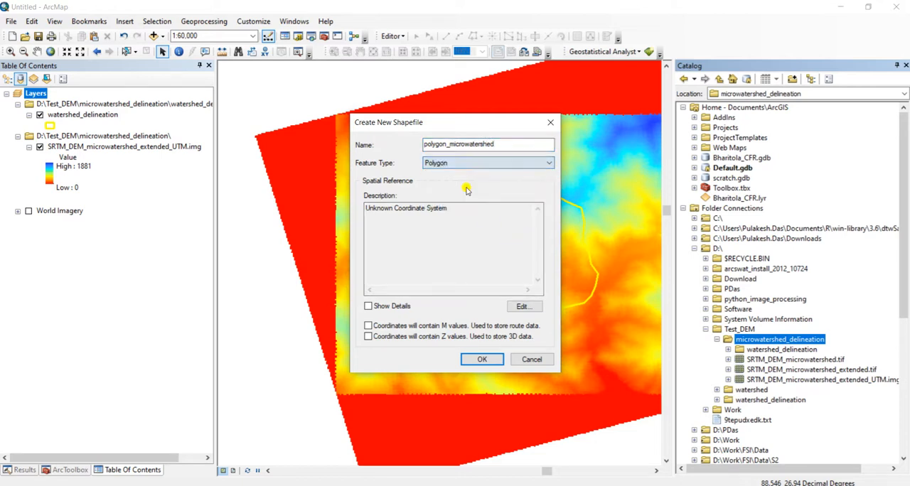
Set the polygon shapefile's spatial reference to WGS_1984_UTM_Zone_45N by importing it from SRTM_DEM_microwatershed_extended_UTM.img
click(523, 306)
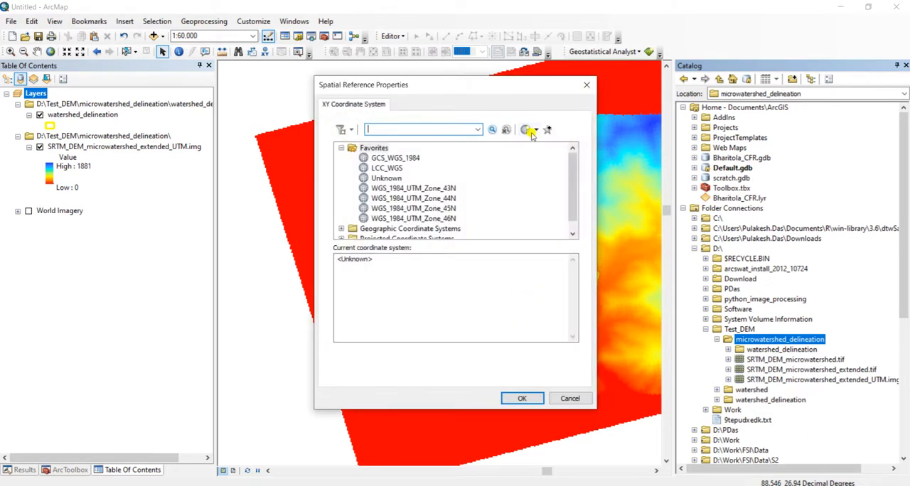
click(536, 132)
click(545, 158)
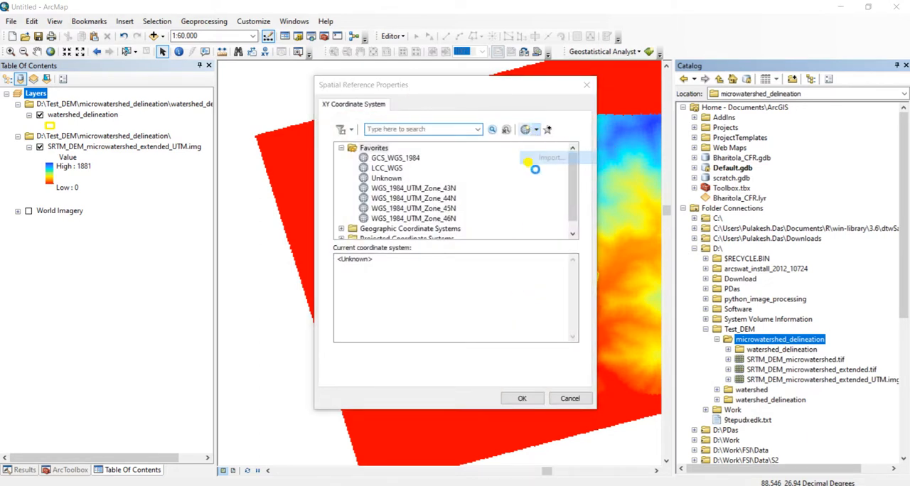
click(463, 219)
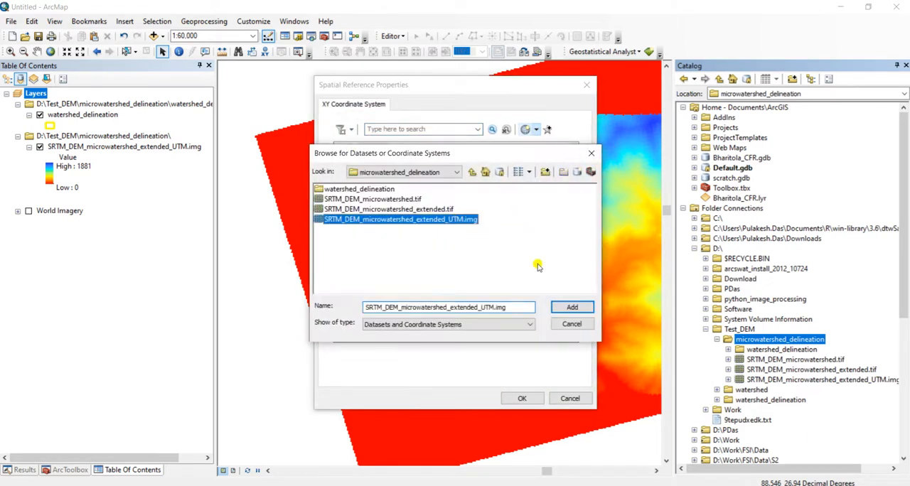
click(572, 307)
click(526, 399)
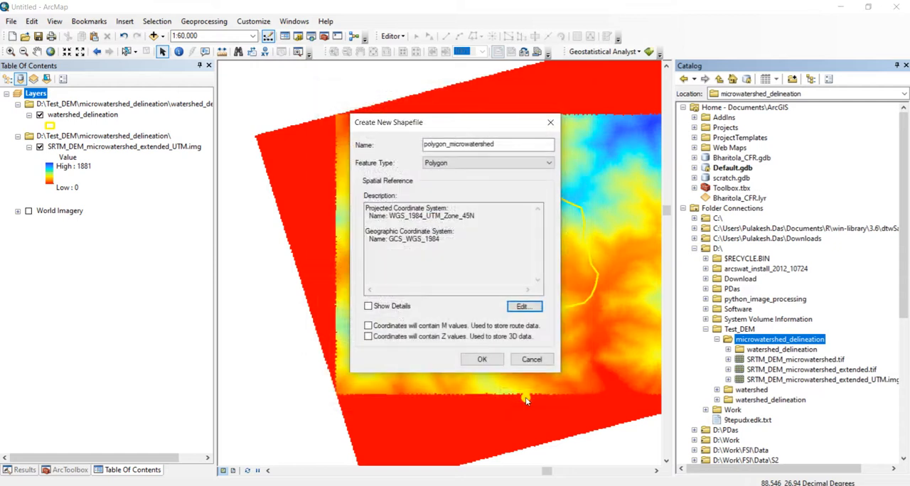
Create the polygon_microwatershed shapefile and hide the watershed_delineation layer so the whole DEM extent is unobstructed
click(482, 359)
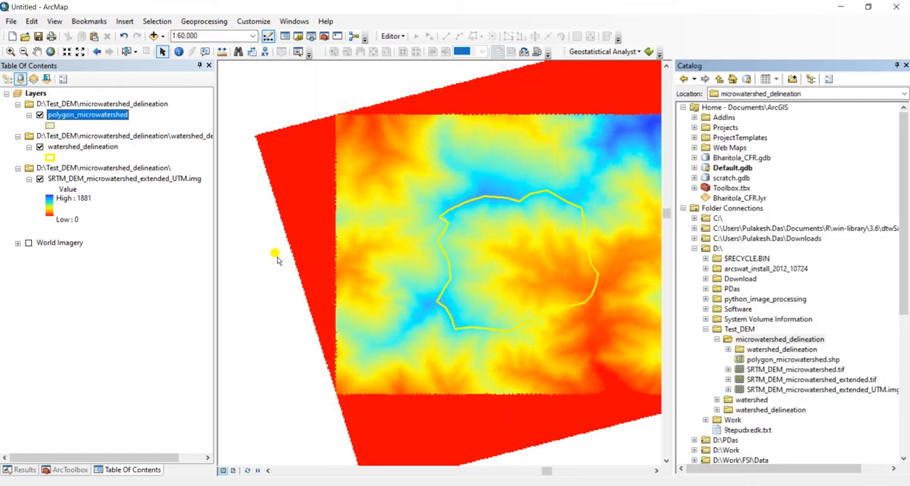
click(37, 51)
drag(493, 178, 397, 177)
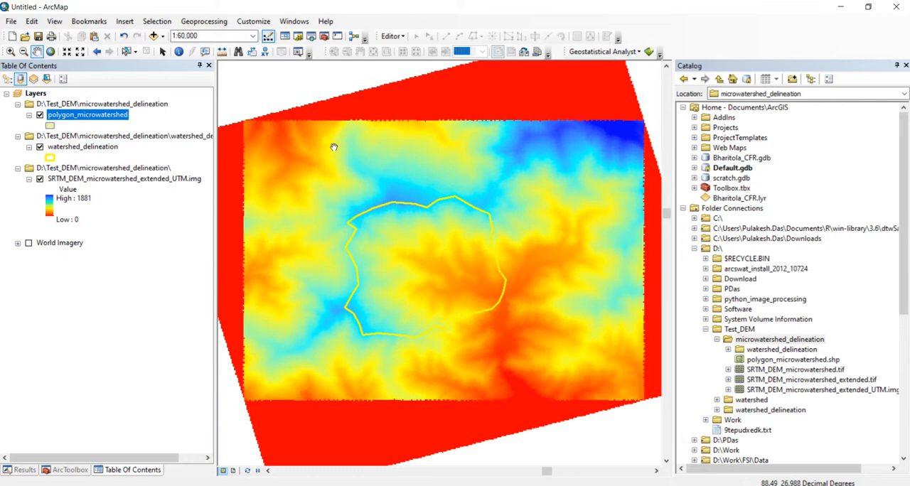
click(40, 147)
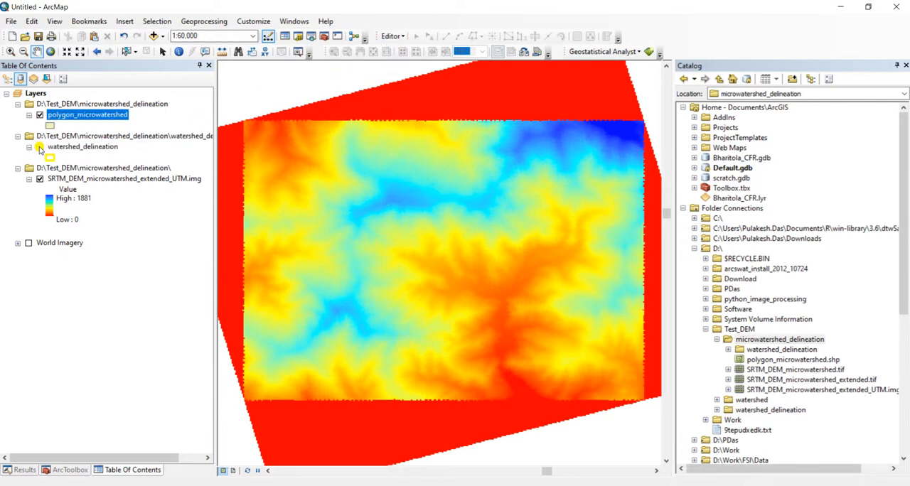
Start an edit session on the polygon_microwatershed layer
click(393, 36)
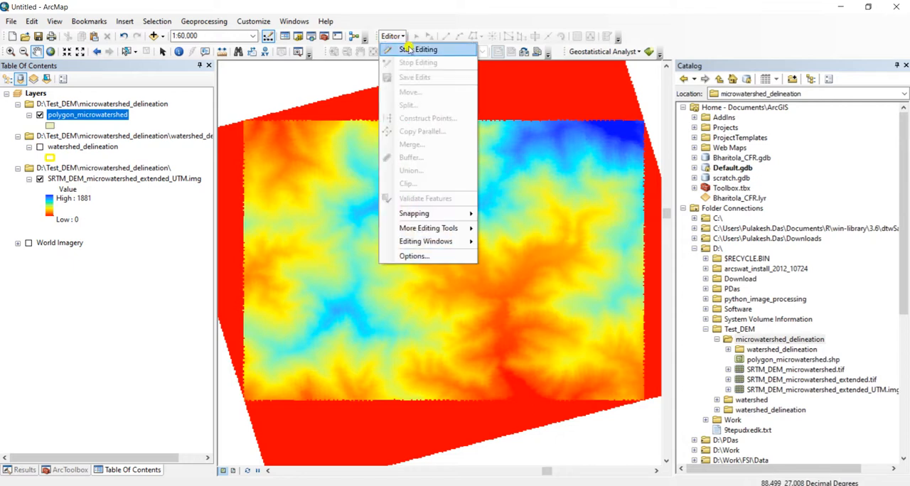
click(407, 55)
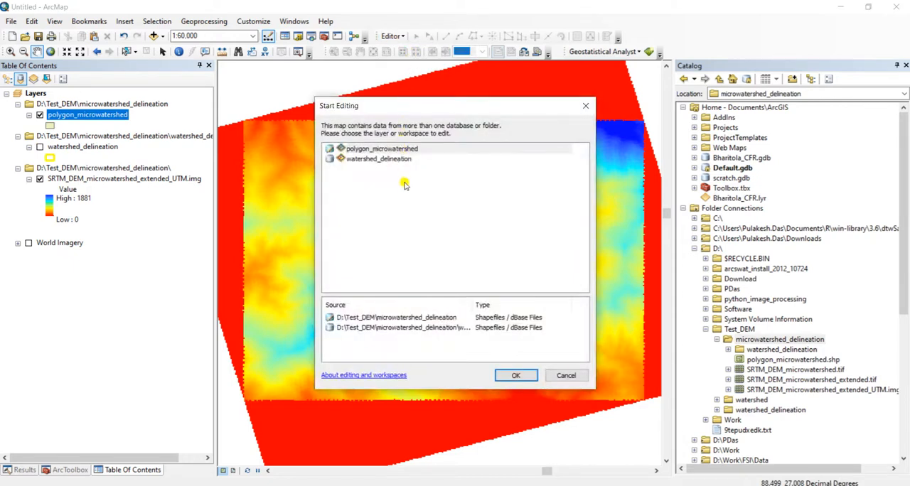
click(397, 150)
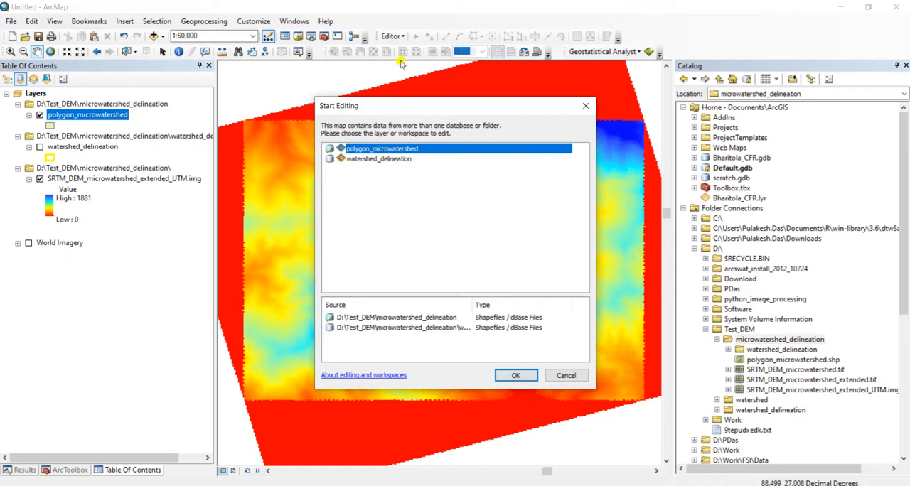
click(518, 376)
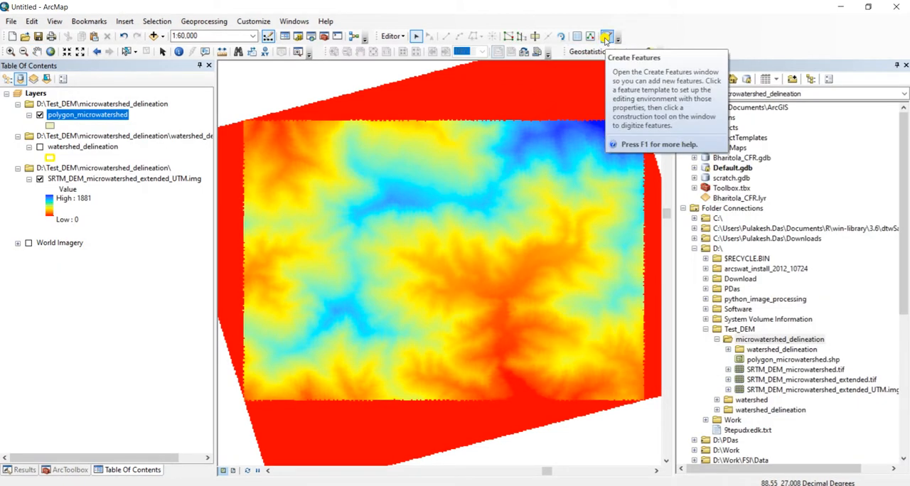
Draw a polygon_microwatershed rectangle about 0.094 by 0.065 decimal degrees just inside the valid DEM area, leaving out the red border
click(606, 37)
click(714, 106)
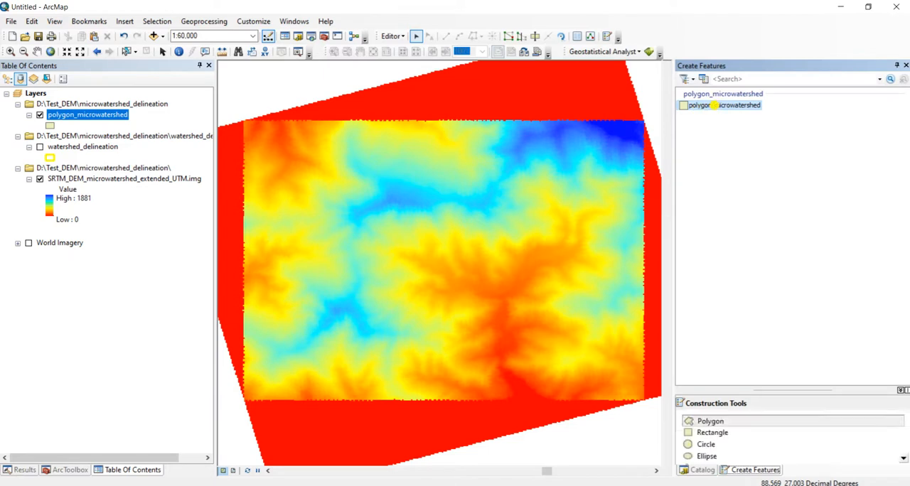
click(728, 438)
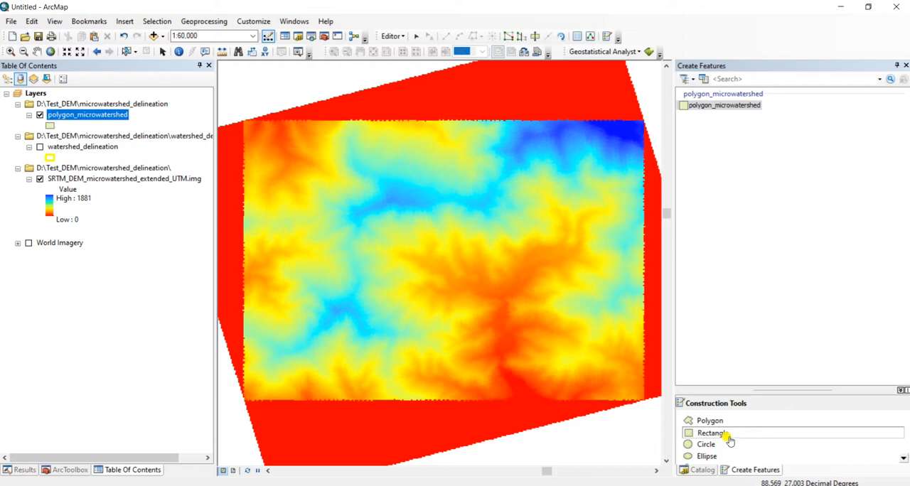
click(251, 126)
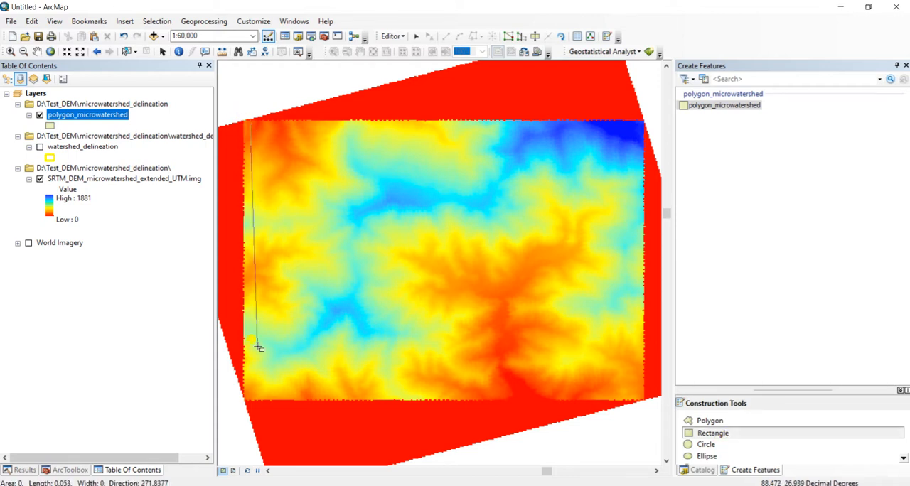
click(251, 396)
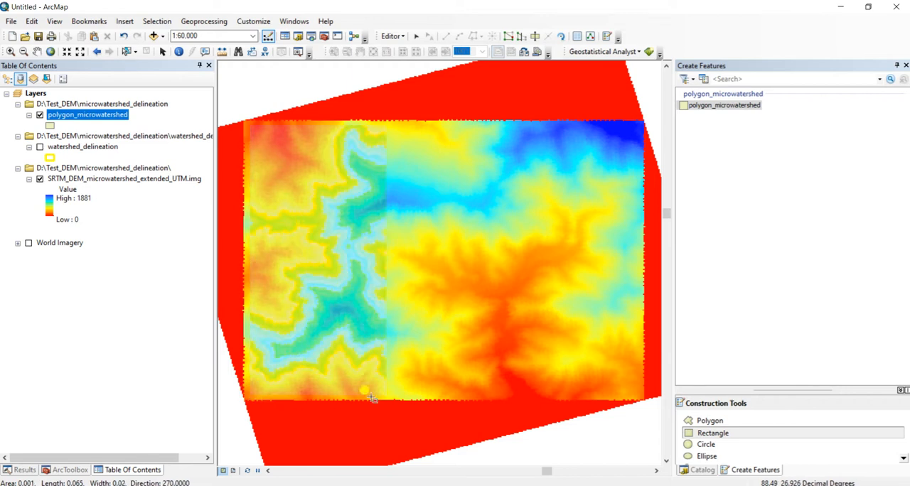
click(639, 394)
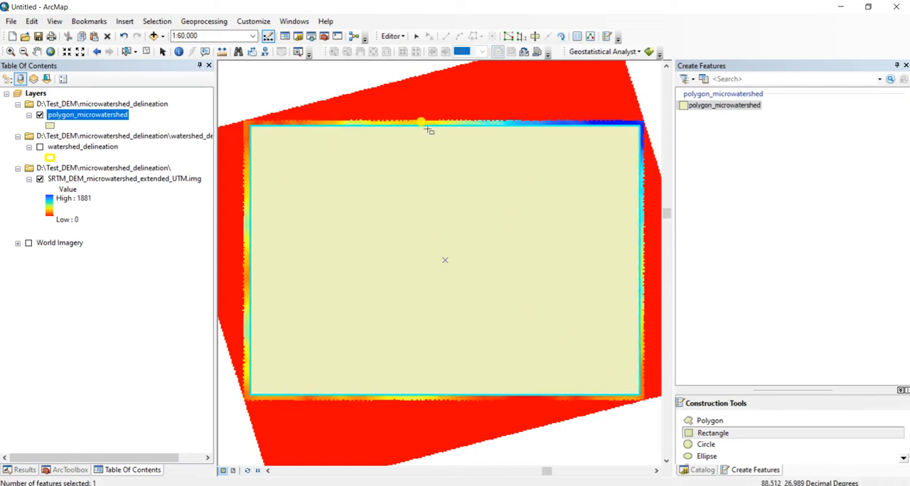
Save the rectangle edits and stop the edit session
click(390, 37)
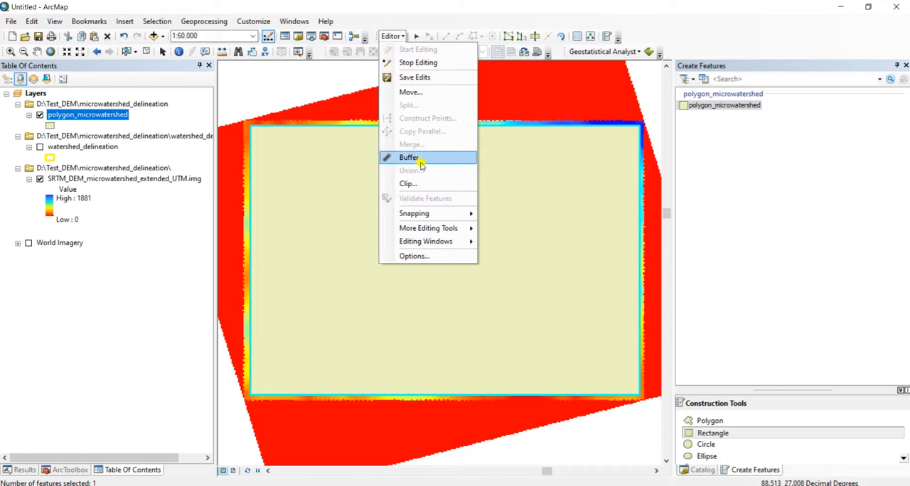
click(415, 77)
click(392, 36)
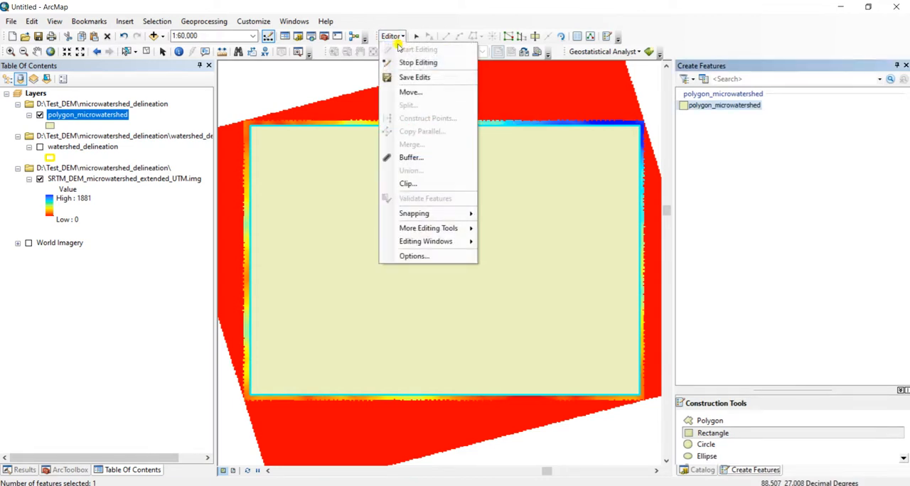
click(411, 63)
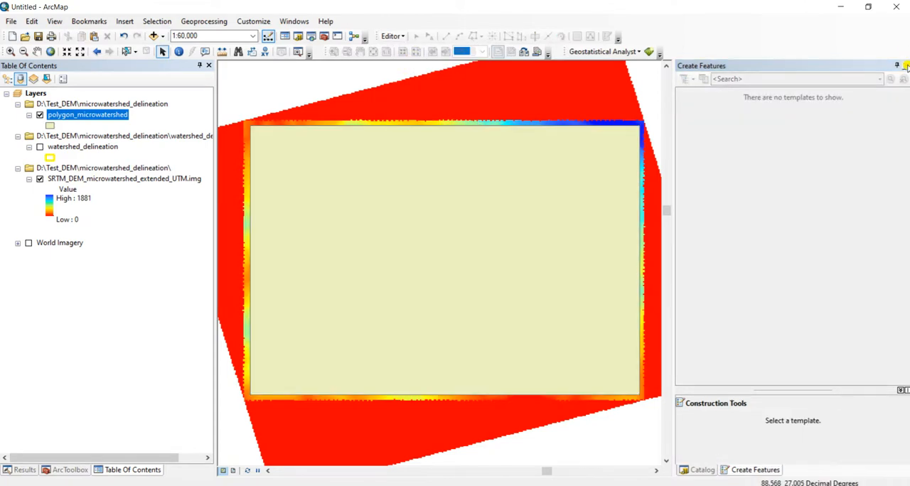
Change the polygon_microwatershed symbol to Hollow with an outline width of 2
click(50, 126)
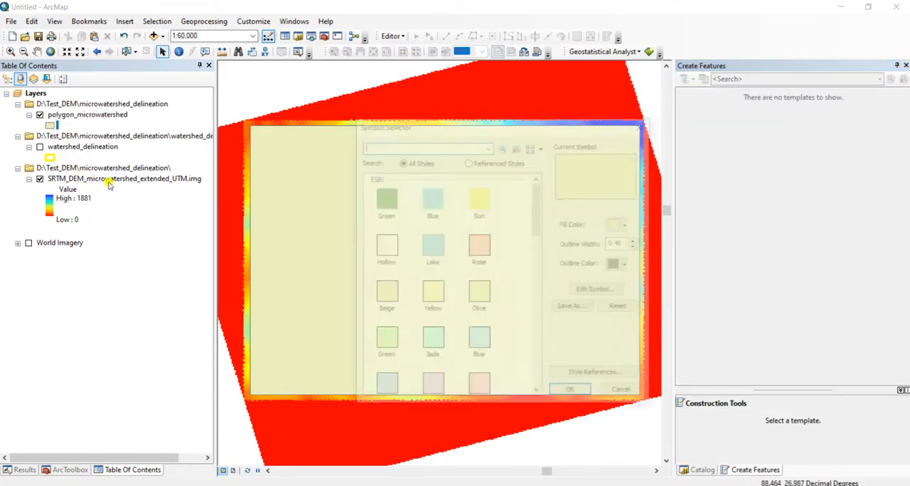
click(387, 247)
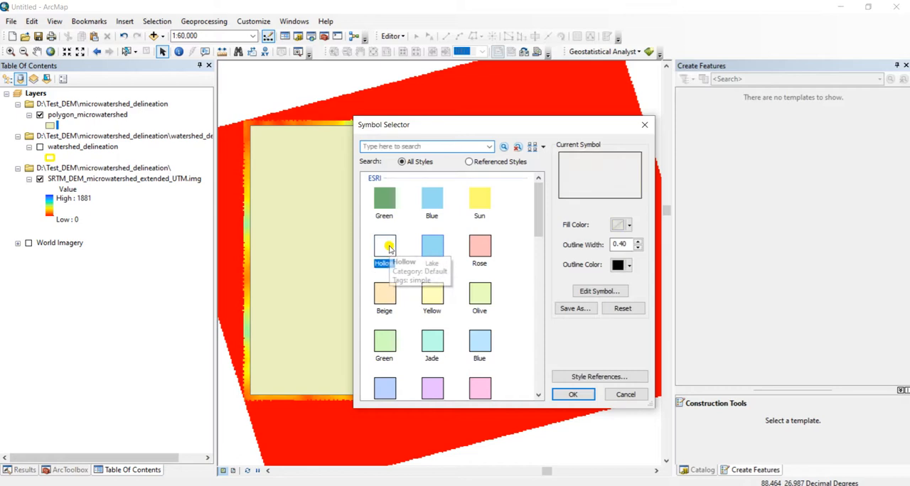
click(639, 242)
click(639, 241)
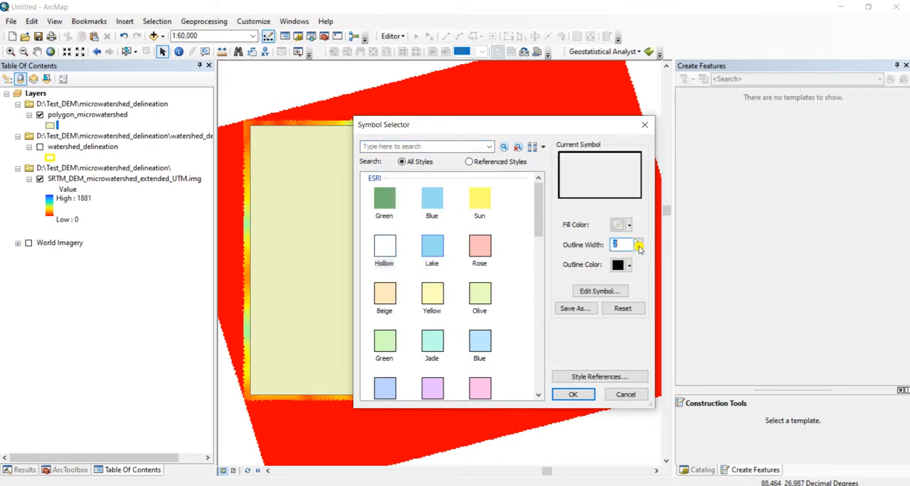
click(573, 394)
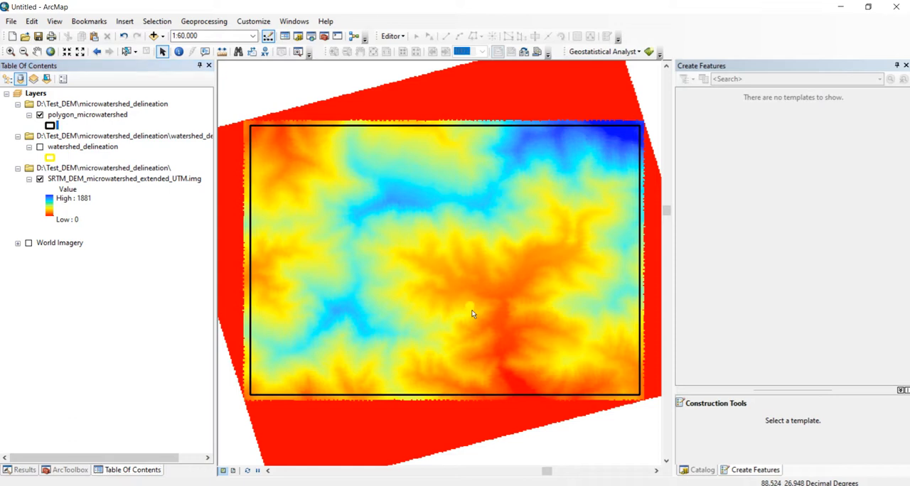
Set up Extract by Mask with SRTM_DEM_microwatershed_extended_UTM.img as the input raster and polygon_microwatershed as the mask
click(69, 470)
scroll(95, 398, down, 7)
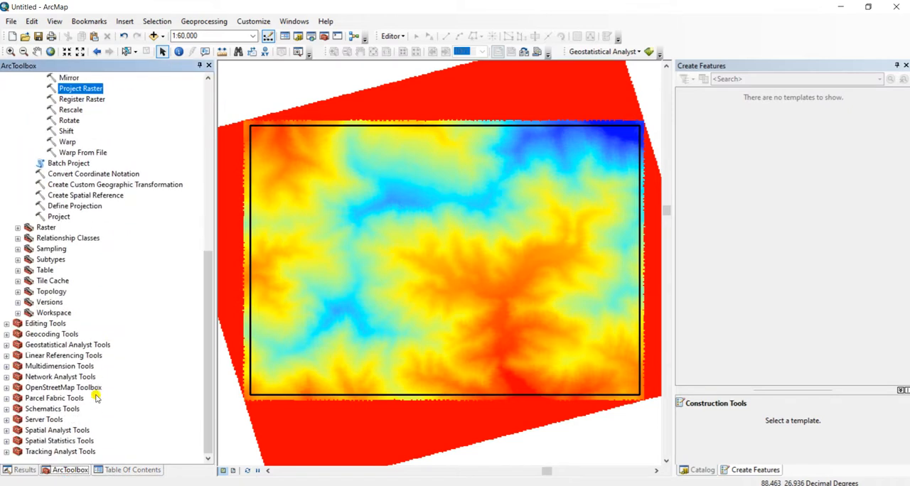
click(7, 431)
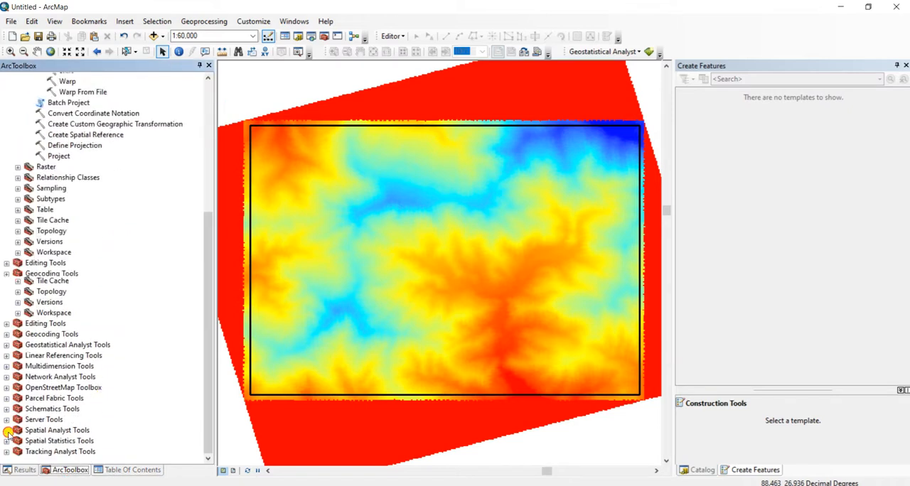
click(18, 281)
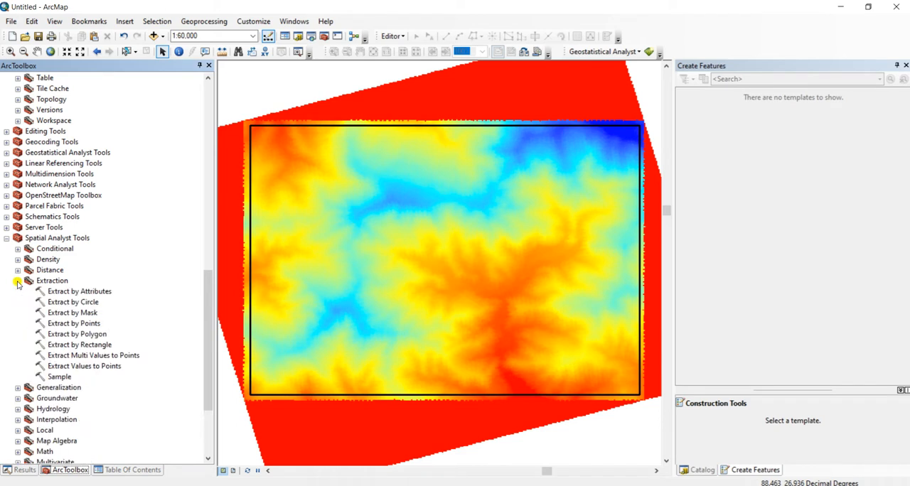
double_click(74, 314)
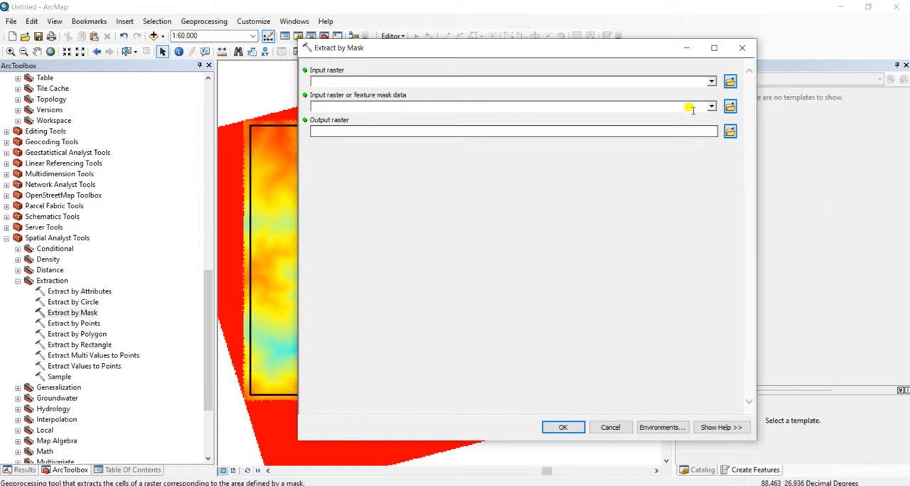
click(711, 81)
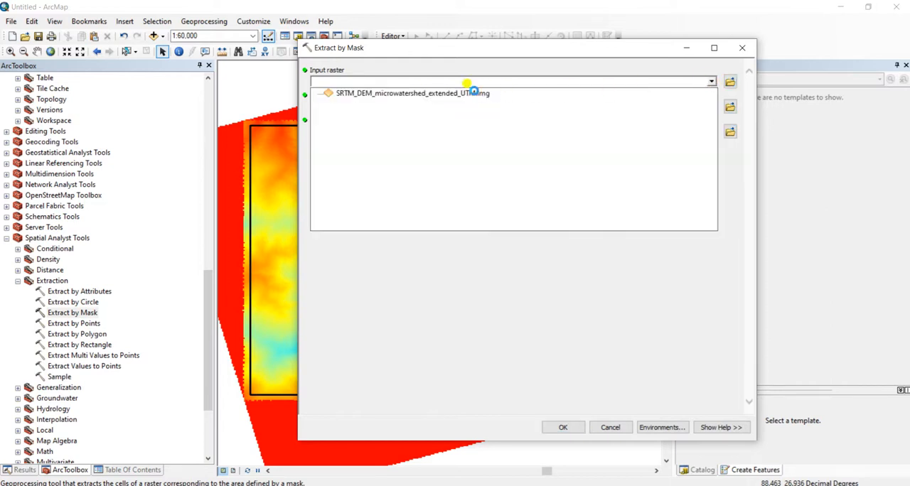
click(502, 93)
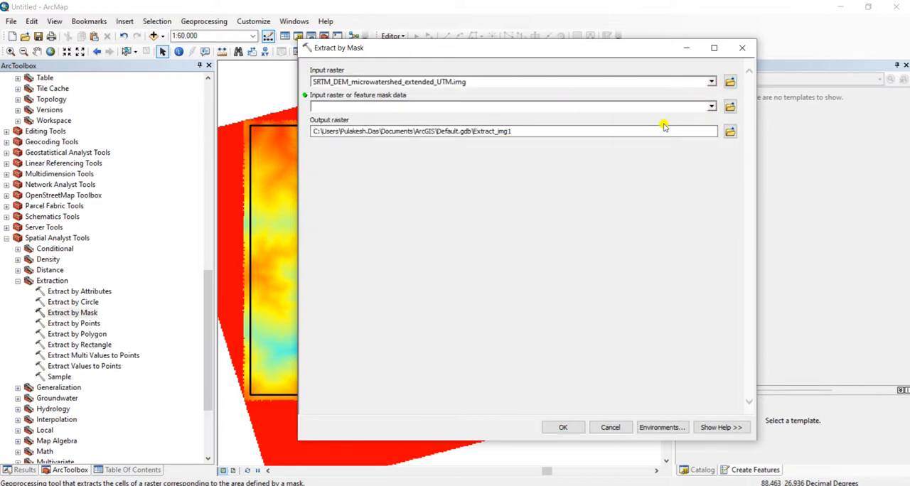
click(711, 106)
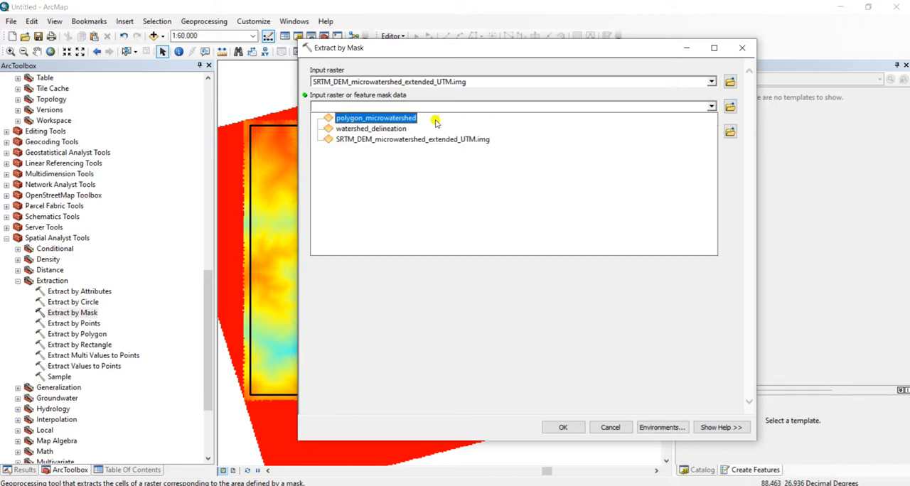
click(376, 118)
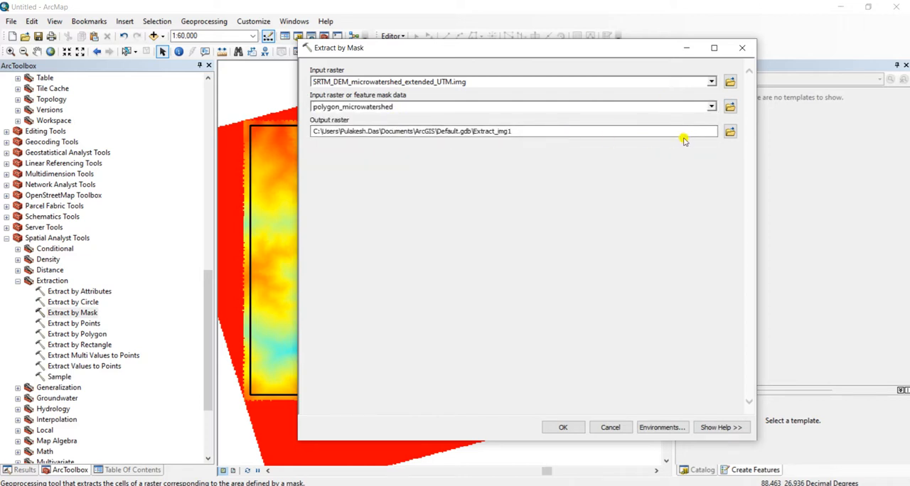
Name the output raster SRTM_DEM_microwatershed_extended_UTM_crop.img in the microwatershed_delineation folder and run the extraction
click(730, 133)
click(534, 216)
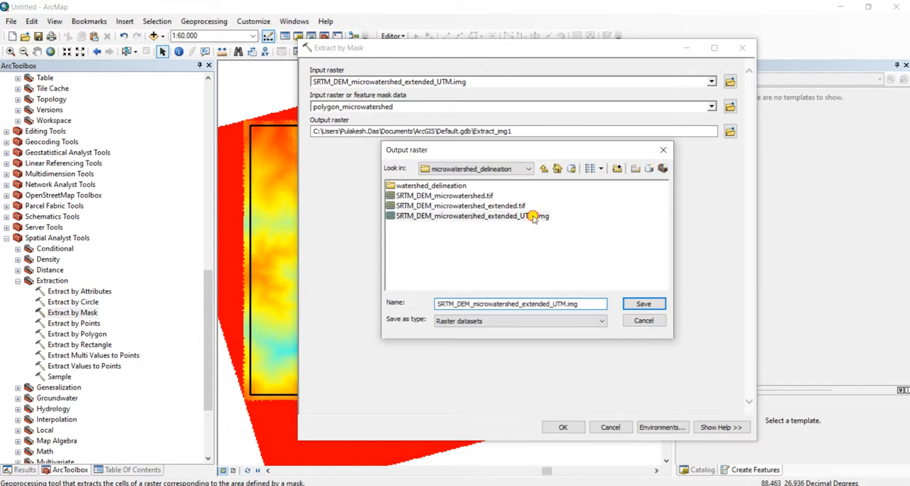
click(557, 304)
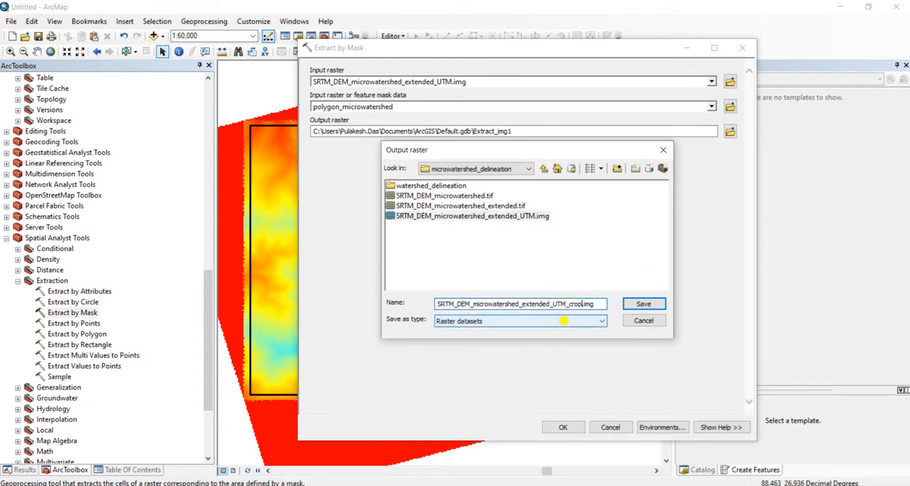
click(635, 308)
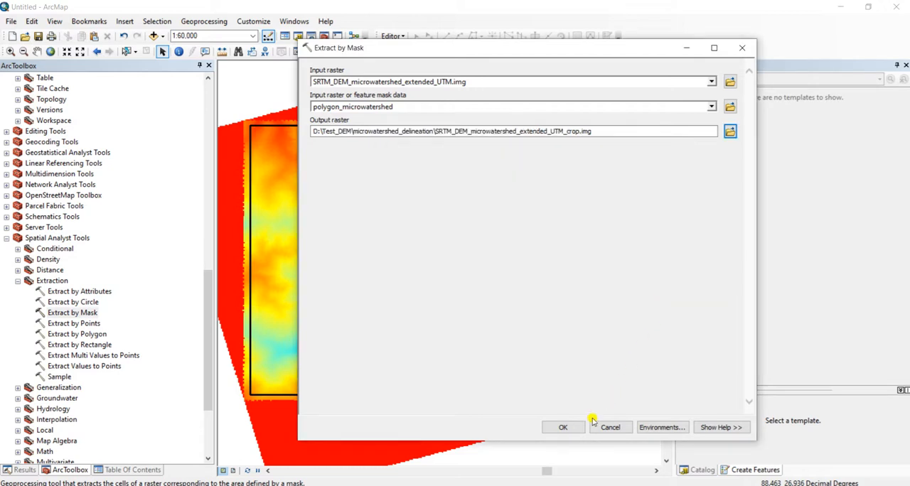
click(574, 427)
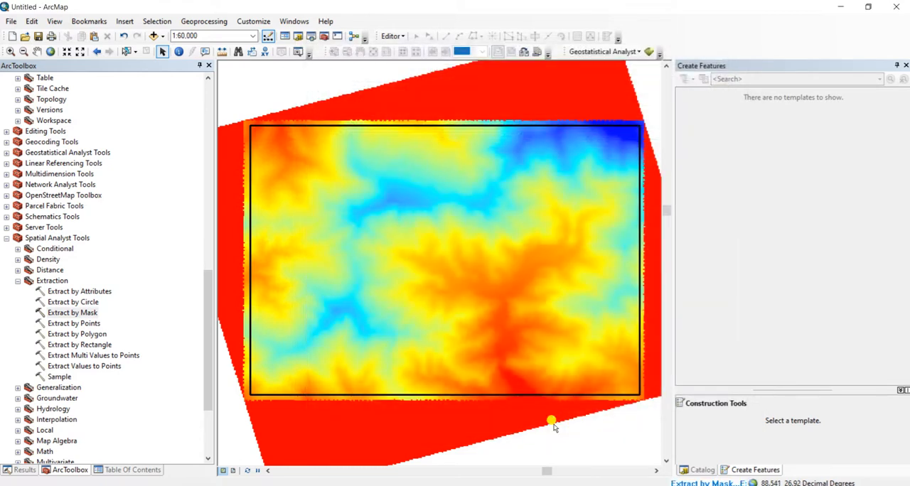
Remove the uncropped SRTM_DEM_microwatershed_extended_UTM.img layer from the map
click(141, 470)
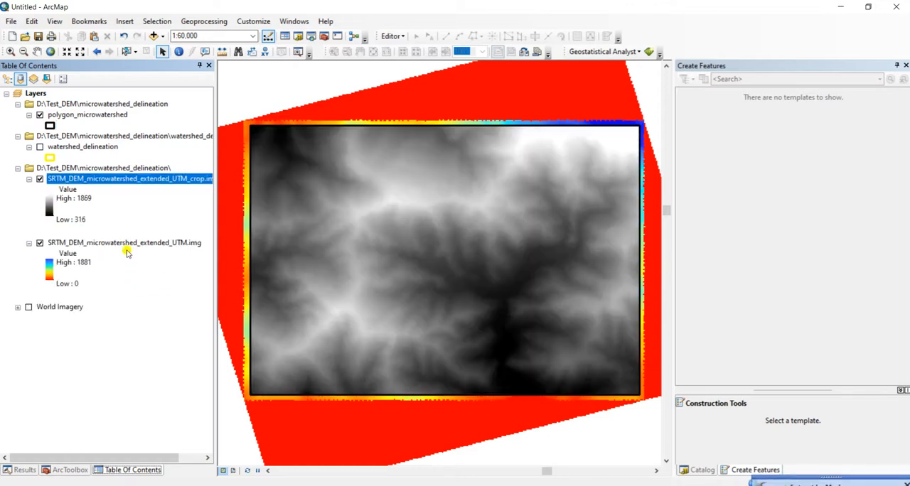
right_click(130, 243)
click(151, 263)
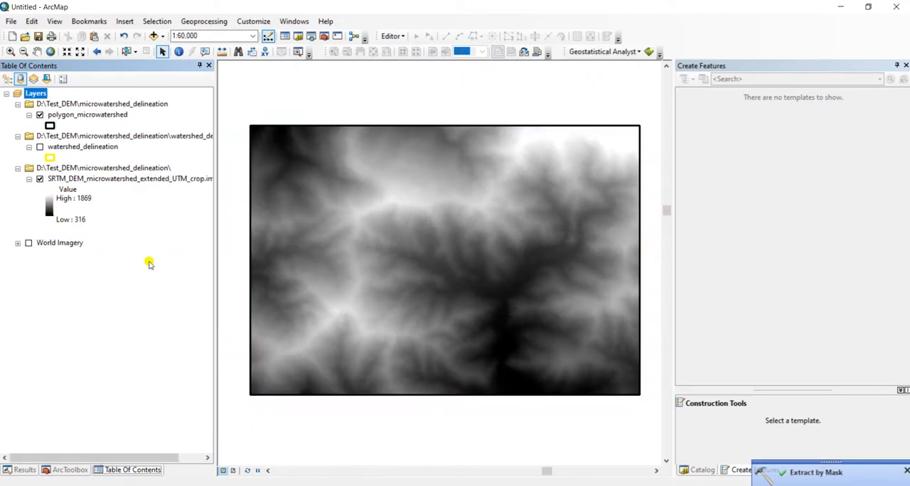
Apply a brown-to-yellow-to-teal color ramp to the cropped DEM layer
click(48, 204)
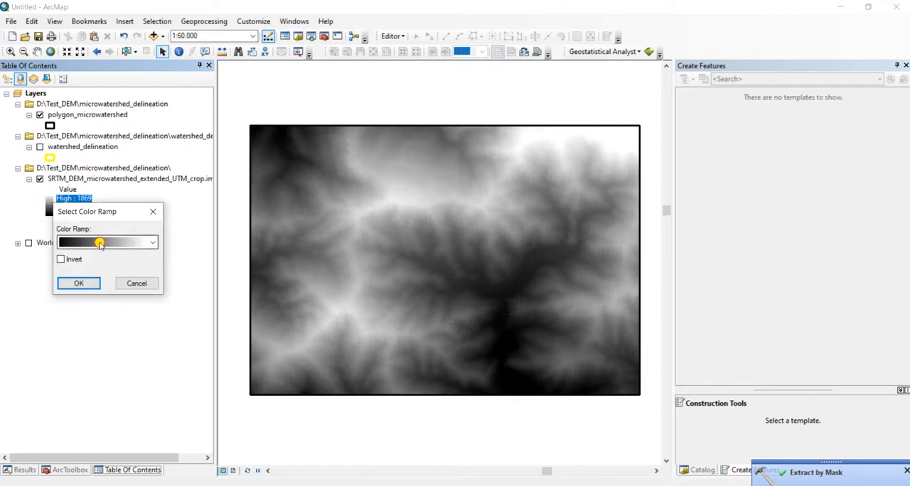
click(101, 241)
click(109, 159)
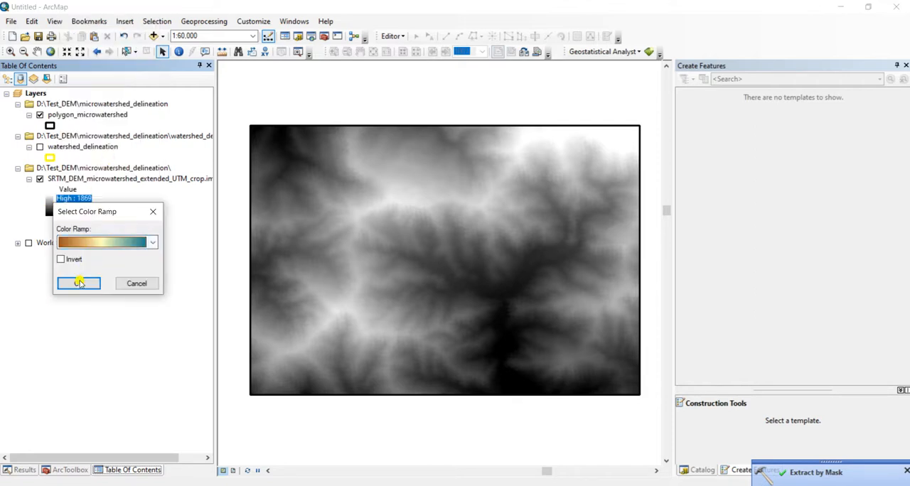
click(79, 282)
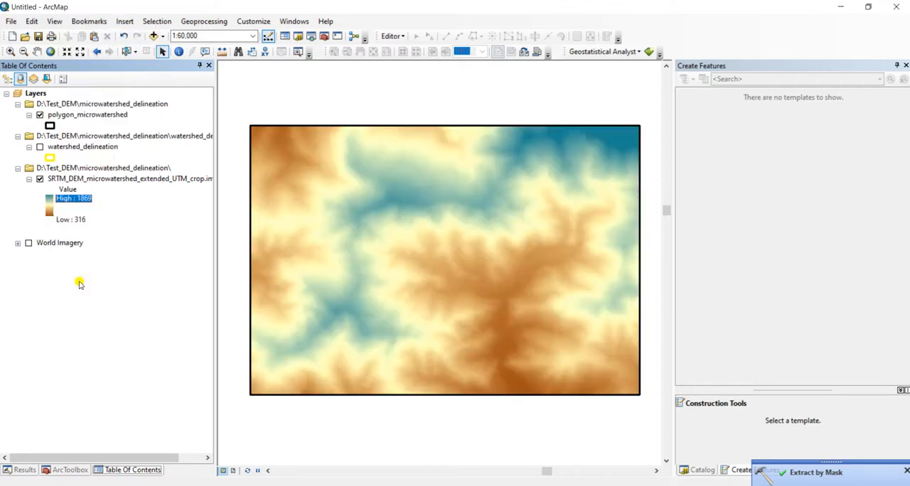
Remove the polygon_microwatershed layer from the map
click(88, 115)
right_click(89, 116)
click(112, 134)
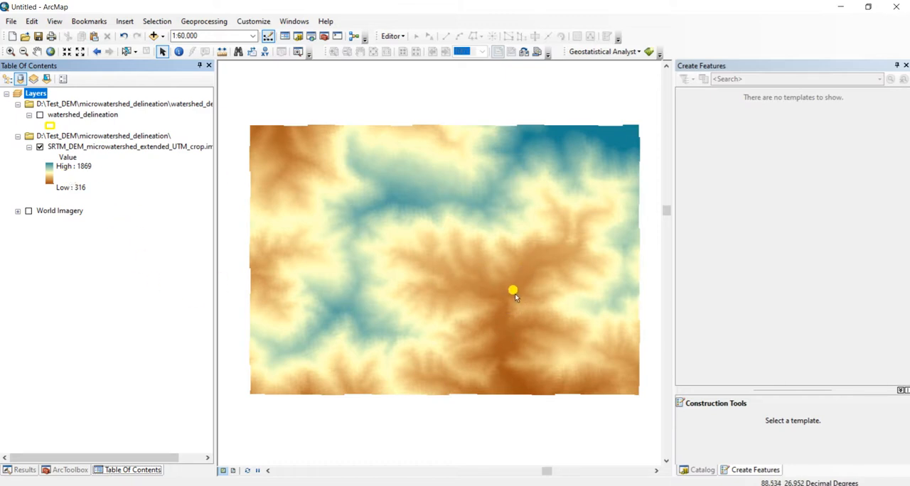
Set up the Spatial Analyst Hillshade tool with SRTM_DEM_microwatershed_extended_UTM_crop.img as the input raster
click(77, 470)
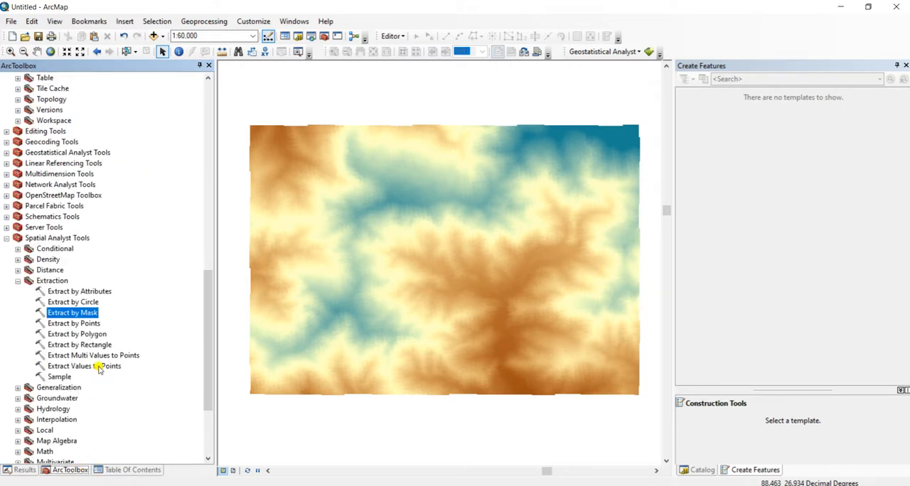
scroll(100, 369, up, 3)
scroll(97, 366, down, 5)
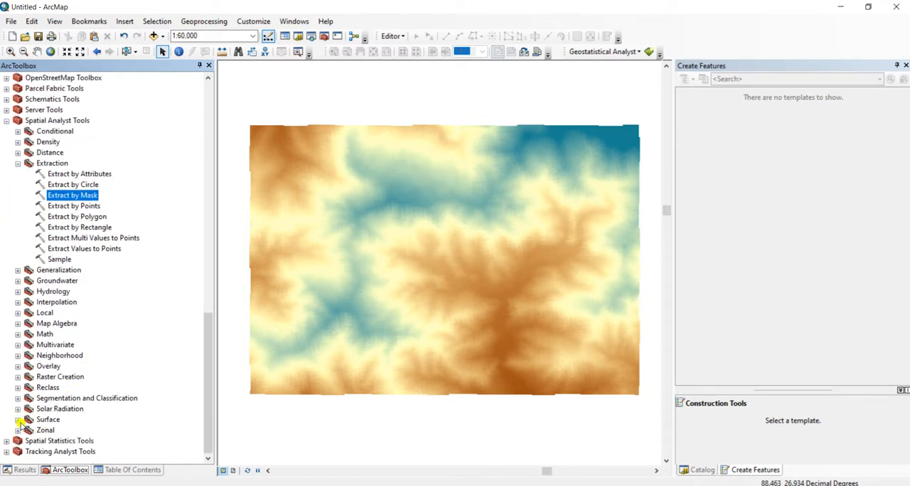
click(18, 420)
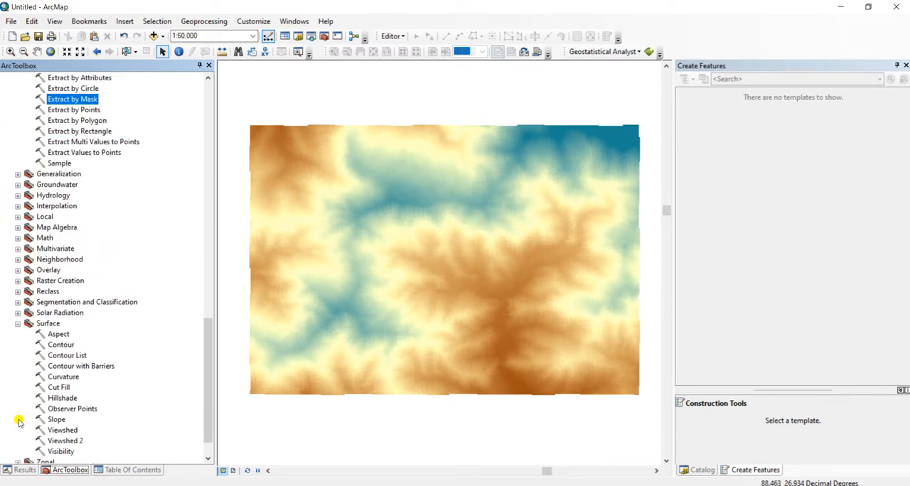
double_click(68, 400)
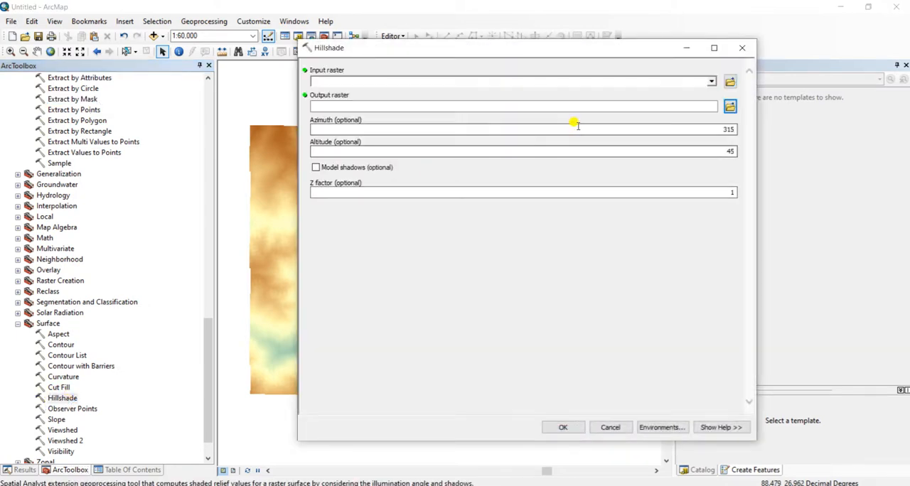
click(711, 81)
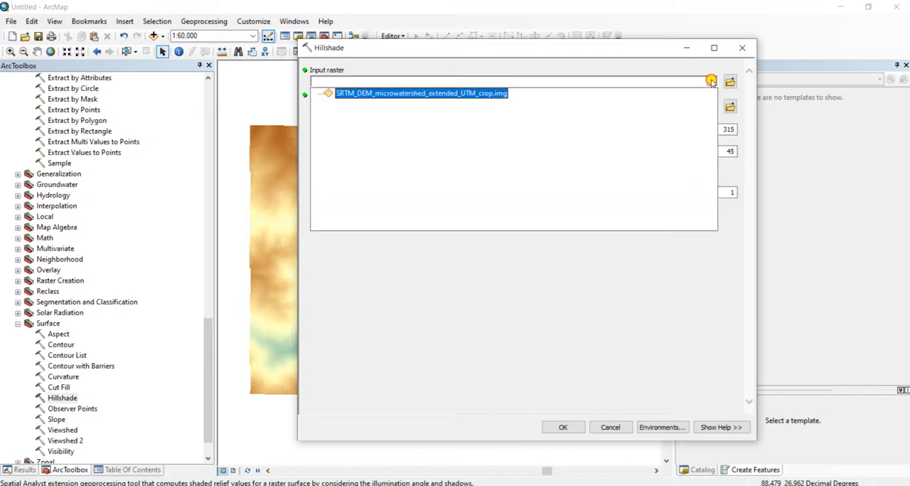
click(485, 95)
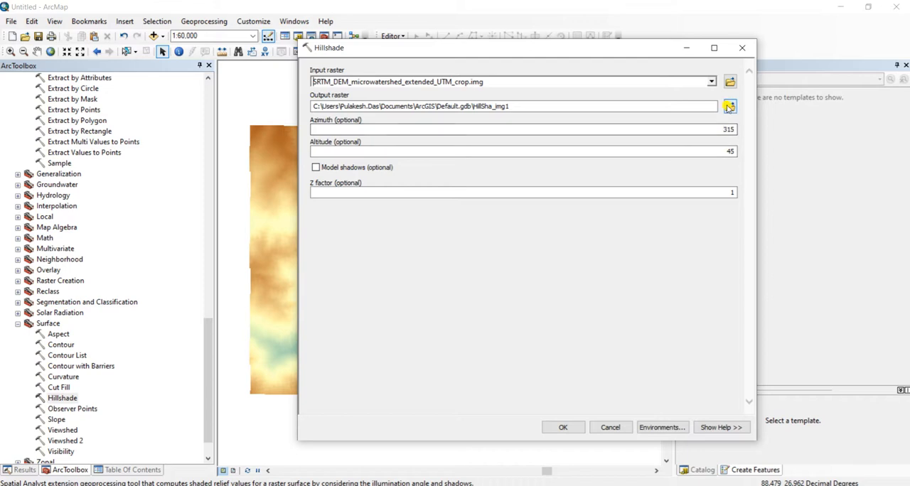
Name the output raster SRTM_DEM_microwatershed_extended_UTM_crop_hillshade.img in the microwatershed_delineation folder and run Hillshade
click(545, 226)
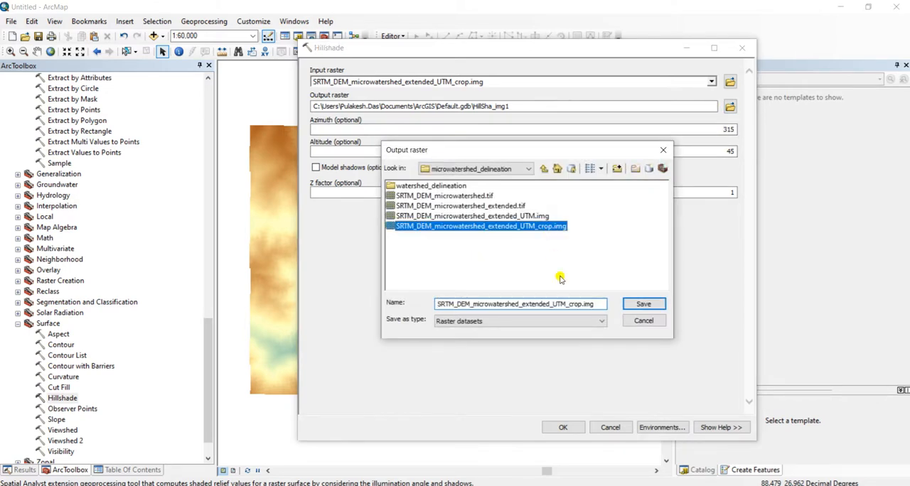
click(581, 305)
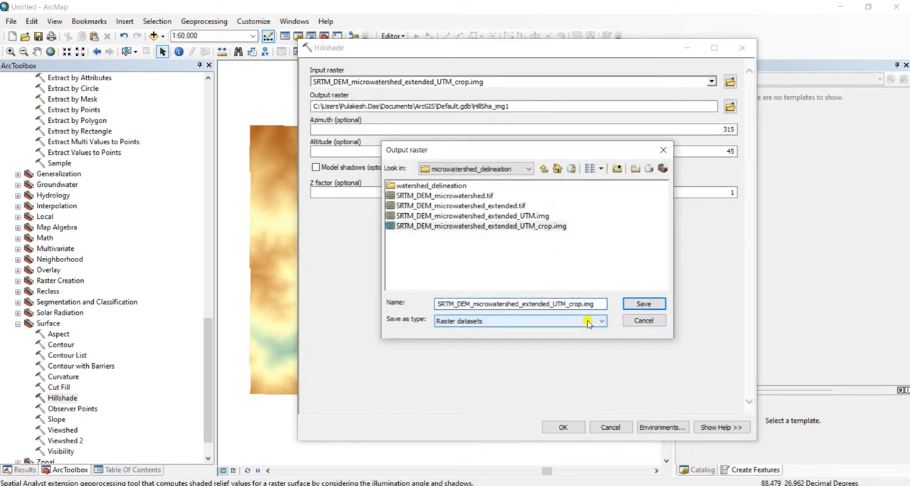
text(_hillshade)
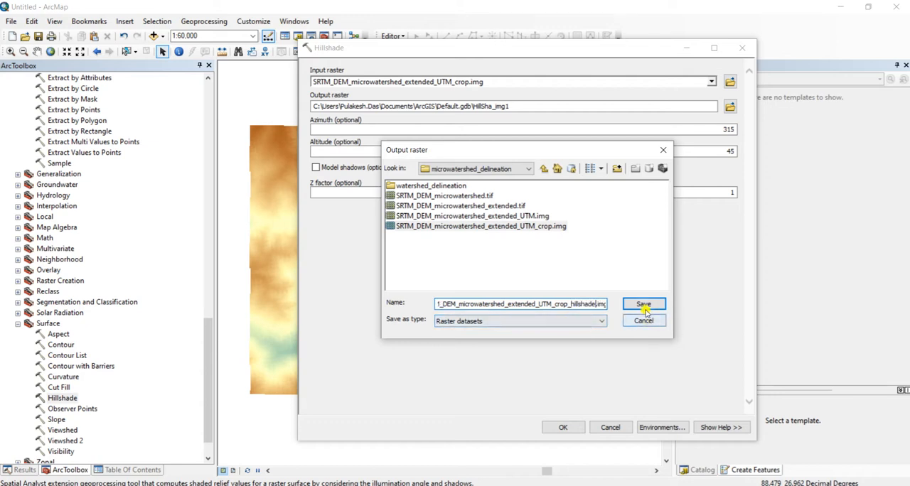
click(643, 304)
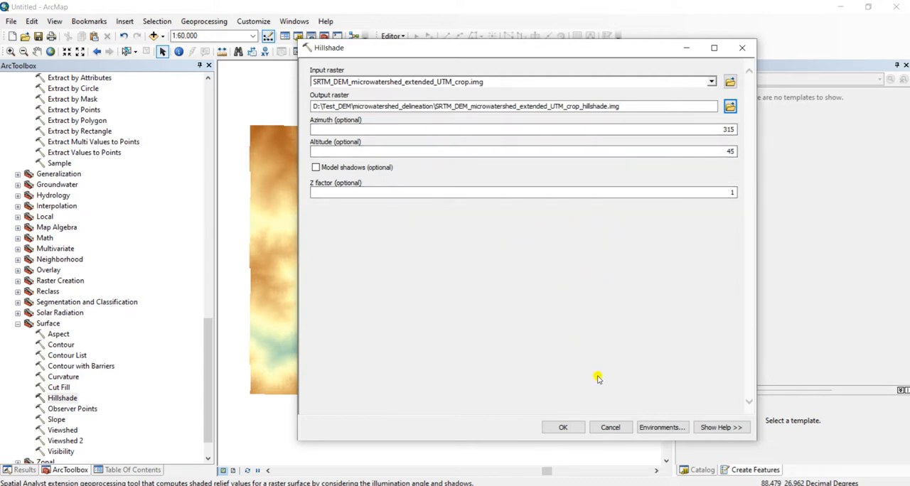
click(564, 429)
Compare the hillshade with the colored DEM by switching the hillshade layer's visibility off and on
click(134, 470)
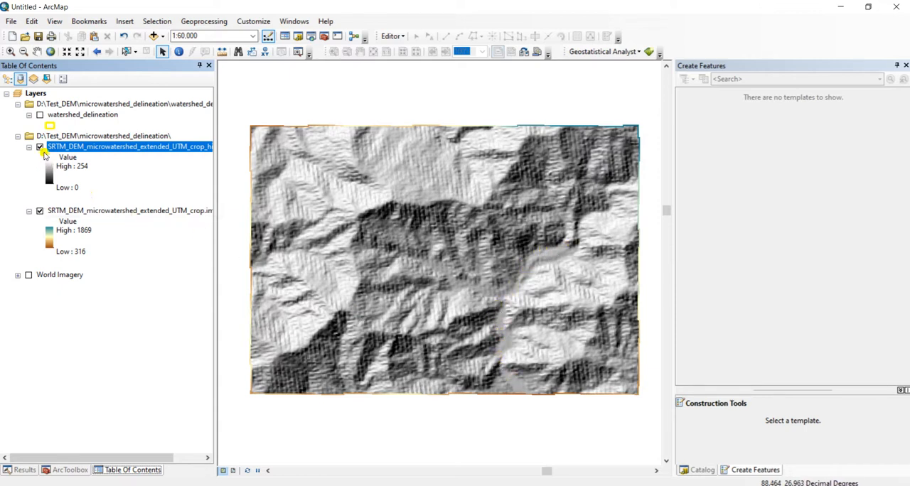
click(40, 148)
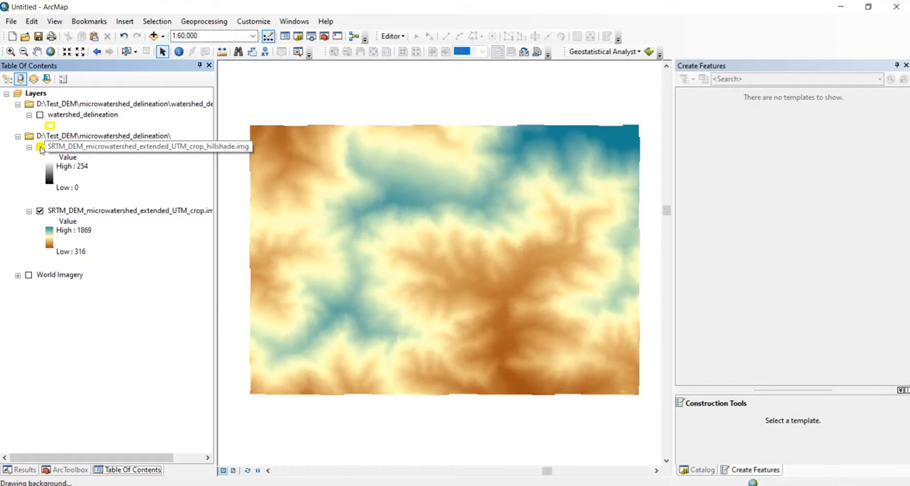
click(40, 148)
click(40, 147)
click(40, 147)
click(40, 147)
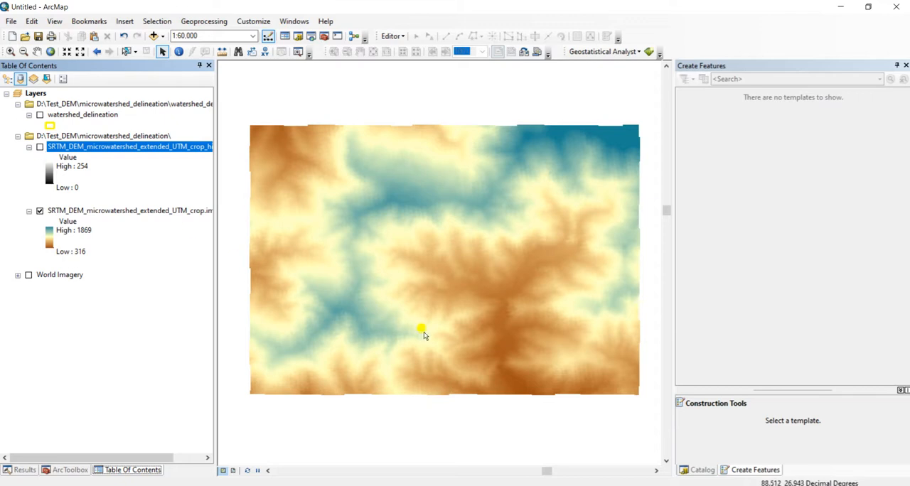
click(40, 147)
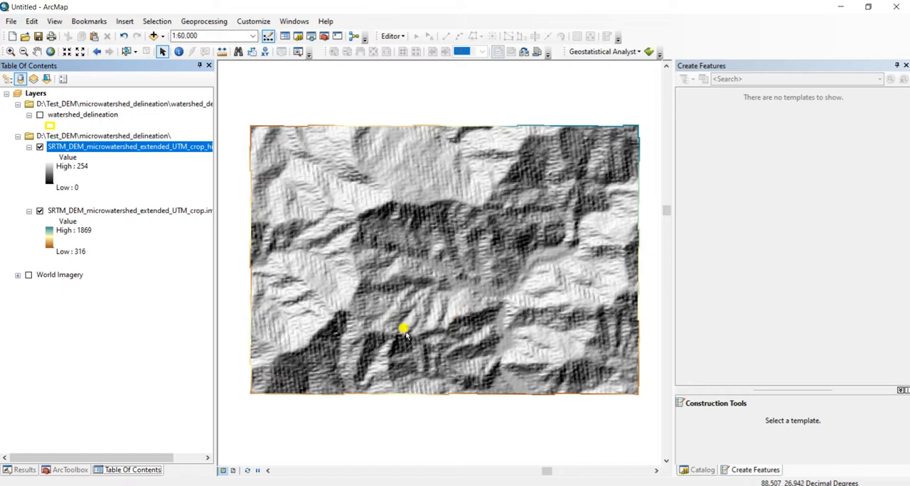
Show the watershed_delineation boundary over the hillshade, switching it off and on to compare it with the terrain
click(39, 116)
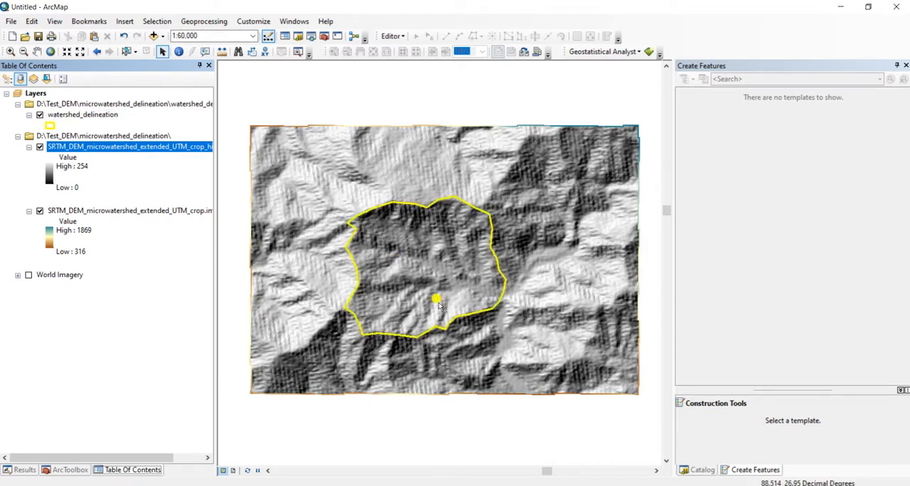
click(40, 114)
click(41, 115)
click(41, 115)
click(41, 115)
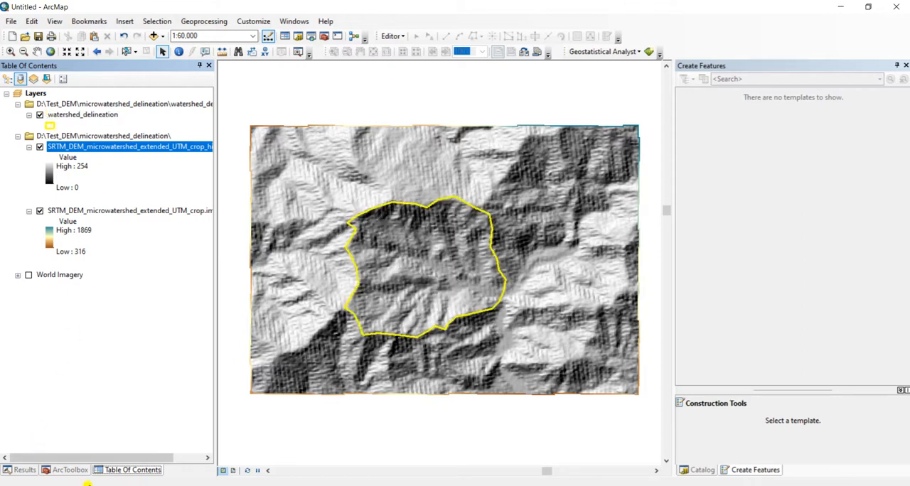
Launch ArcScene 10.7.1 and dismiss the Getting Started dialog to work in an empty scene
key(super)
text(arcs)
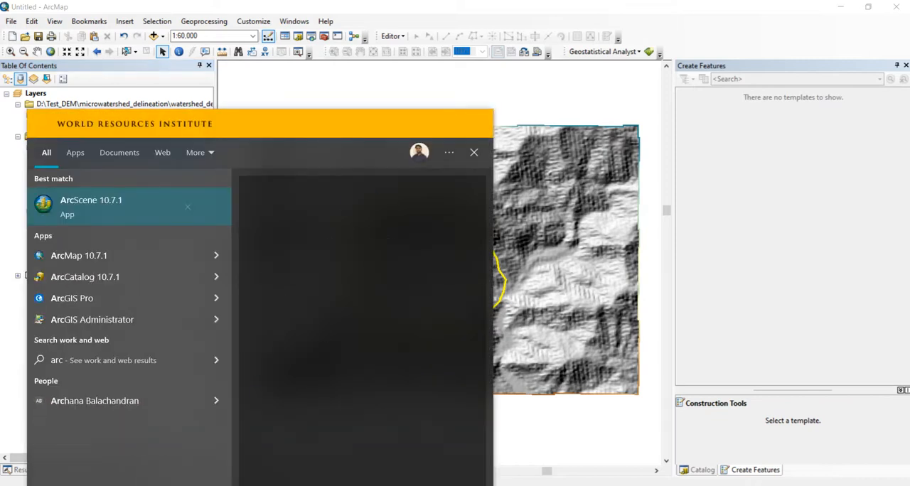
text(ce)
key(Return)
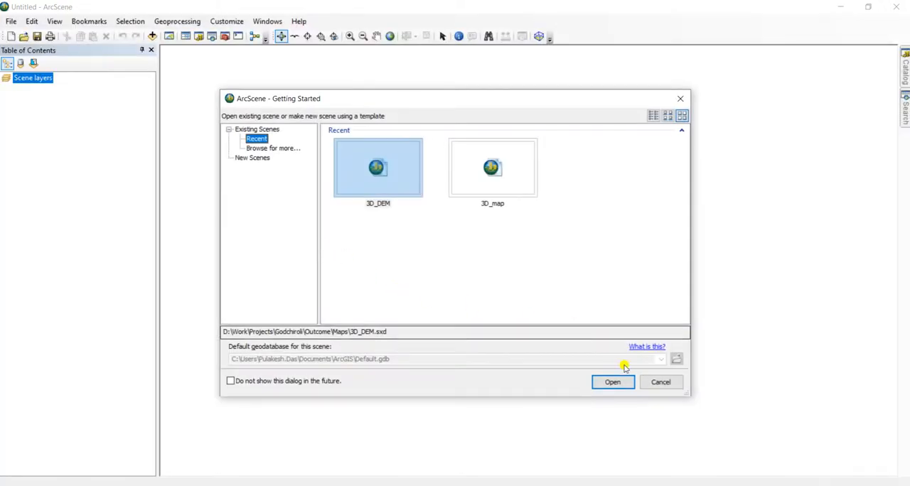
click(660, 381)
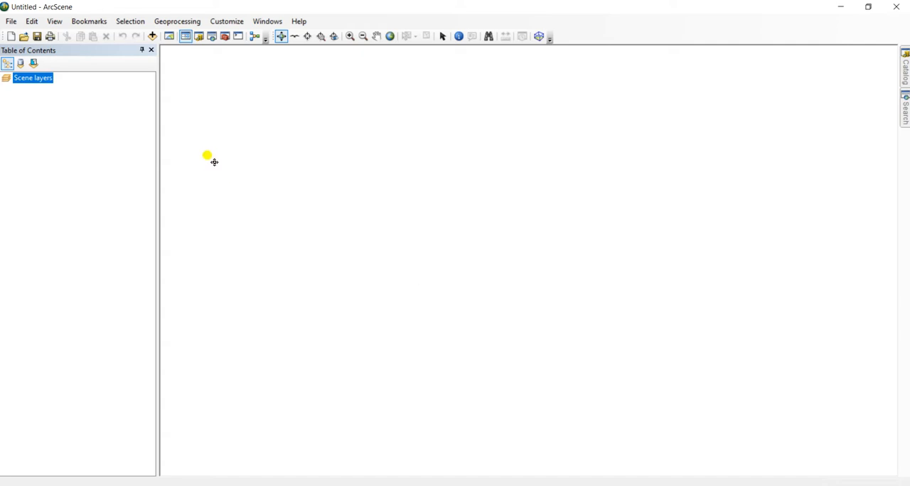
Add SRTM_DEM_microwatershed_extended_UTM_crop.img and its hillshade raster to the scene, and widen the layer list to fit their names
click(153, 37)
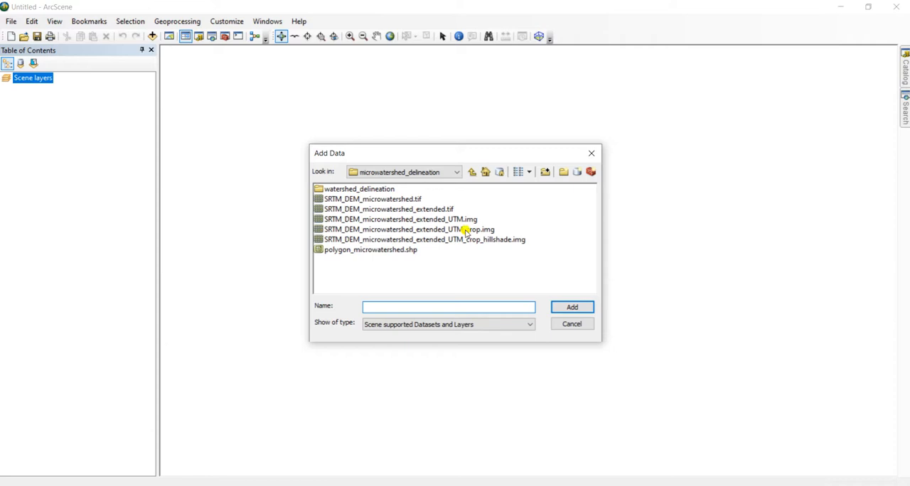
click(466, 230)
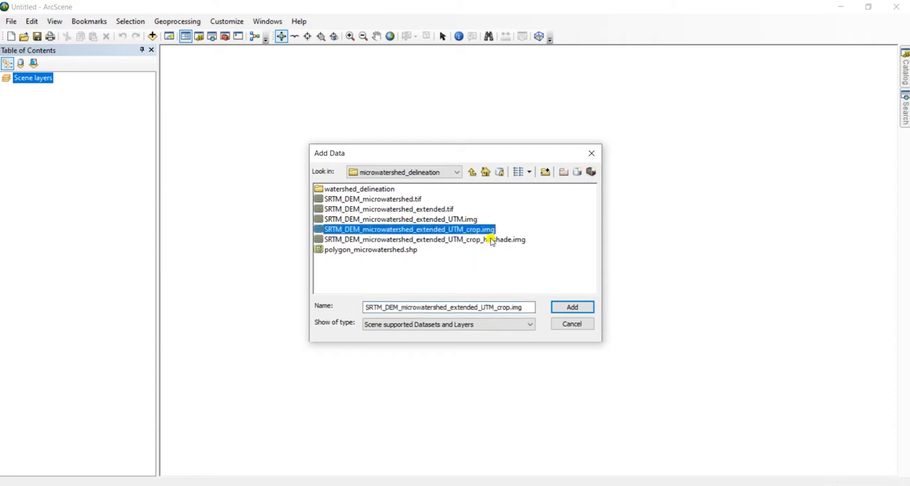
shift+click(491, 240)
click(571, 306)
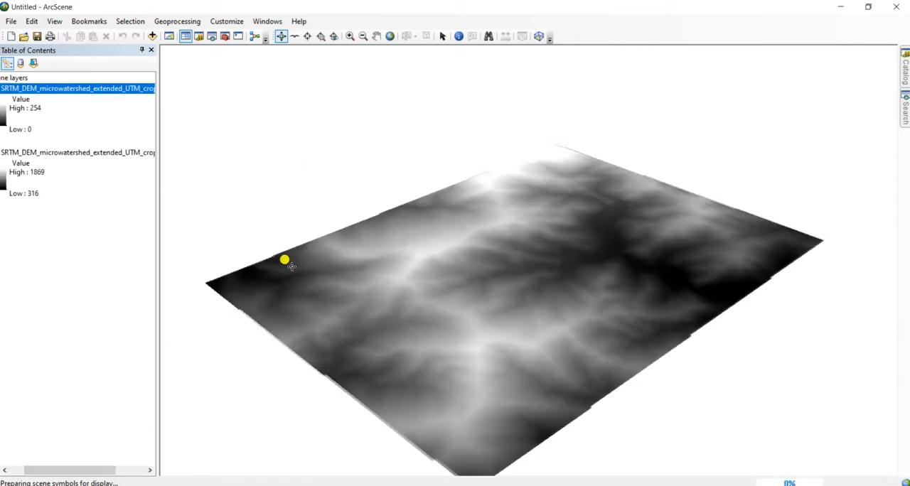
drag(157, 310, 223, 302)
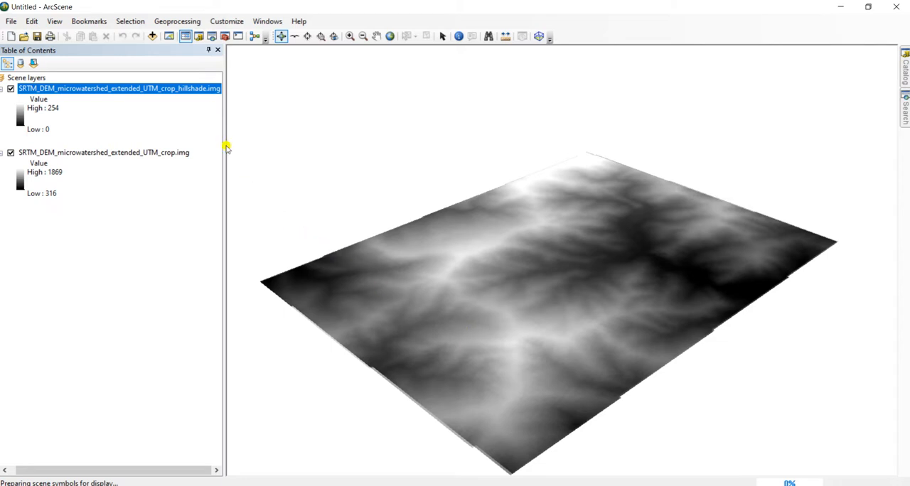
Move the hillshade layer below the cropped DEM in the drawing order and hide it
drag(178, 88, 168, 217)
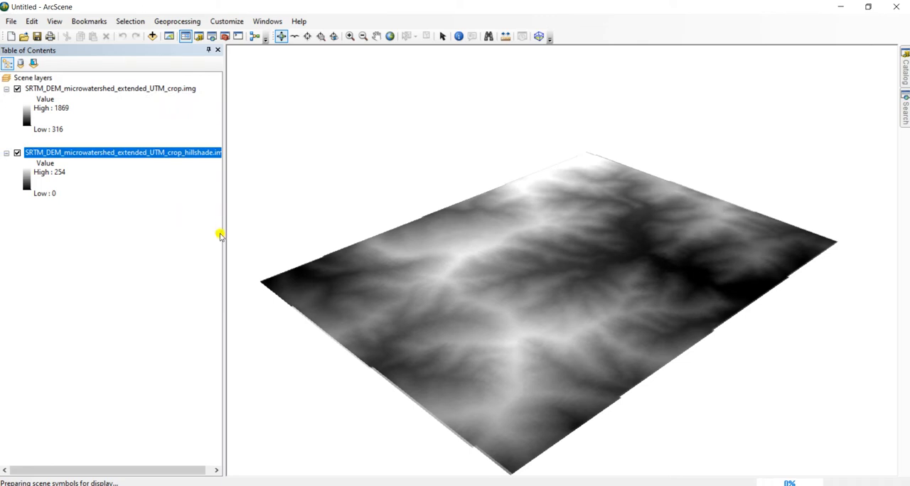
drag(221, 239, 241, 236)
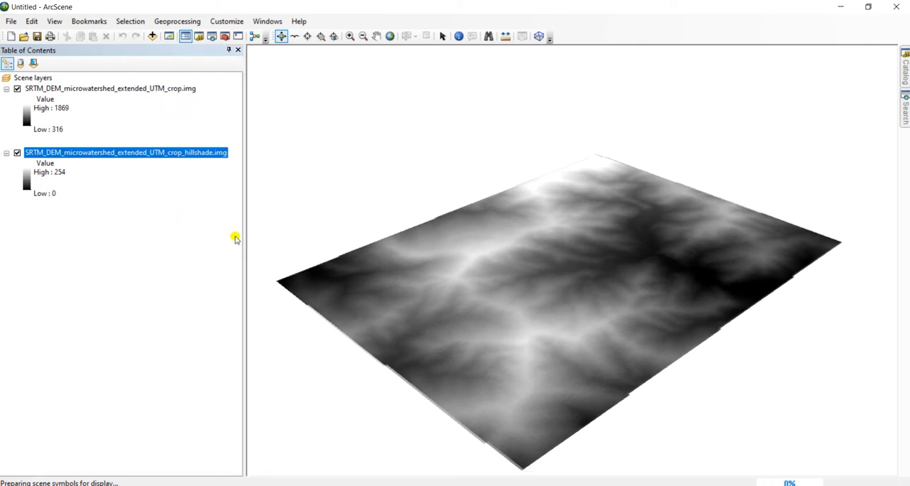
click(18, 153)
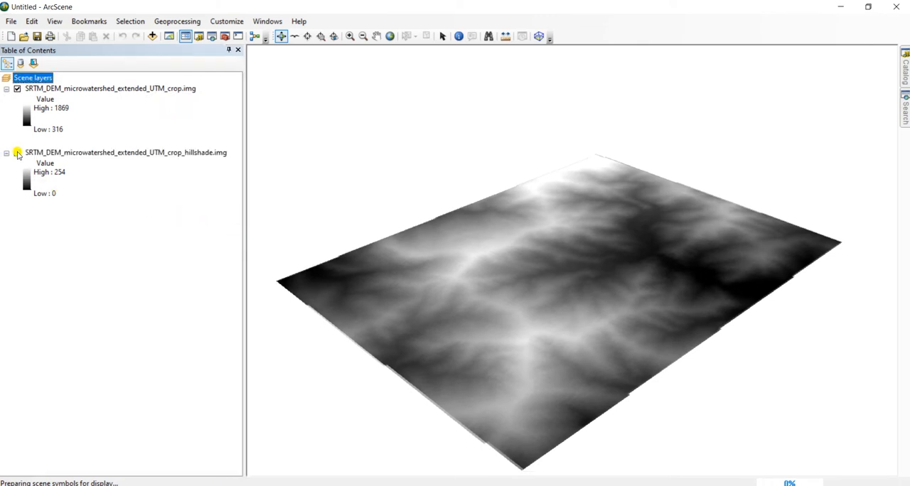
Apply the elevation color ramp running from light blue through green, orange and brown to white to the cropped DEM
click(26, 115)
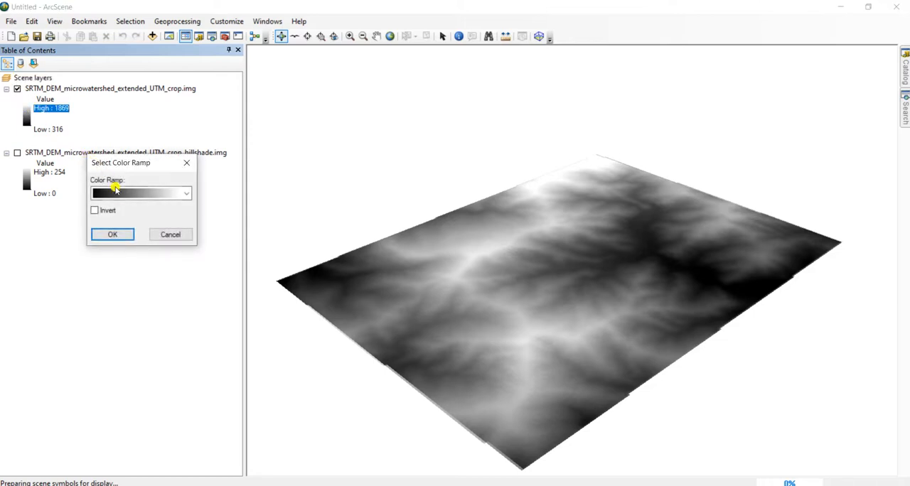
click(115, 193)
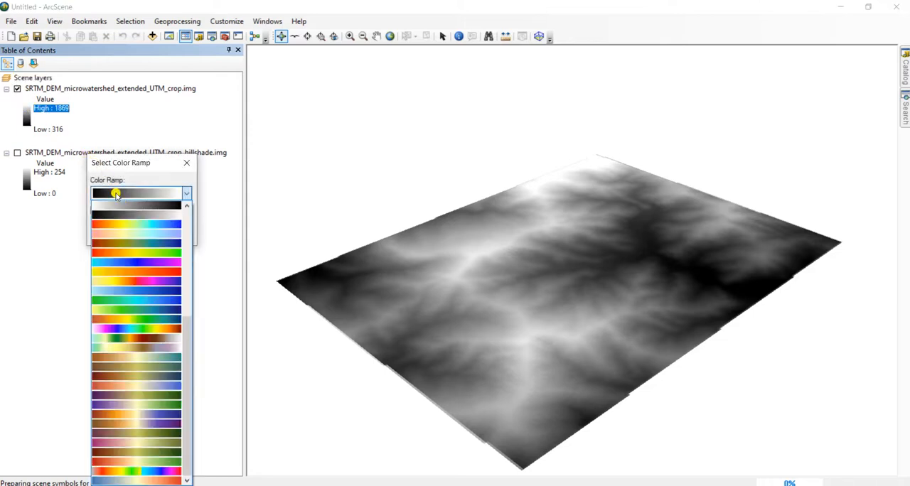
click(166, 341)
click(124, 239)
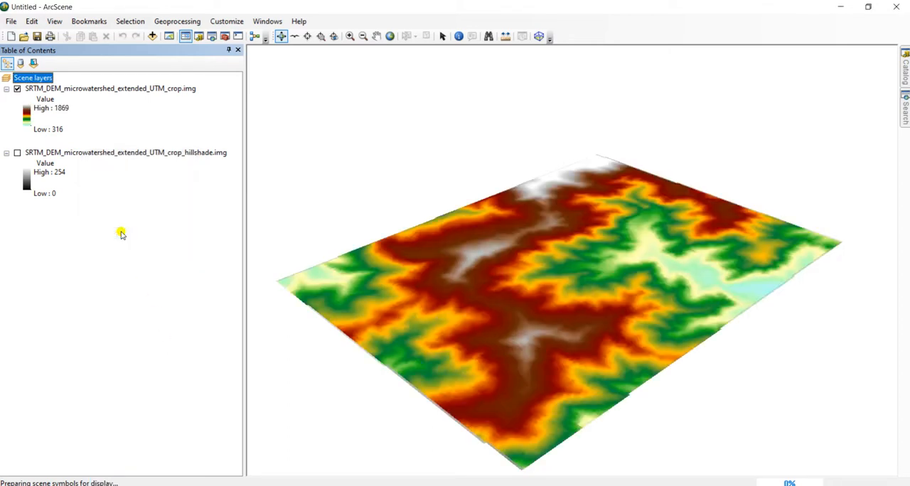
Float the cropped DEM's base heights on a custom surface, using the SRTM_DEM_microwatershed_extended_UTM raster path already offered
drag(580, 247, 522, 307)
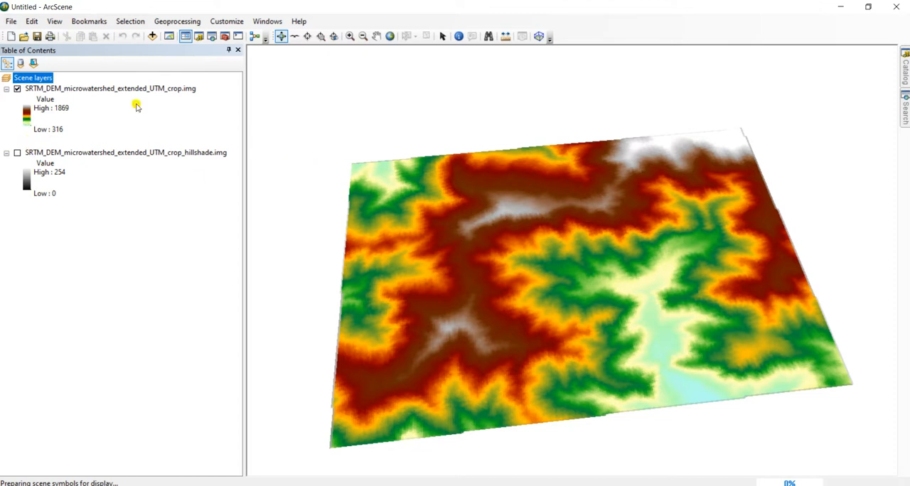
right_click(162, 89)
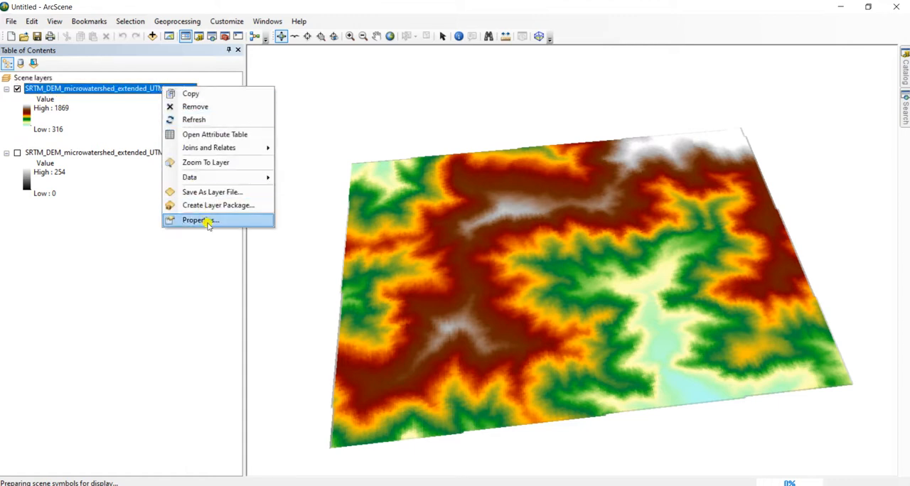
click(215, 221)
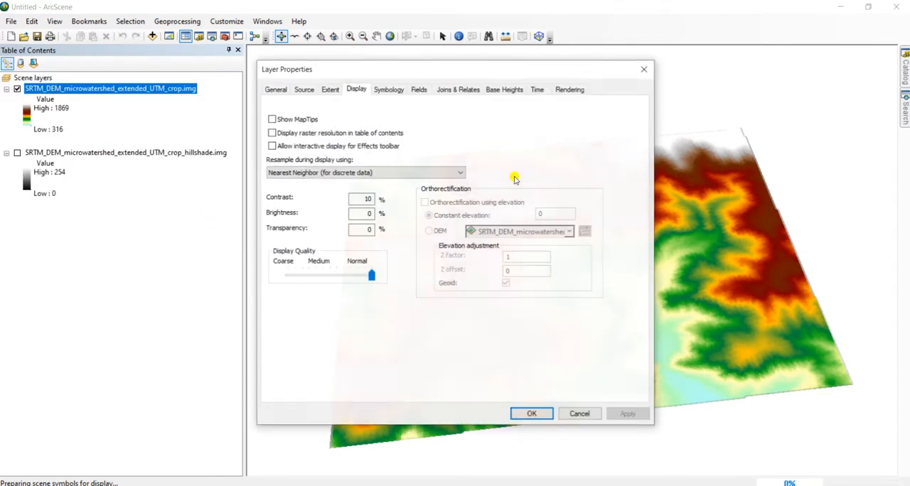
click(504, 91)
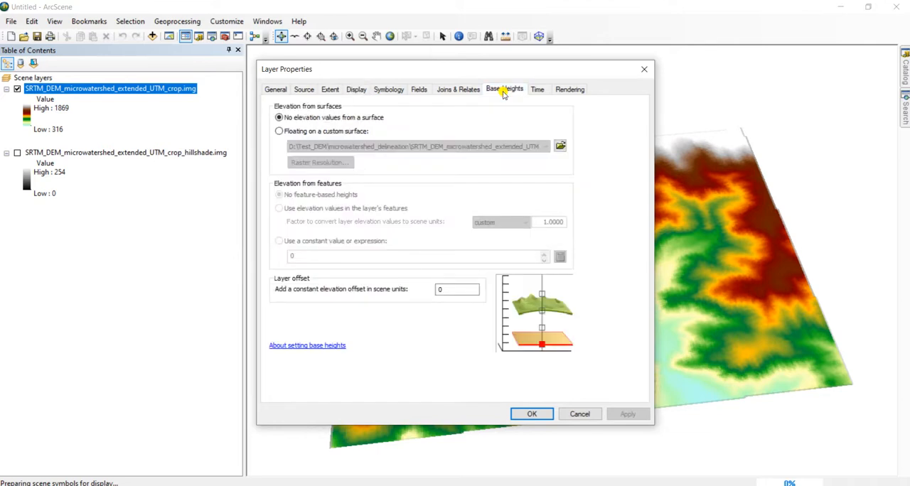
click(337, 132)
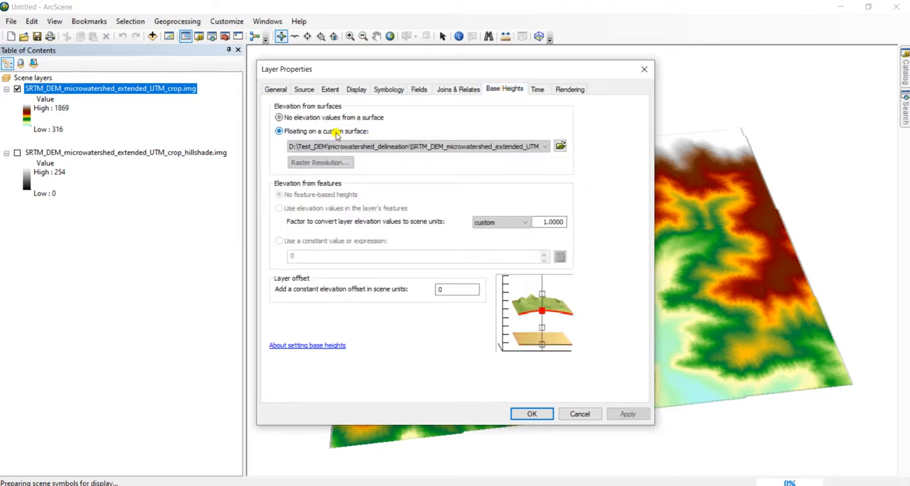
click(501, 147)
click(501, 164)
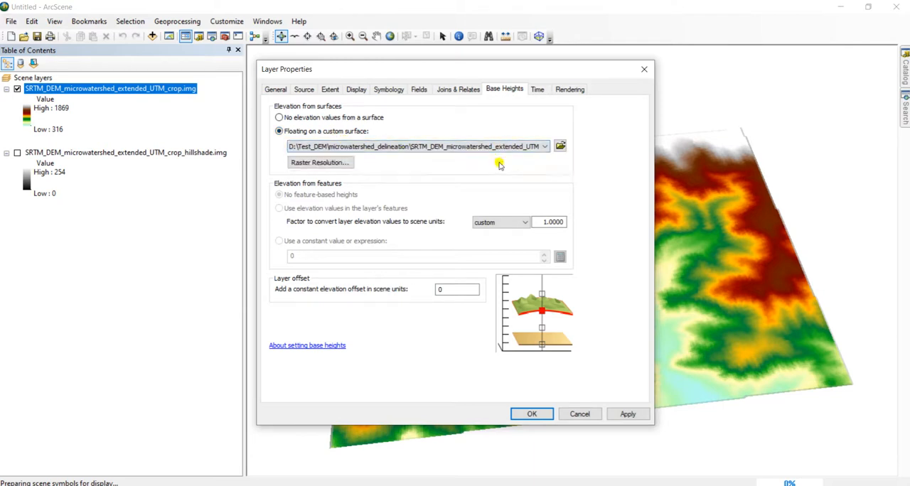
Set the base surface's raster resolution to a cell size of 30 in both X and Y
click(345, 164)
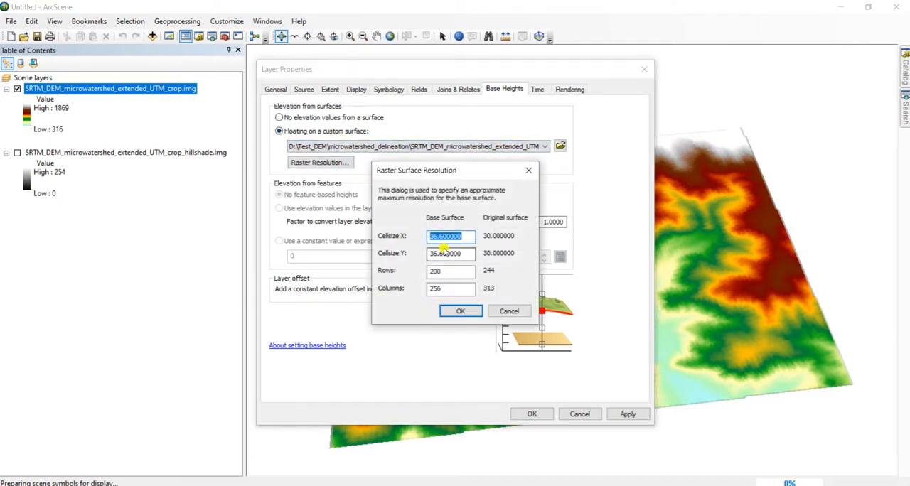
text(30)
key(Tab)
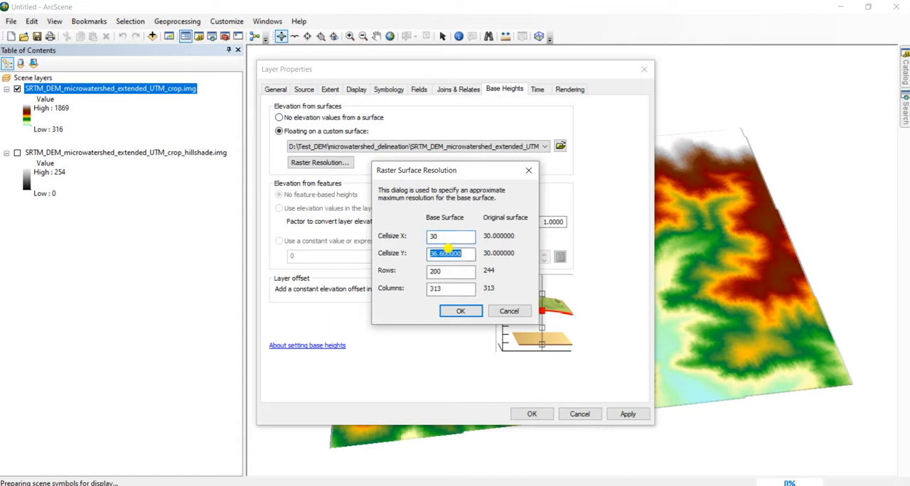
text(30)
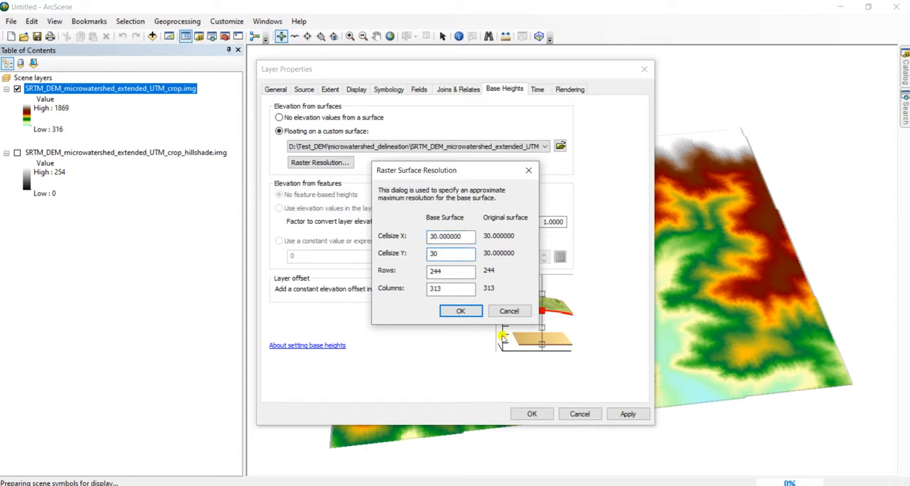
click(458, 311)
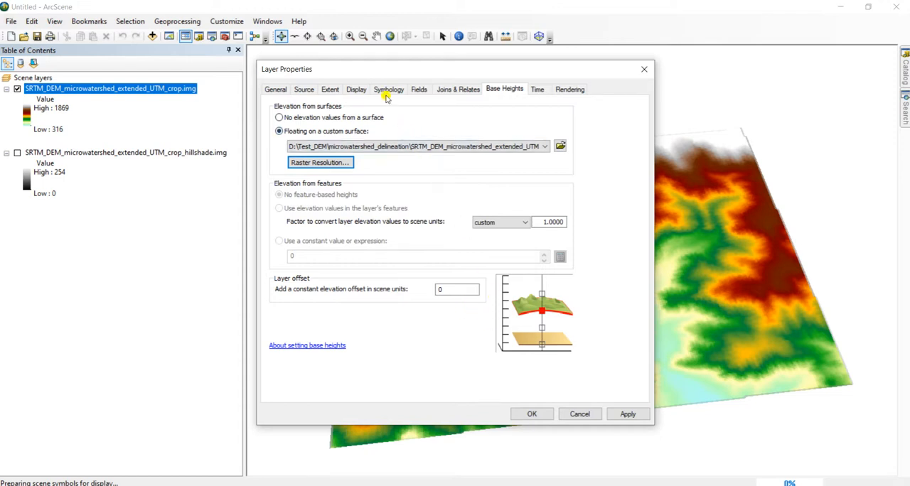
Give the cropped DEM 50% transparency and Cubic Convolution display resampling, and apply the layer properties
click(358, 90)
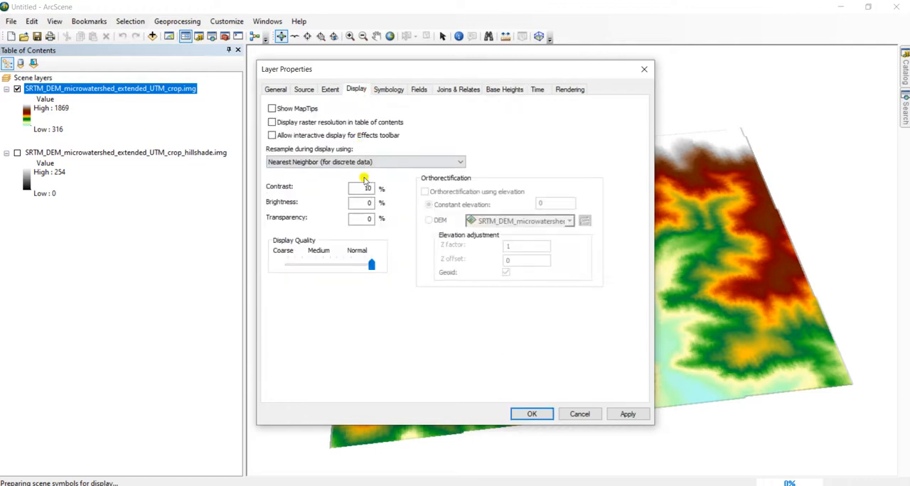
double_click(370, 219)
click(325, 163)
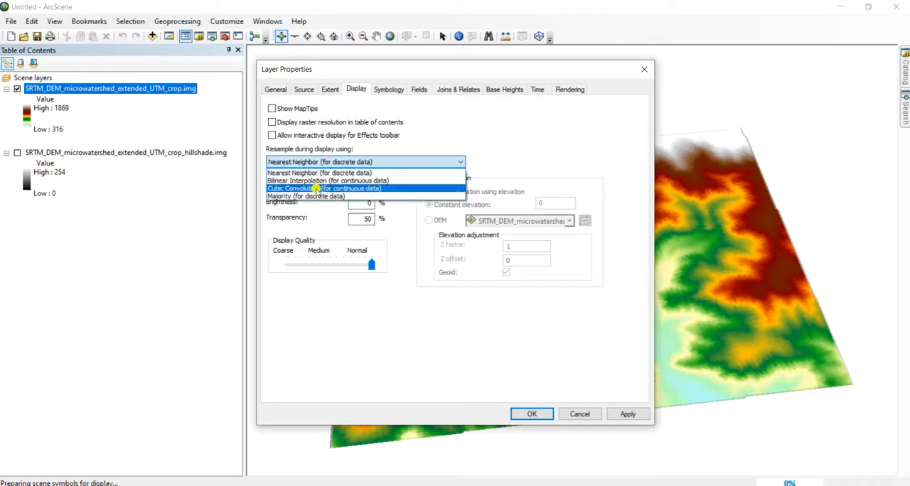
click(314, 188)
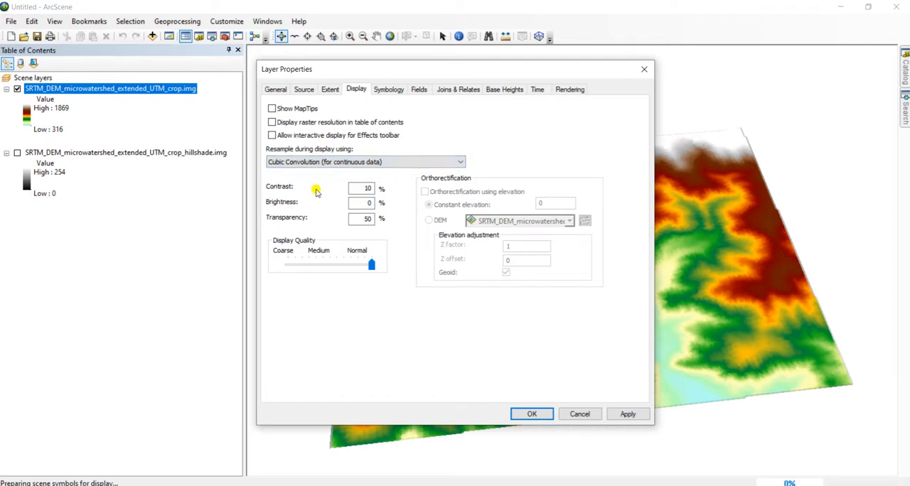
click(532, 414)
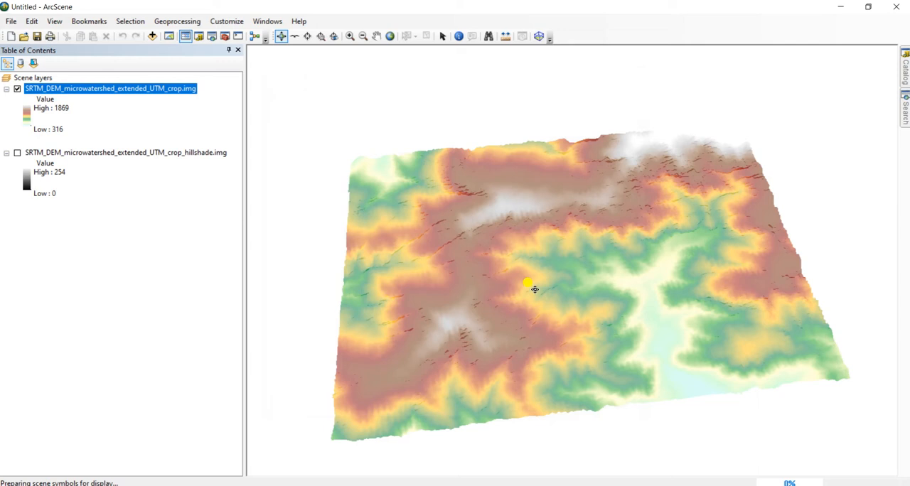
Turn on the hillshade layer beneath the semi-transparent cropped DEM
drag(496, 304, 408, 328)
click(18, 153)
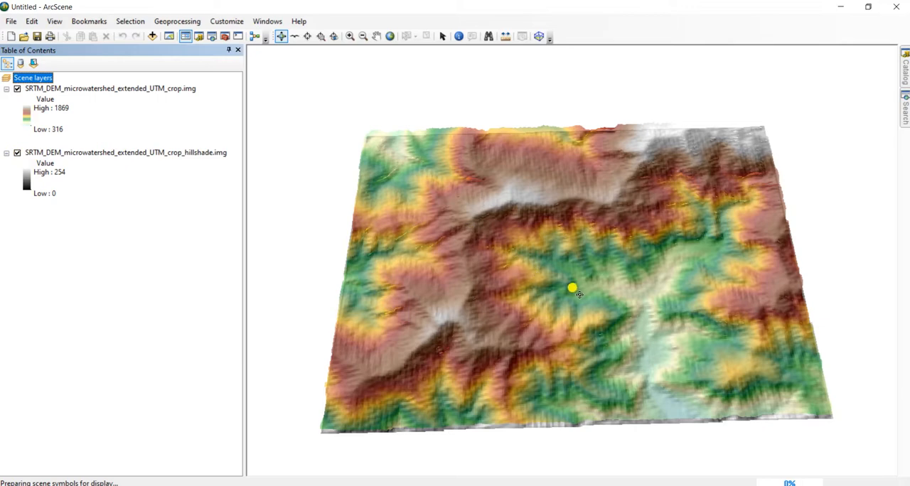
Examine the ridges and valleys of the shaded 3D terrain up close and from different angles
scroll(579, 294, up, 5)
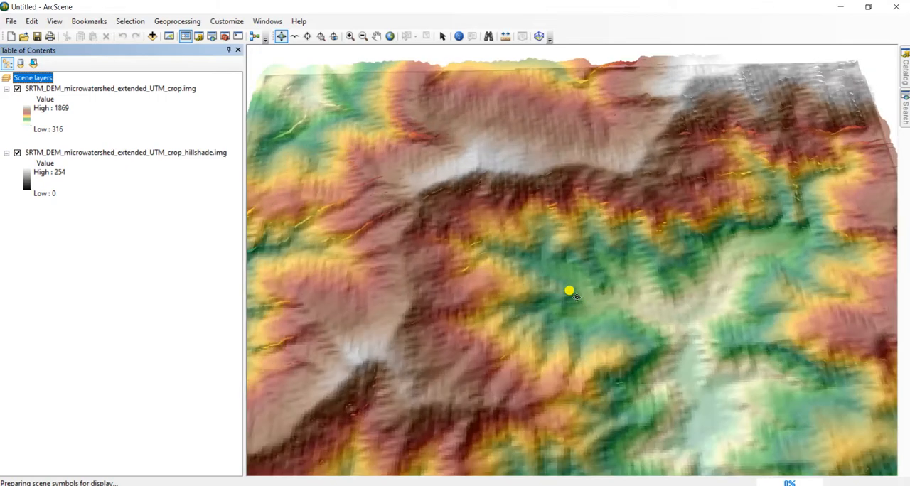
drag(517, 358, 429, 361)
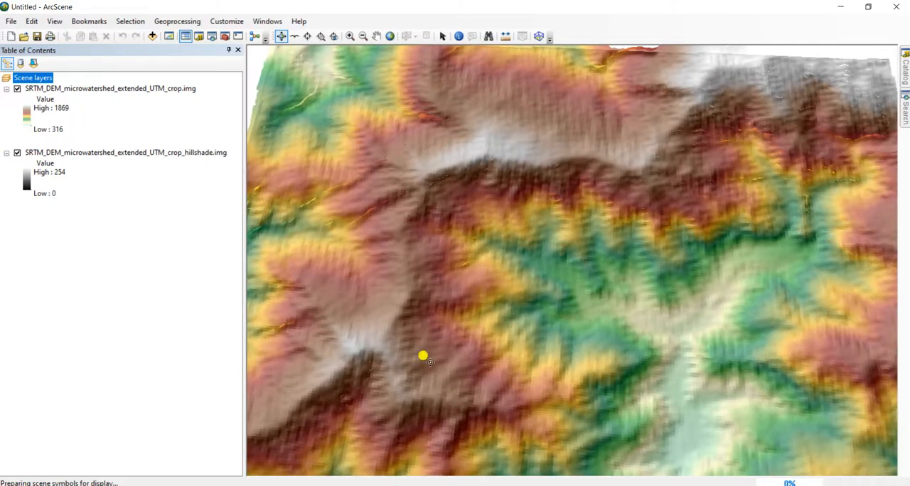
drag(590, 322, 621, 309)
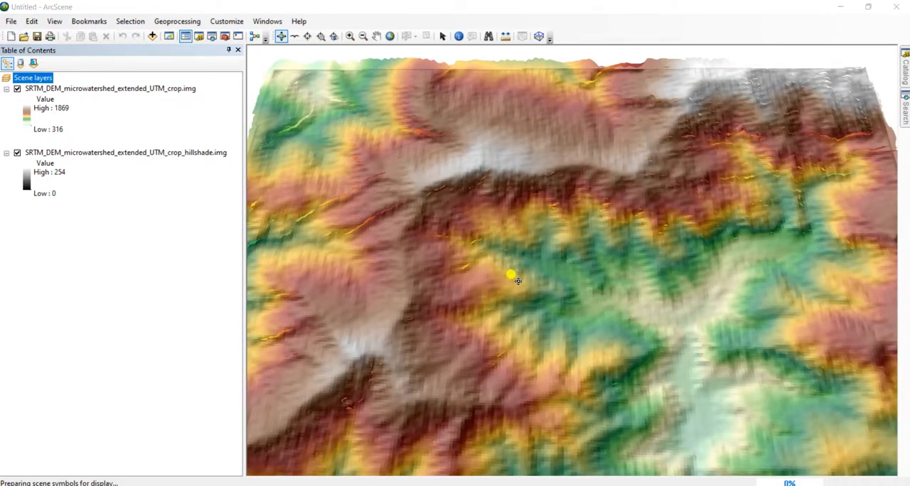
scroll(518, 282, down, 2)
drag(572, 328, 573, 351)
scroll(562, 307, down, 1)
scroll(563, 309, up, 3)
drag(565, 309, 545, 290)
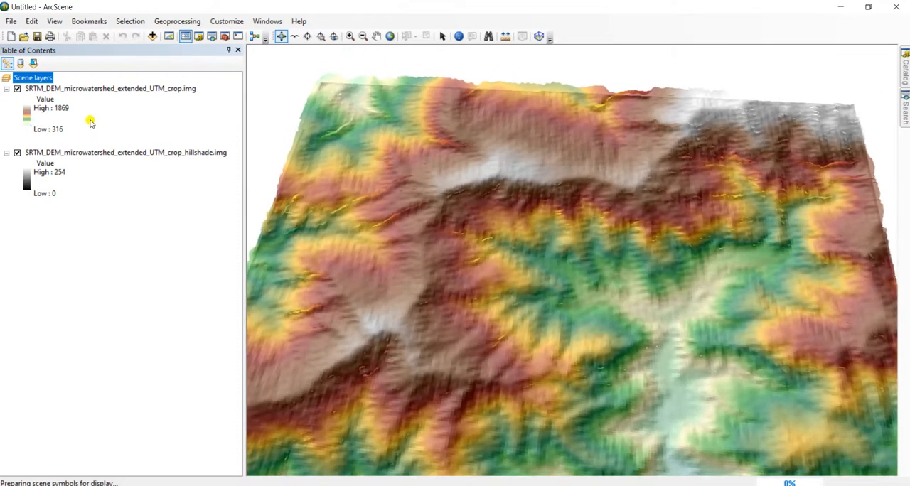
Set the cropped DEM layer's display contrast to 50% and apply it
click(106, 93)
right_click(108, 91)
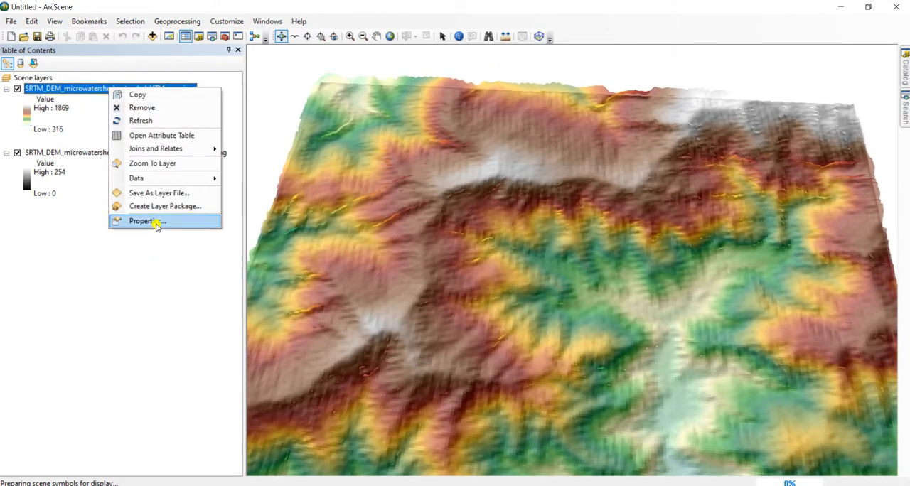
click(149, 221)
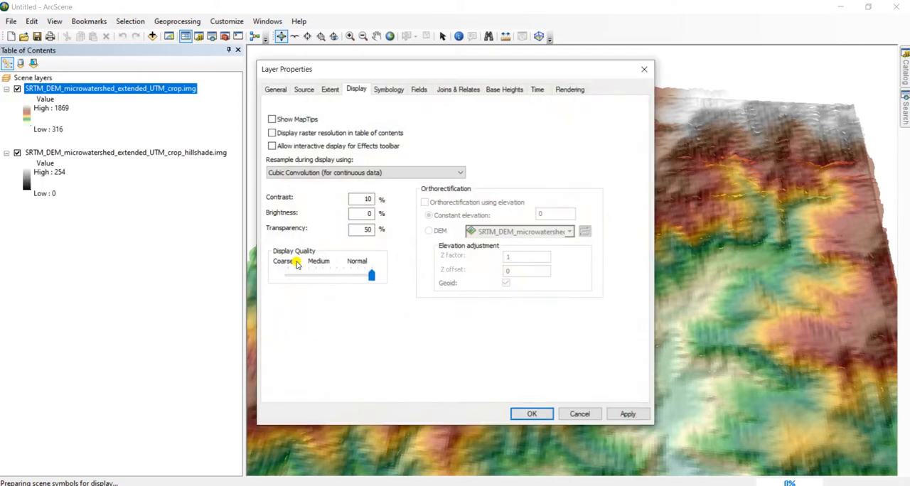
double_click(361, 199)
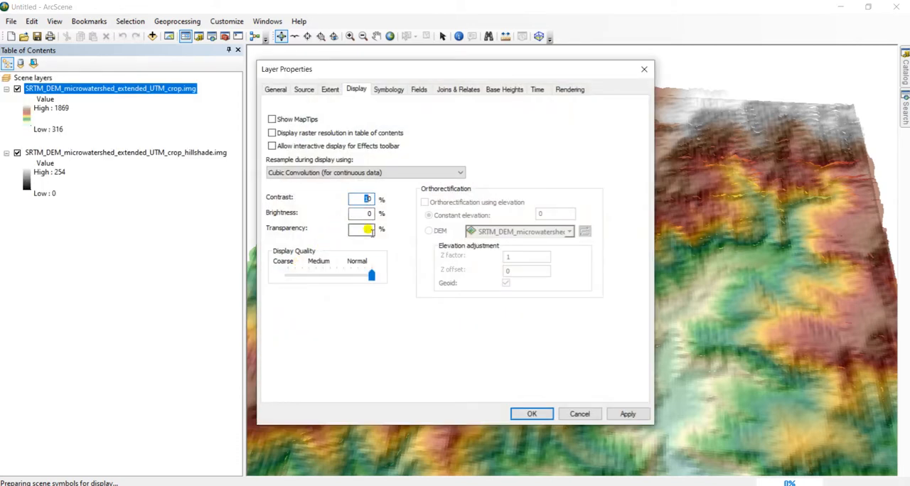
text(40)
click(628, 414)
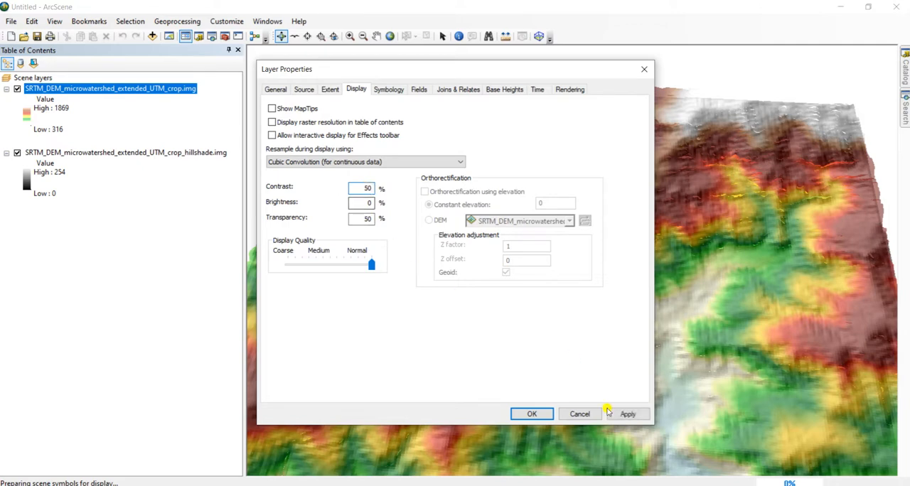
click(627, 414)
click(531, 414)
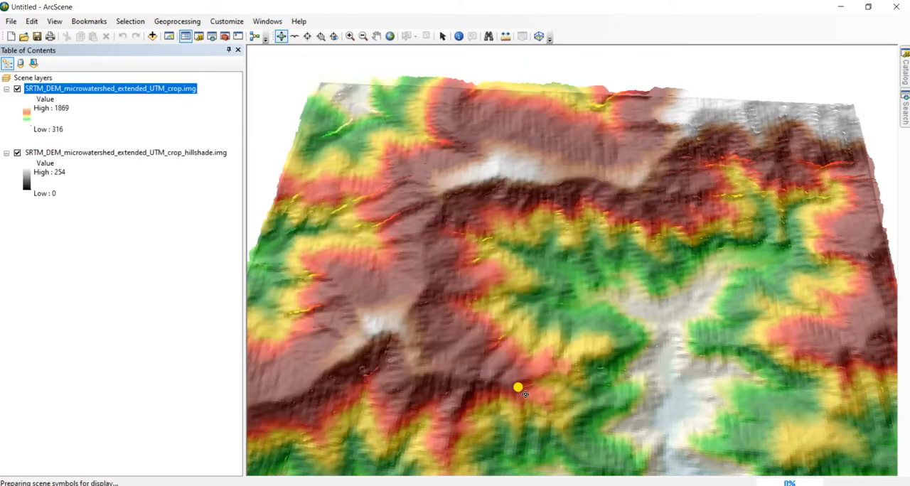
Frame the whole shaded terrain in a tilted 3D view
drag(532, 313, 543, 352)
scroll(544, 351, down, 3)
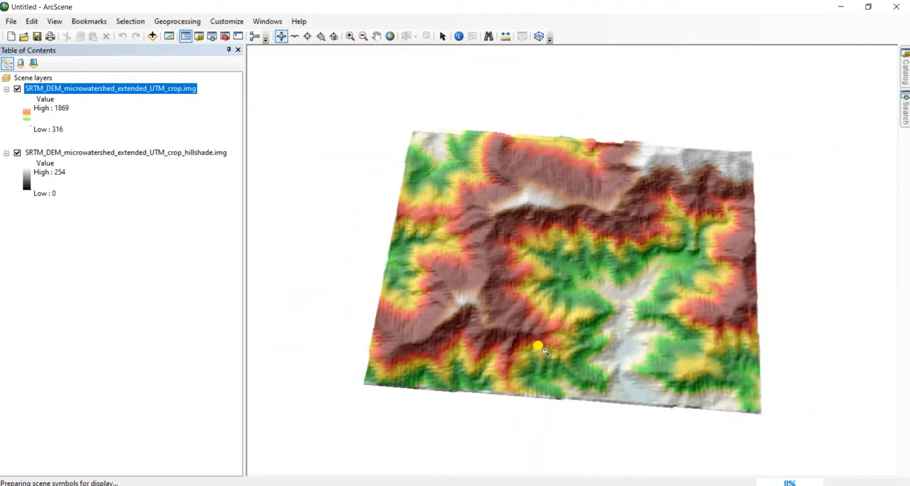
scroll(540, 351, down, 2)
scroll(537, 350, up, 3)
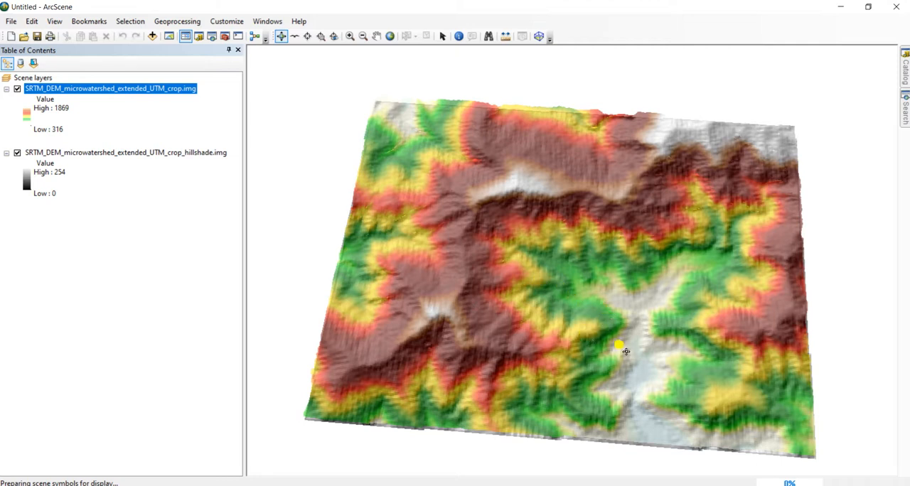
drag(649, 376, 653, 361)
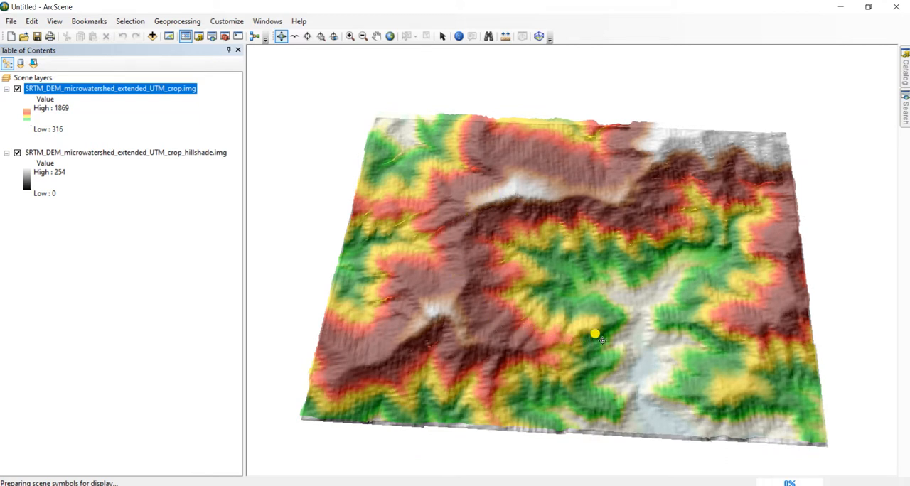
drag(559, 360, 567, 364)
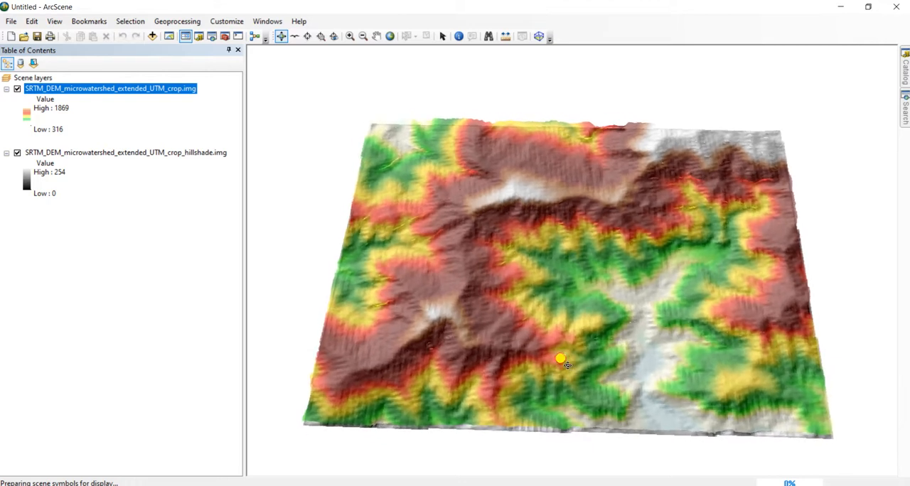
Export the scene as a 2D JPEG image named 2D_view.jpg to the Desktop
click(10, 22)
mouse_move(44, 150)
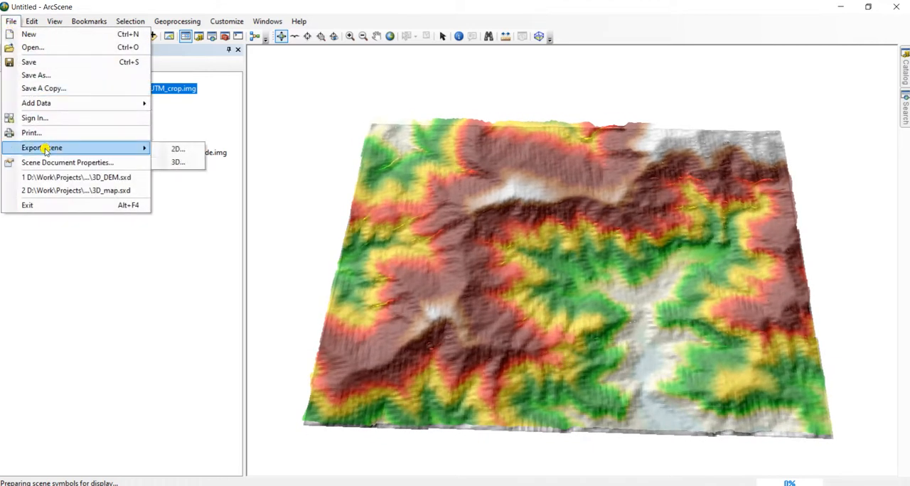
click(178, 149)
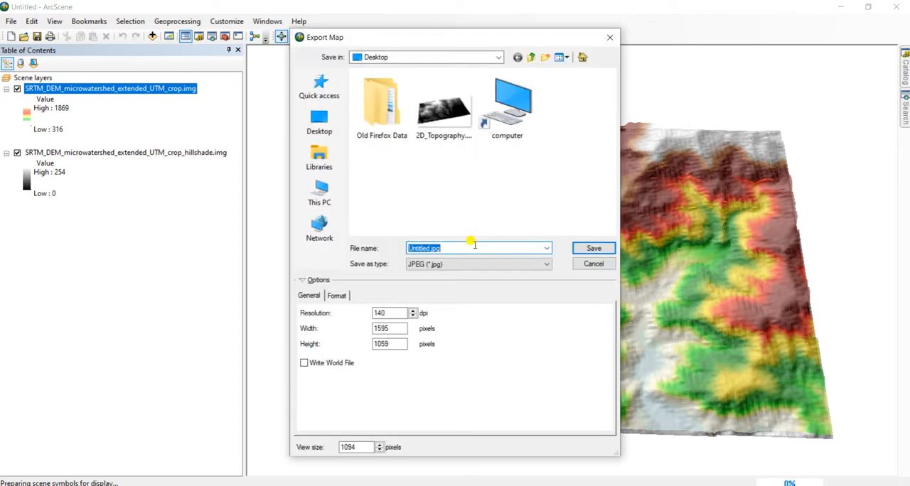
click(427, 246)
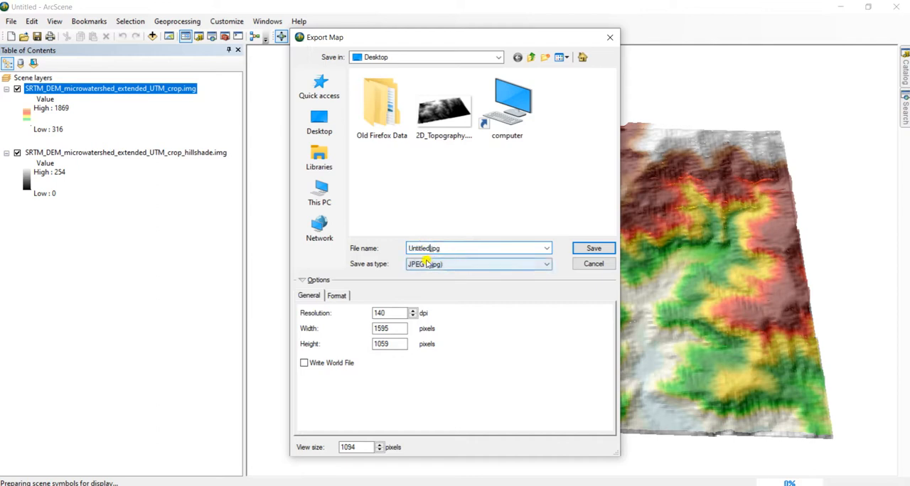
key(shift+Home)
text(2)
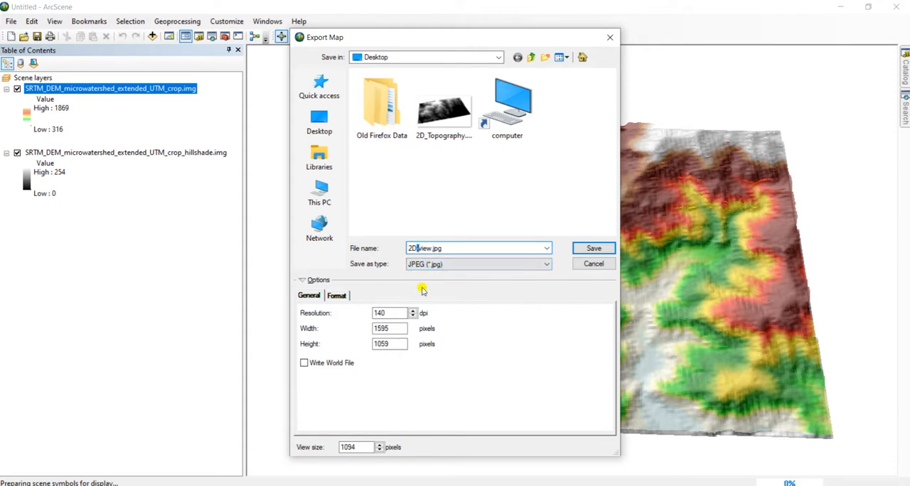
click(585, 248)
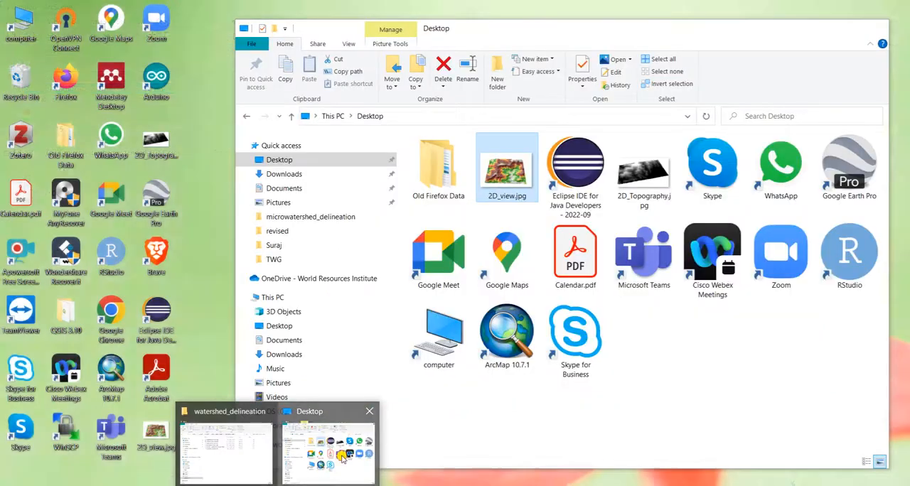
Switch to the Desktop folder in File Explorer, view the exported 2D_view.jpg at full size, and return to ArcScene
click(340, 459)
click(668, 402)
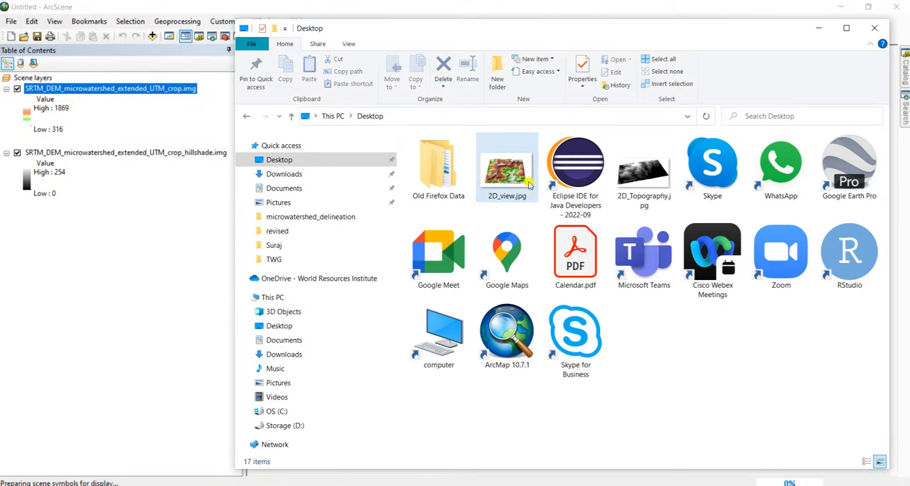
double_click(512, 177)
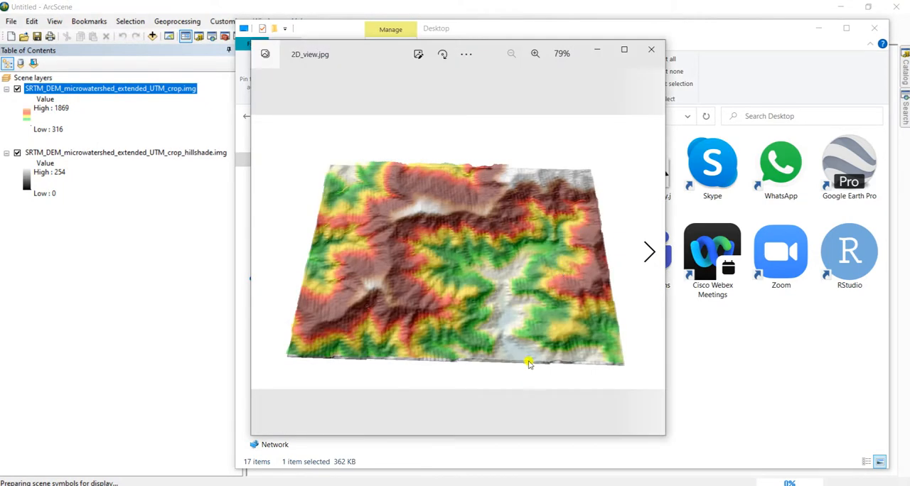
click(623, 50)
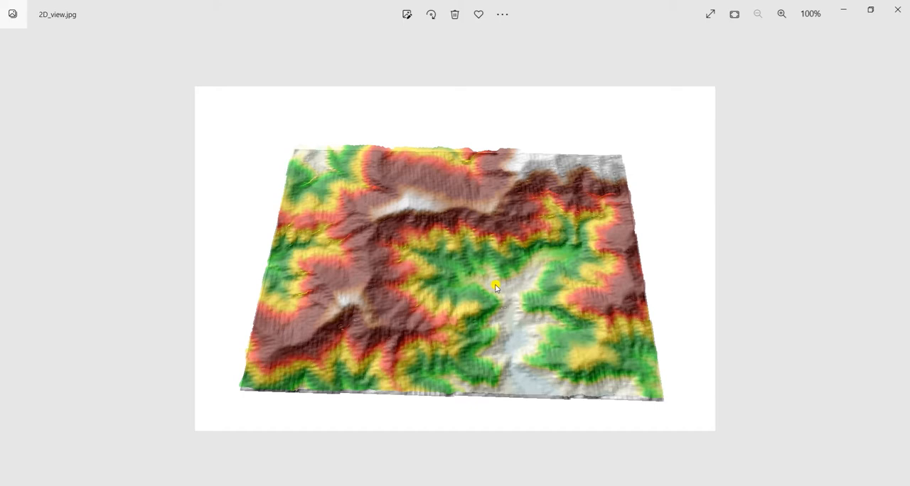
click(870, 9)
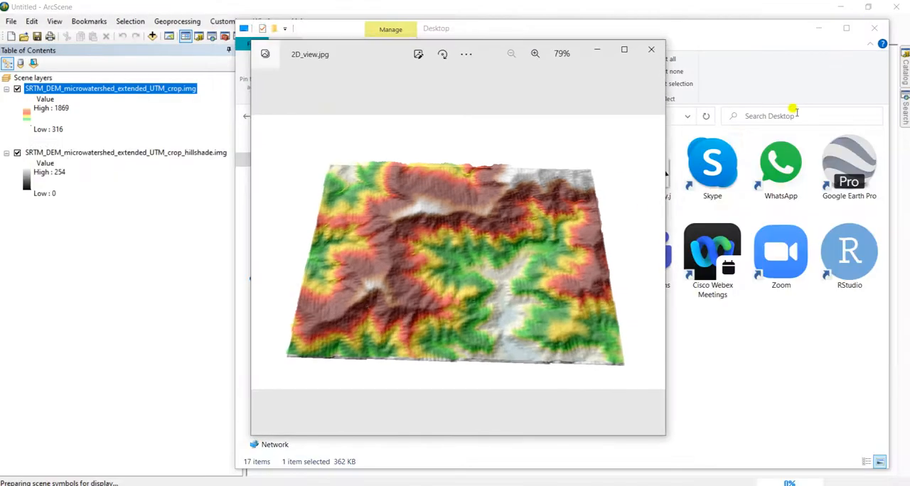
click(654, 52)
click(685, 332)
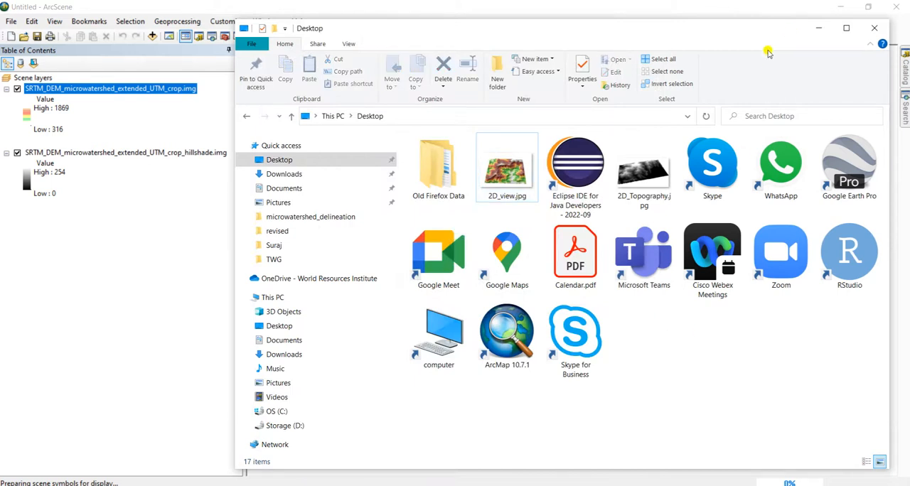
click(819, 28)
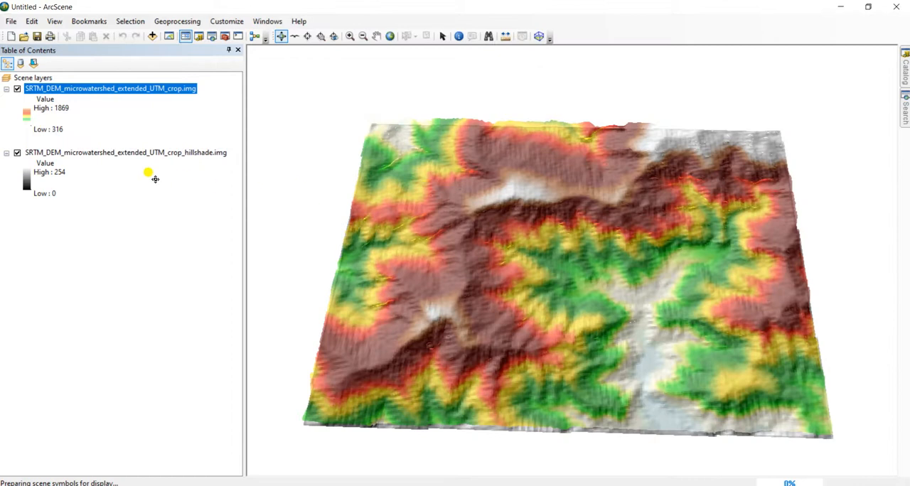
Recolor the cropped DEM layer with the black-to-white color ramp
click(27, 115)
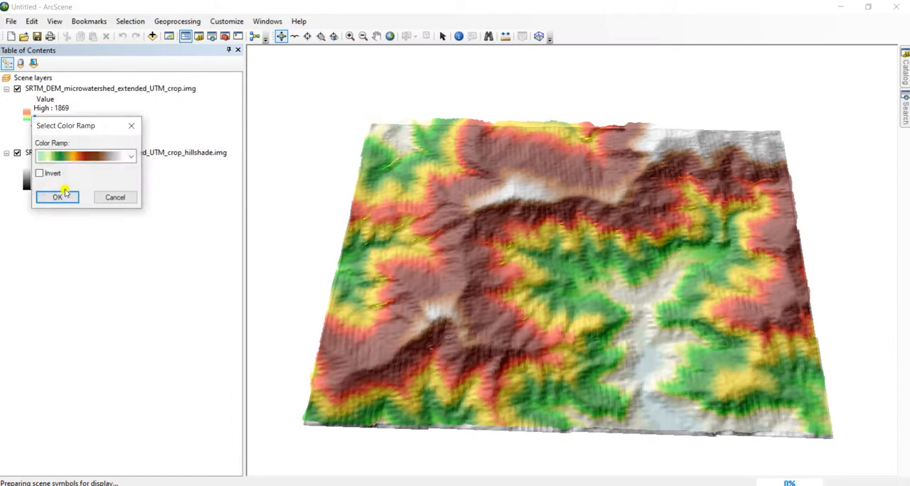
click(92, 158)
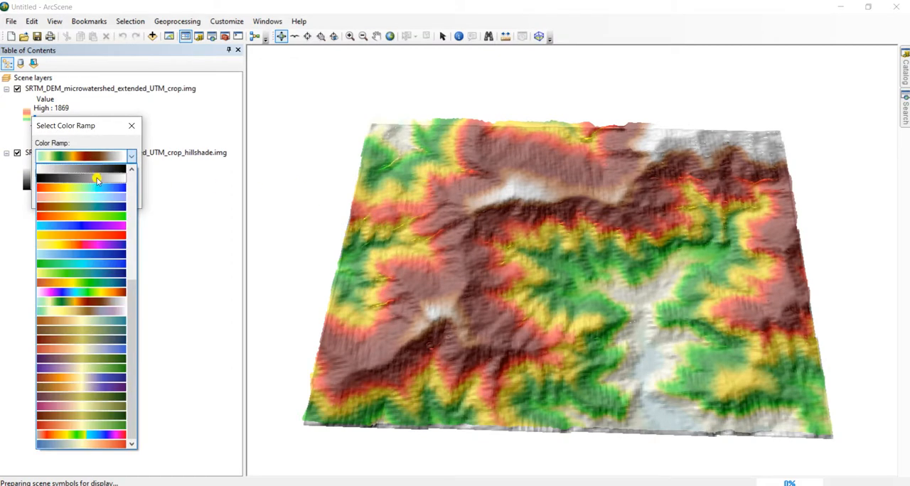
click(95, 177)
click(69, 196)
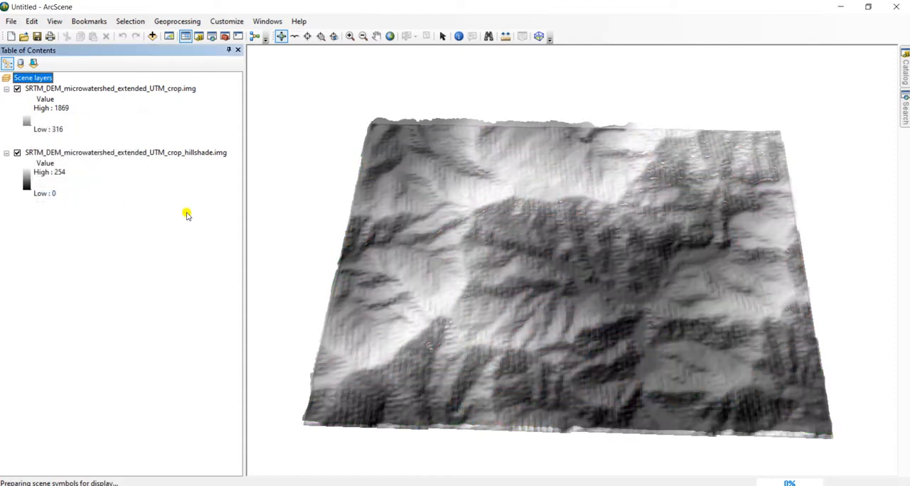
drag(607, 348, 614, 366)
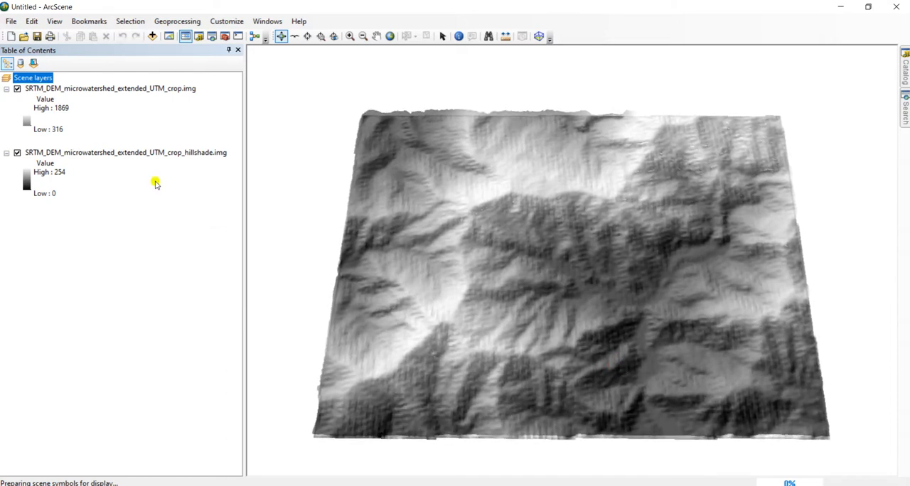
click(29, 123)
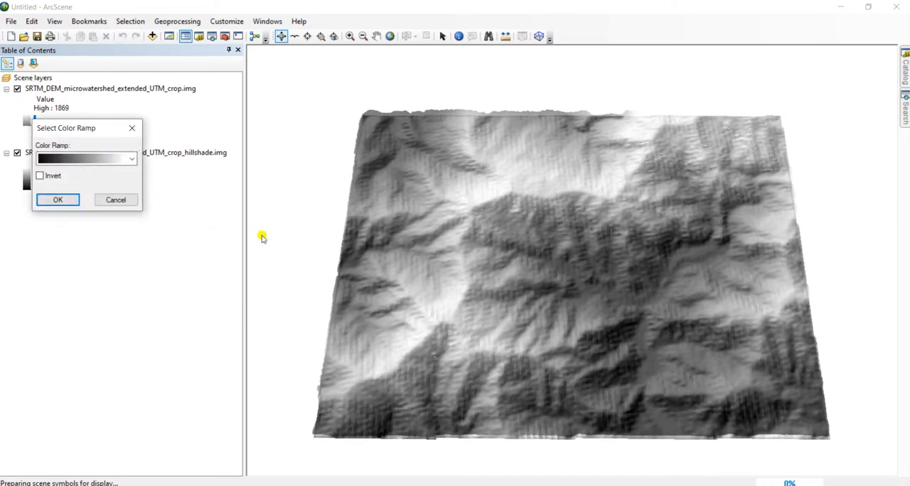
click(116, 200)
Give the cropped DEM layer a Minimum-Maximum stretch with a custom low value of 400 and high value of 1700
click(84, 88)
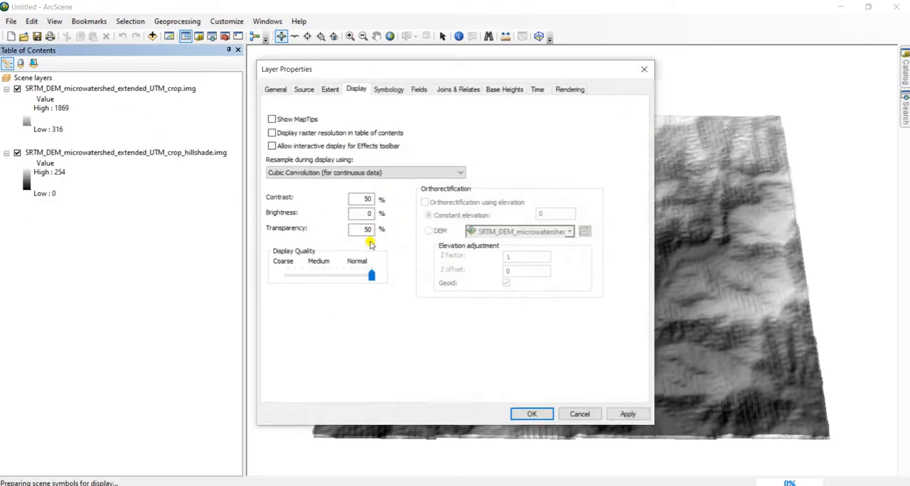
click(395, 90)
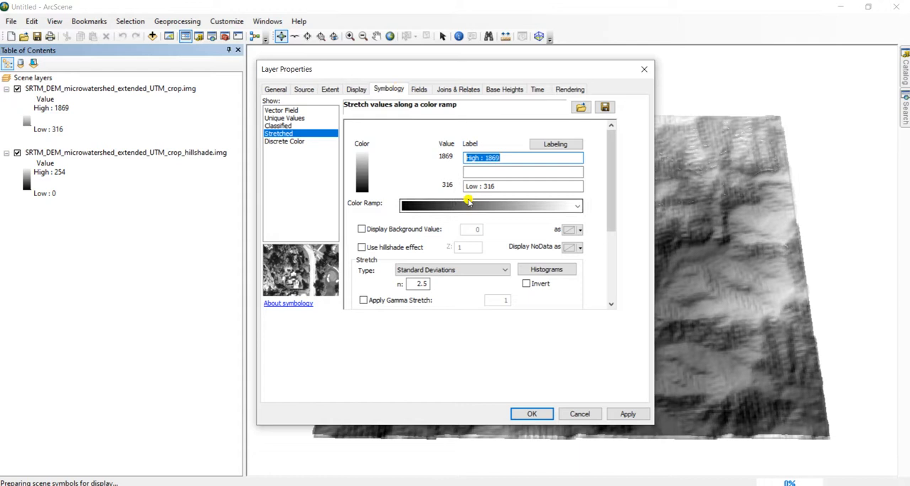
click(440, 272)
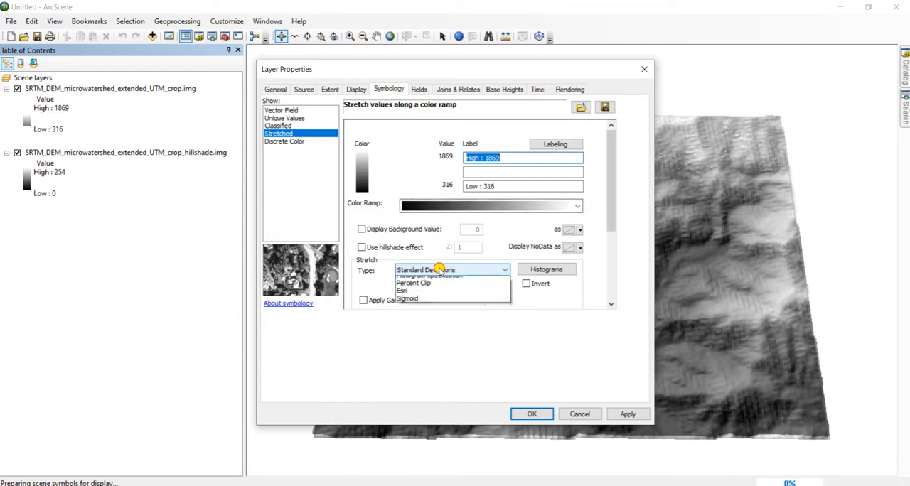
click(423, 311)
click(451, 172)
drag(439, 185, 454, 185)
text(400)
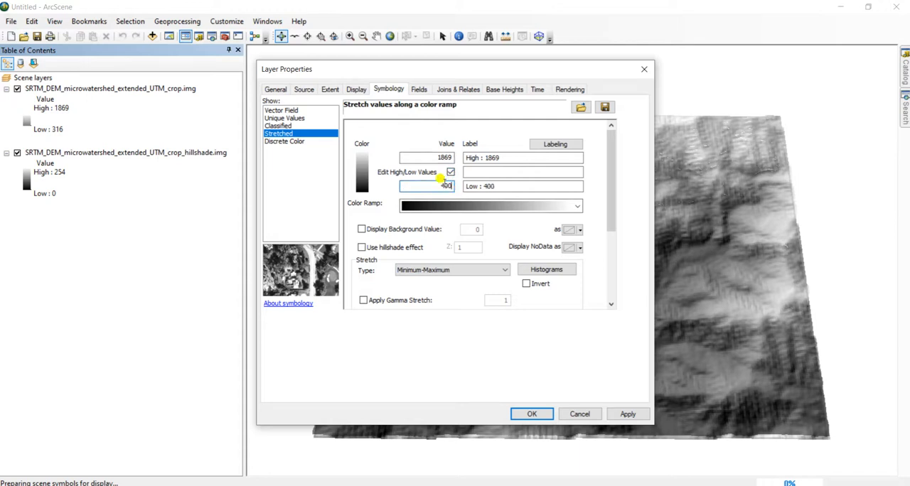
drag(426, 158, 455, 158)
text(1700)
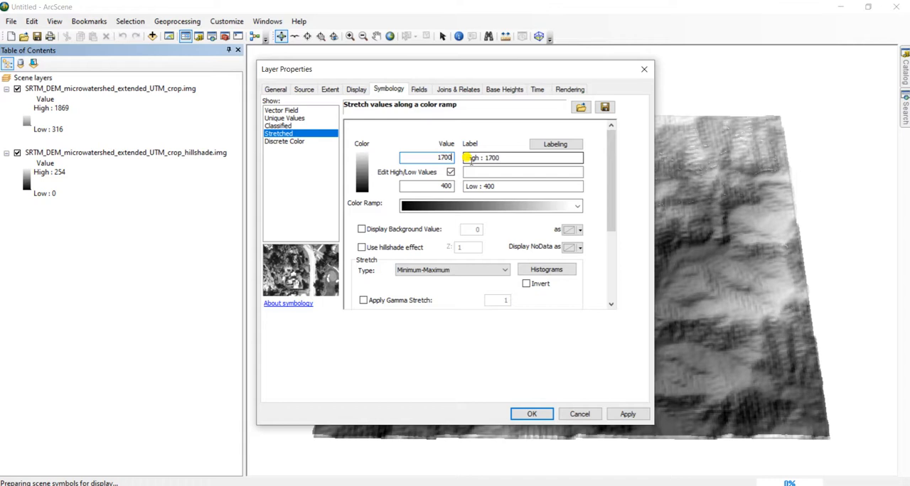
click(535, 413)
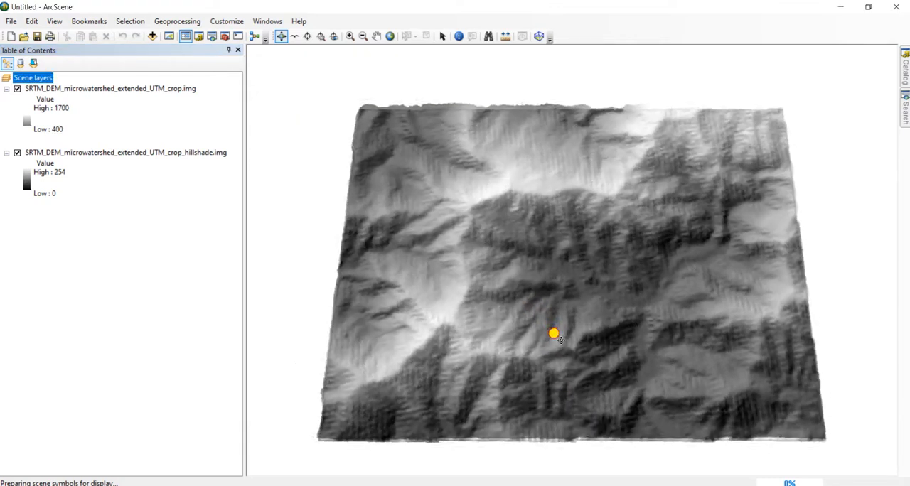
Recolor the cropped DEM layer with the orange-yellow-green-blue color ramp
drag(549, 329, 571, 352)
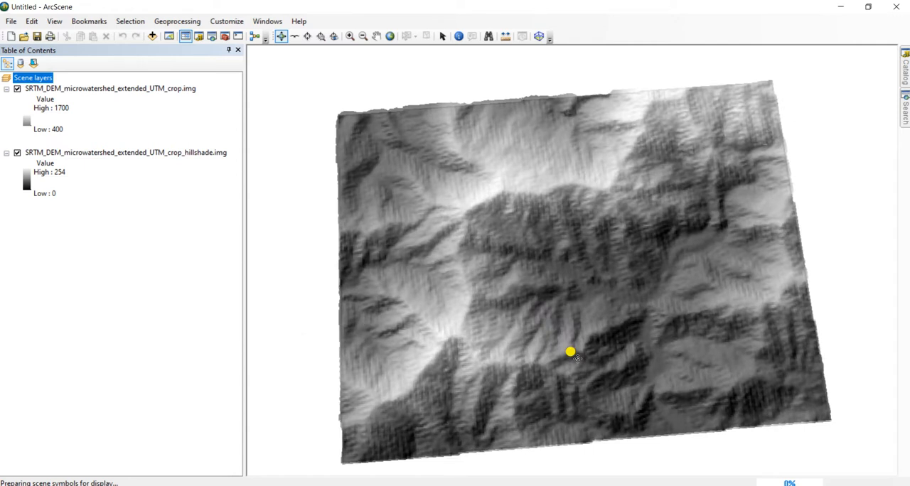
drag(571, 352, 540, 341)
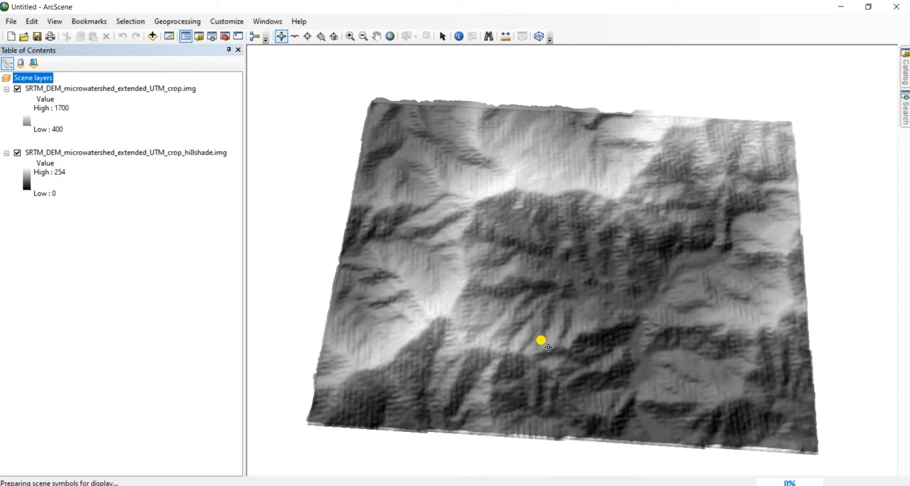
click(27, 123)
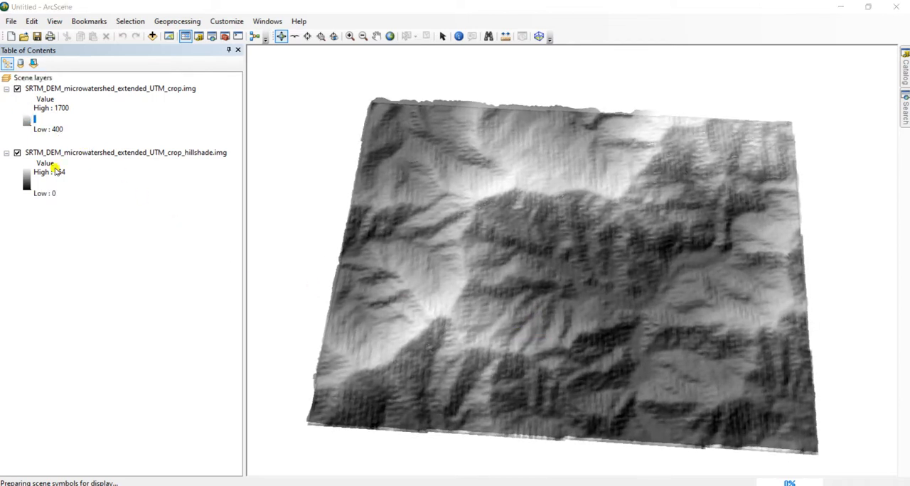
click(95, 190)
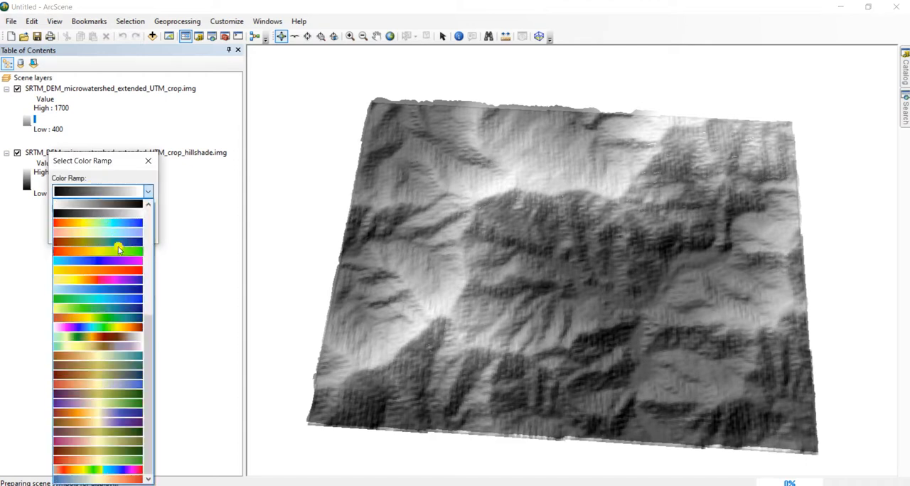
click(125, 321)
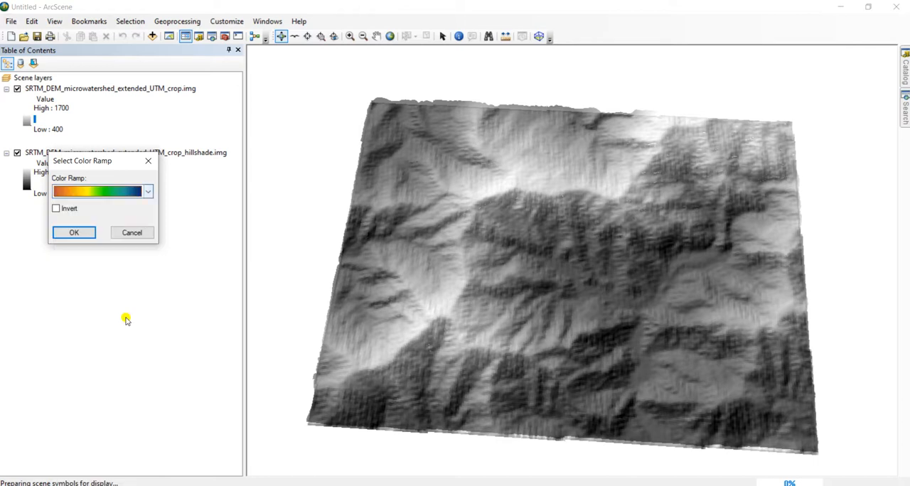
click(78, 231)
drag(552, 309, 608, 346)
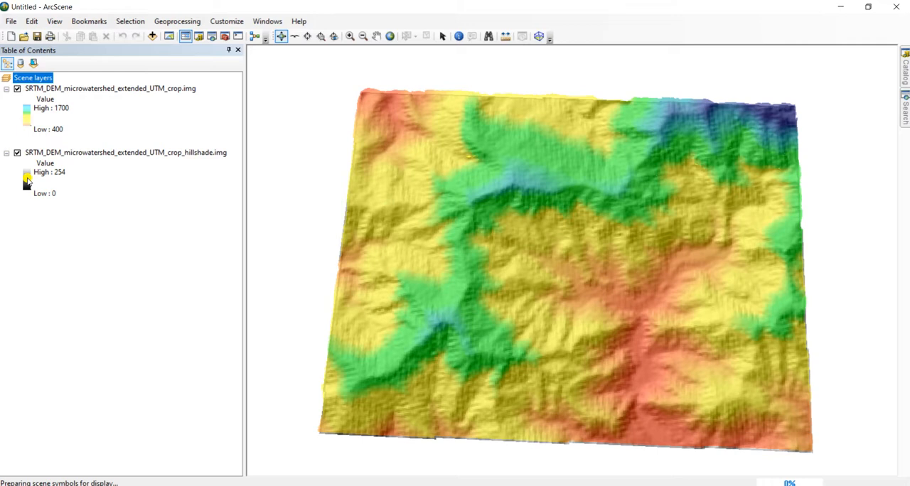
Review the cropped DEM layer's custom base height surface, raster resolution, elevation conversion factor and display settings
right_click(93, 93)
click(130, 227)
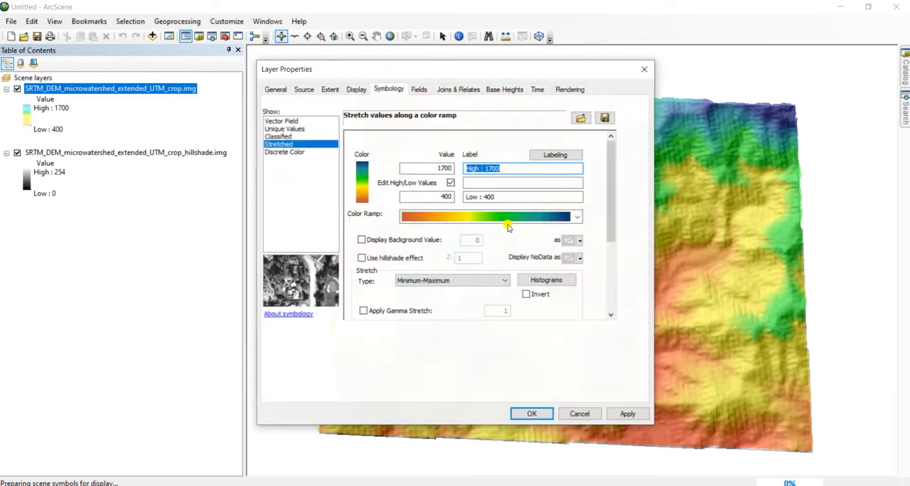
click(509, 90)
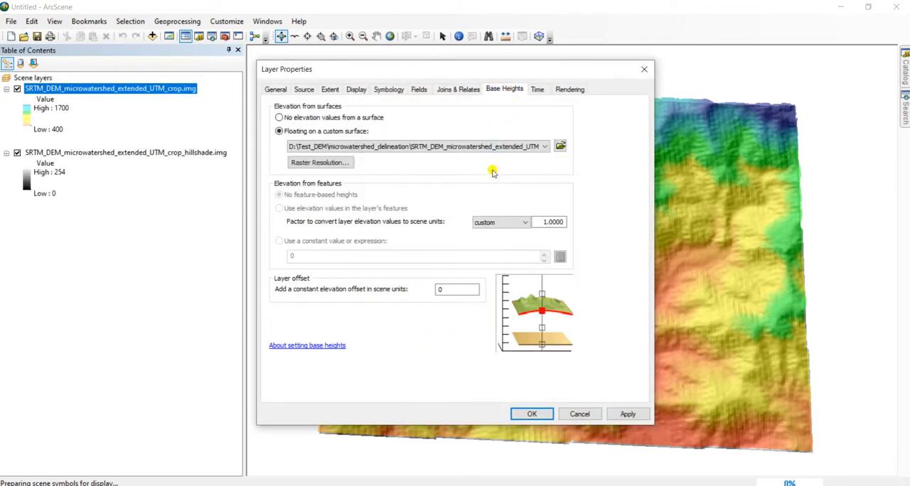
click(473, 145)
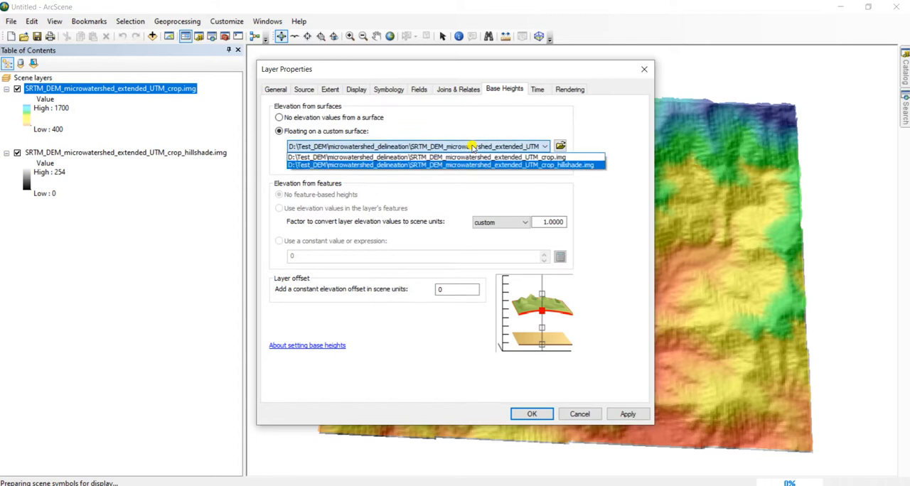
click(582, 187)
click(341, 163)
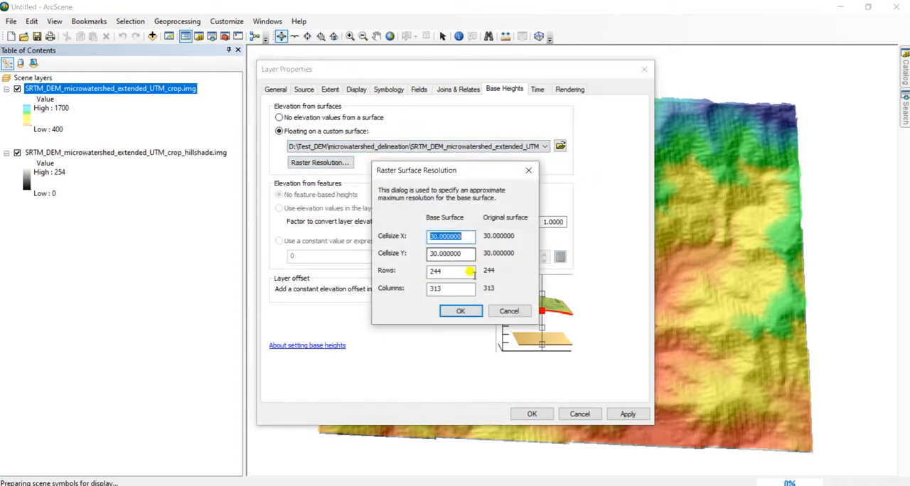
click(512, 311)
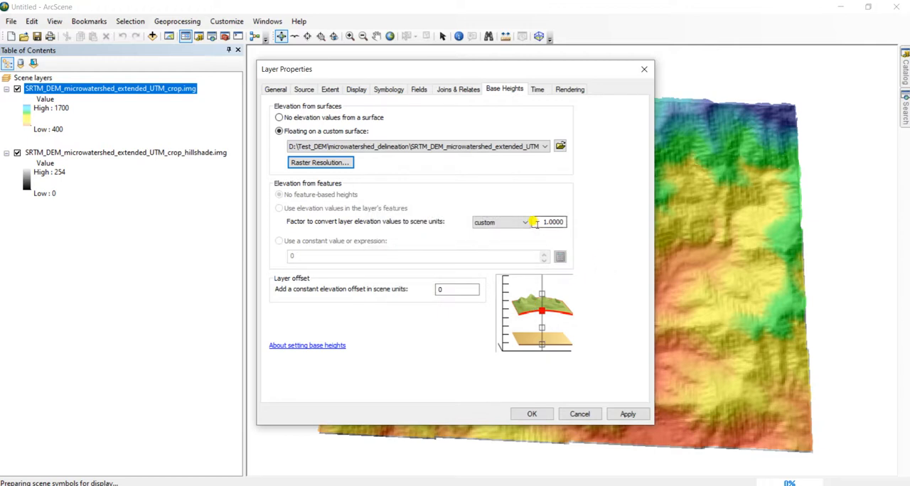
drag(536, 222, 559, 221)
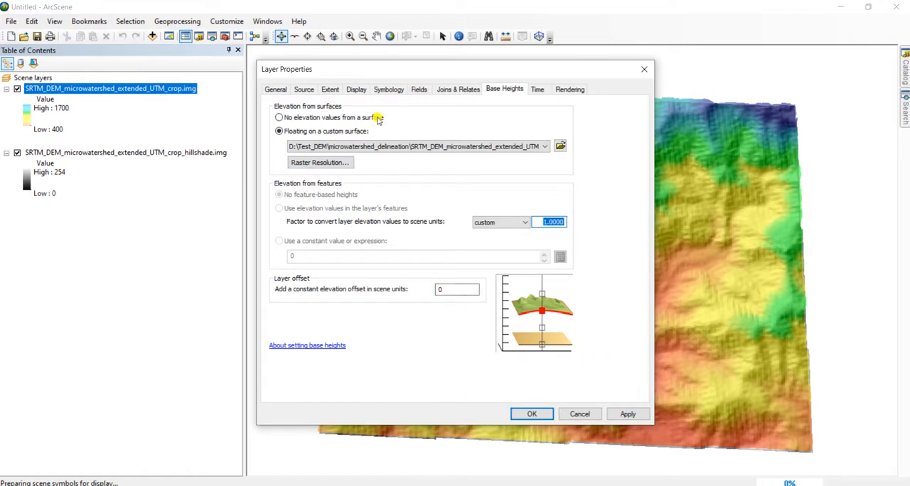
click(359, 91)
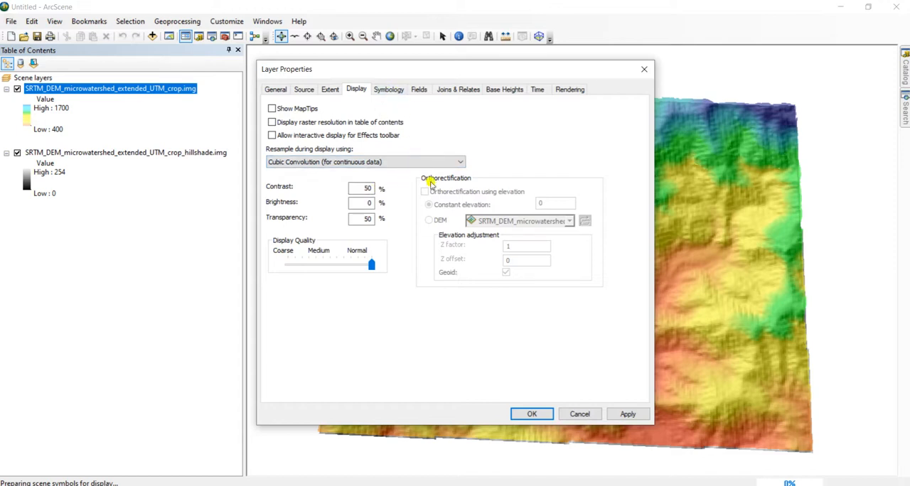
click(579, 414)
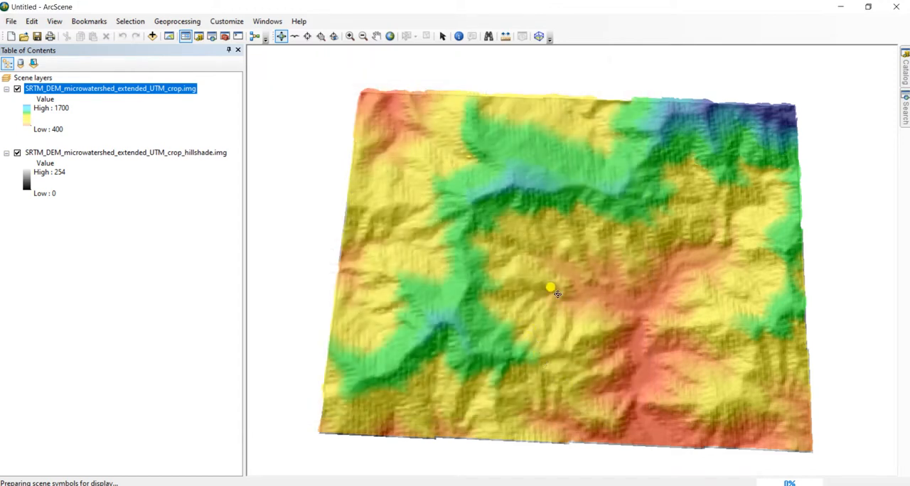
Set the scene's vertical exaggeration to 2
mouse_move(565, 345)
mouse_down()
mouse_move(544, 304)
mouse_move(562, 274)
mouse_move(568, 329)
mouse_up()
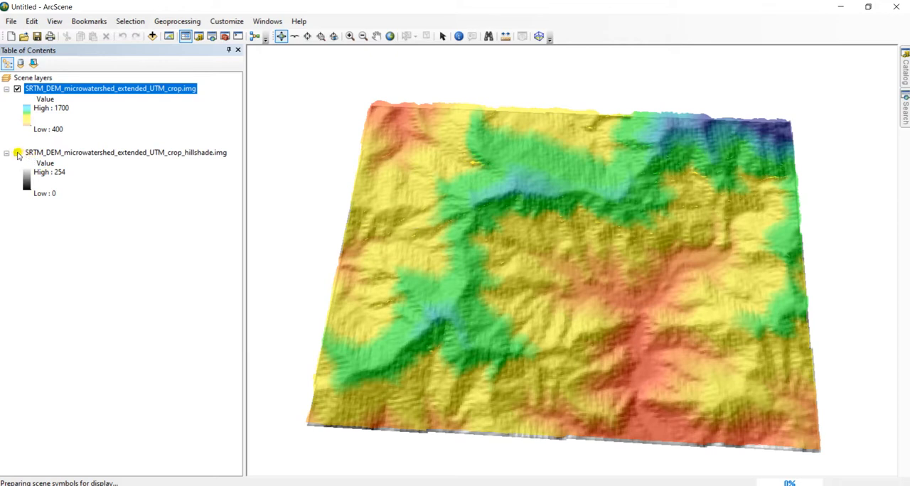
right_click(37, 80)
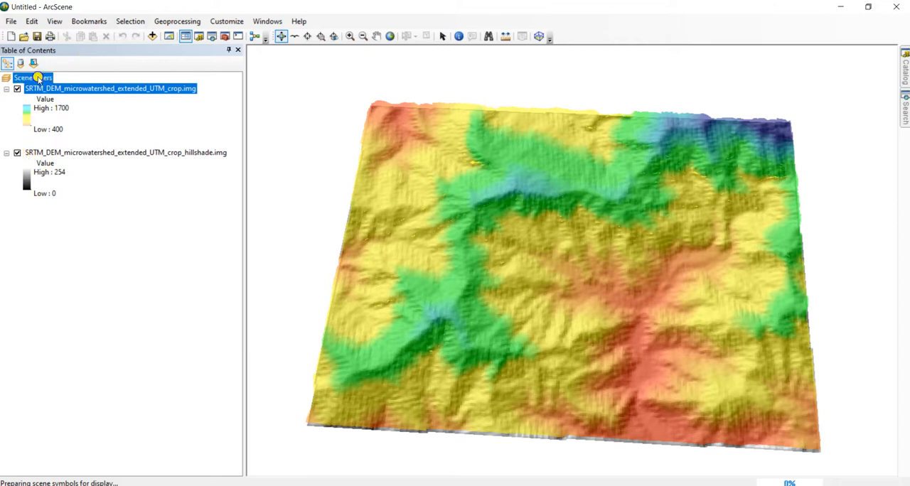
click(78, 127)
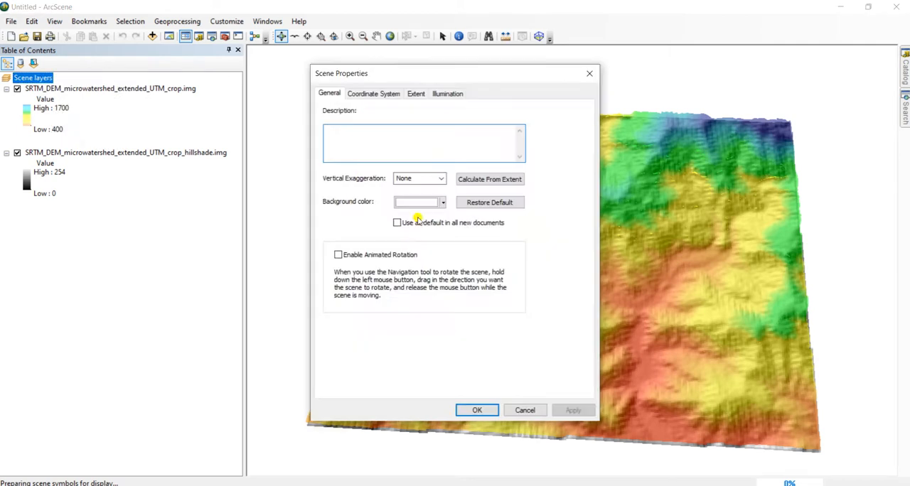
click(437, 179)
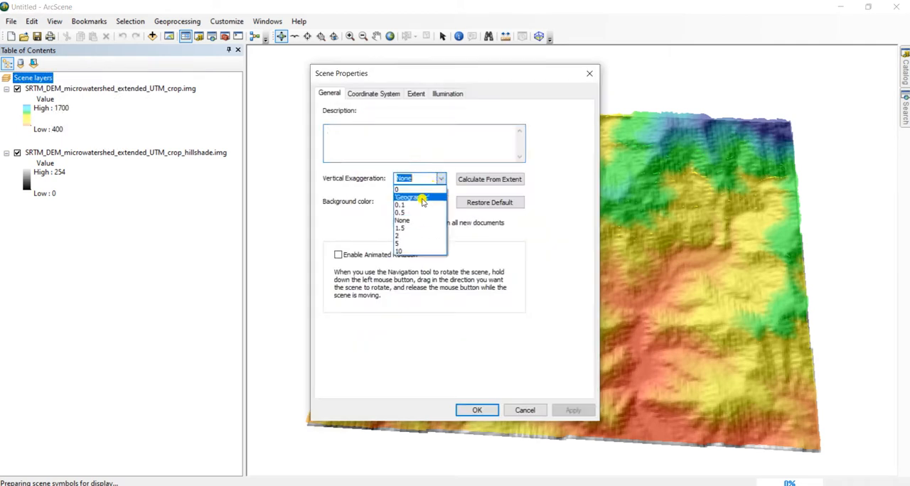
click(412, 236)
click(573, 410)
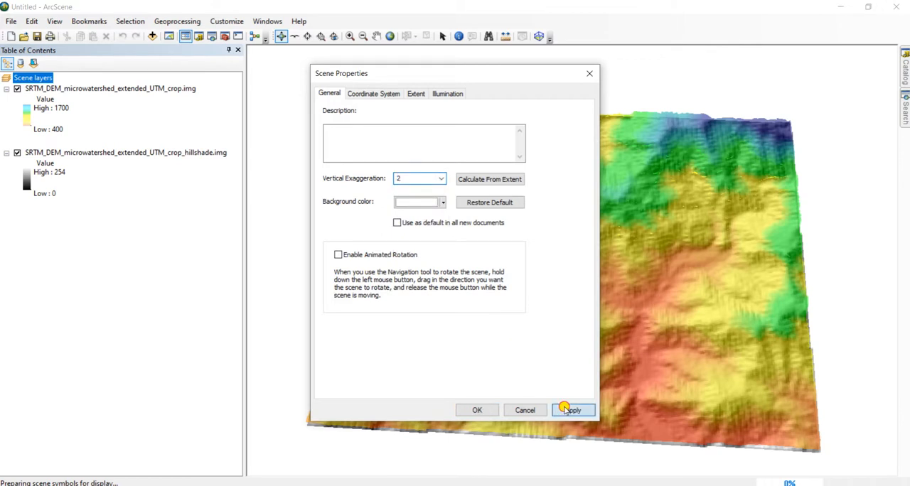
click(486, 410)
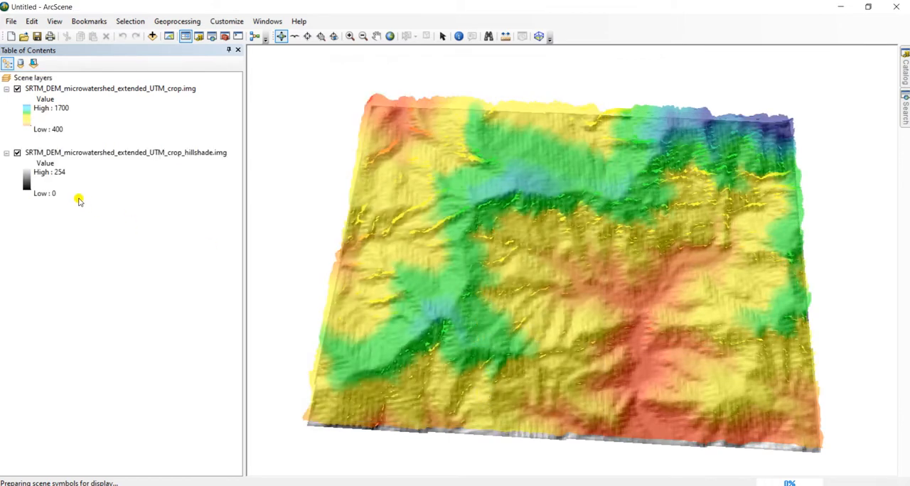
Turn off the display of the hillshade layer
click(17, 153)
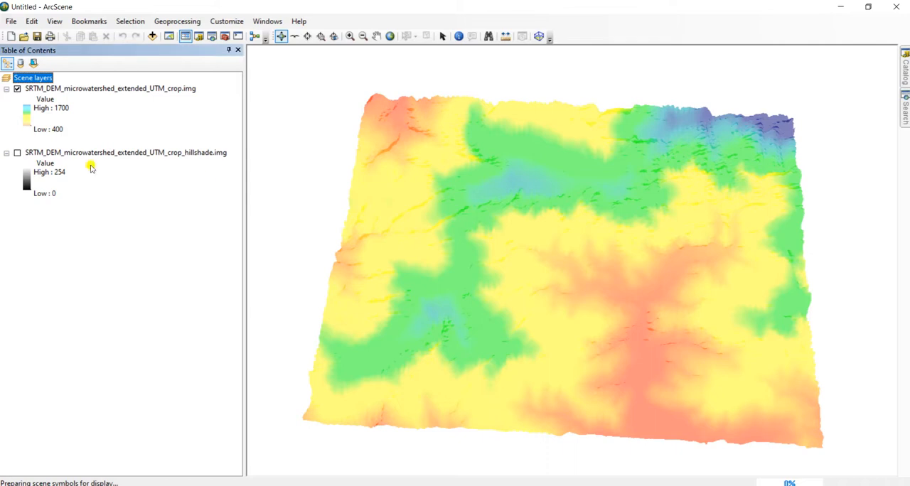
drag(541, 311, 578, 298)
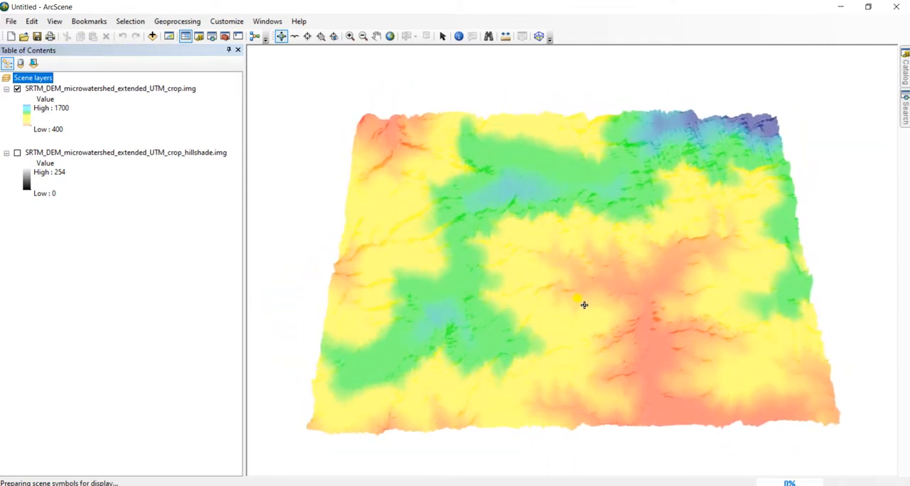
Float the cropped DEM layer on the cropped DEM raster as its custom base height surface and check its raster resolution
right_click(161, 93)
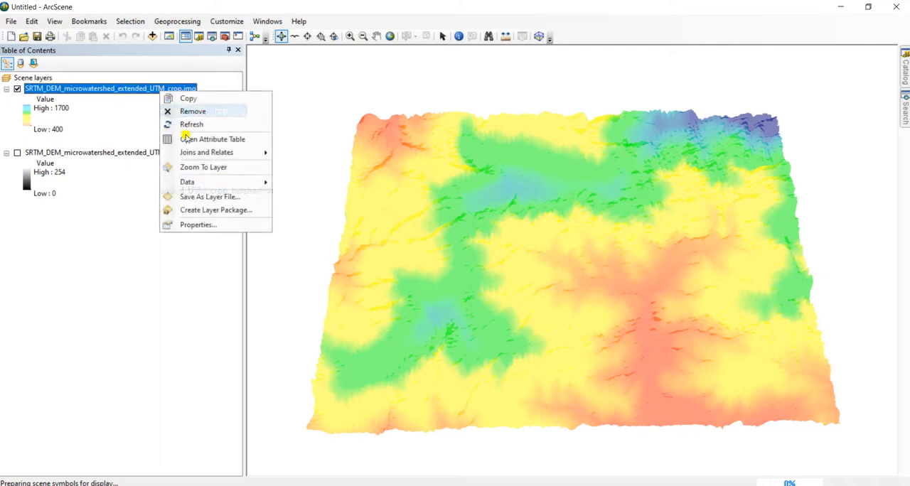
click(199, 223)
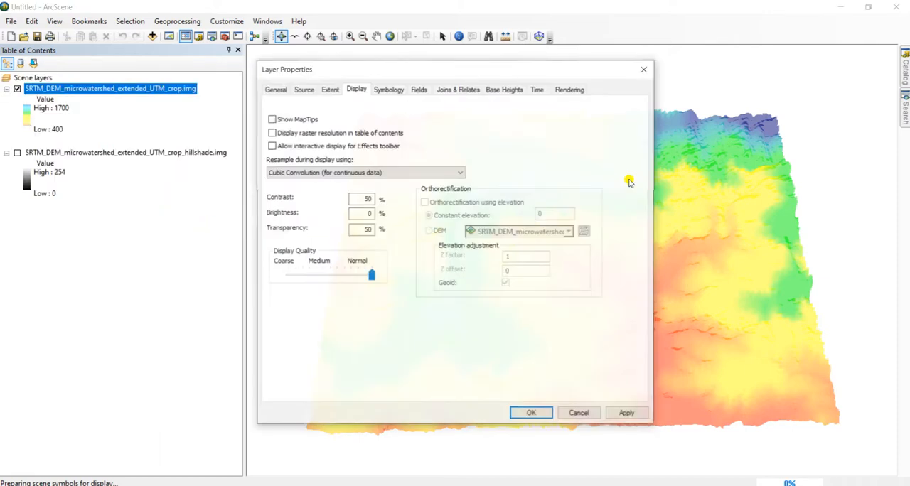
click(509, 90)
click(442, 148)
click(514, 157)
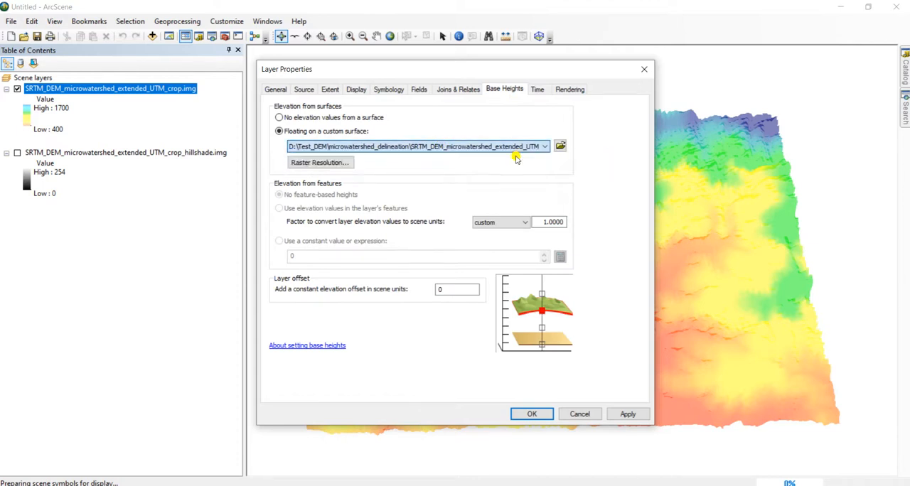
click(342, 164)
click(459, 311)
Set the cropped DEM layer's transparency to 0% and its contrast to 10%
click(357, 89)
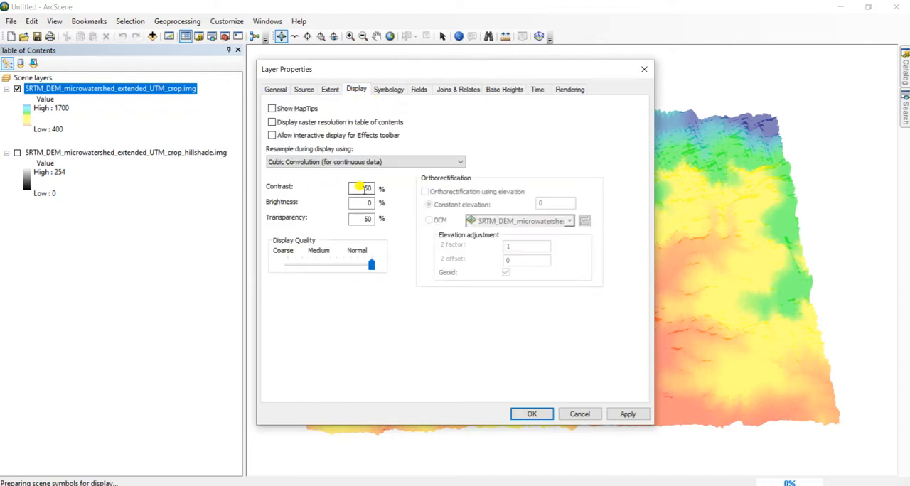
drag(360, 219, 380, 224)
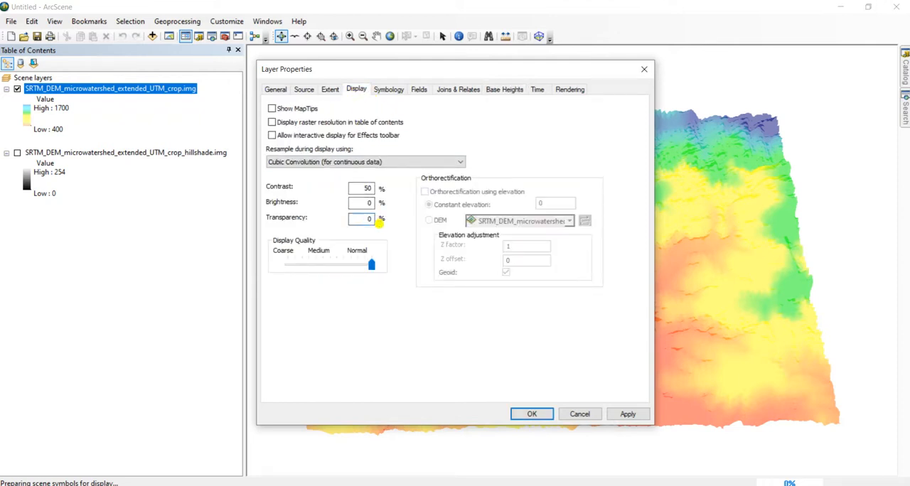
drag(355, 186, 374, 188)
text(10)
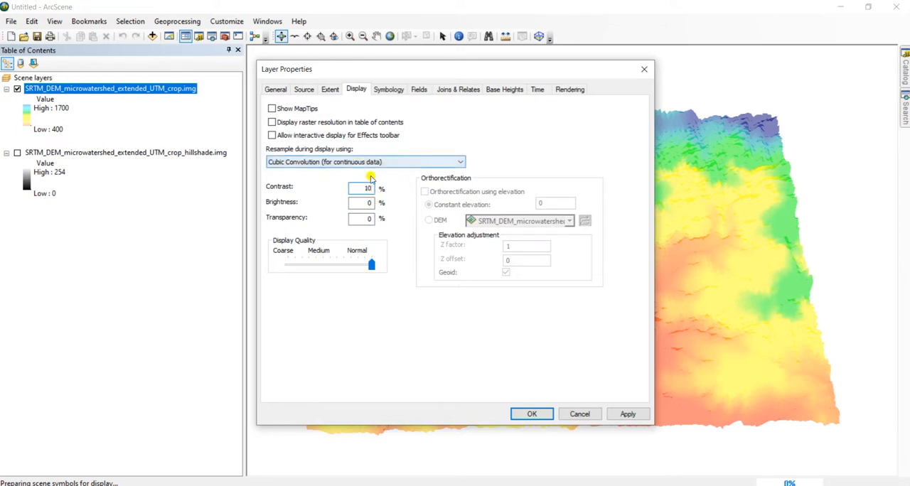
click(531, 414)
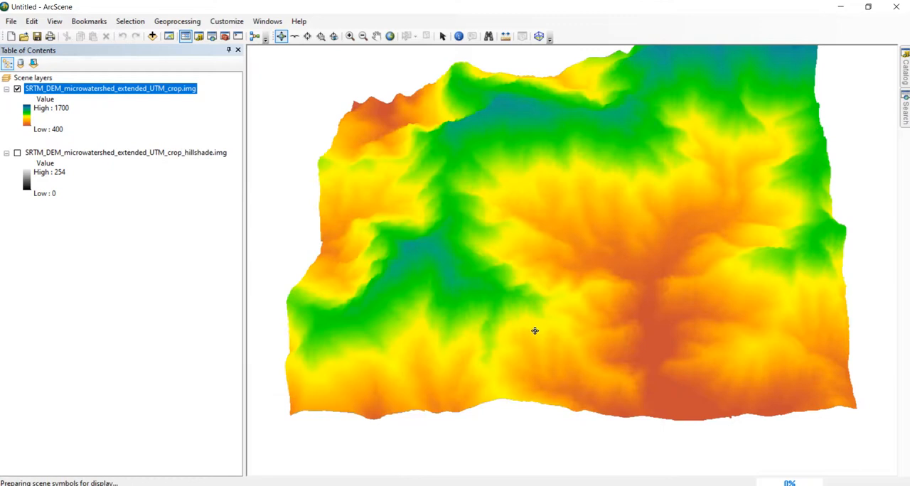
drag(569, 233, 605, 238)
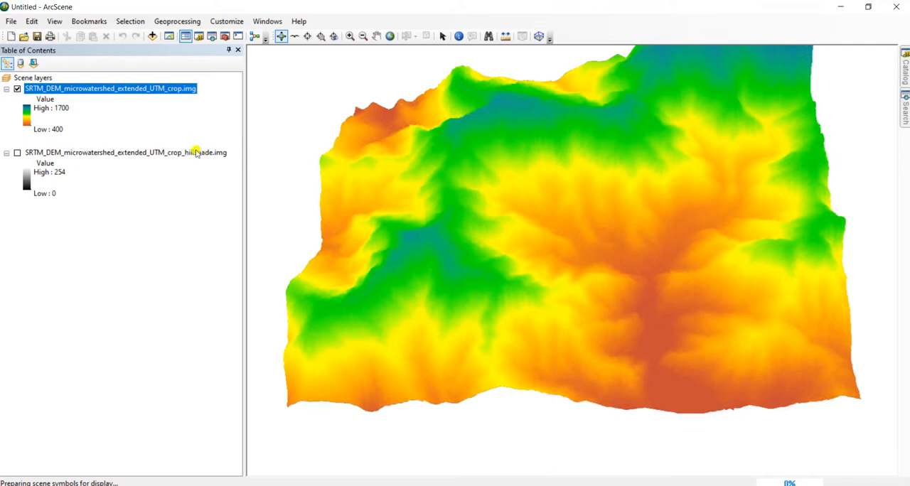
Try a scene vertical exaggeration of 0.5, and settle on a vertical exaggeration of 1.5
right_click(44, 78)
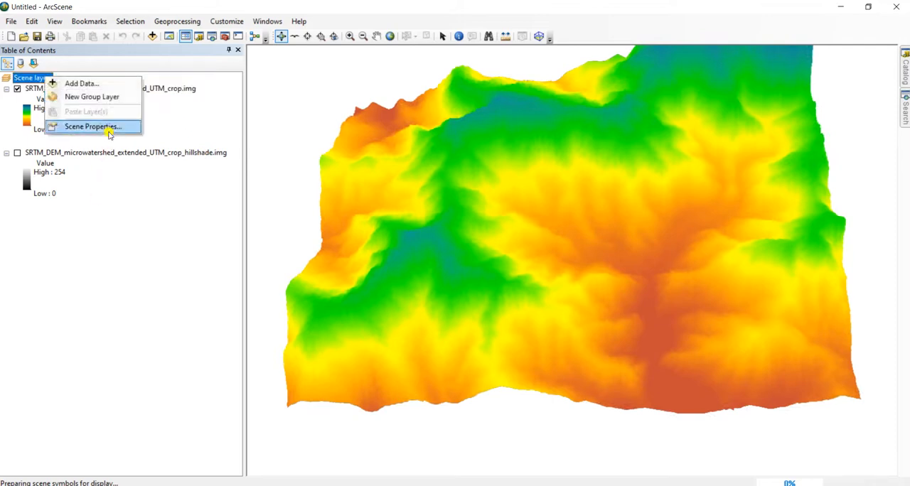
click(100, 127)
click(440, 179)
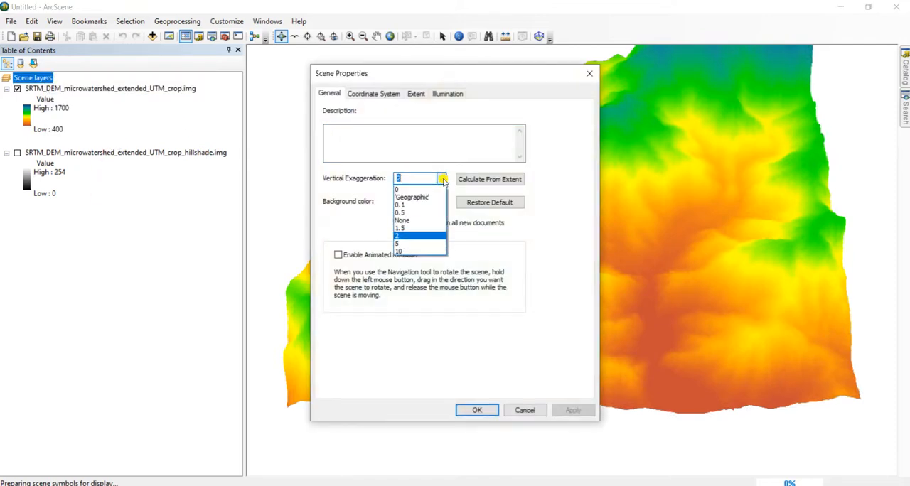
click(416, 212)
click(572, 411)
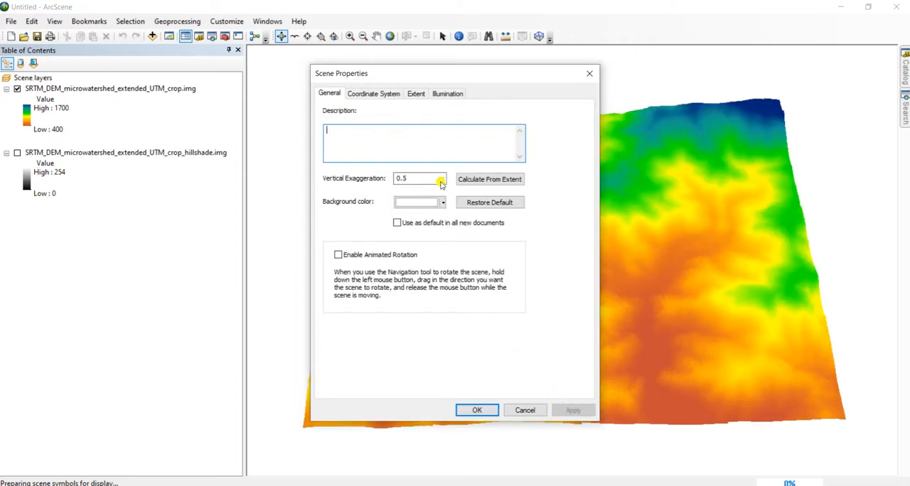
click(439, 179)
click(417, 229)
click(575, 410)
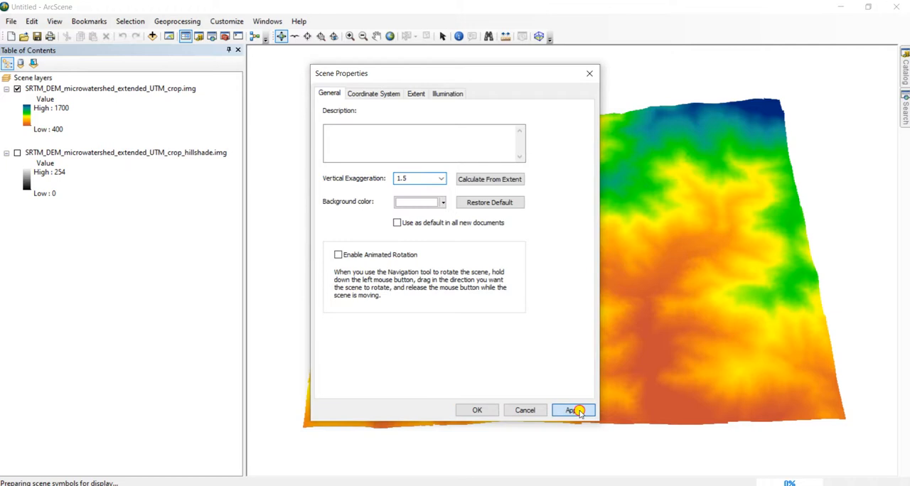
click(477, 410)
drag(564, 302, 544, 312)
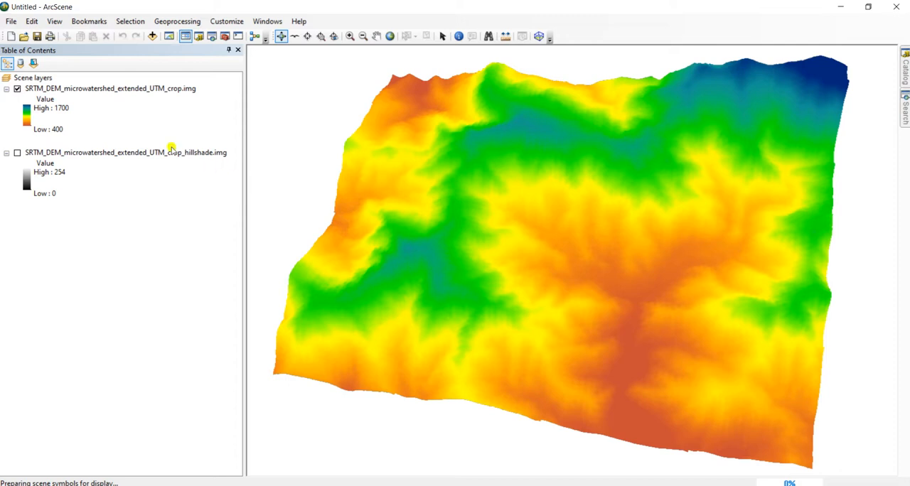
View the available 2D and 3D export options for the scene
click(10, 21)
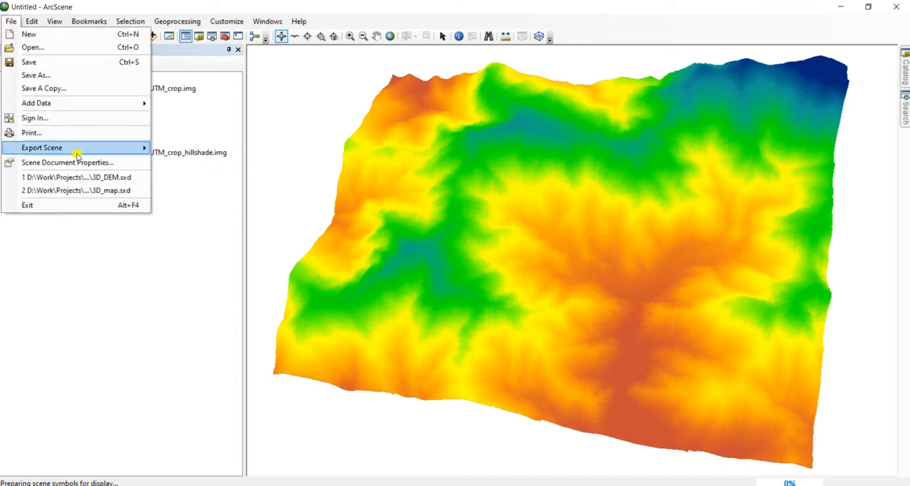
mouse_move(98, 148)
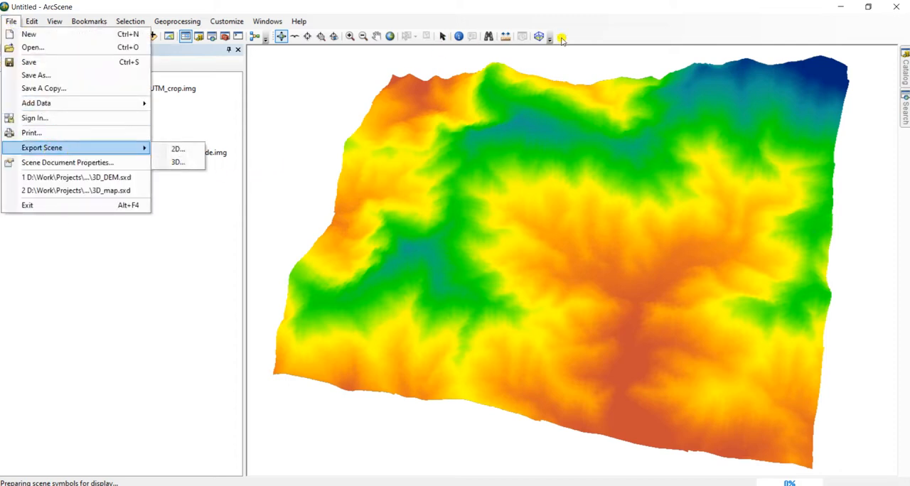
click(618, 32)
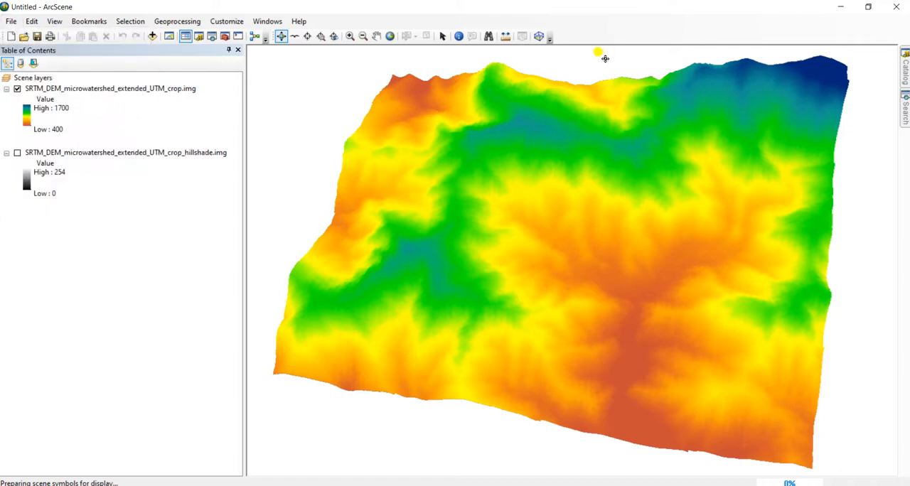